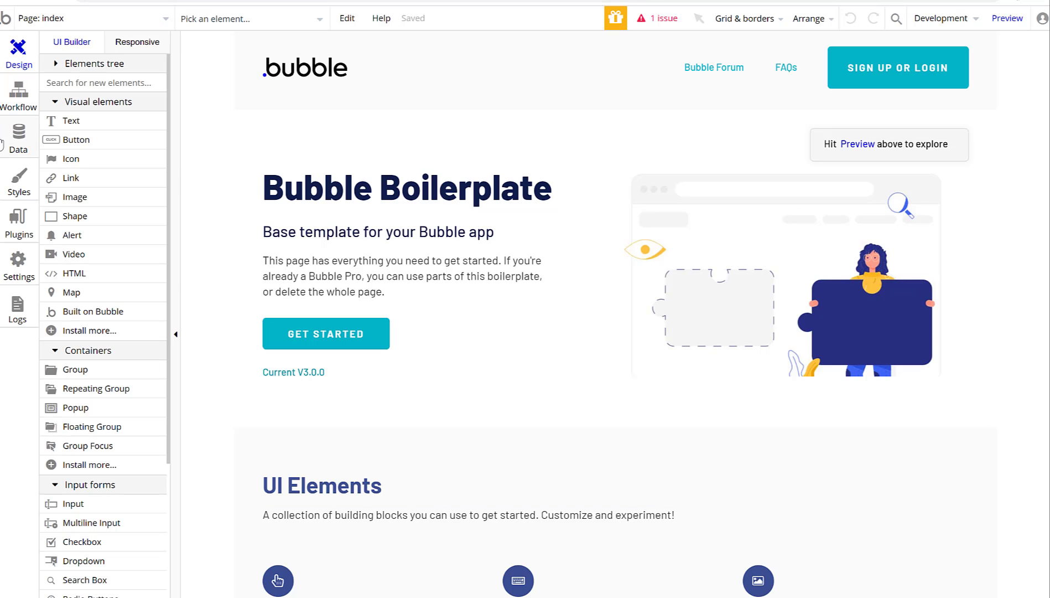
Add a new blank page named main_page and open it in the editor.
left_click(78, 18)
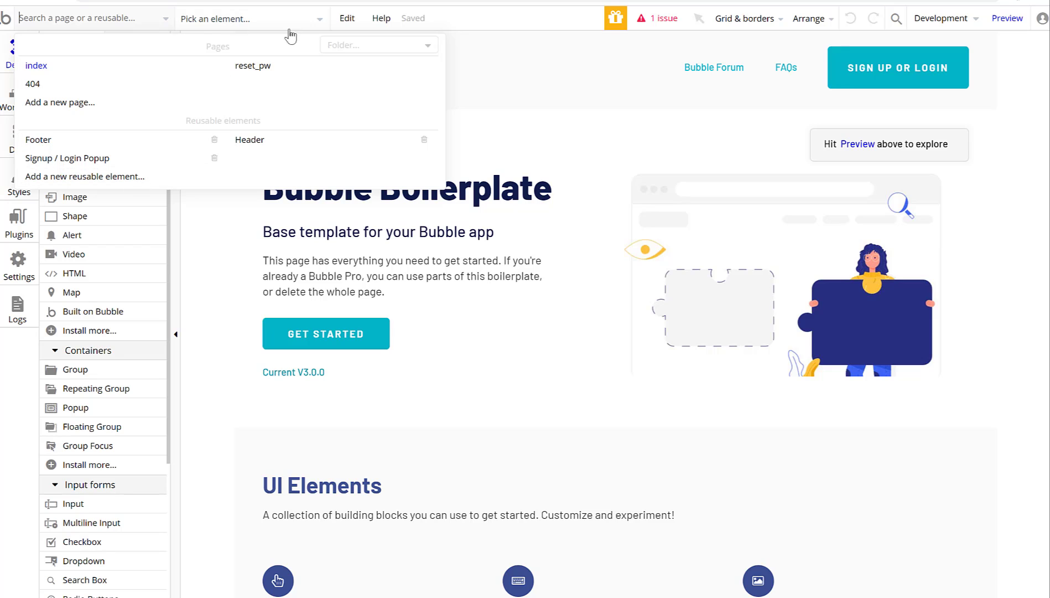
left_click(102, 115)
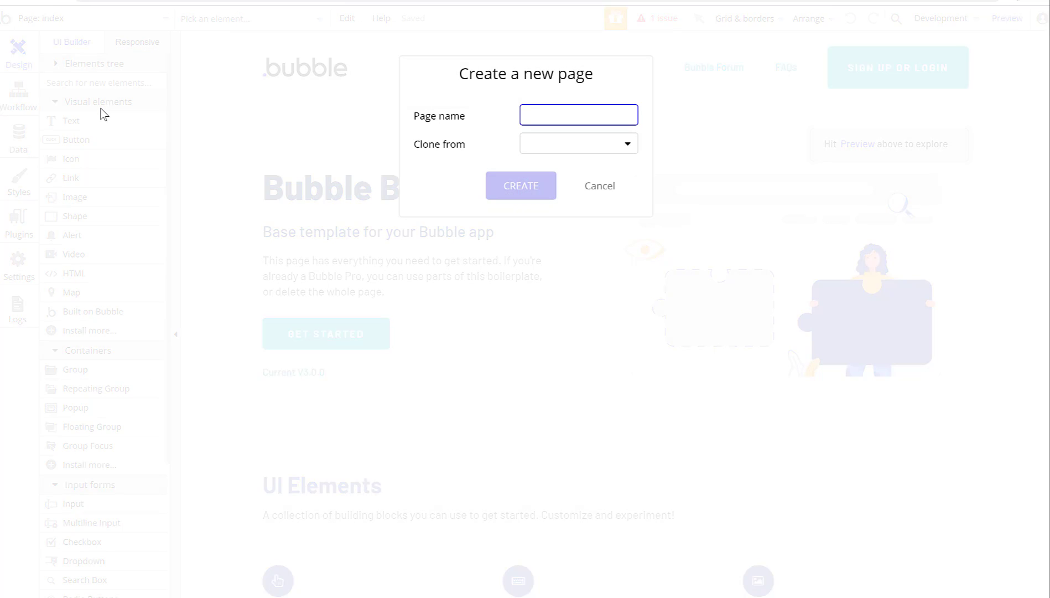
type("main_page")
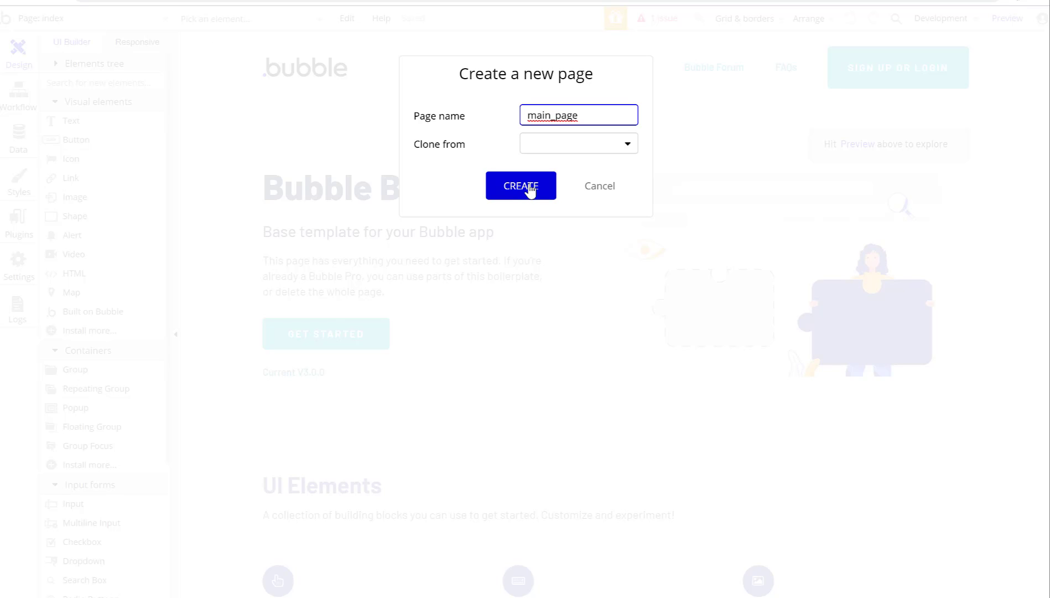
left_click(529, 188)
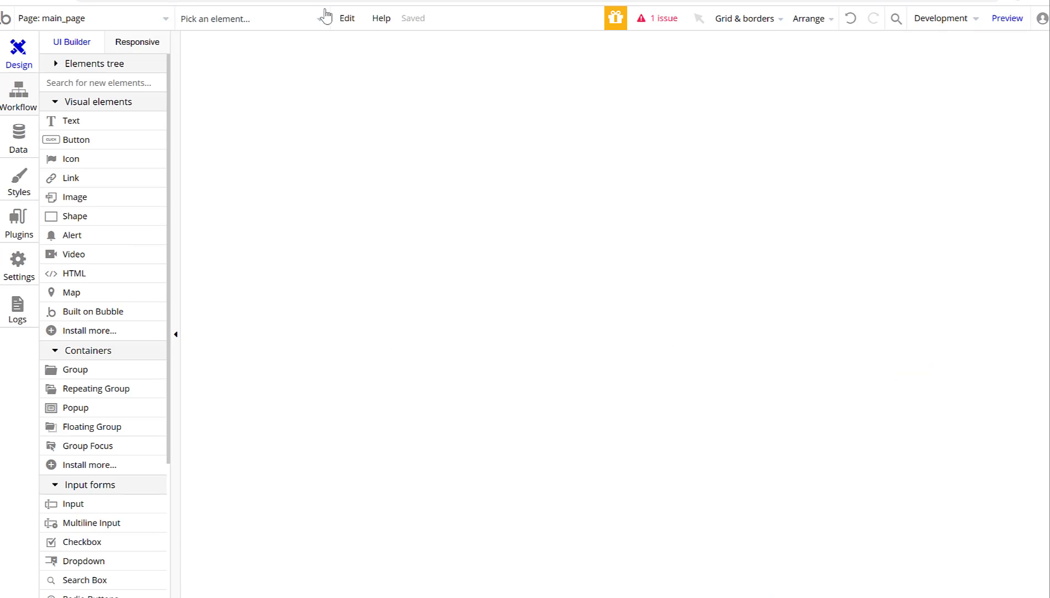
Add a 'Michigan Mi Track' title at the top, styled H1 Heading - Dark and widened to 411×65.
left_click(88, 121)
left_click(371, 50)
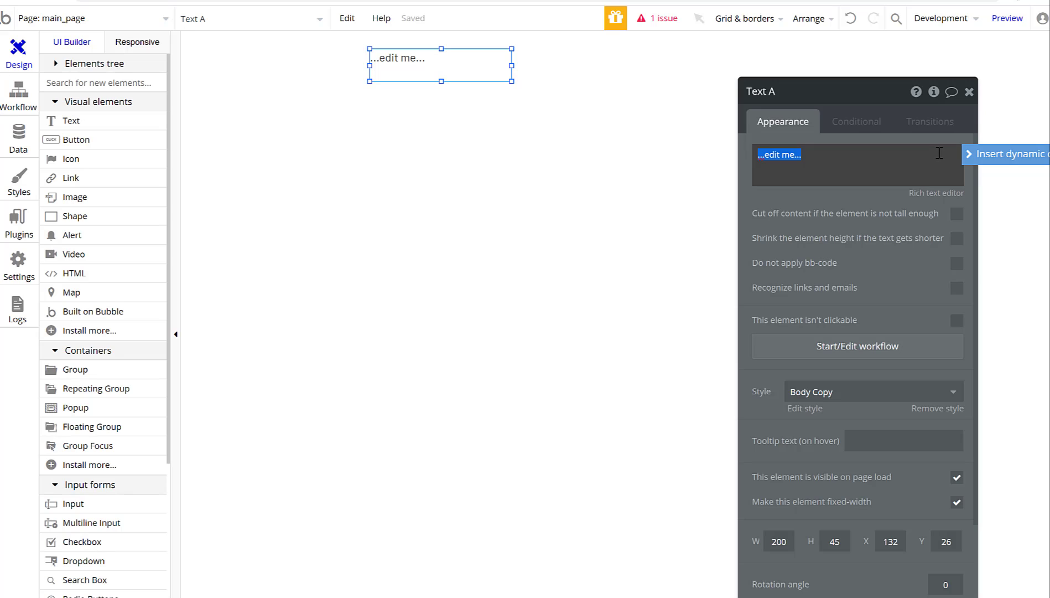
type("Michigan Mi Track")
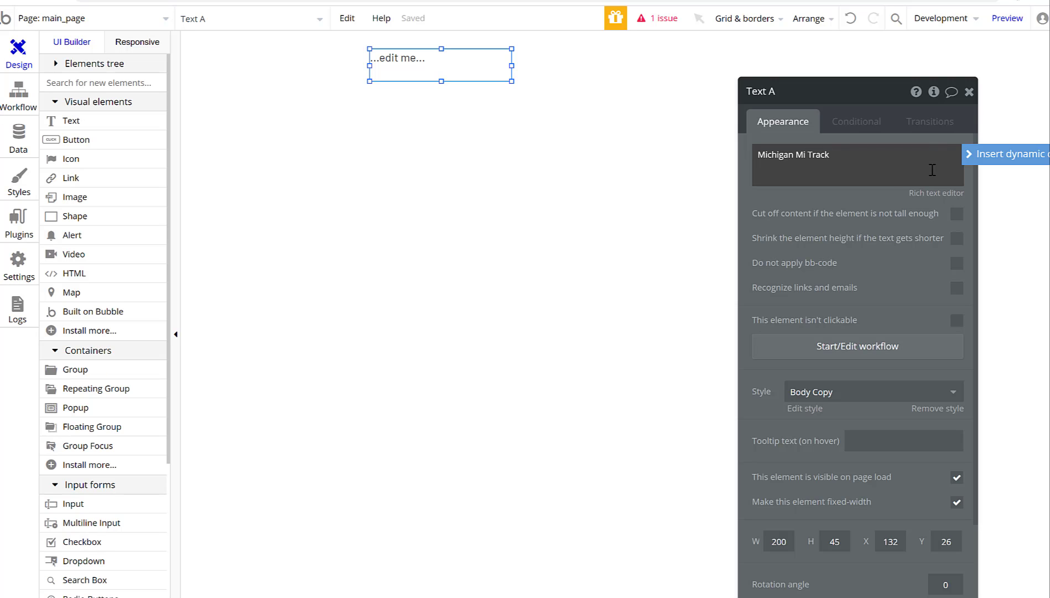
left_click(844, 390)
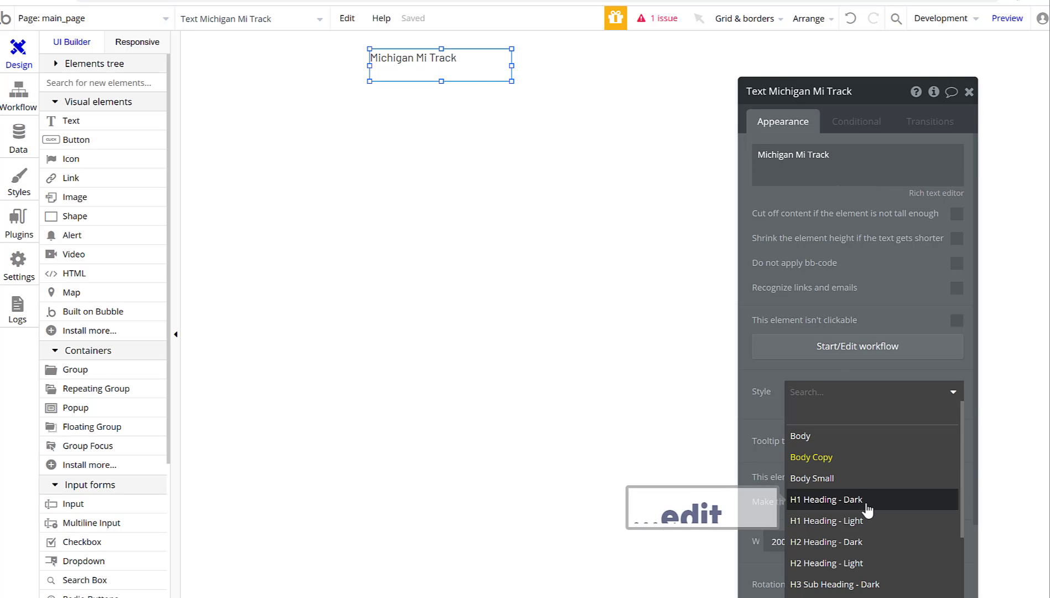
left_click(867, 509)
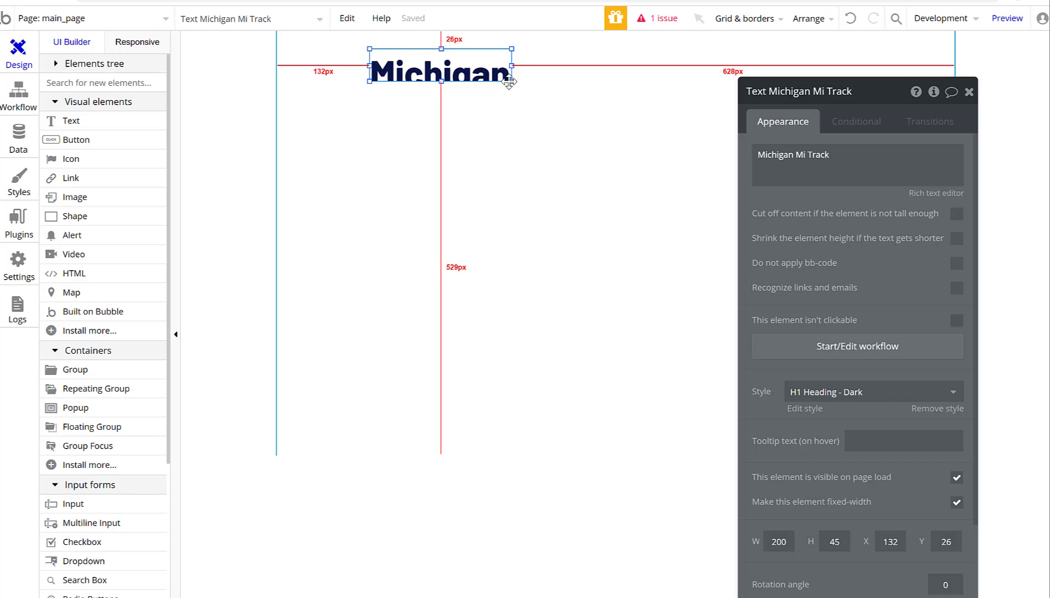
left_click_drag(509, 81, 650, 69)
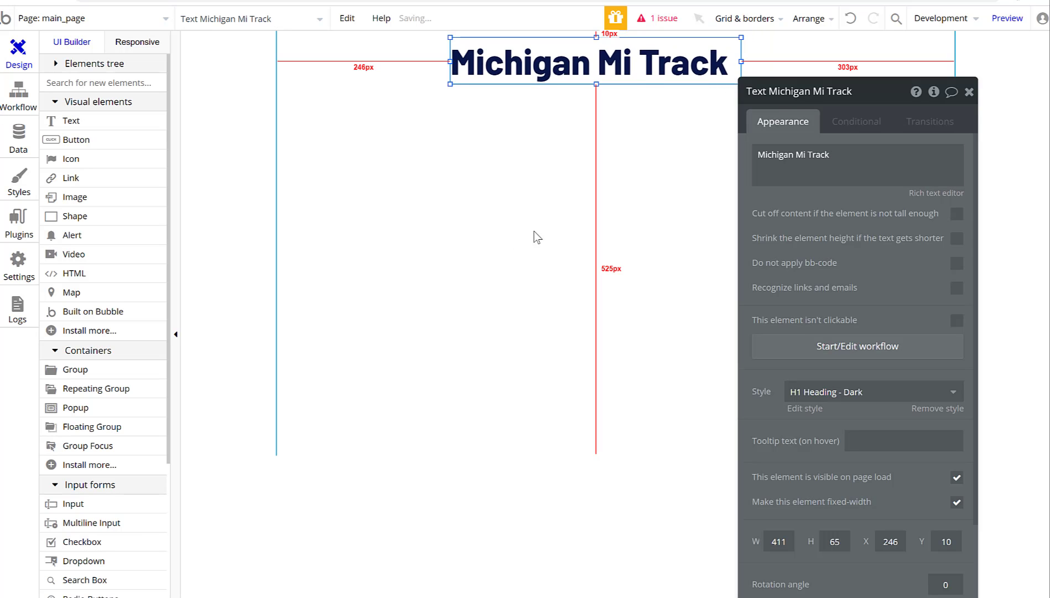
left_click(971, 92)
left_click(369, 169)
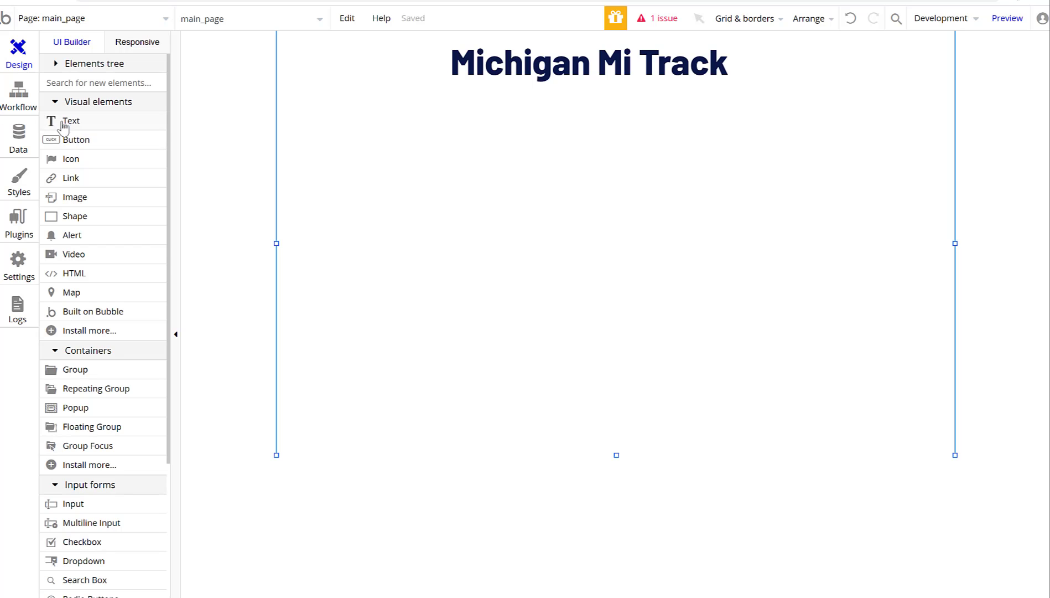
Place two input fields stacked on the left under the heading.
left_click(78, 505)
left_click(589, 101)
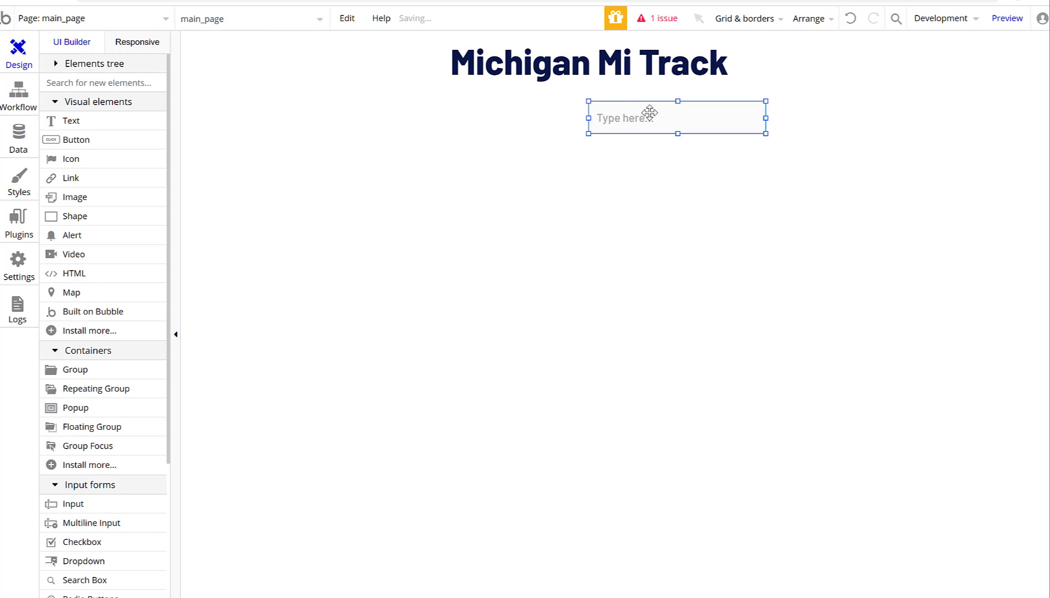
left_click_drag(650, 112, 352, 121)
left_click(628, 123)
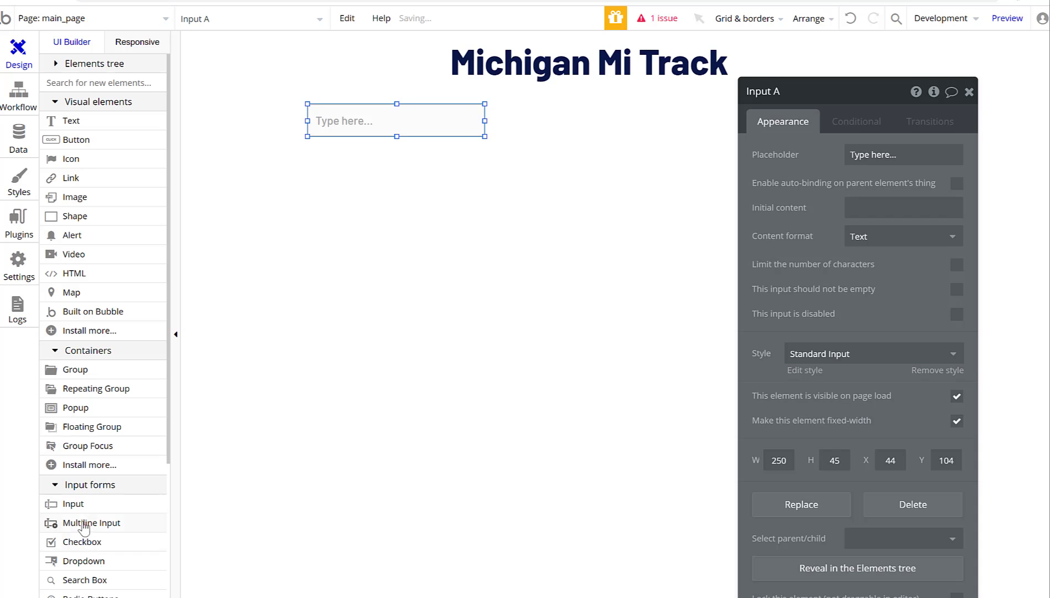
left_click(73, 503)
left_click(307, 146)
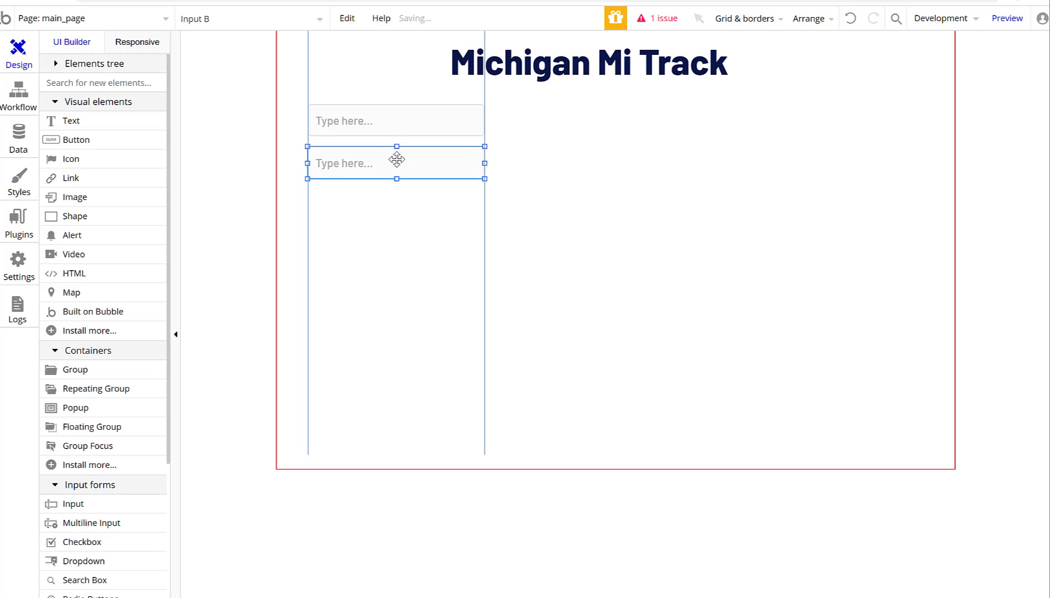
left_click(397, 160)
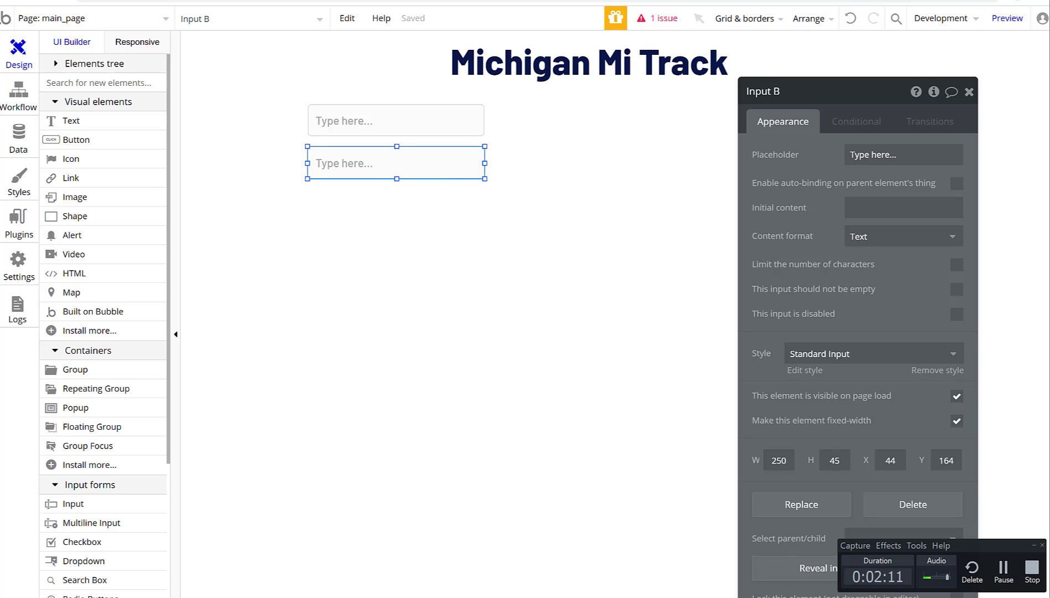
left_click(1034, 546)
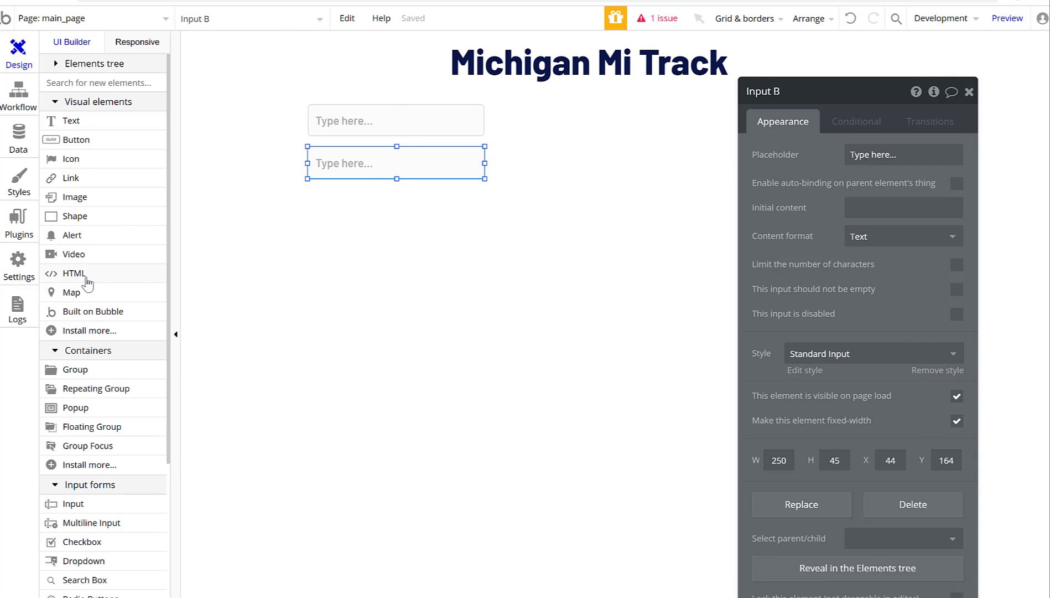
Add a 'Log in' button just below the two inputs.
left_click(76, 140)
left_click(380, 197)
left_click_drag(438, 203, 431, 198)
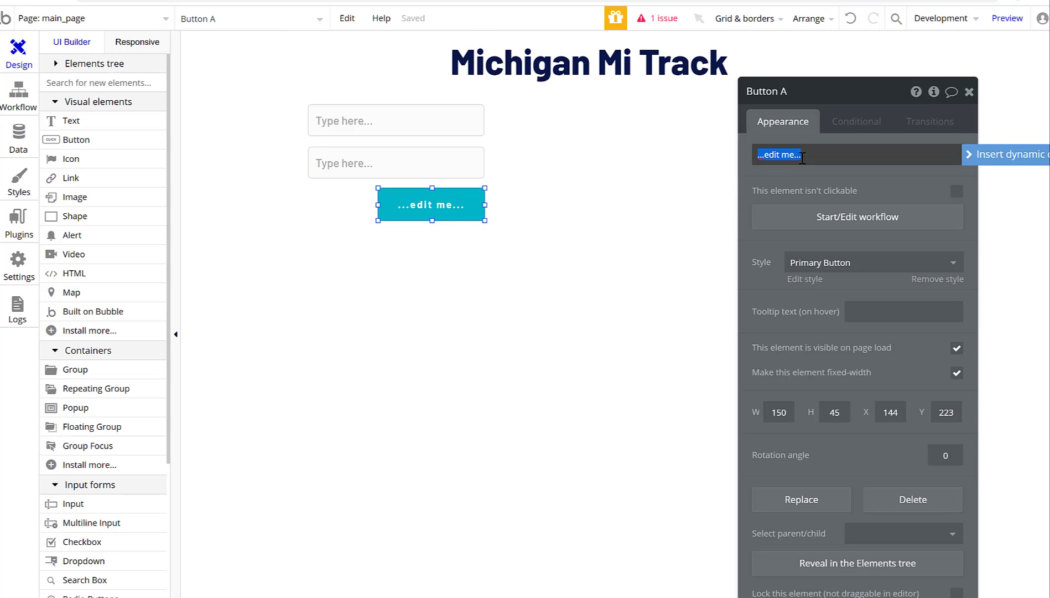
type("Log in")
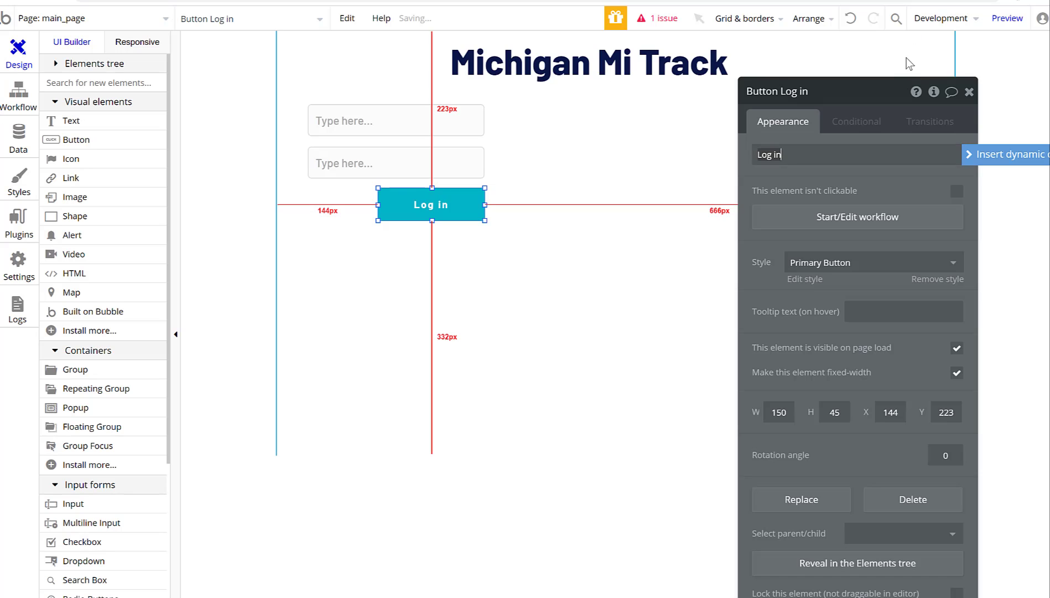
left_click(969, 92)
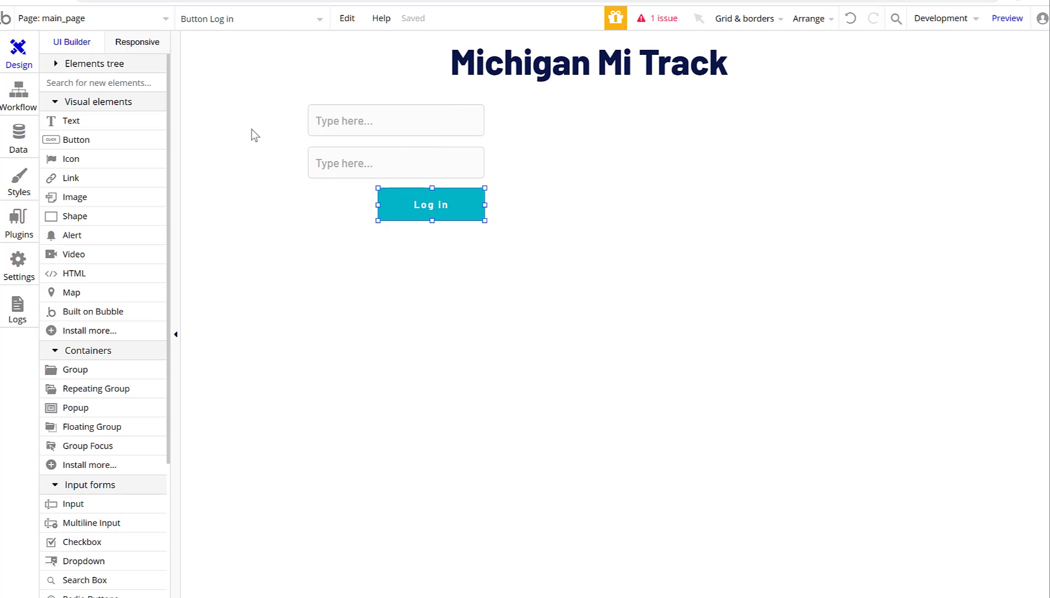
Add an input on the right, aligned with the top row of the login form.
left_click(79, 505)
left_click(674, 111)
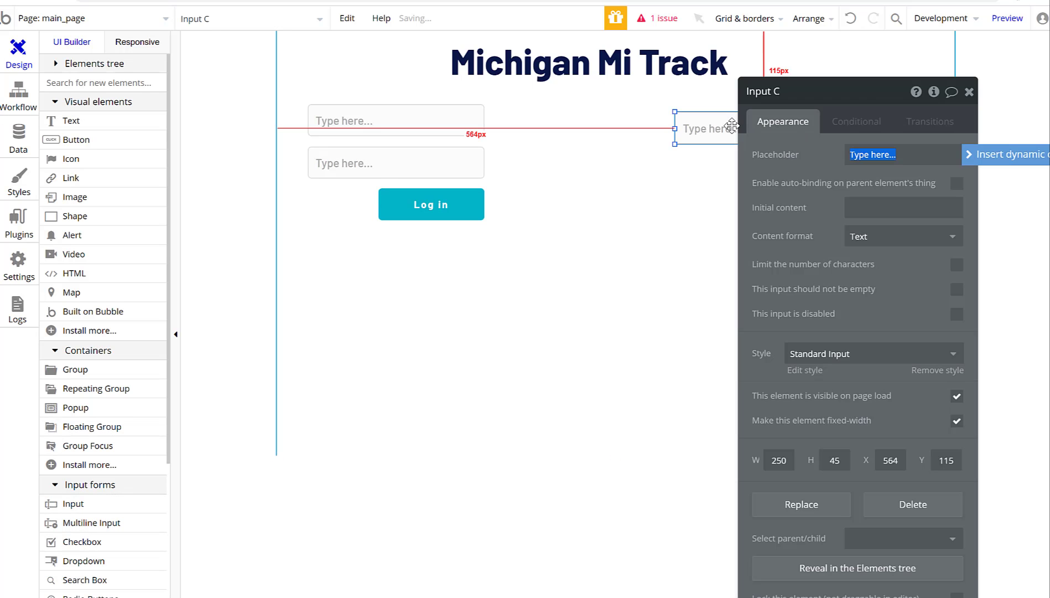
left_click_drag(732, 127, 743, 118)
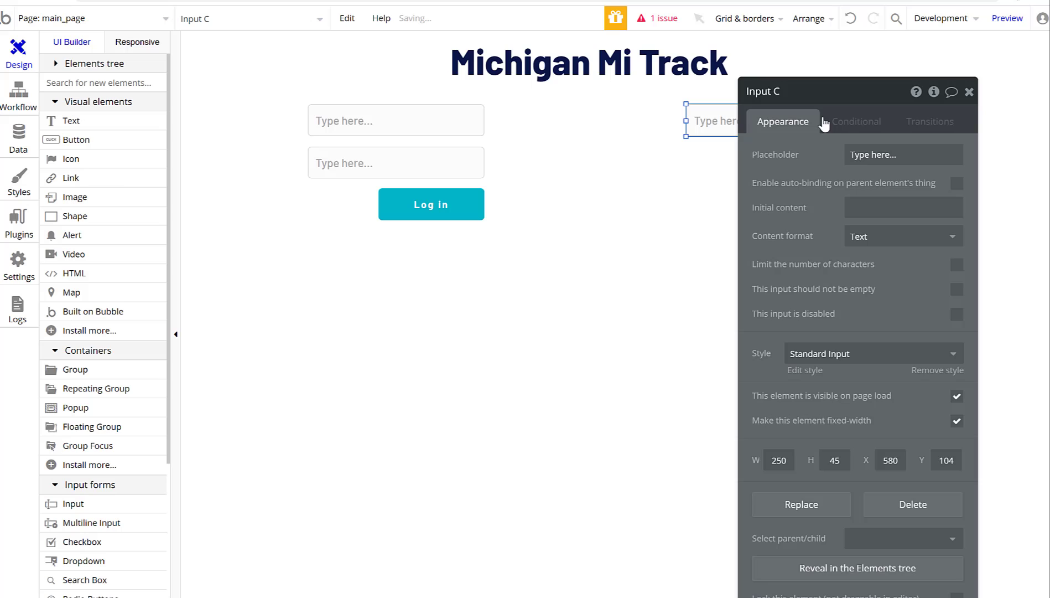
left_click(903, 157)
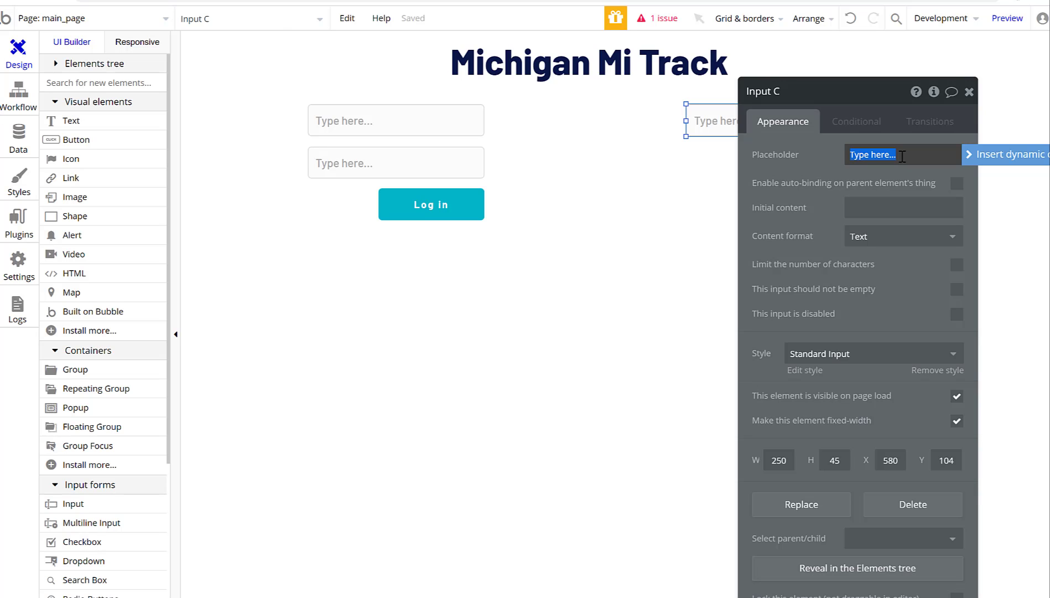
left_click(694, 237)
left_click(969, 91)
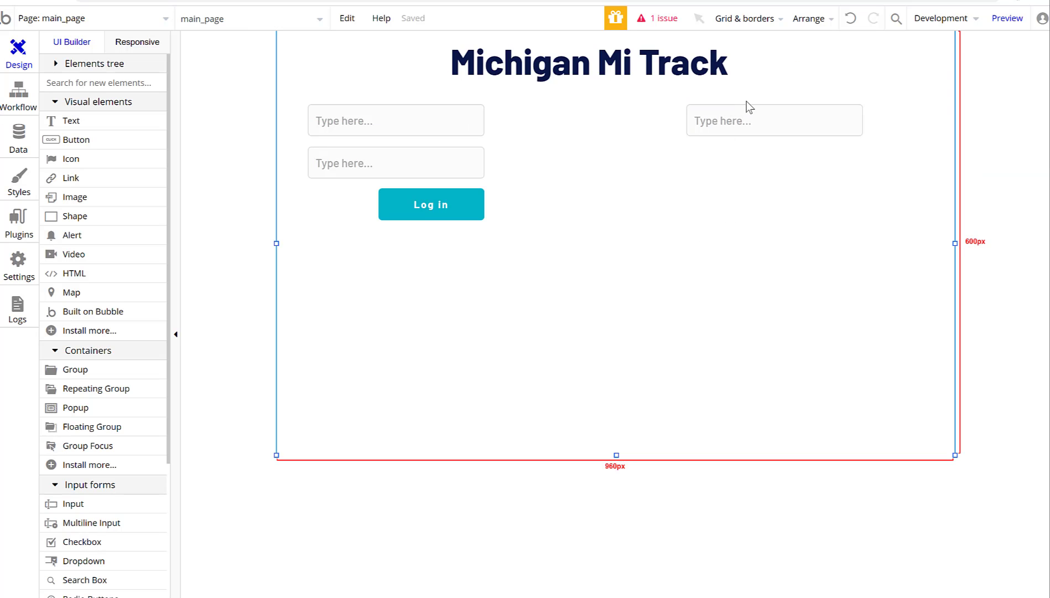
Set placeholders: right input 'Email', left inputs 'Email' and 'Password'.
left_click(769, 121)
double_click(815, 125)
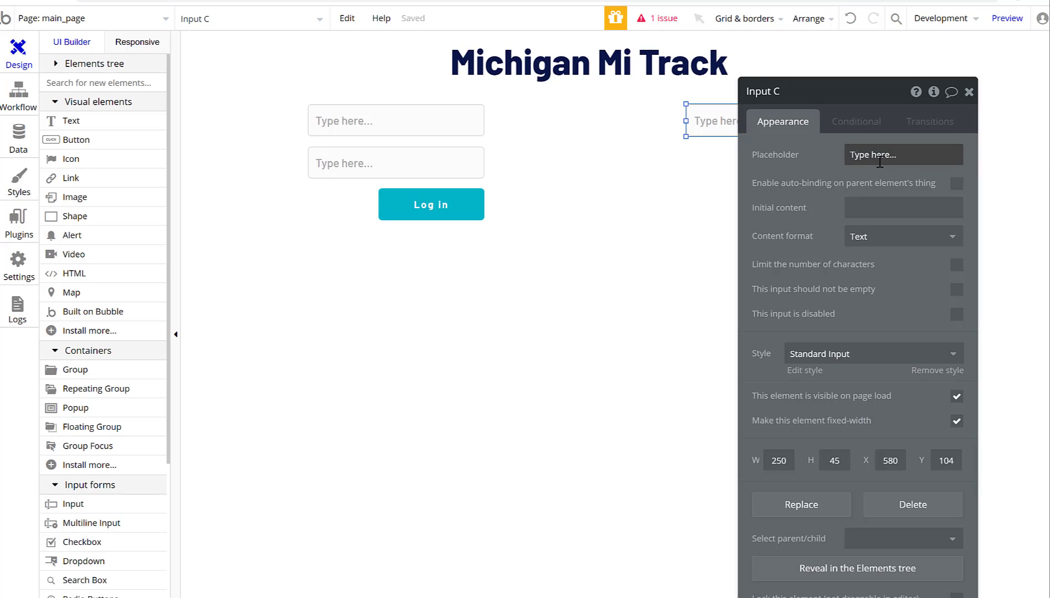
left_click(879, 161)
type("Email")
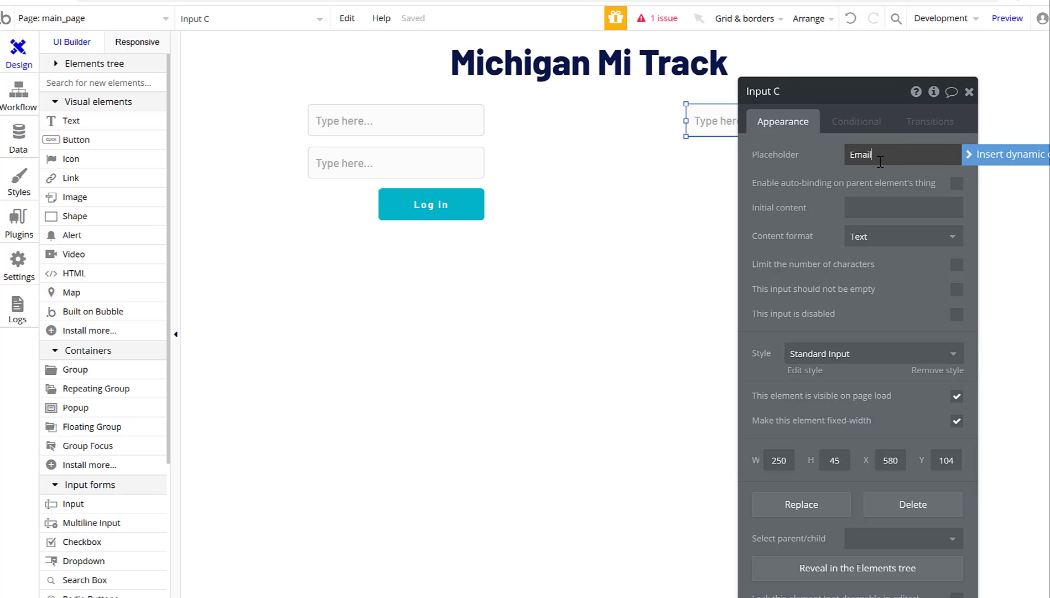
left_click(422, 126)
type("Email")
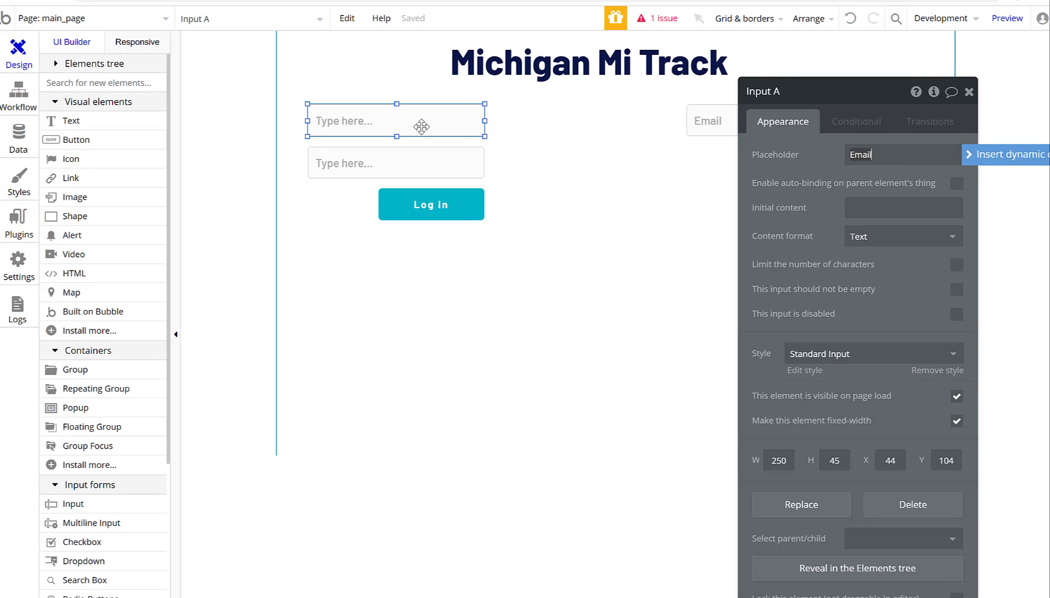
left_click(342, 158)
type("Password")
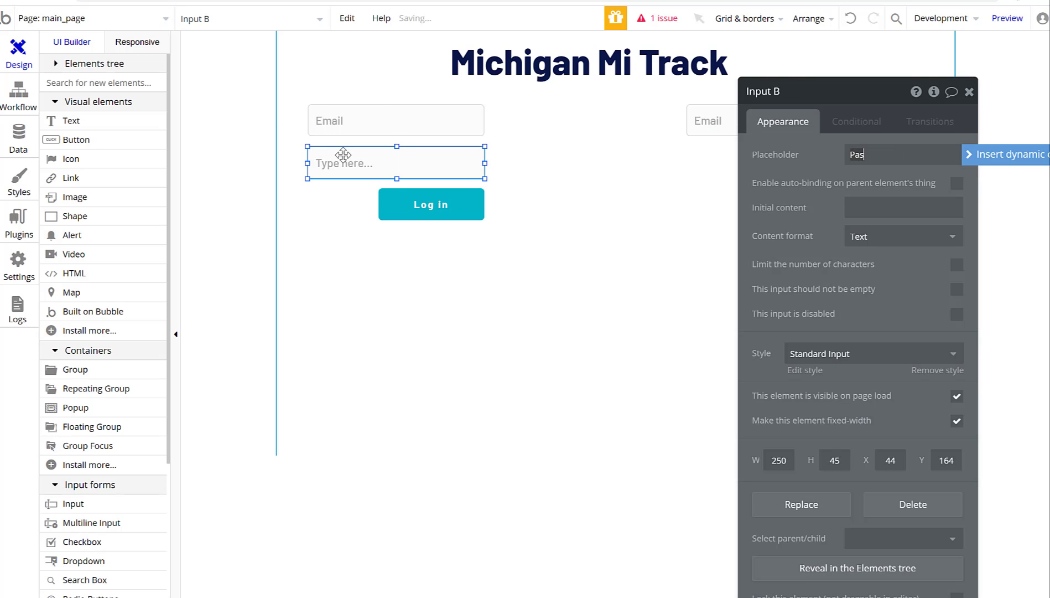
left_click(387, 239)
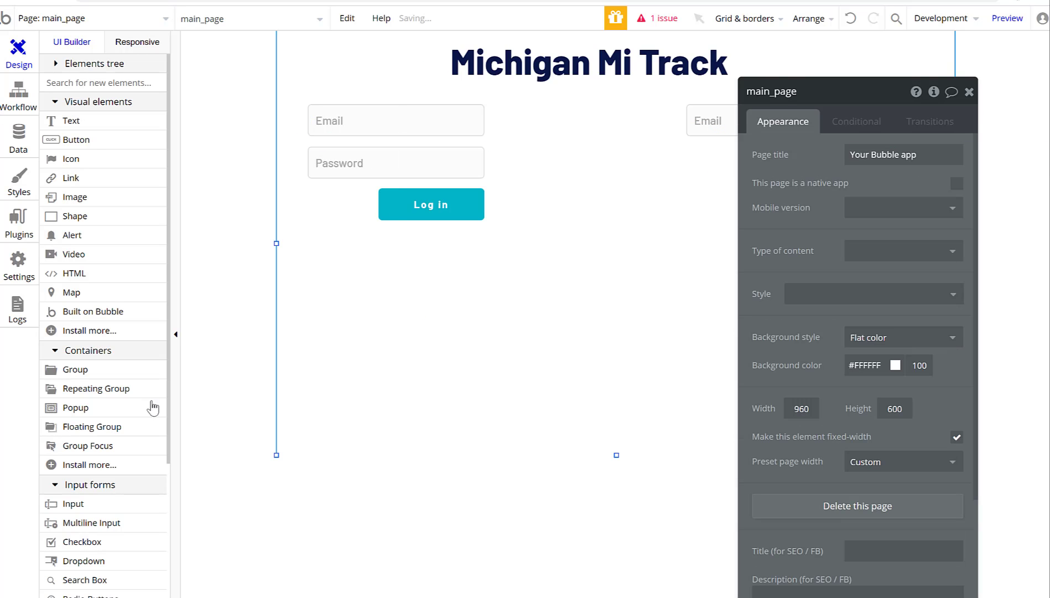
Add two aligned right-hand inputs below Email, both with placeholder 'Retype Password'.
left_click(73, 503)
left_click(687, 164)
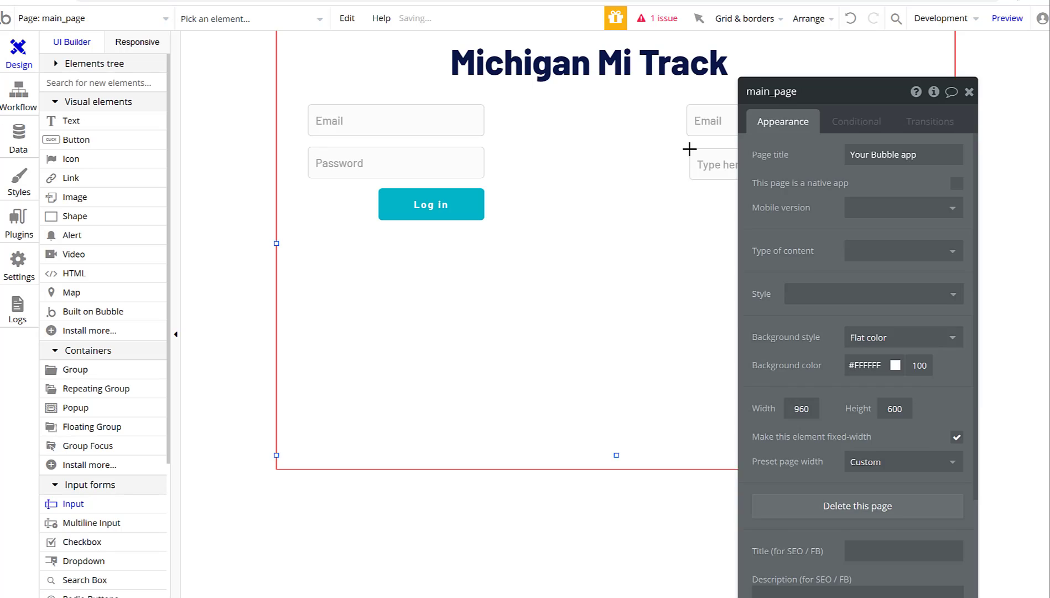
left_click(882, 155)
type("Rety")
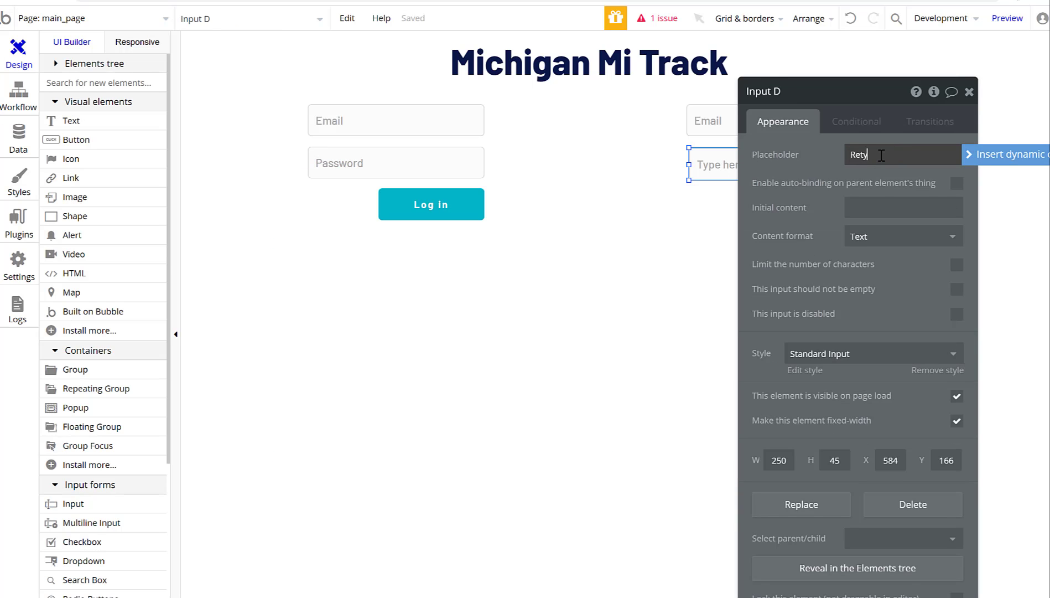
type("pe password")
left_click(969, 92)
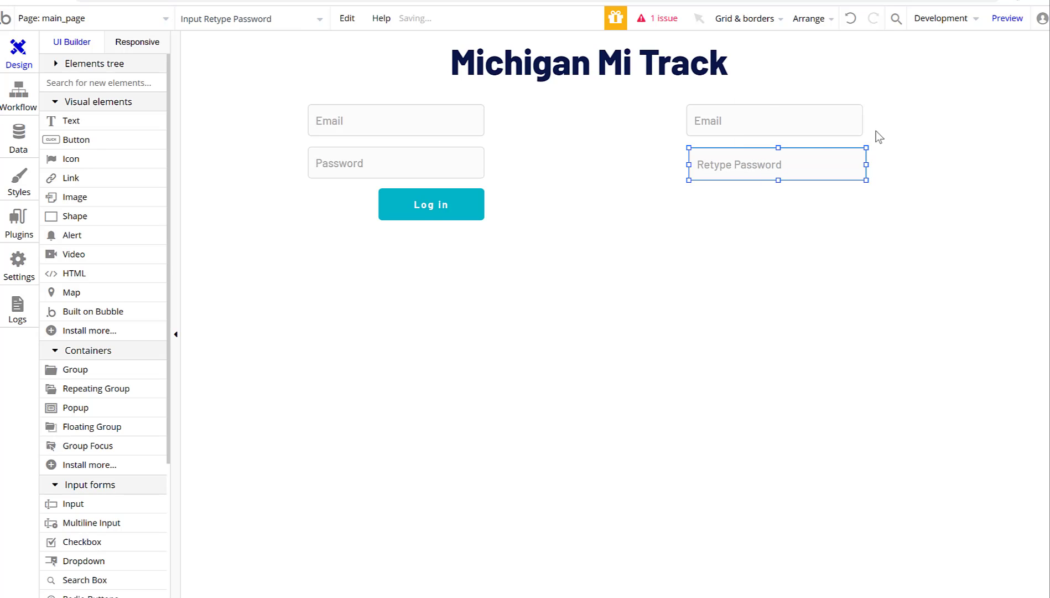
left_click_drag(807, 152, 801, 149)
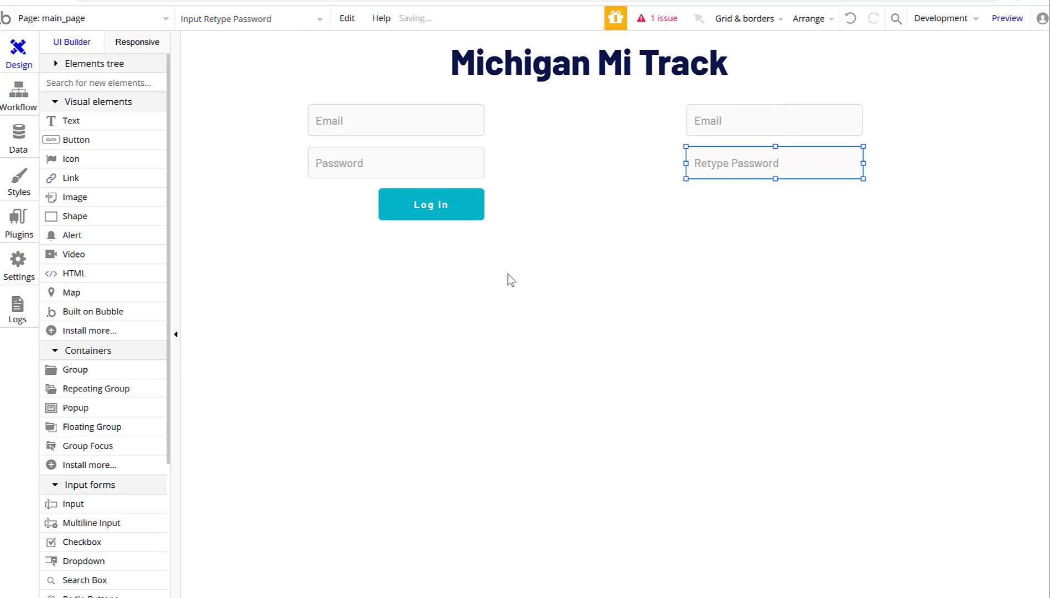
left_click(85, 505)
left_click(685, 194)
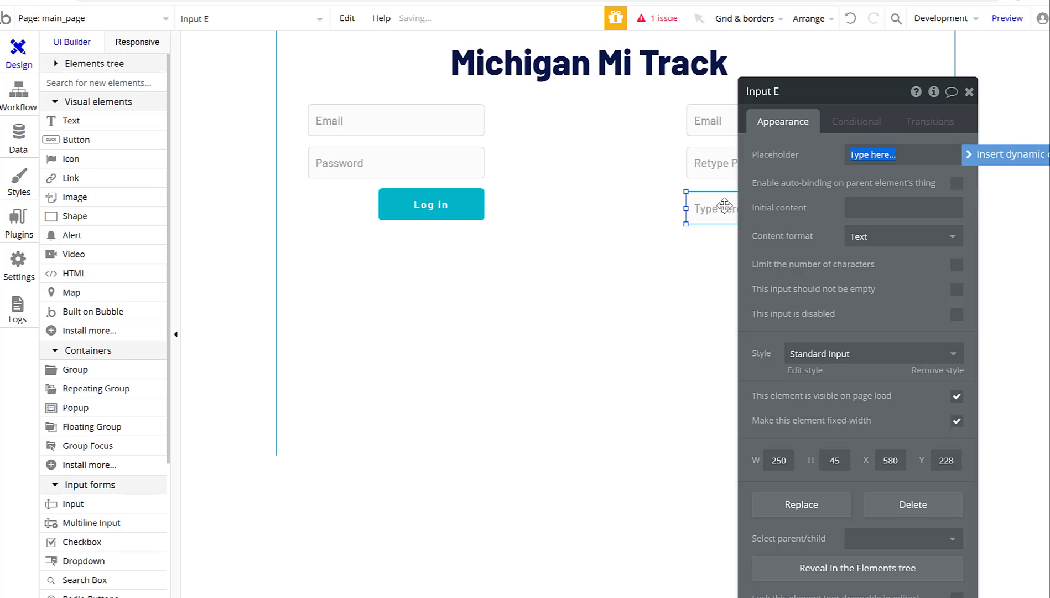
left_click_drag(725, 206, 725, 202)
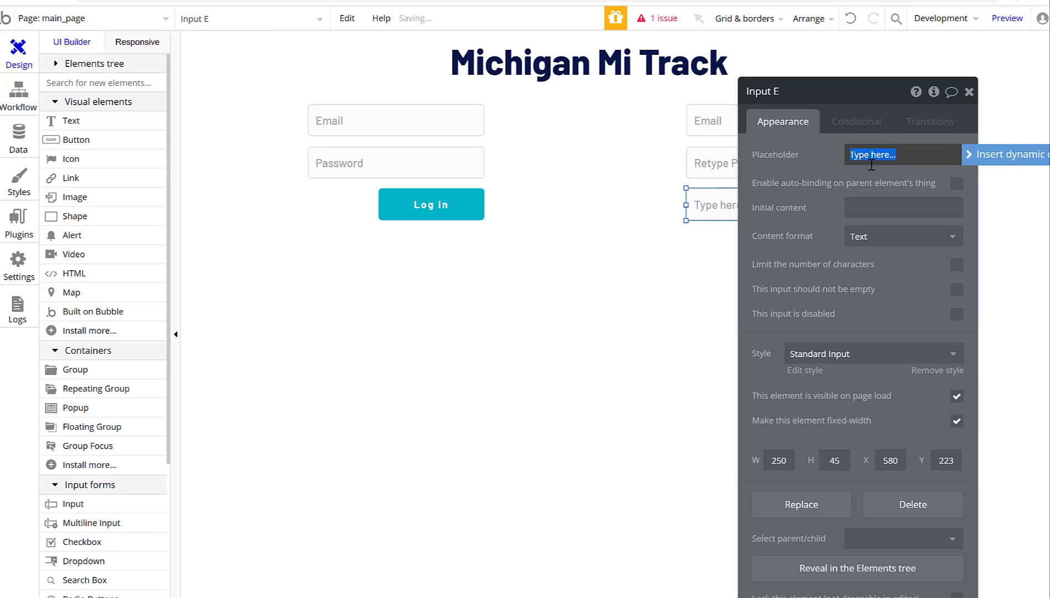
type("Retype Password")
left_click(558, 221)
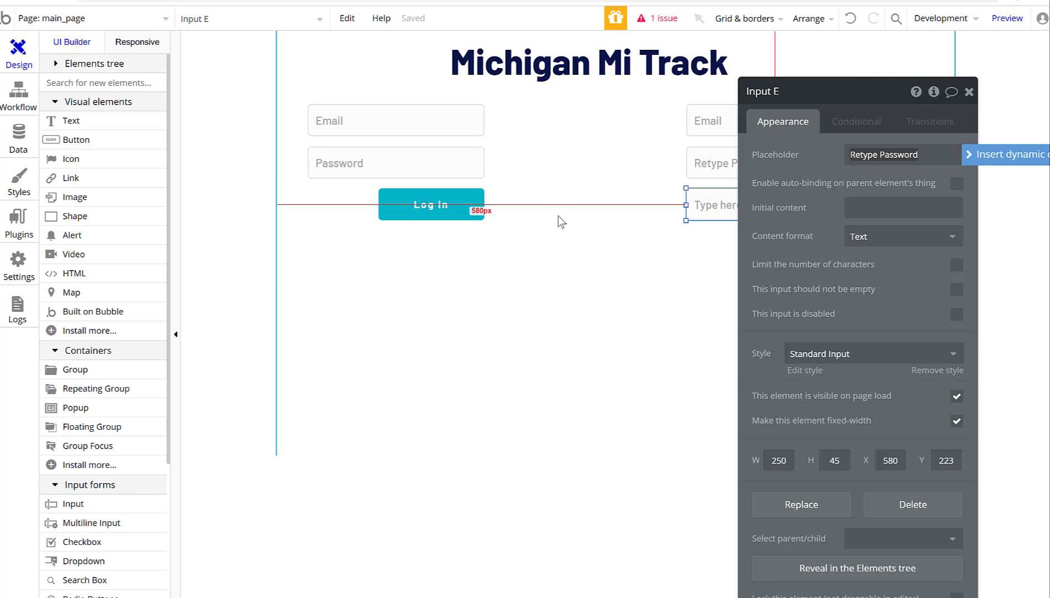
left_click(968, 90)
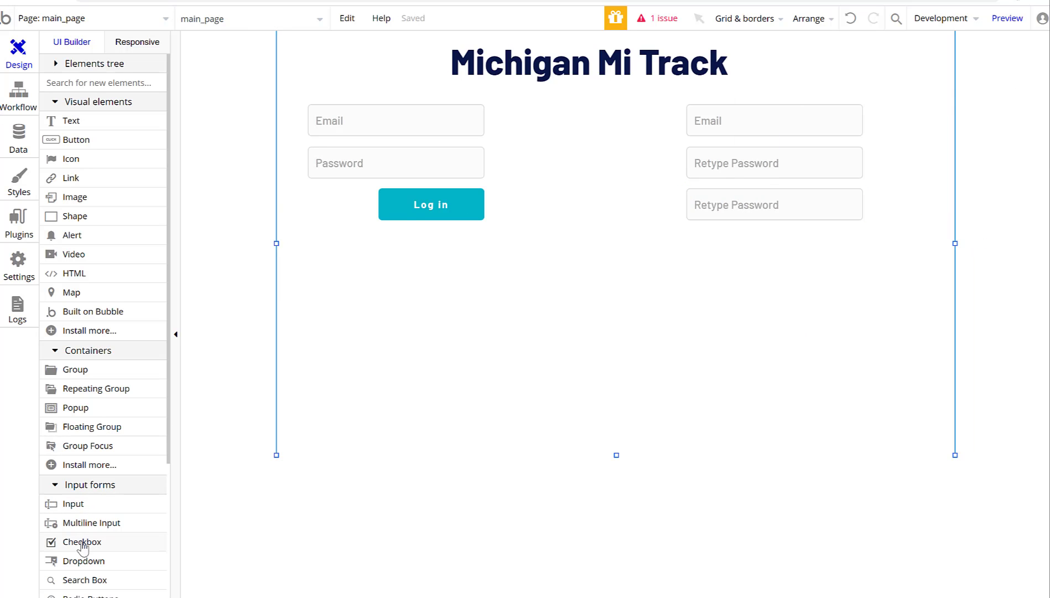
Add a 'Start 30 day Trial' button under the right-hand signup inputs.
left_click(74, 139)
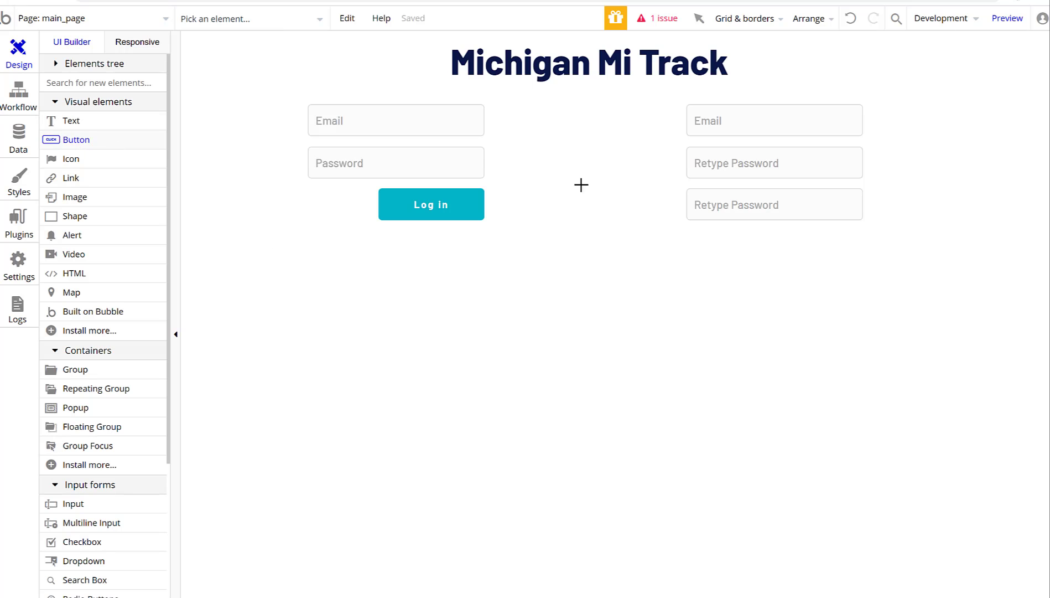
left_click(764, 239)
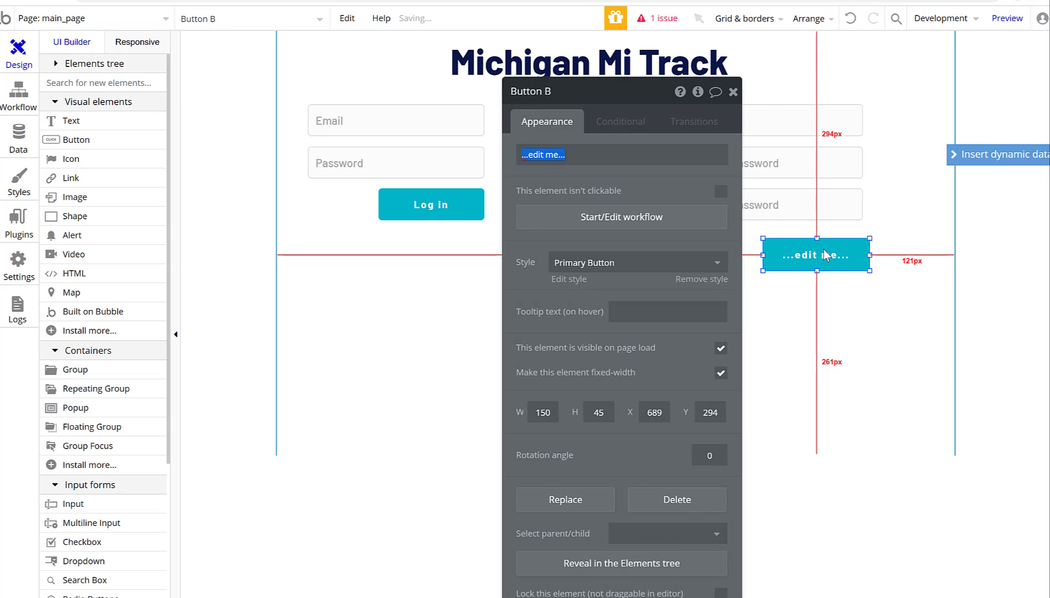
left_click_drag(824, 249, 817, 247)
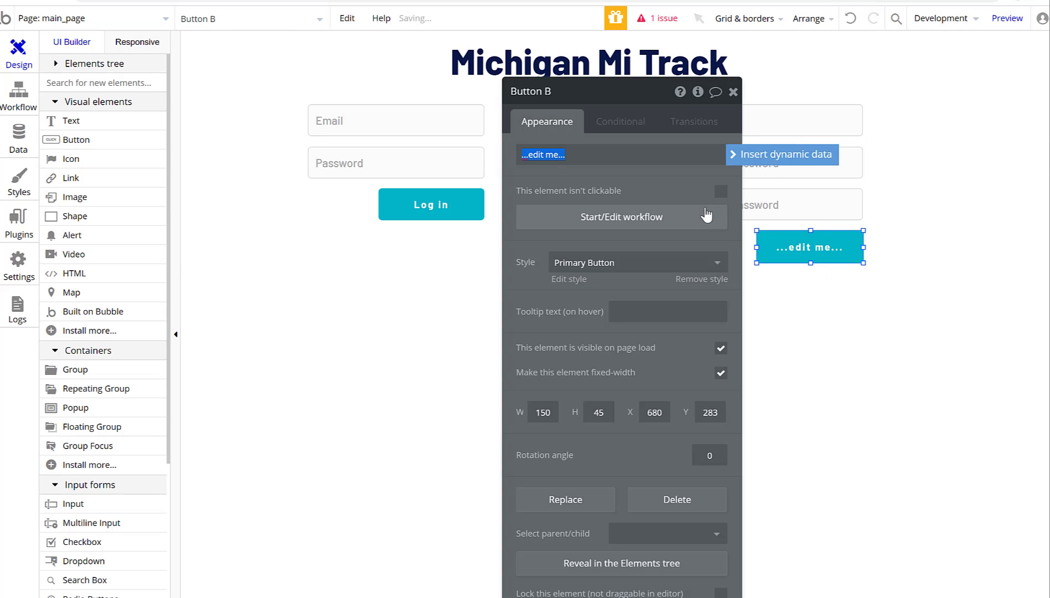
type("Start 30 day Trial")
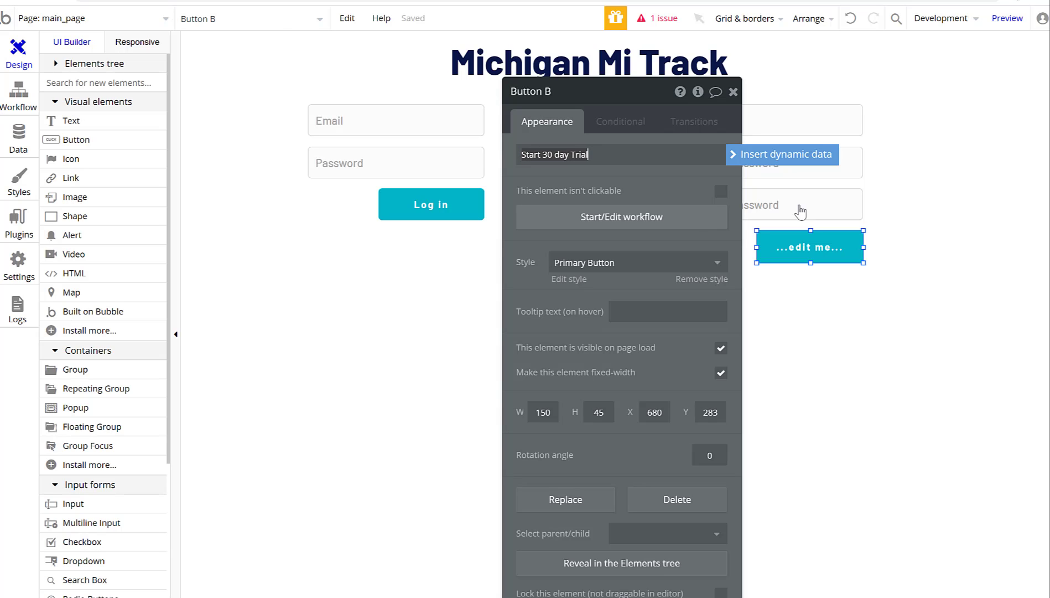
left_click(733, 91)
Draw an empty group below the login form.
left_click(653, 136)
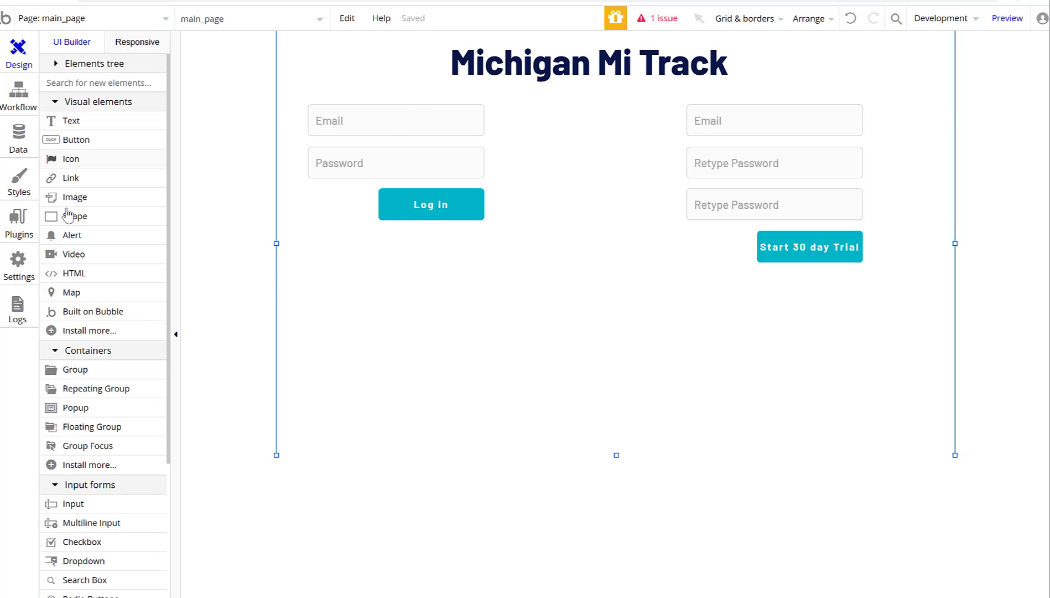
left_click(98, 370)
mouse_move(305, 257)
left_mouse_down()
mouse_move(546, 439)
mouse_move(520, 456)
left_mouse_up()
Move Email, Password and Log in into Group A and tighten it near the top.
left_click(733, 92)
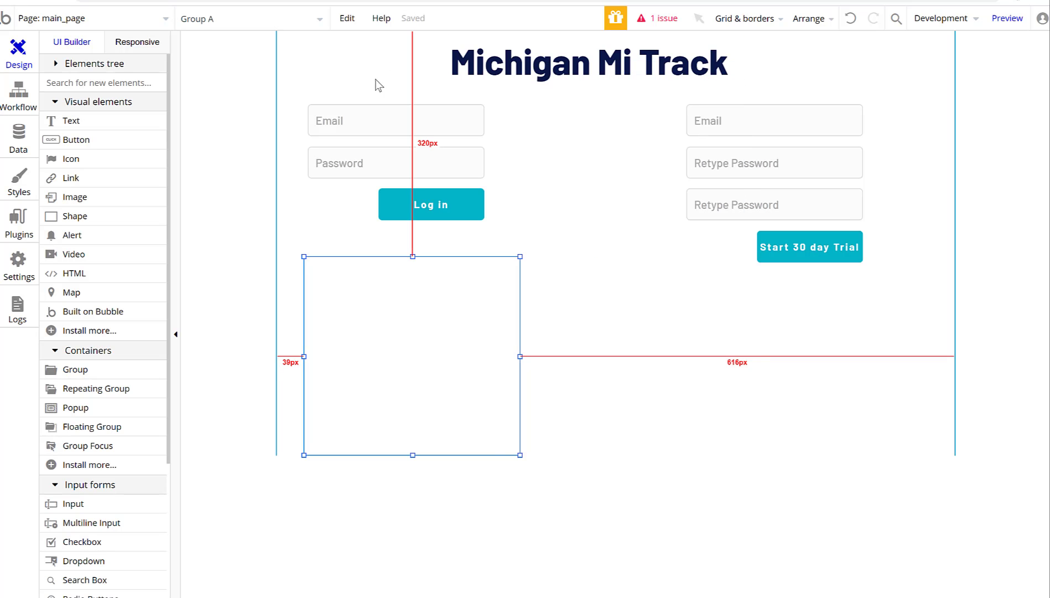
left_click_drag(301, 83, 542, 237)
left_click_drag(445, 202, 455, 390)
left_click_drag(483, 436, 477, 272)
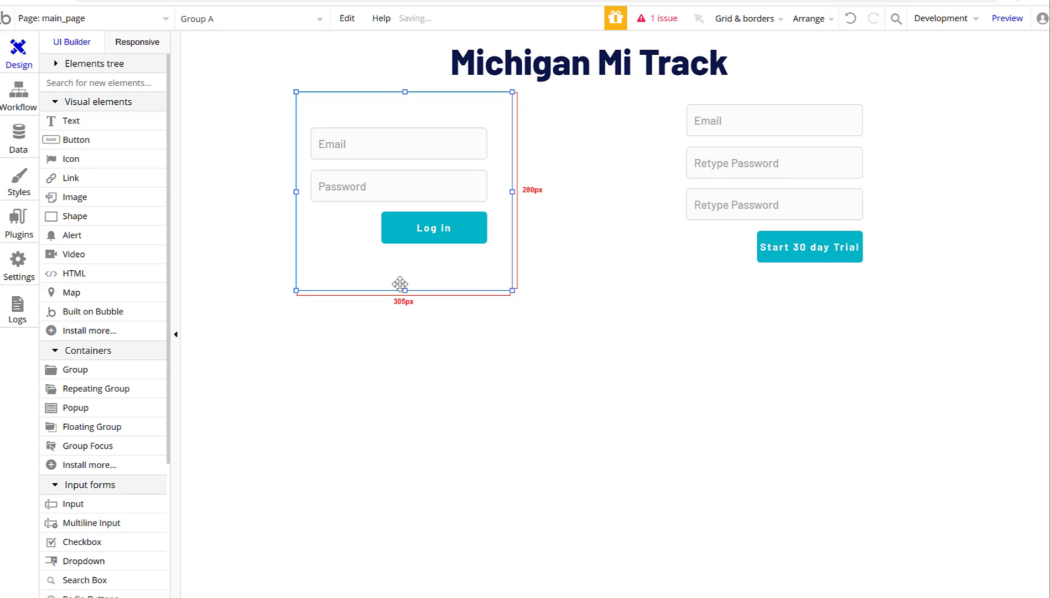
left_click_drag(405, 289, 404, 252)
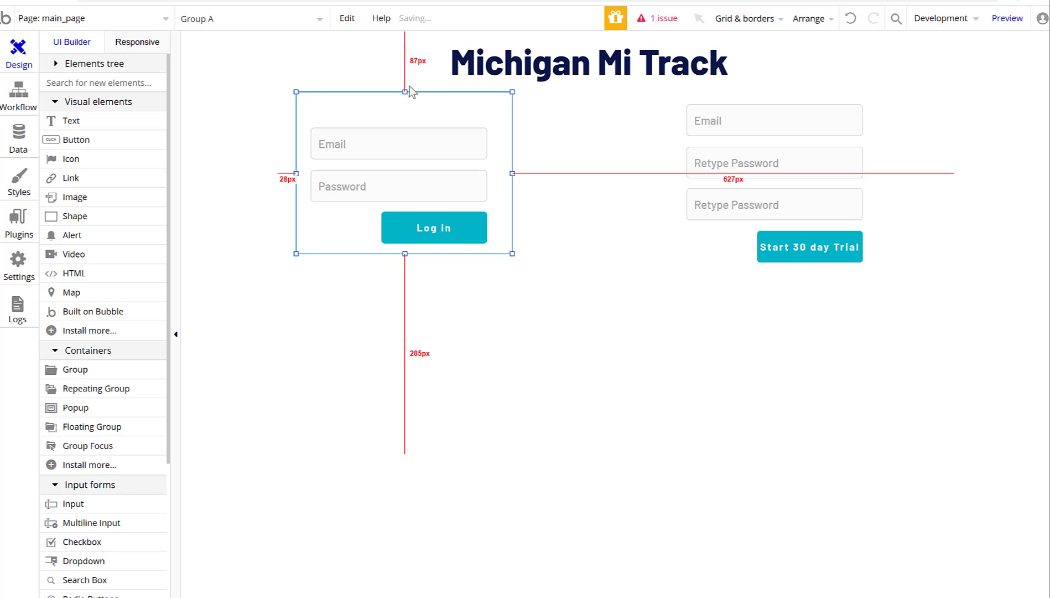
left_click_drag(405, 94, 412, 122)
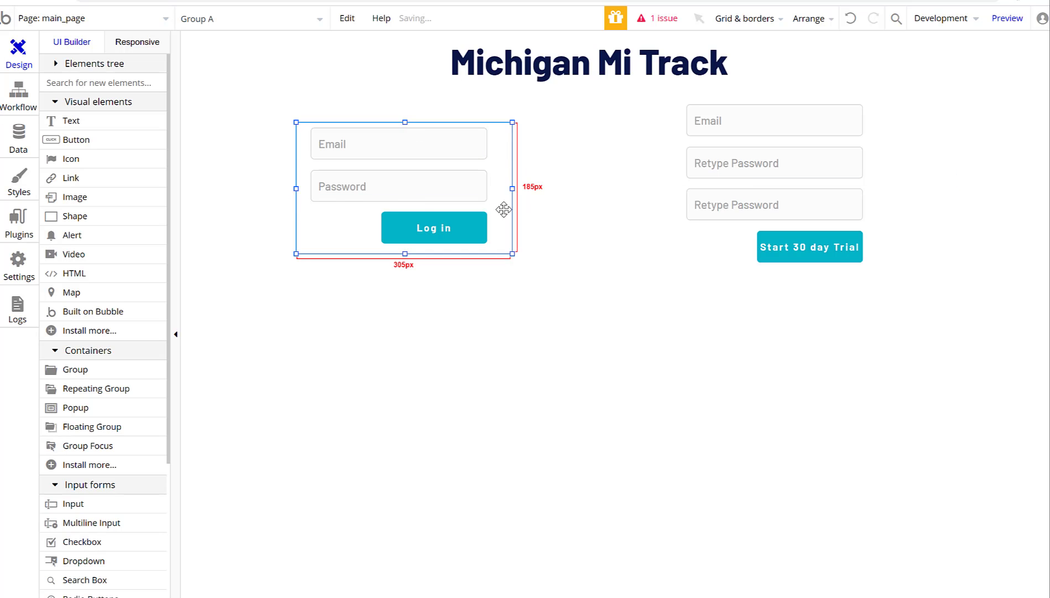
left_click_drag(504, 211, 501, 193)
Draw Group B, move the signup inputs and trial button into it, and position it top right.
left_click(94, 413)
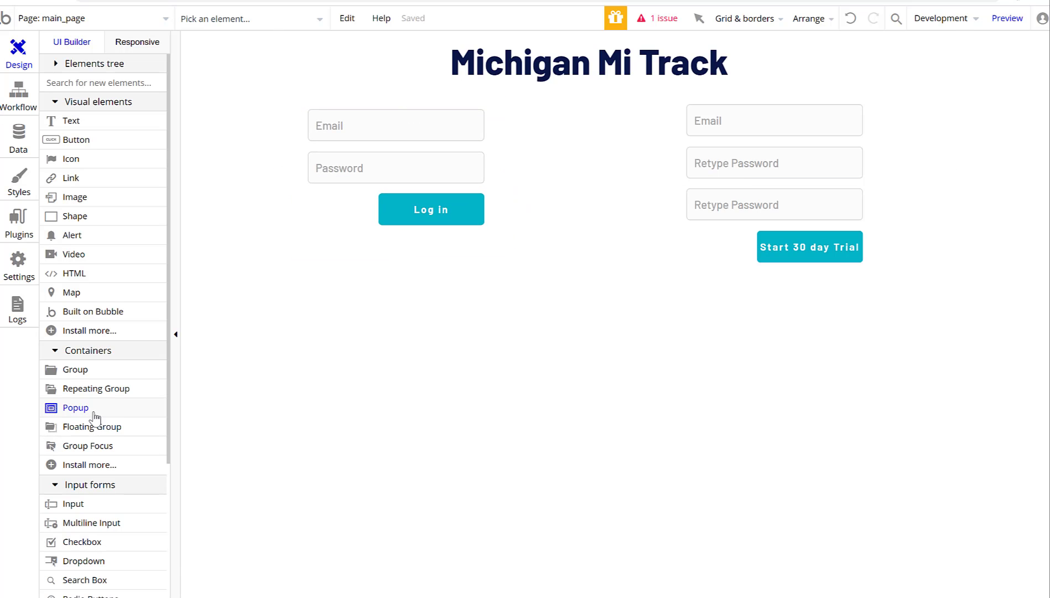
left_click_drag(553, 266, 863, 450)
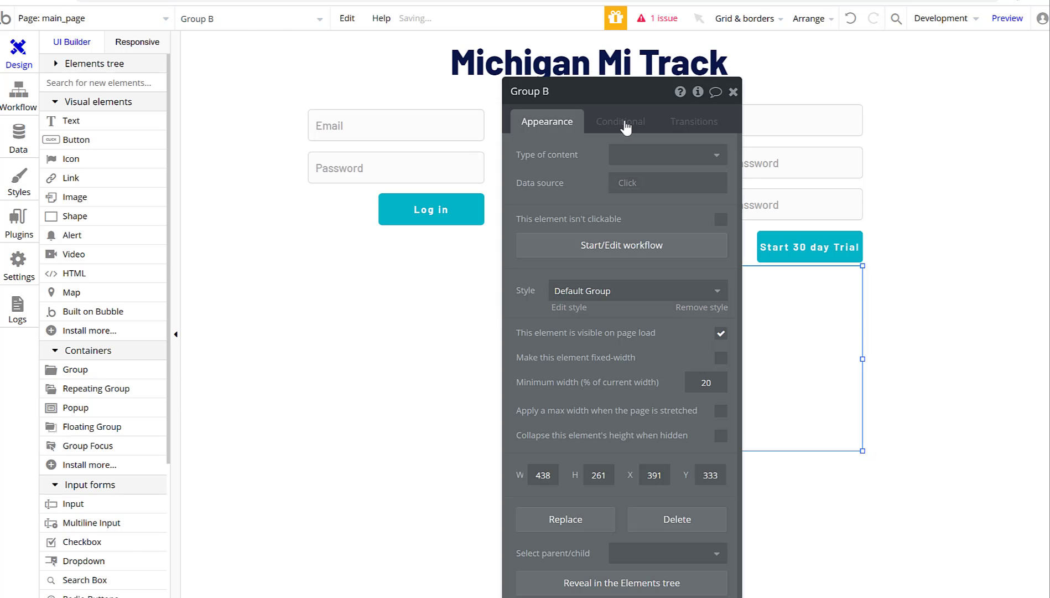
left_click(733, 92)
key("Delete")
left_click_drag(906, 73, 666, 309)
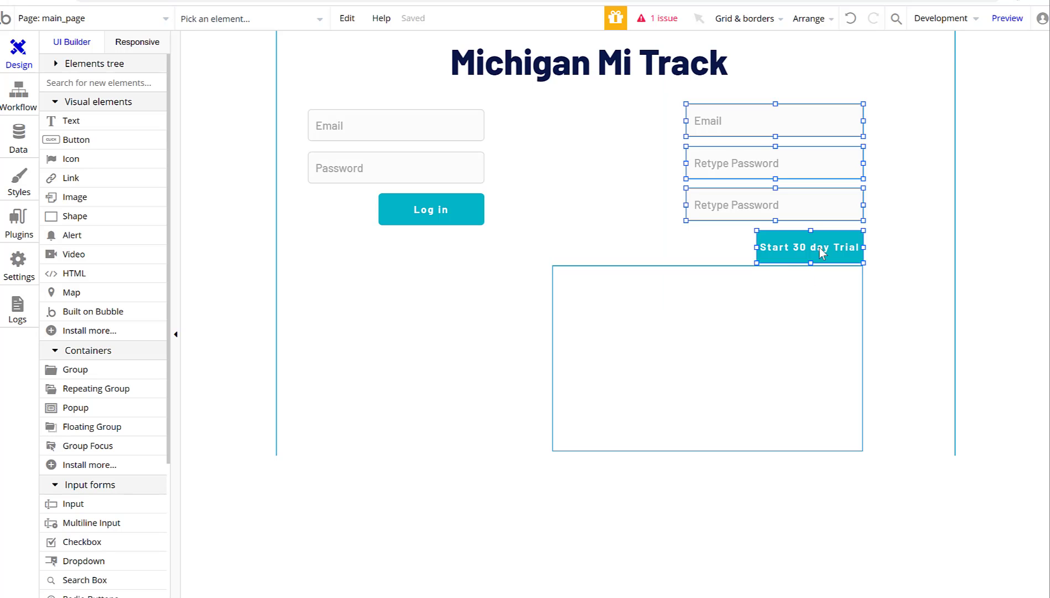
left_click_drag(813, 245, 709, 409)
left_click(800, 424)
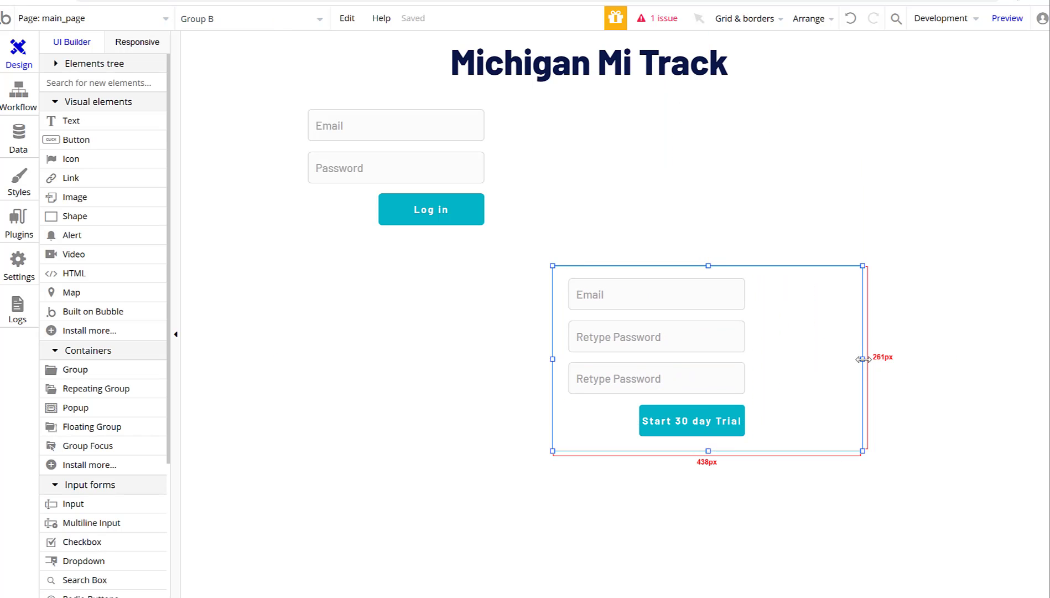
left_click_drag(862, 358, 754, 359)
left_click_drag(685, 357, 844, 202)
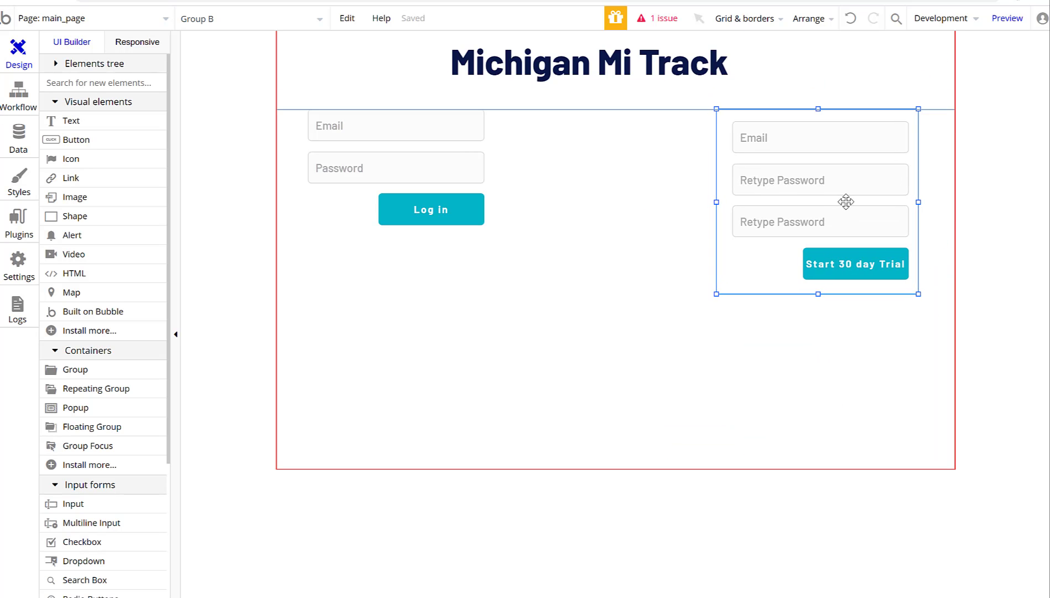
left_click(465, 224)
Add a 'Log the user in' action to the Log in button's click workflow.
double_click(465, 229)
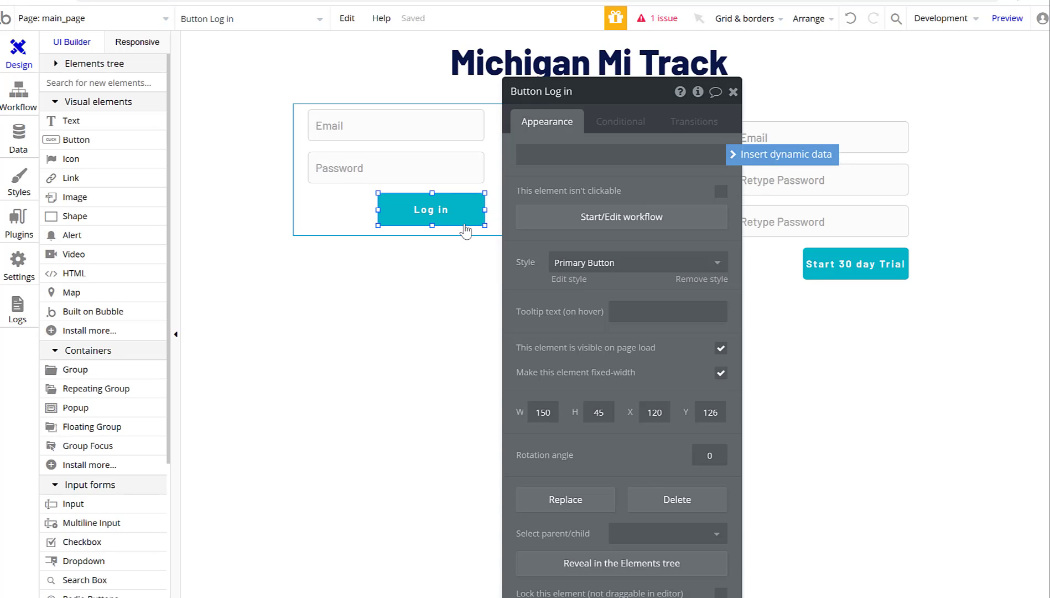
left_click(553, 222)
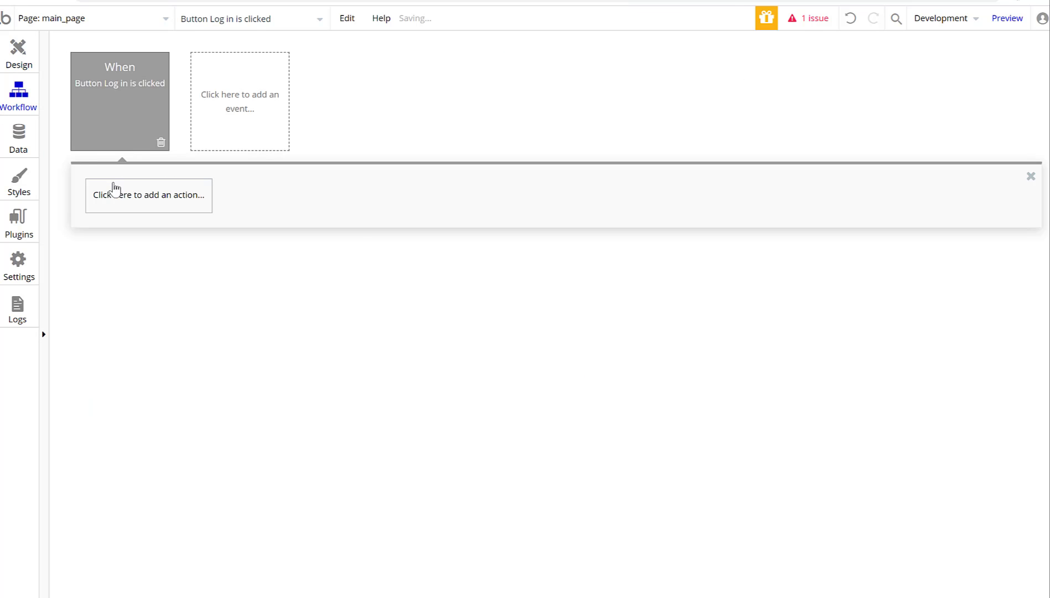
left_click(117, 198)
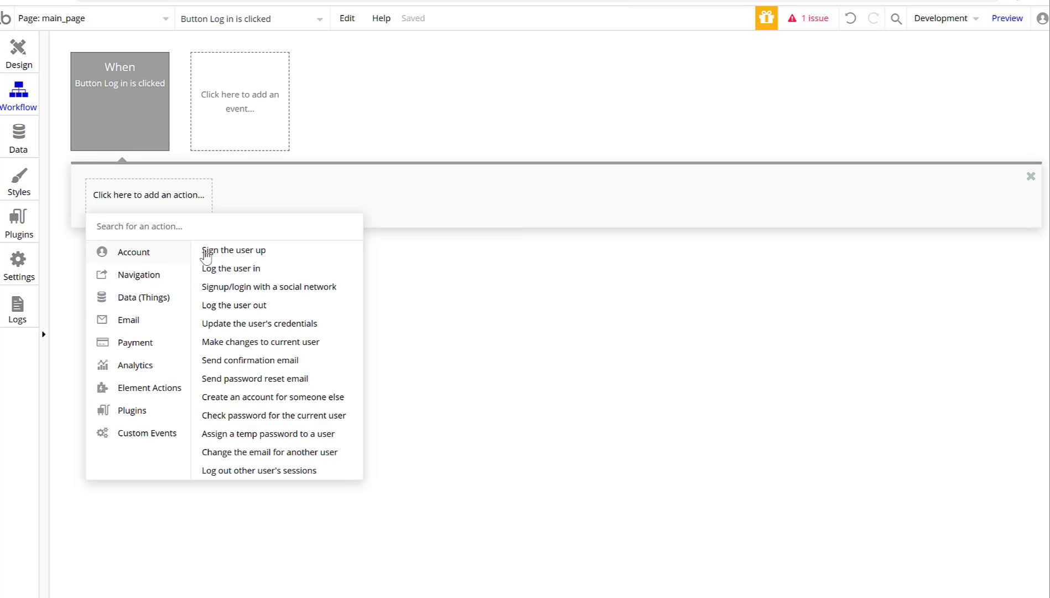
left_click(255, 270)
left_click(642, 126)
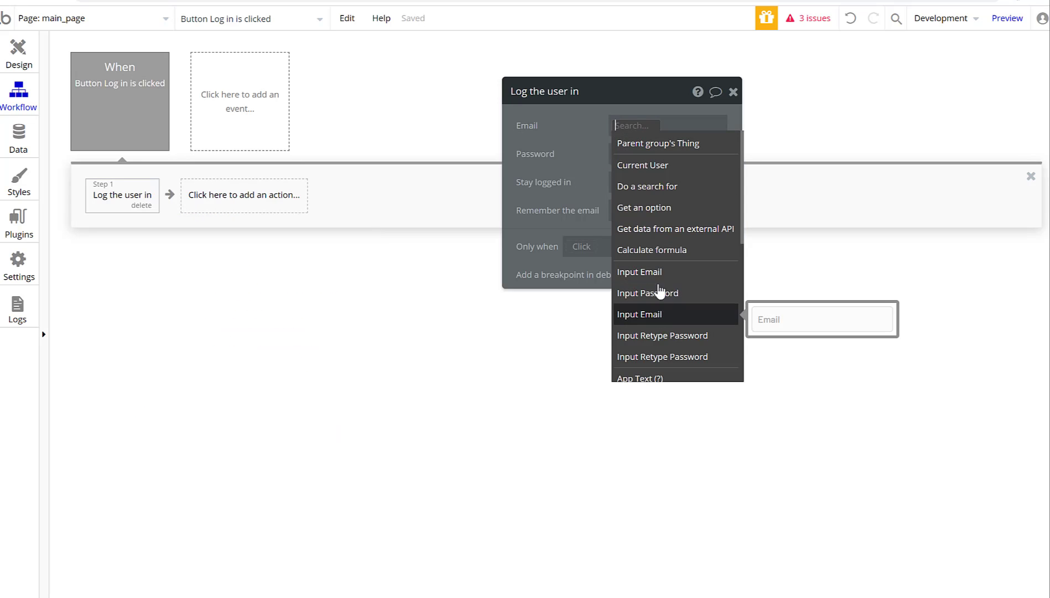
left_click(312, 314)
Rename the login inputs to Input Email 1 and Input Password 1.
left_click(26, 52)
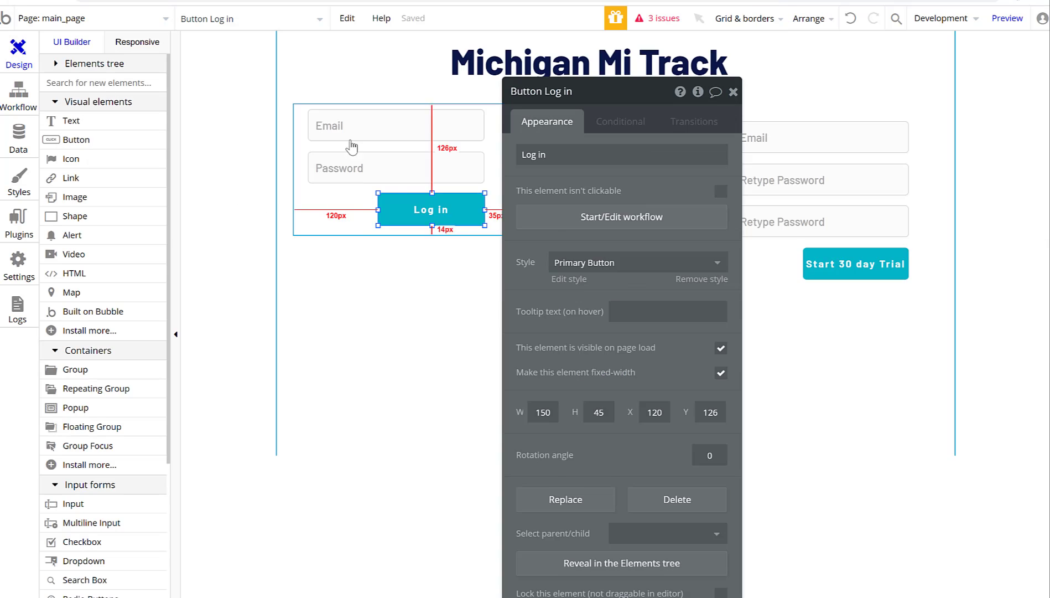
left_click(365, 119)
left_click(578, 93)
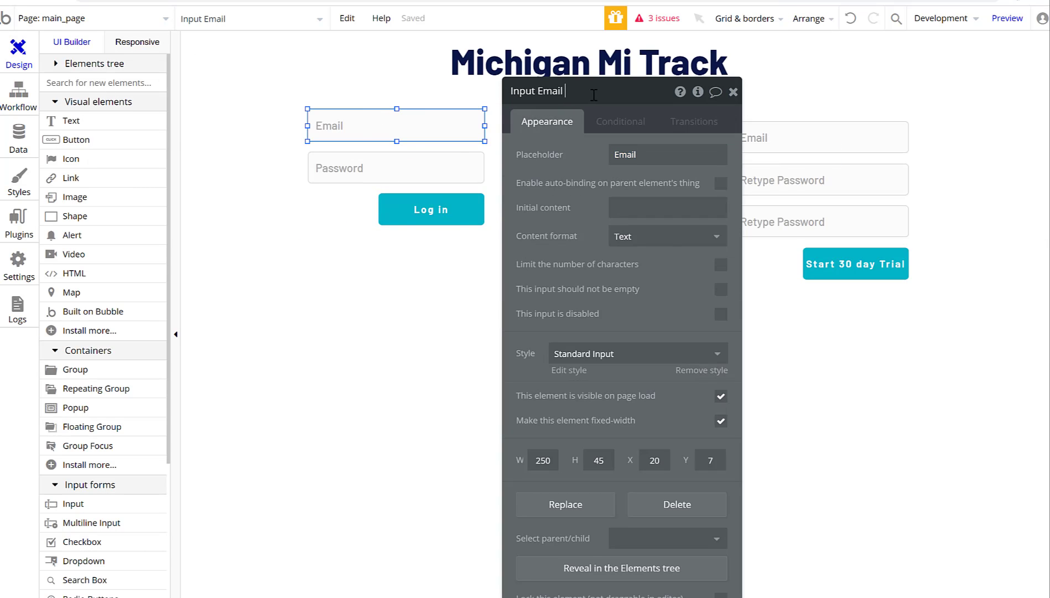
left_click(417, 159)
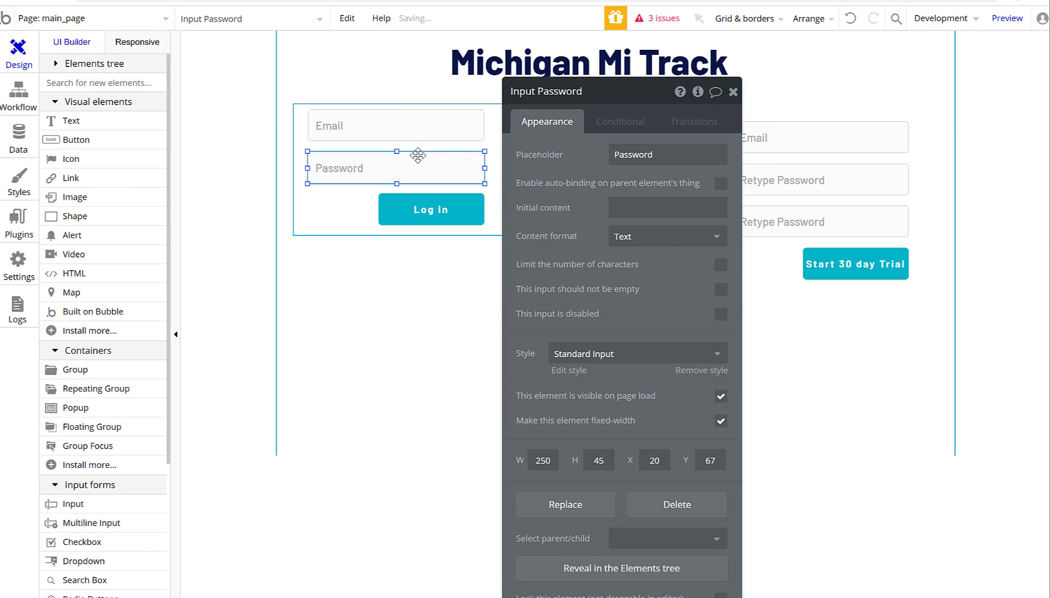
left_click(619, 97)
left_click(733, 92)
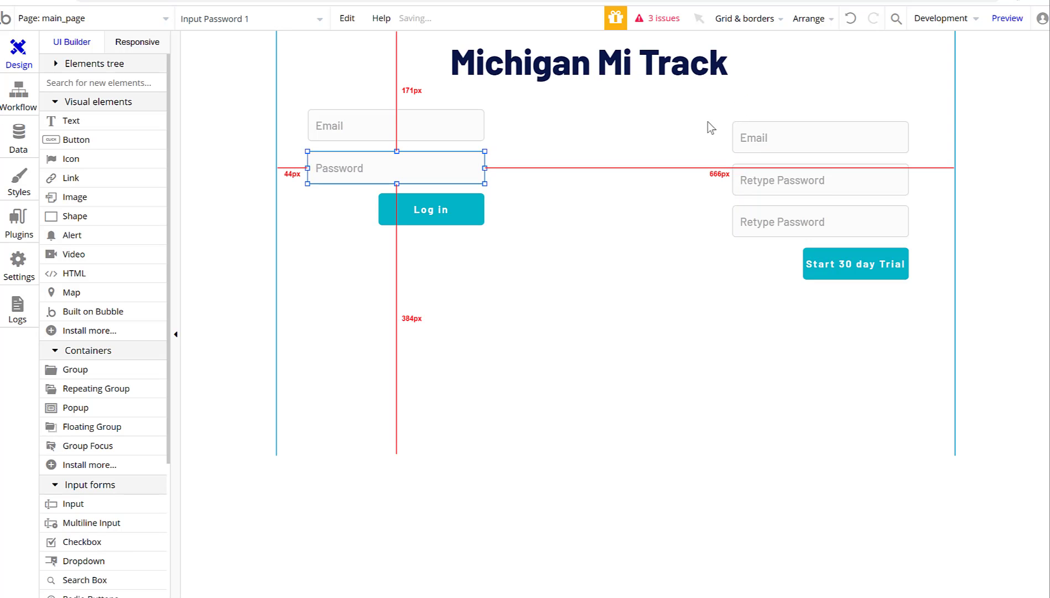
Set the log-in step's Email to Input Email 1's value and Password to Input Password 1's value.
left_click(462, 276)
double_click(431, 216)
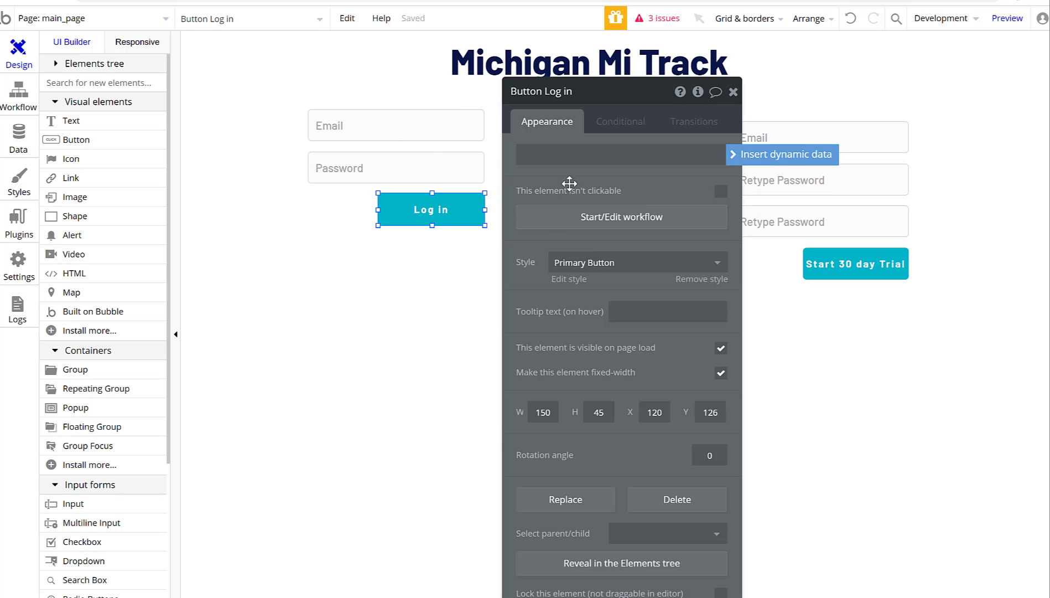
left_click(598, 218)
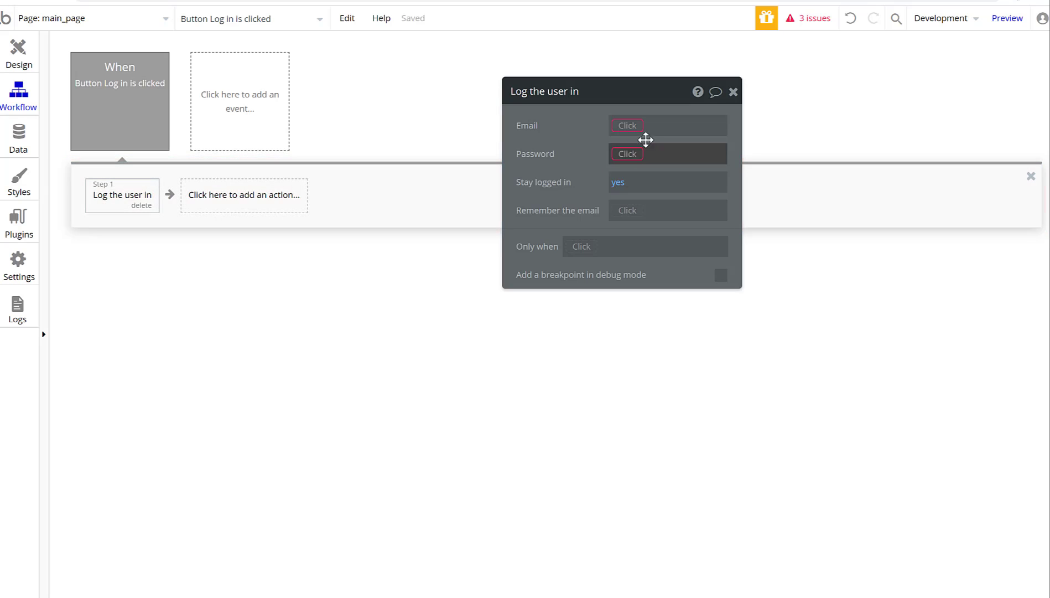
left_click(645, 138)
left_click(636, 270)
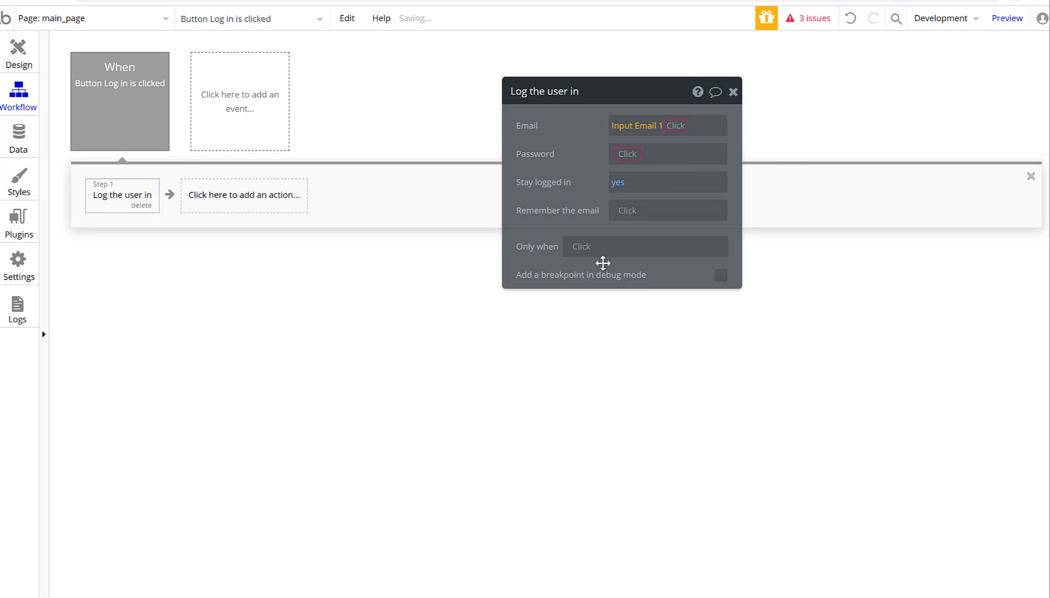
left_click(624, 164)
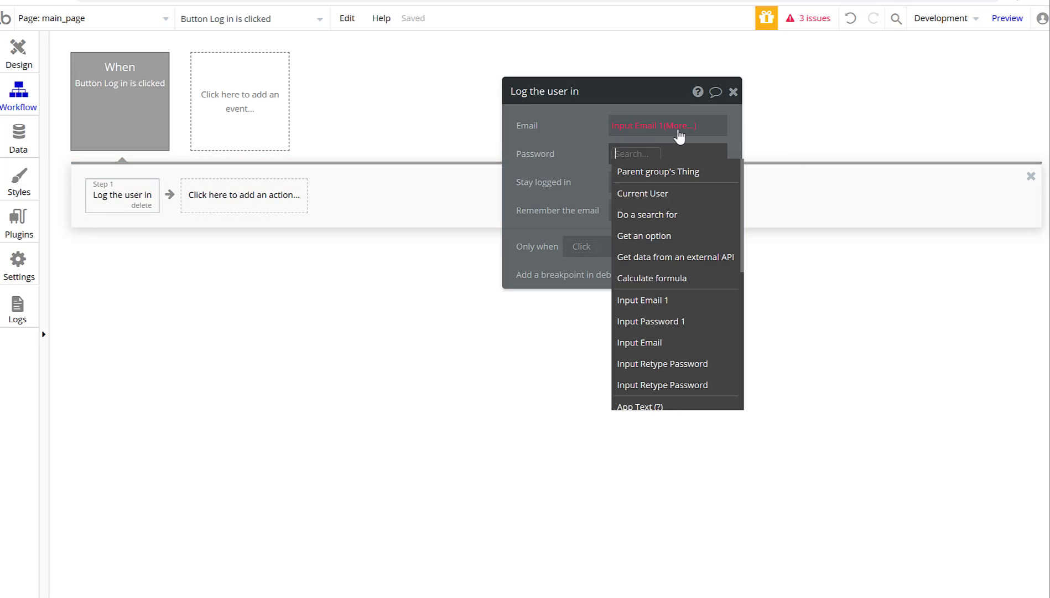
left_click(682, 126)
left_click(682, 143)
left_click(628, 155)
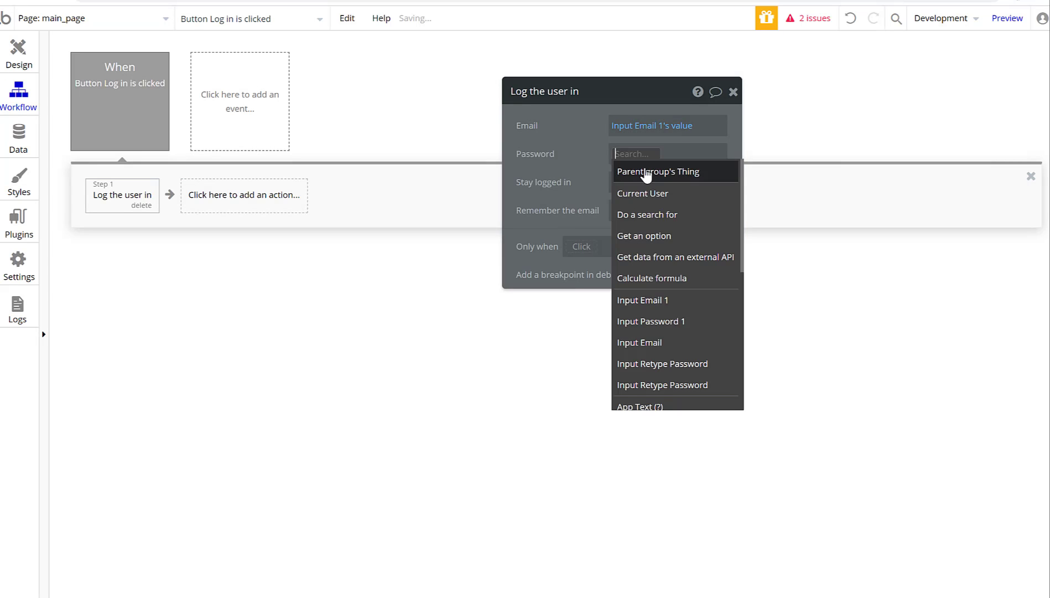
left_click(651, 321)
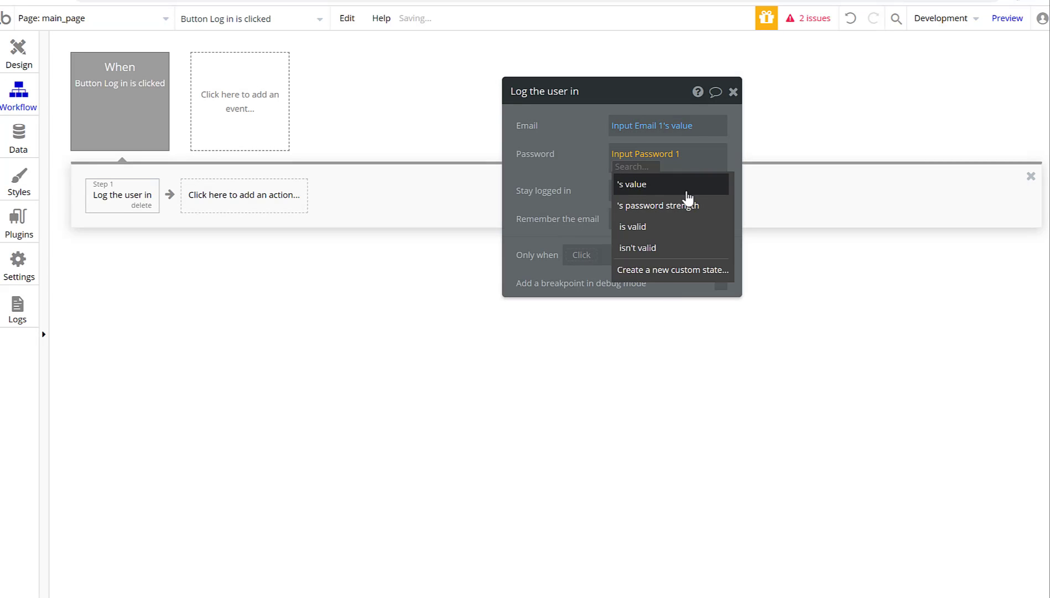
left_click(684, 183)
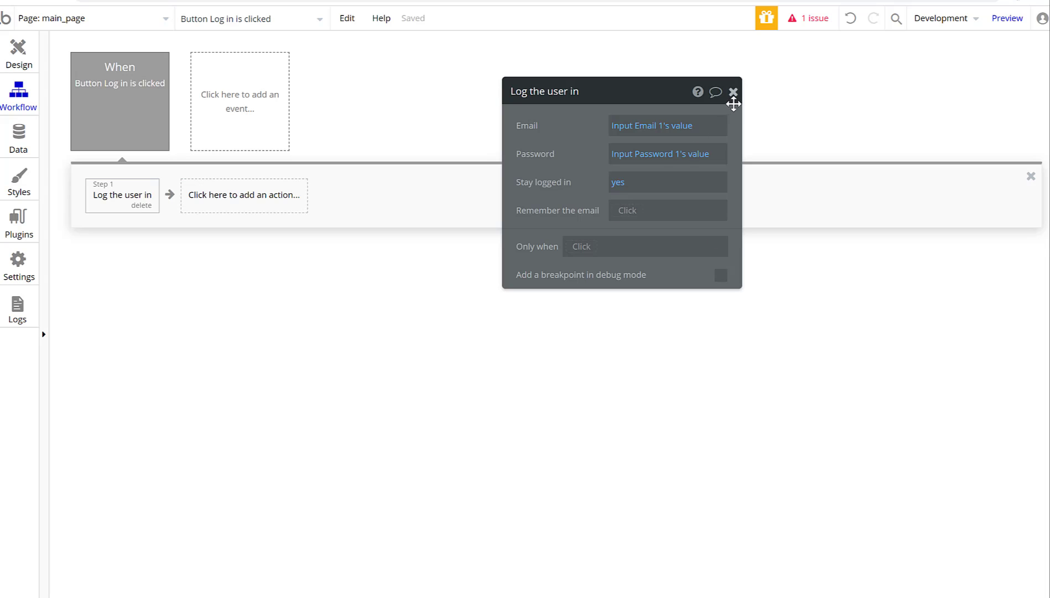
left_click(731, 93)
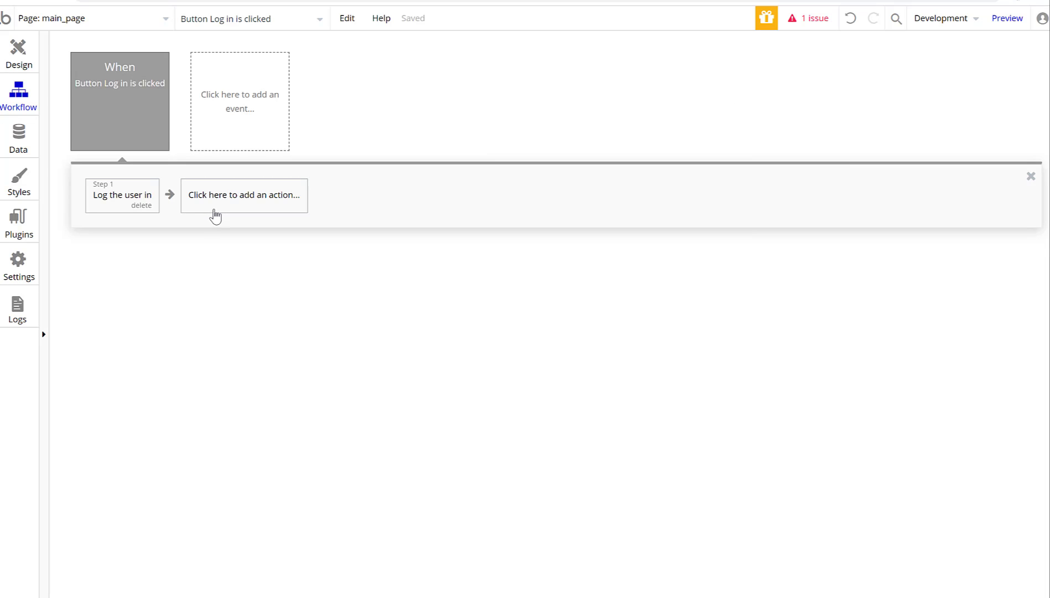
Create a new blank page named tracking_page.
left_click(106, 19)
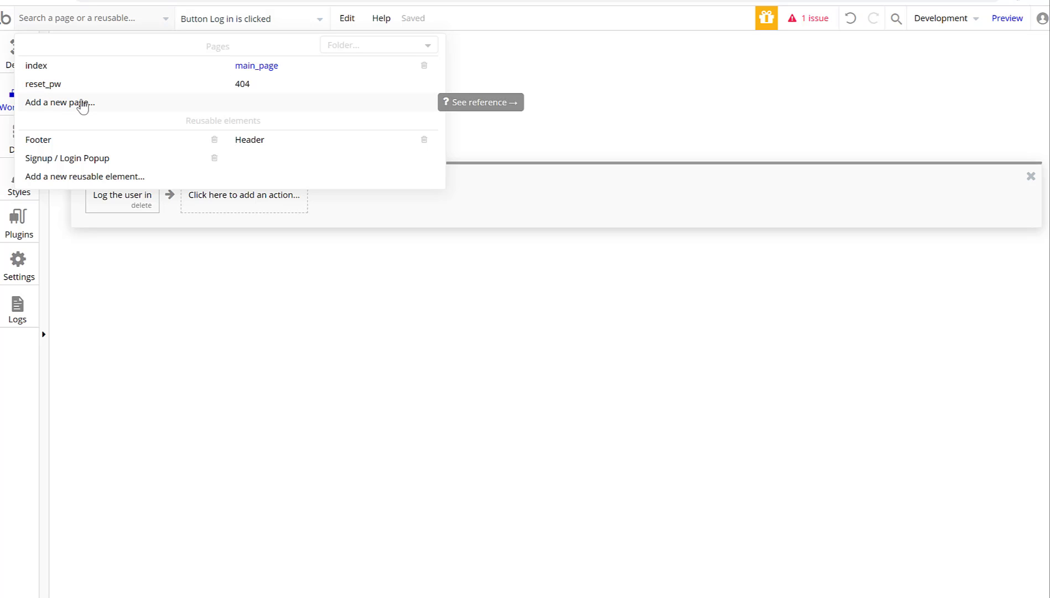
left_click(83, 104)
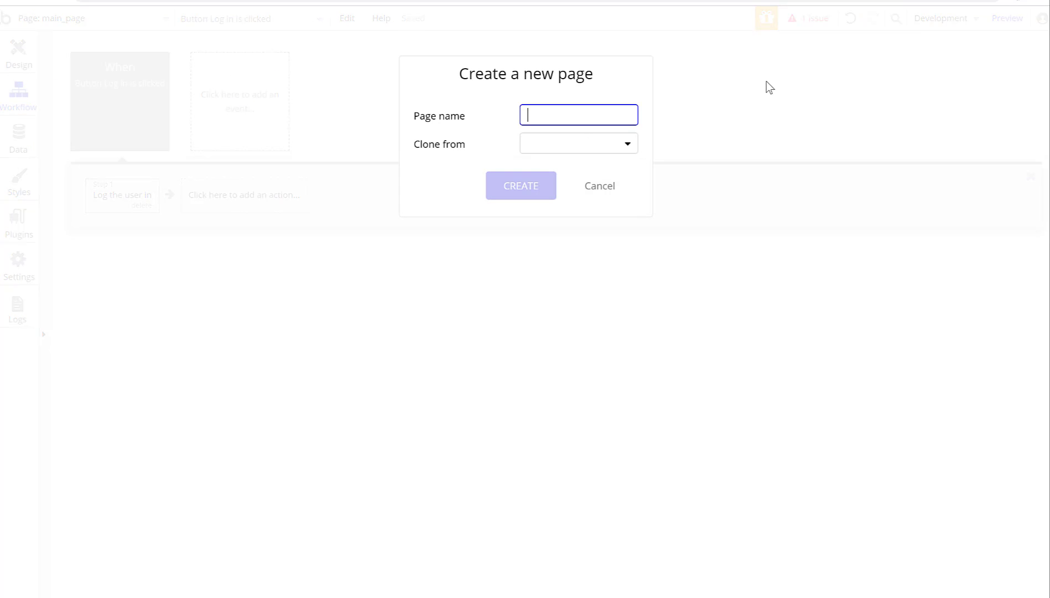
type("tracking_p")
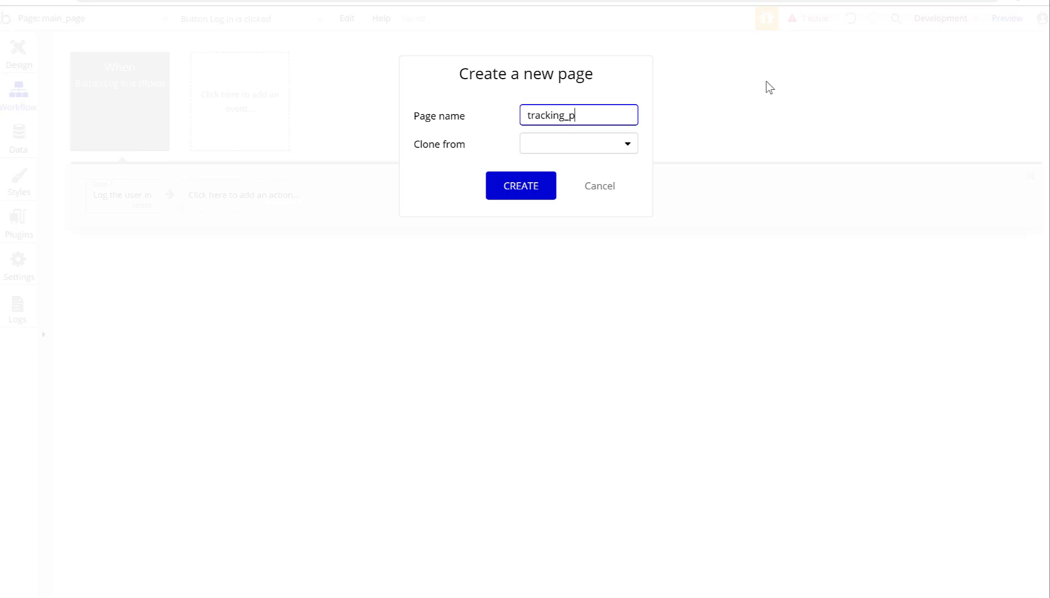
type("age")
left_click(530, 191)
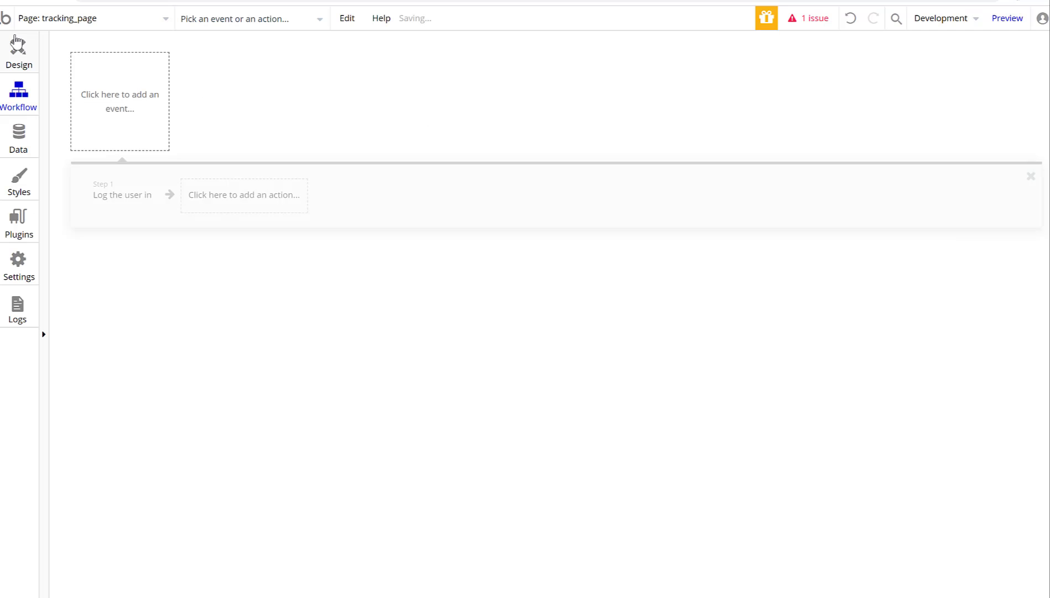
Switch back to the Design view and bring up the page list.
left_click(46, 20)
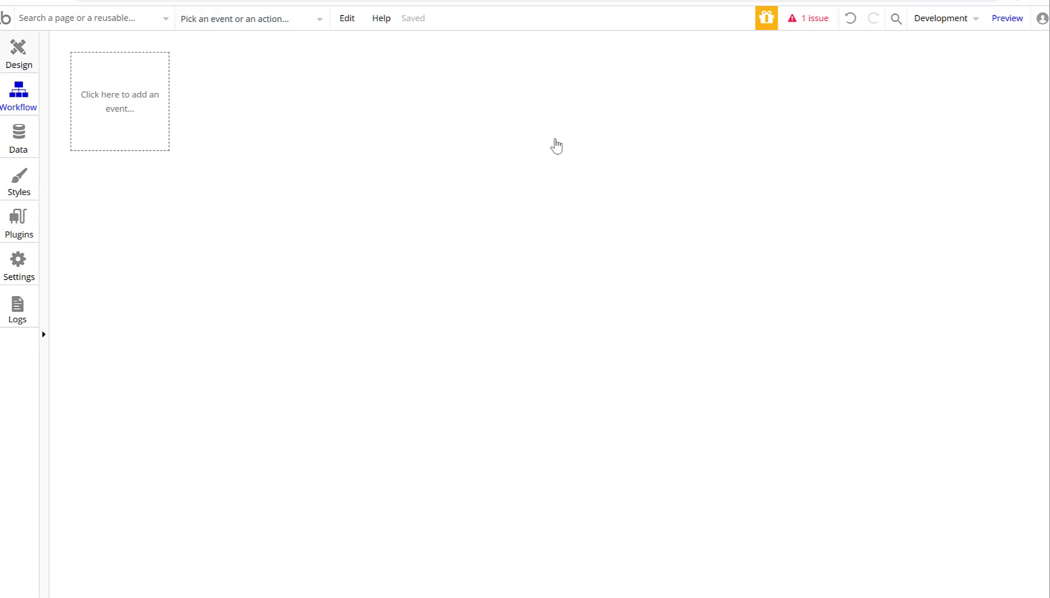
left_click(21, 63)
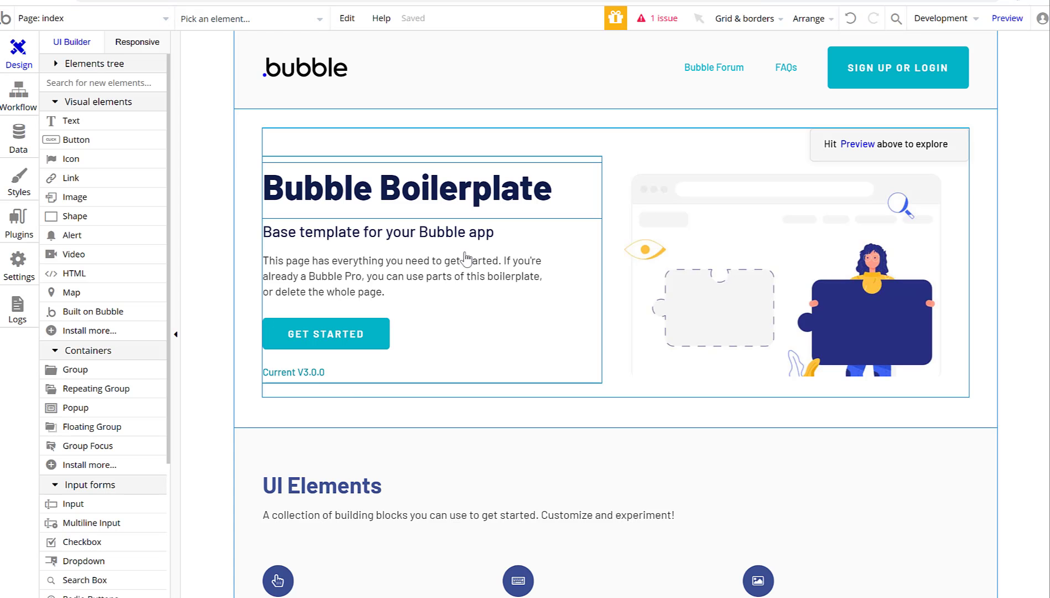
left_click(132, 19)
On main_page, add a Go to page step with destination tracking_page to the Log in workflow.
left_click(260, 66)
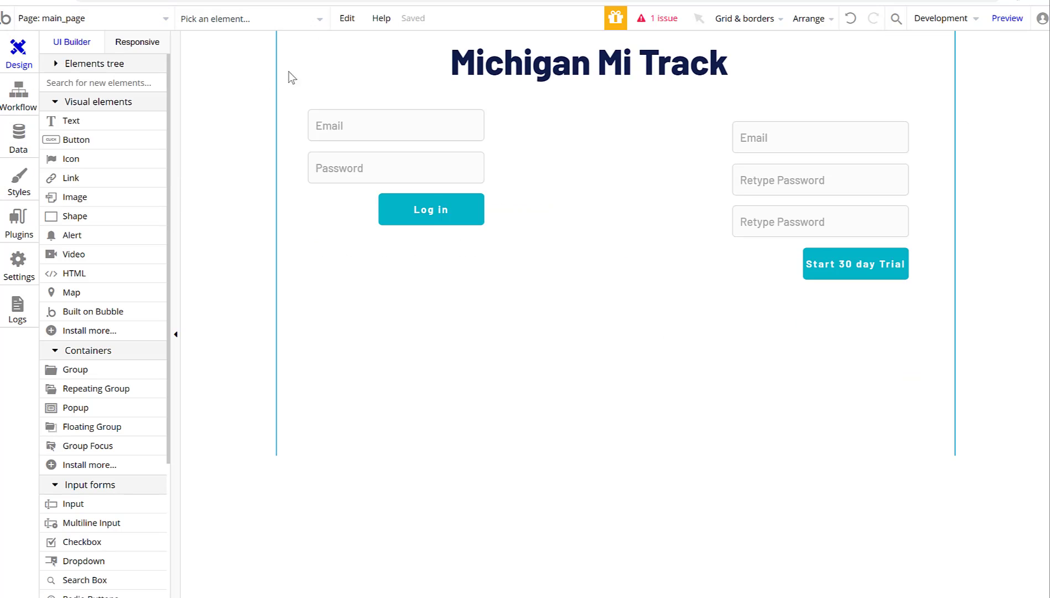
double_click(452, 218)
left_click(651, 221)
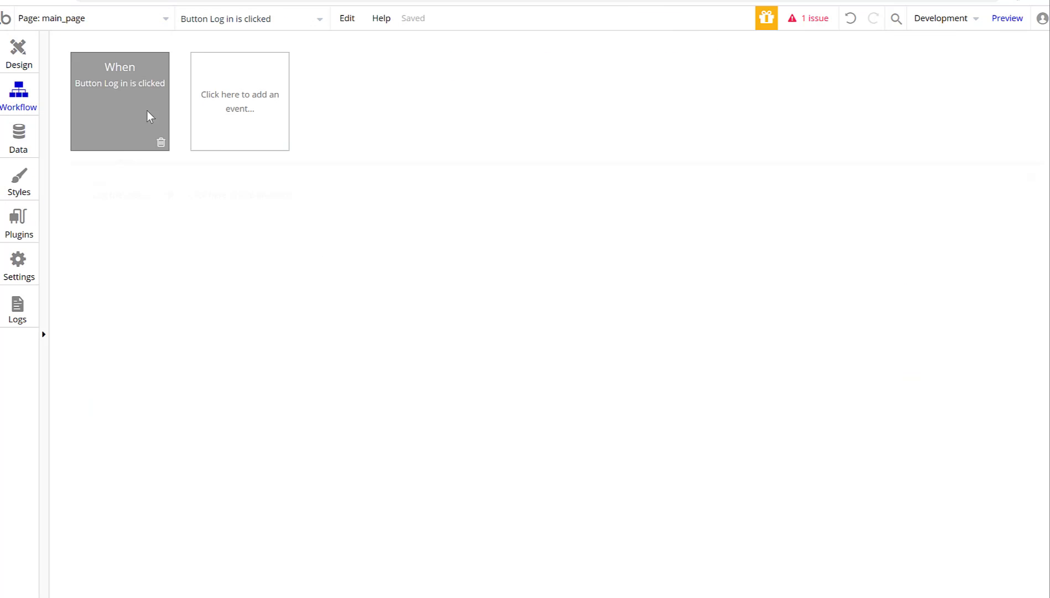
left_click(253, 216)
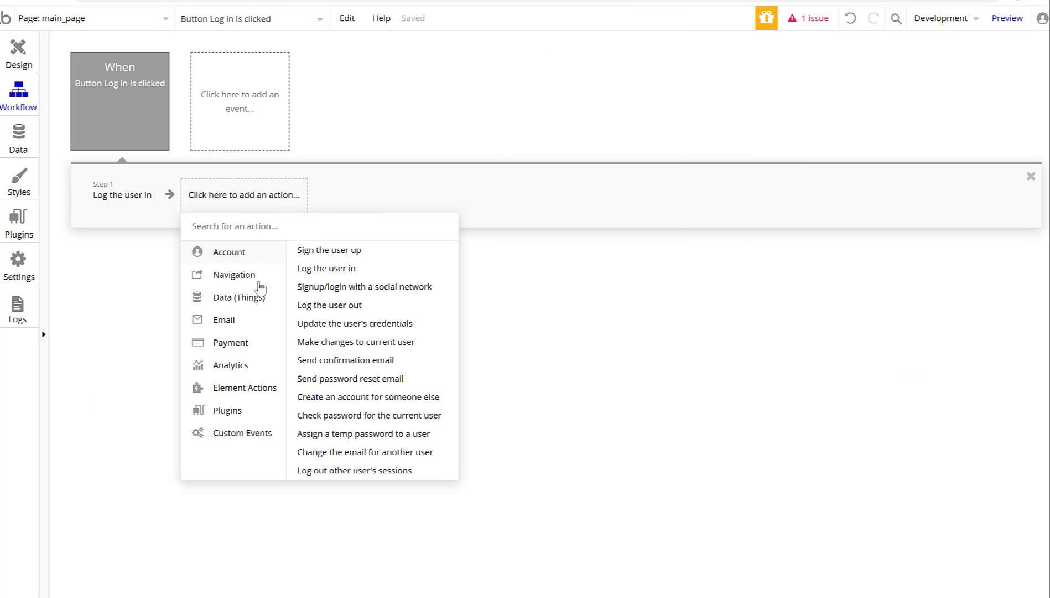
mouse_move(248, 281)
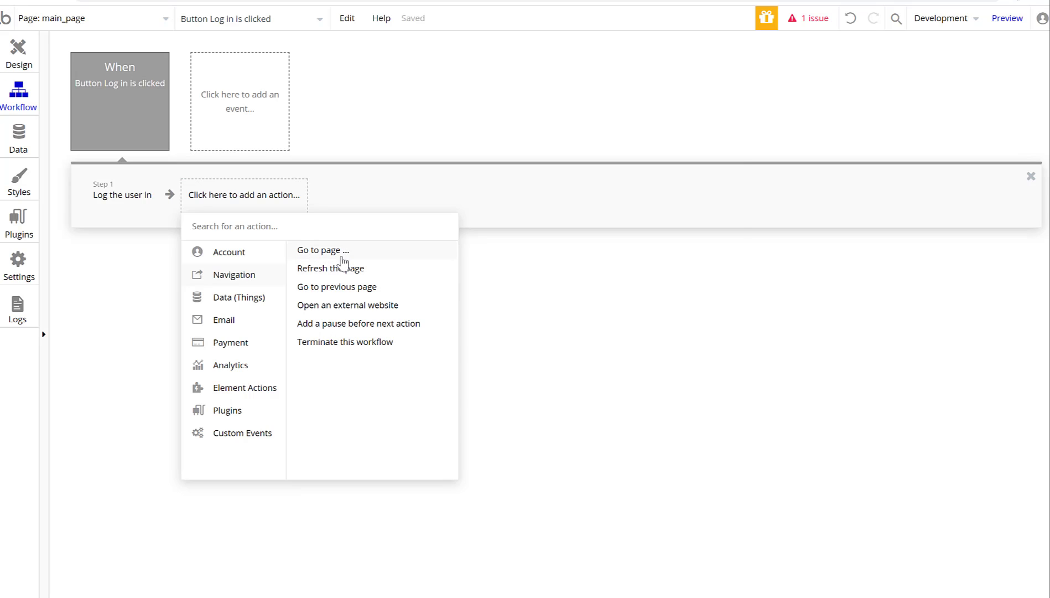
left_click(342, 256)
left_click(668, 126)
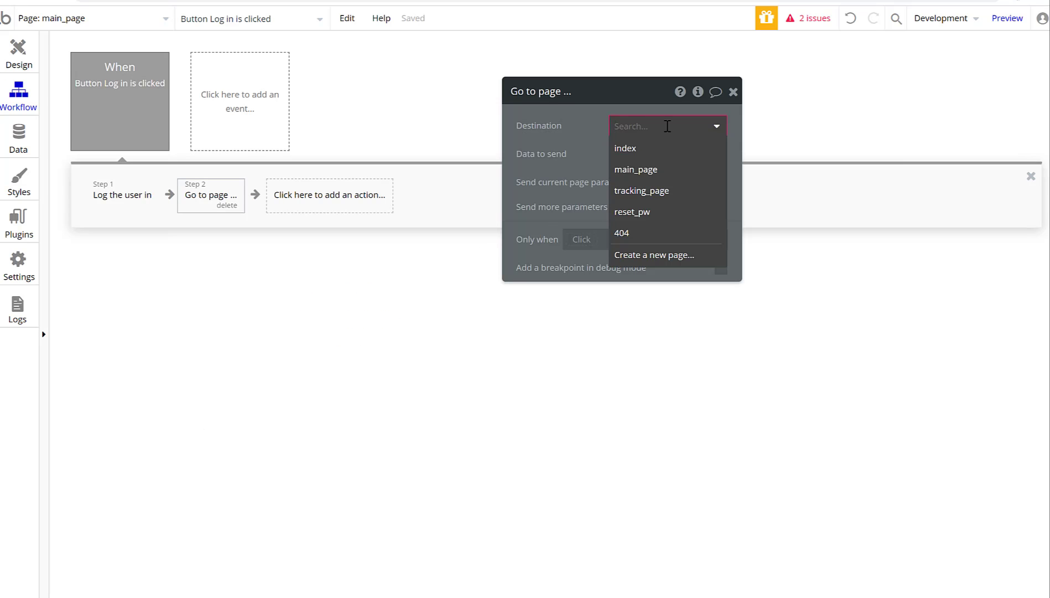
left_click(638, 188)
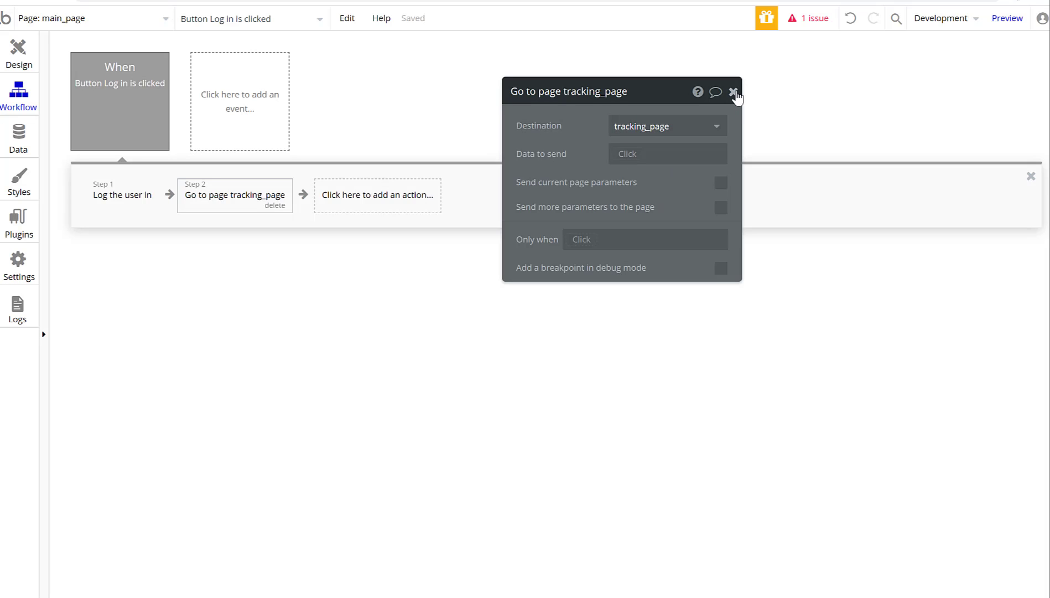
left_click(734, 92)
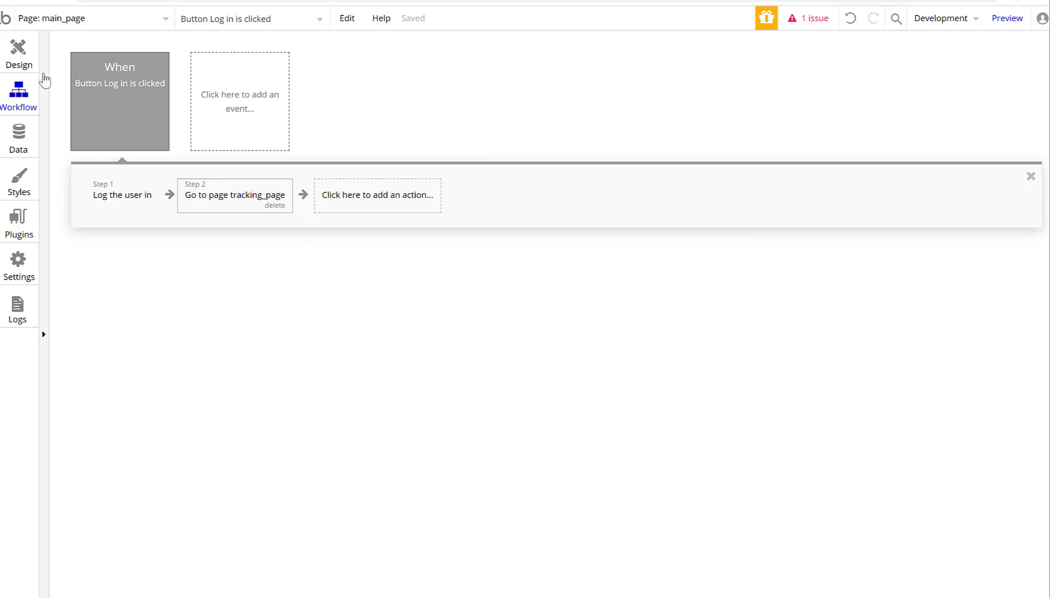
left_click(22, 65)
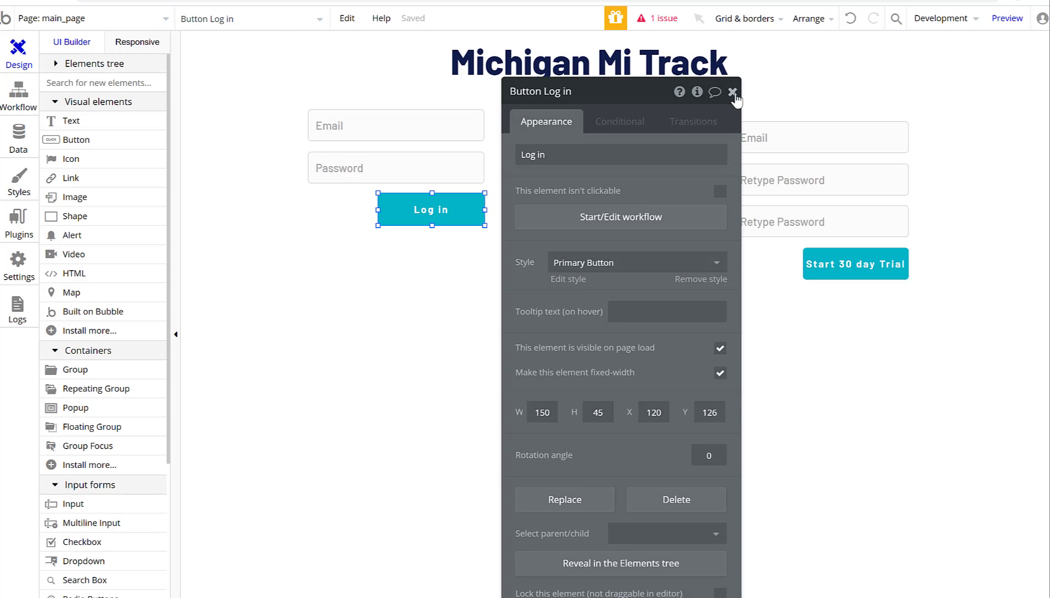
Move the Start 30 day Trial button lower and resize Group B to fit its contents.
left_click(733, 92)
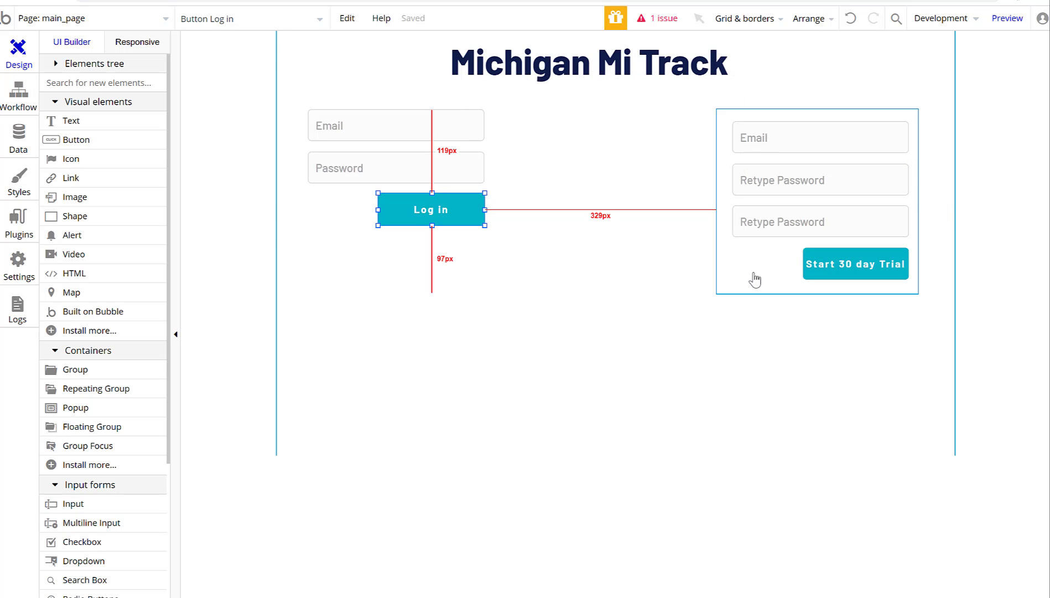
left_click(781, 284)
left_click_drag(817, 296, 819, 372)
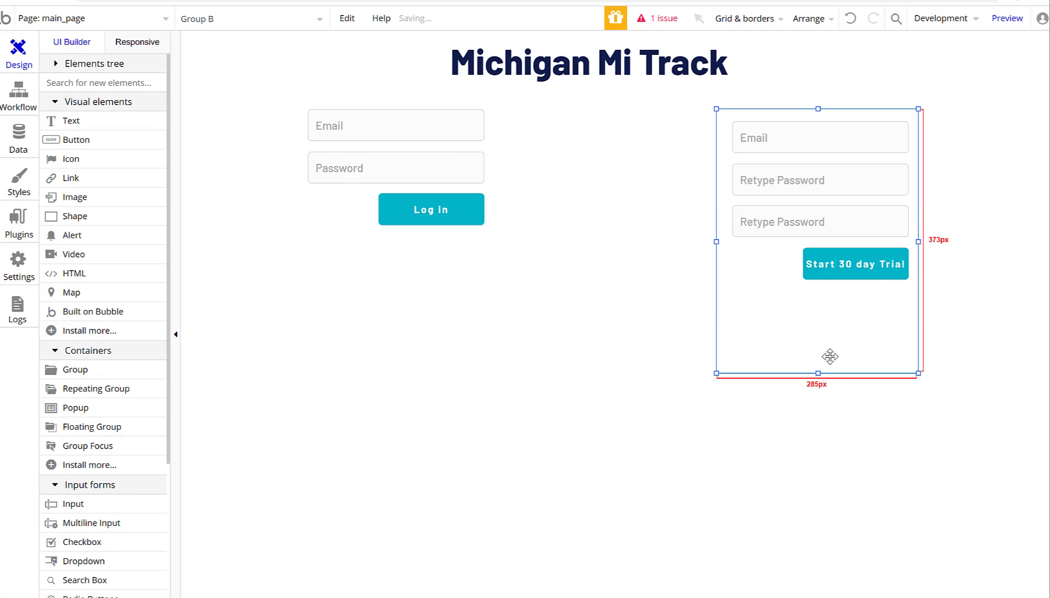
left_click(859, 260)
left_click_drag(859, 260, 877, 311)
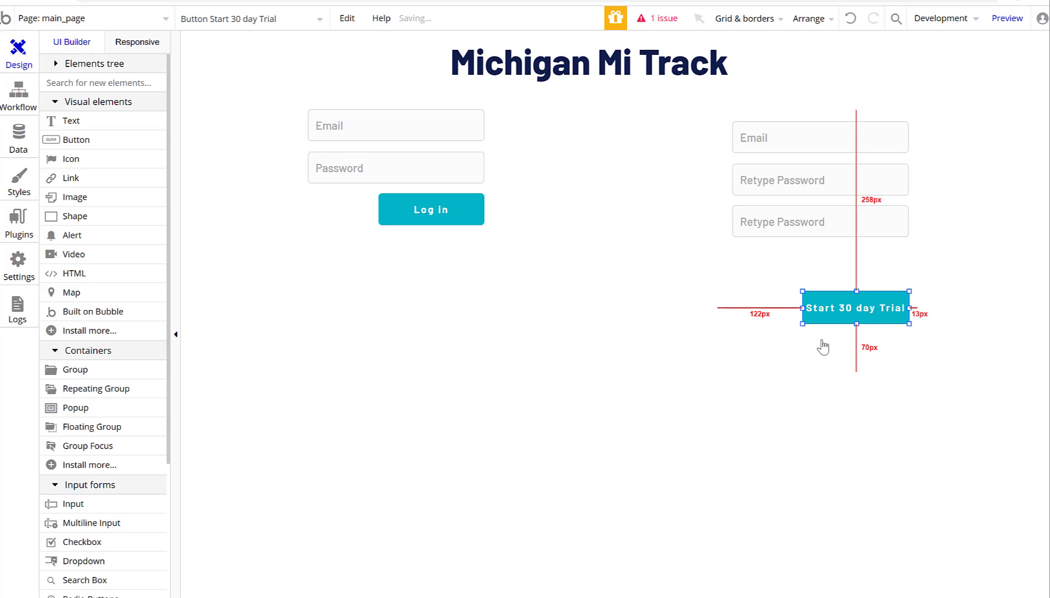
left_click(824, 363)
left_click_drag(819, 373, 819, 331)
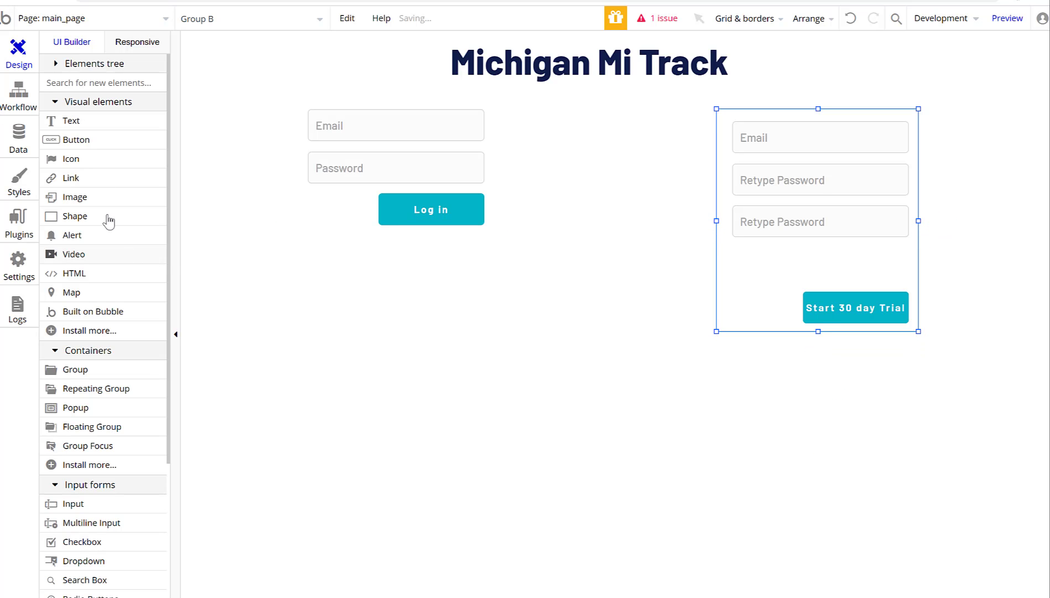
Add a copy of the Retype Password input to the signup form and reorder the inputs.
left_click(70, 374)
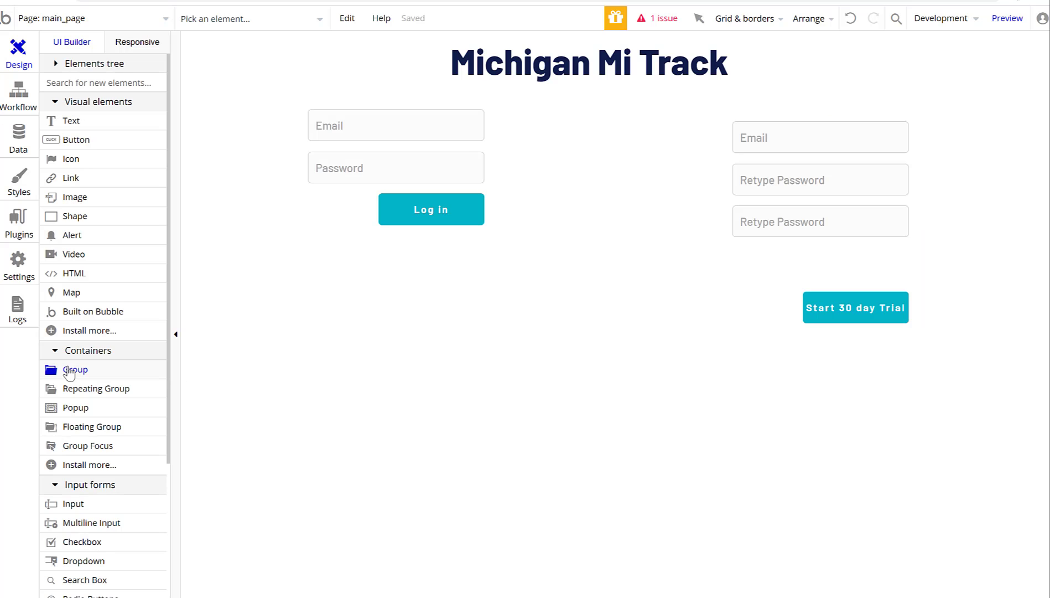
left_click(70, 505)
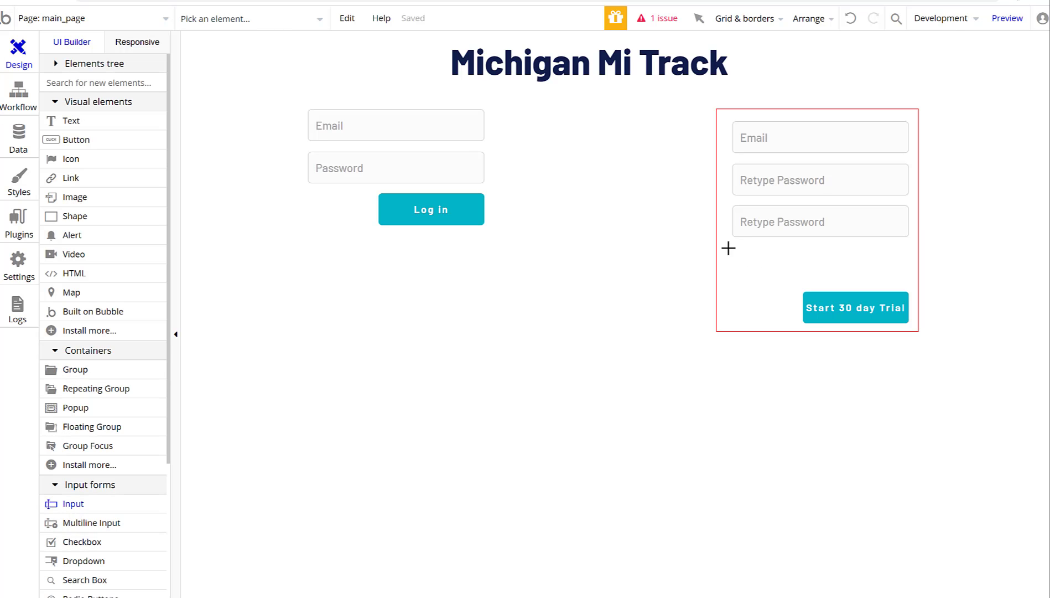
left_click_drag(732, 248, 954, 468)
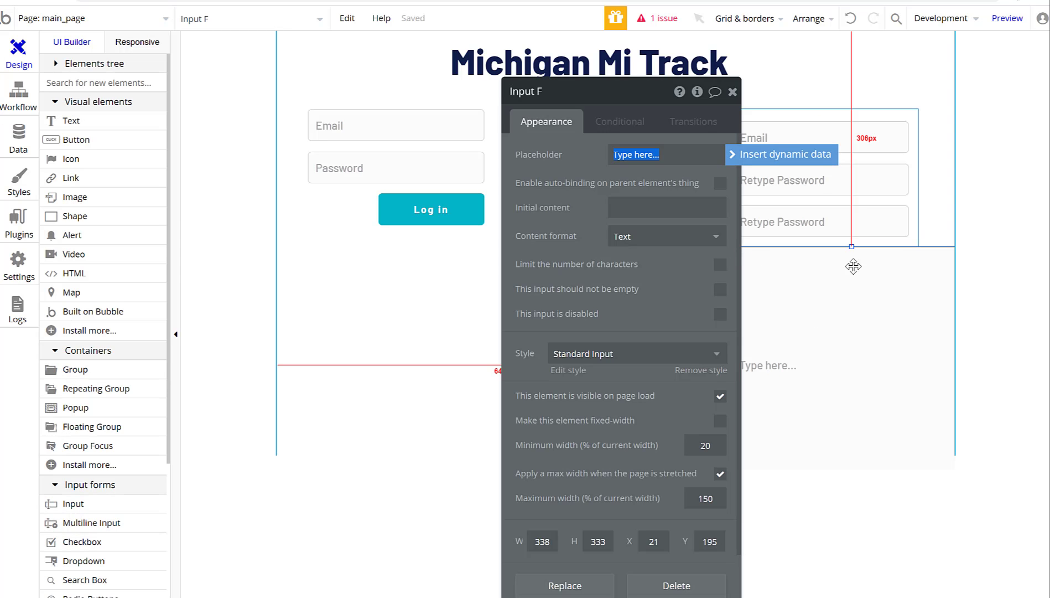
key("BackSpace")
key("Delete")
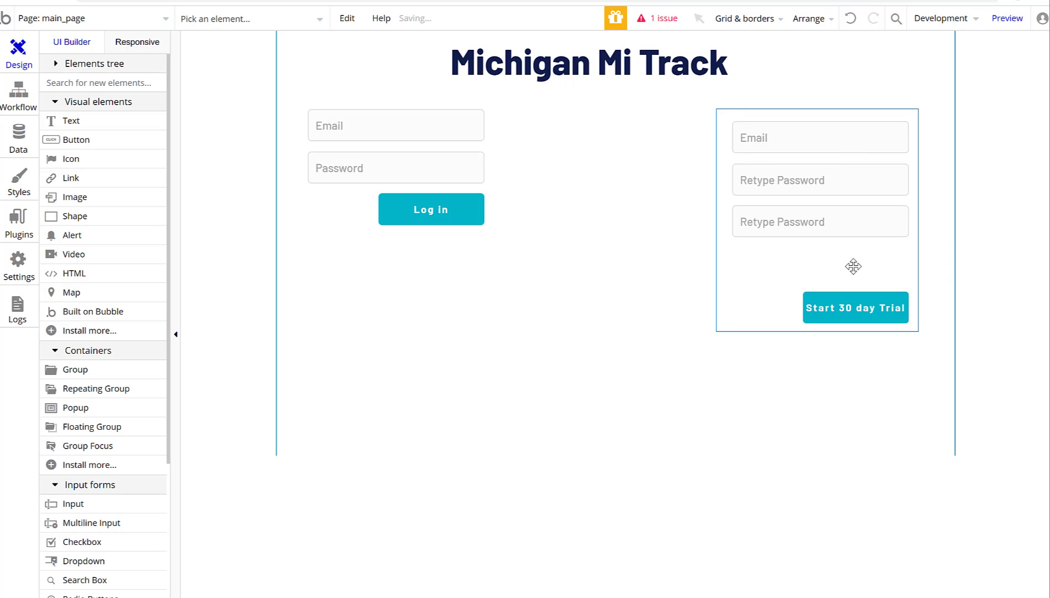
double_click(817, 221)
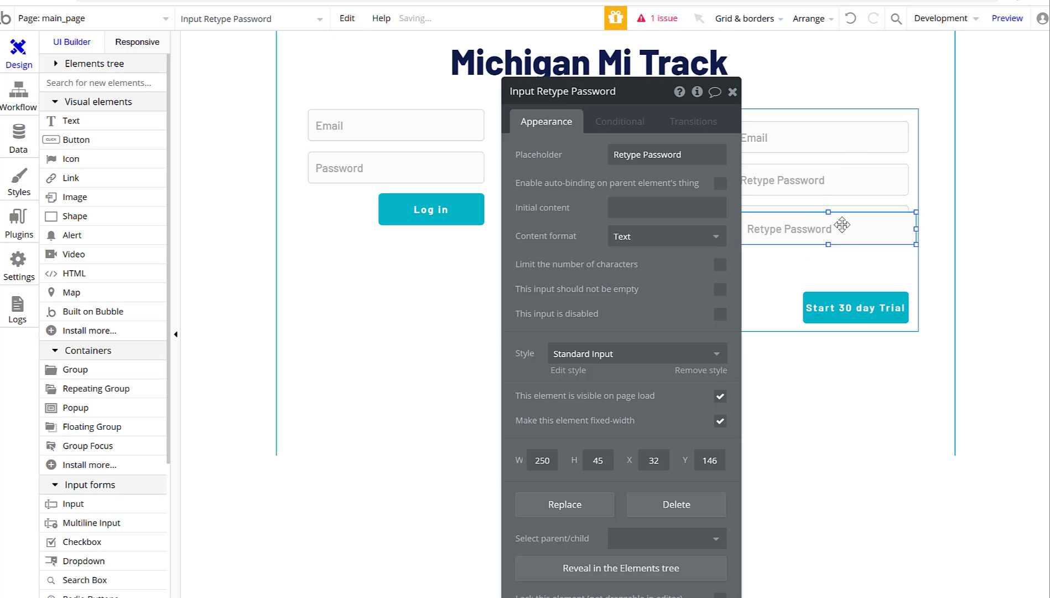
key("ctrl+v")
left_click(842, 258)
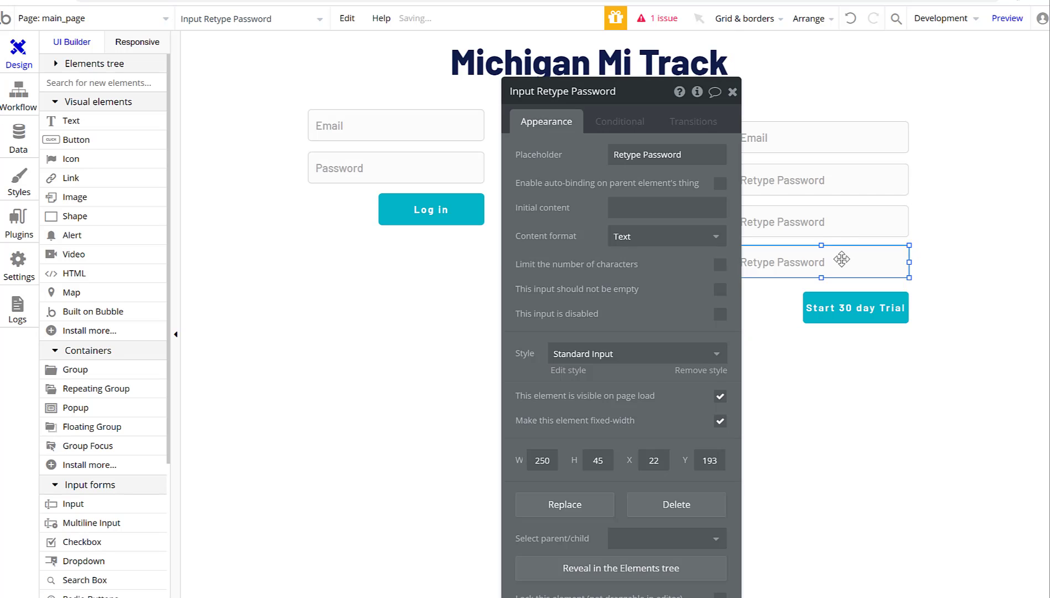
left_click_drag(842, 258, 773, 176)
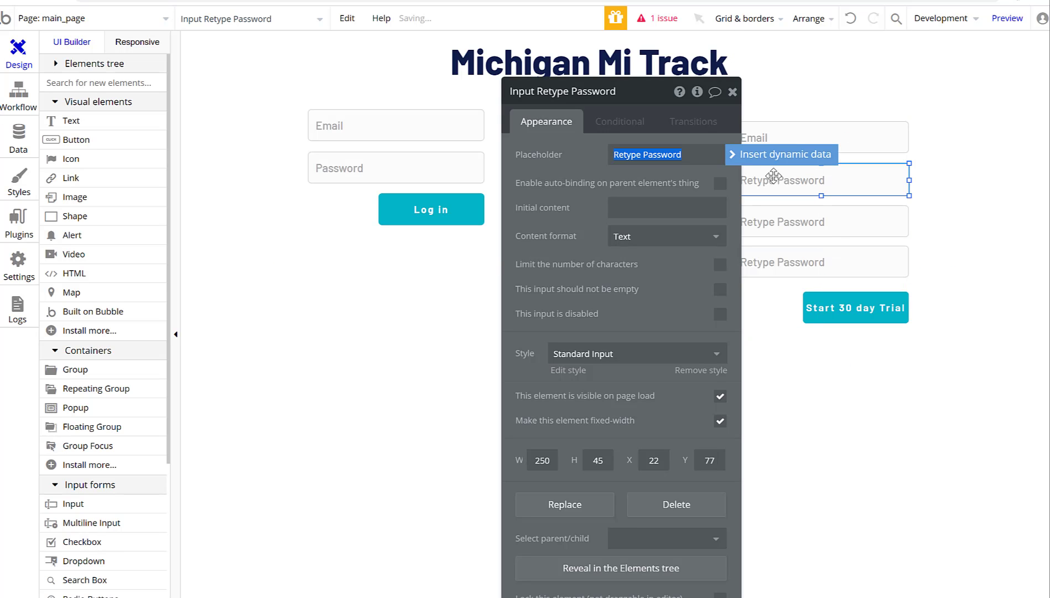
left_click(637, 155)
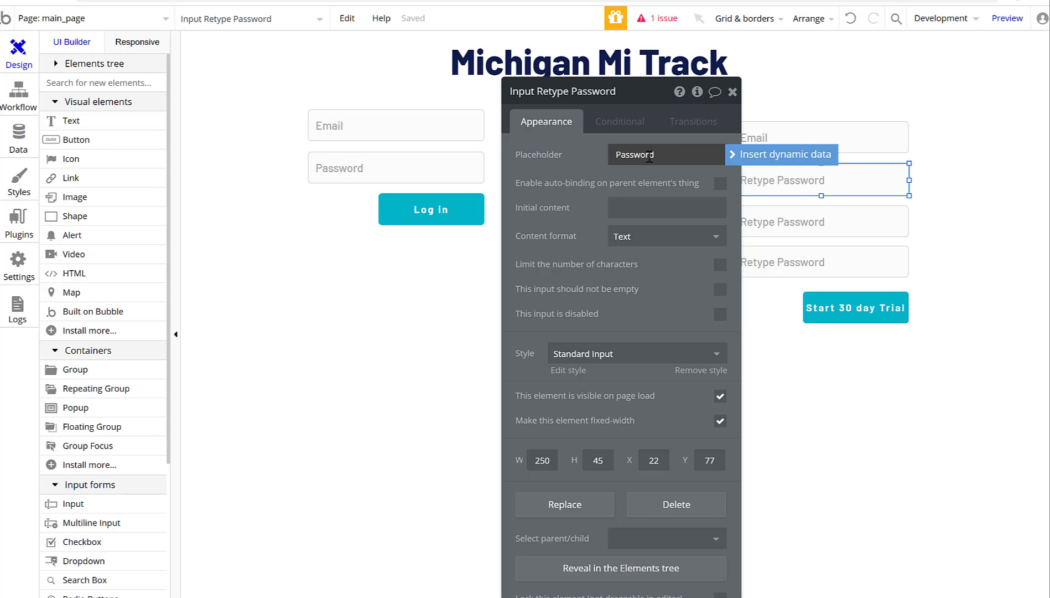
left_click(732, 91)
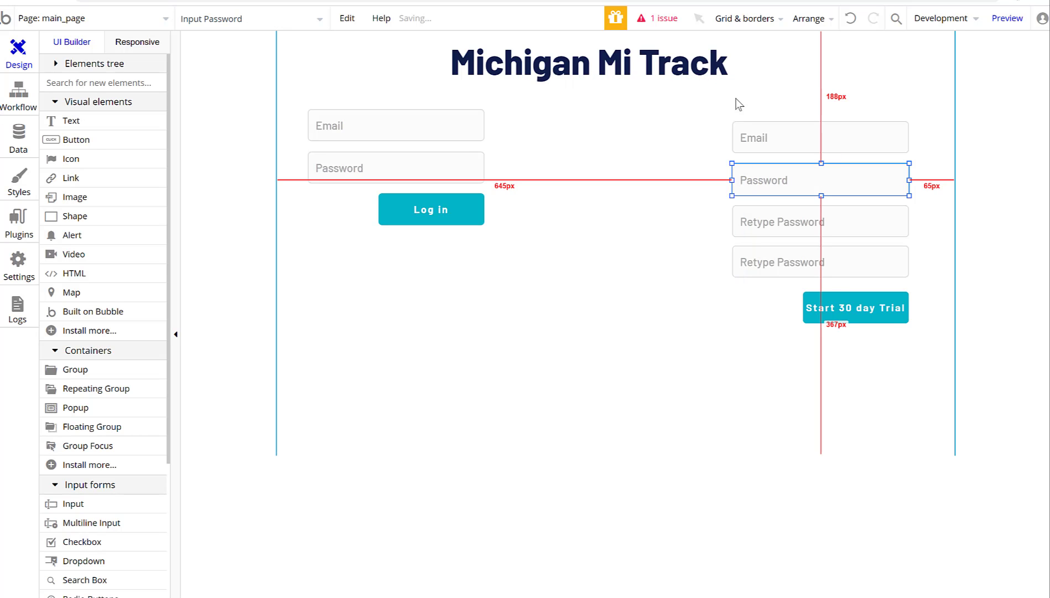
Change the bottom Retype Password input's placeholder to Company Name.
double_click(754, 275)
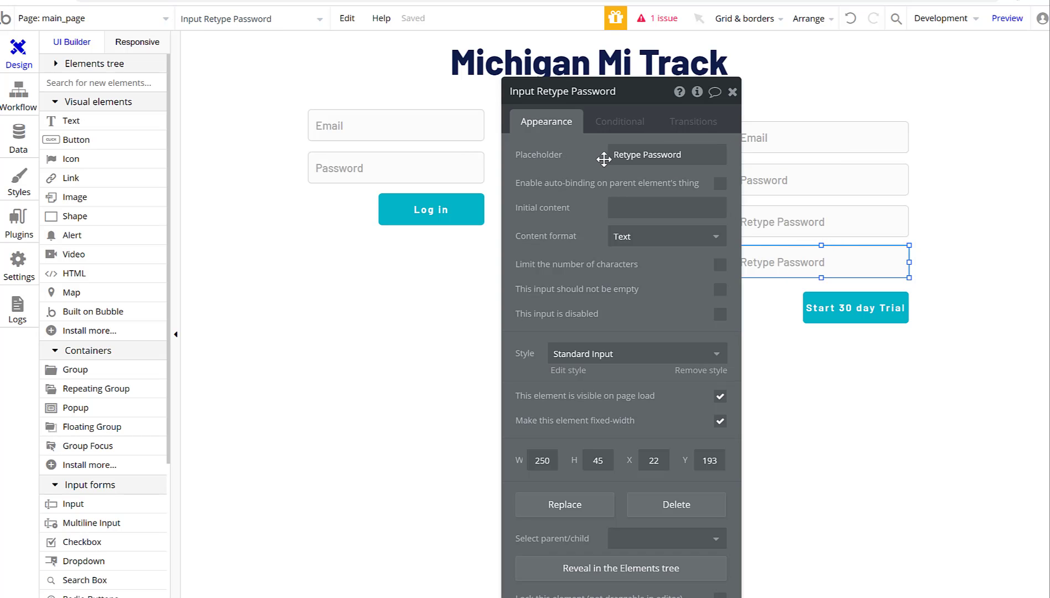
triple_click(697, 158)
type("Company Name")
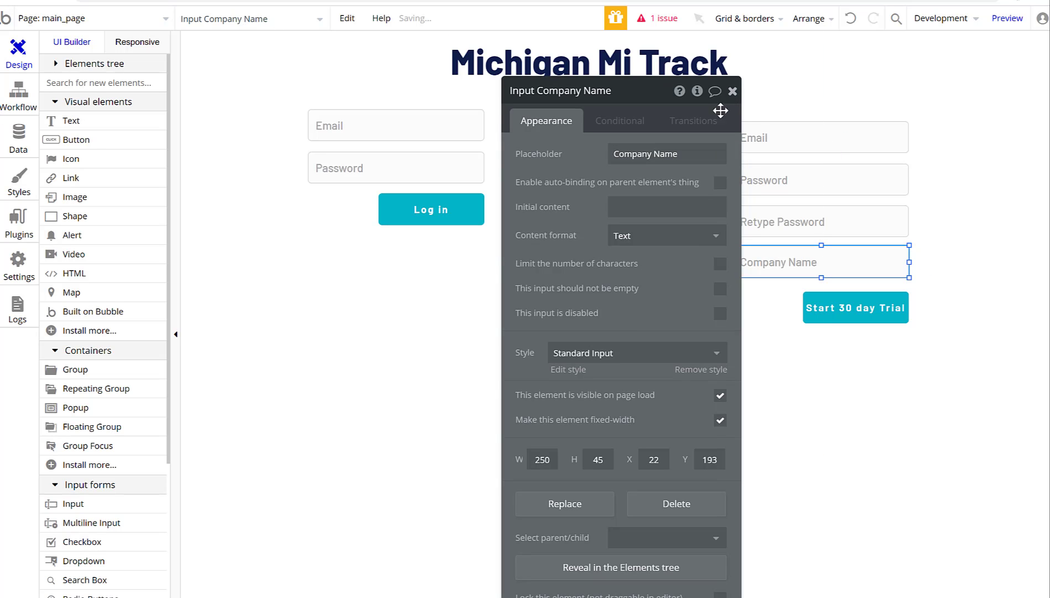
left_click(735, 95)
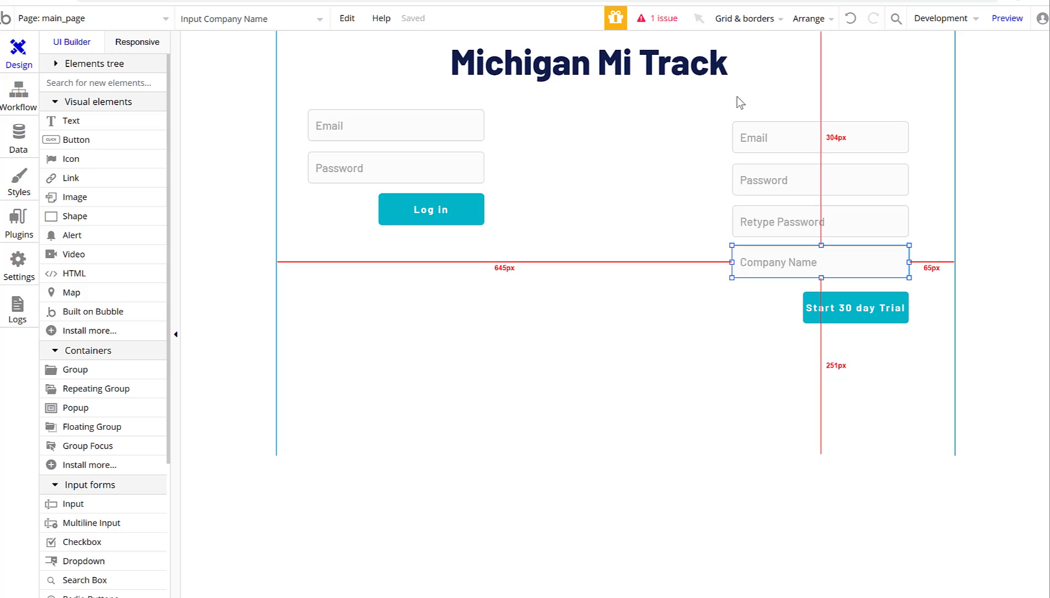
left_click(503, 343)
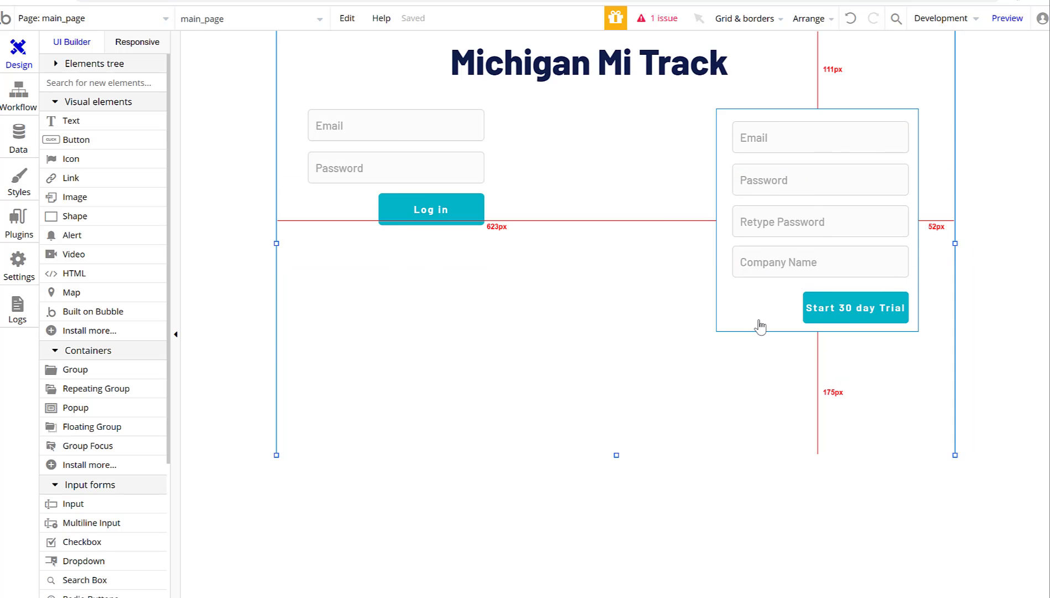
Nudge the signup group up and left and the login group right, then open the trial button's settings.
left_click_drag(760, 323, 735, 321)
left_click_drag(506, 182, 511, 183)
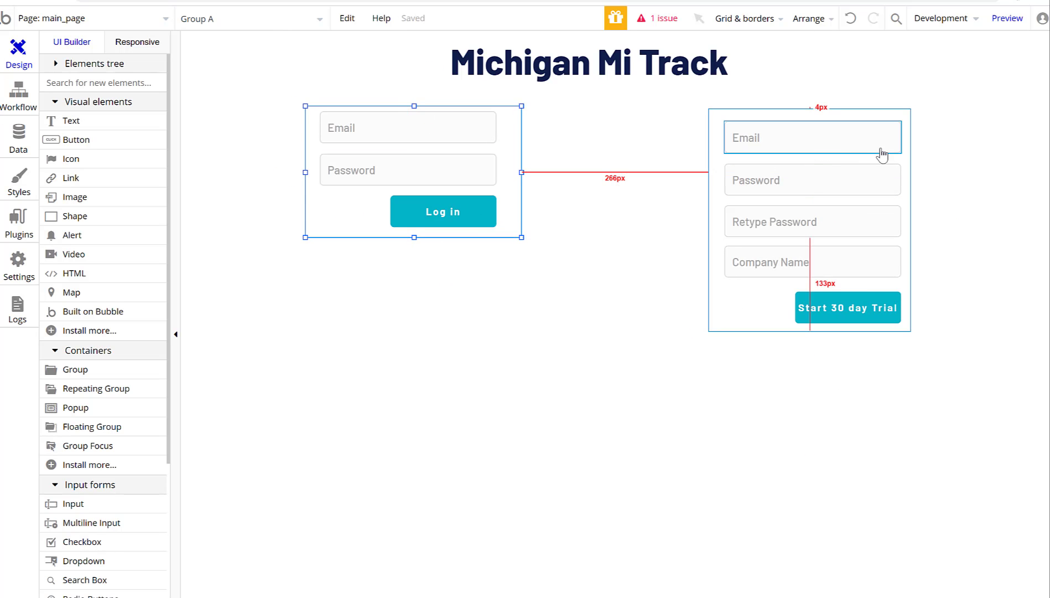
mouse_move(707, 159)
left_mouse_down()
mouse_move(710, 143)
mouse_move(706, 156)
left_mouse_up()
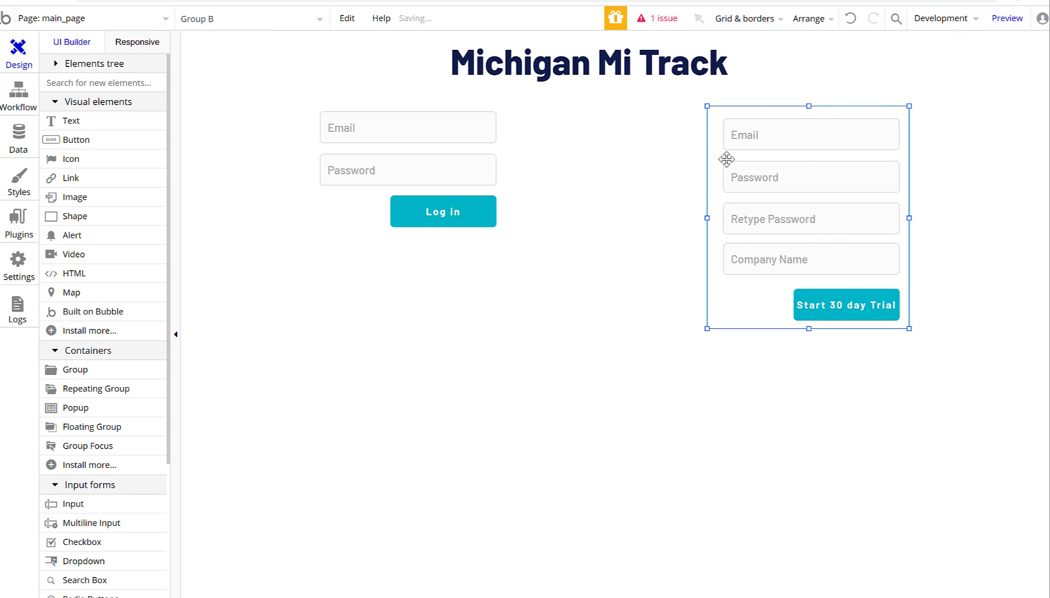
double_click(850, 319)
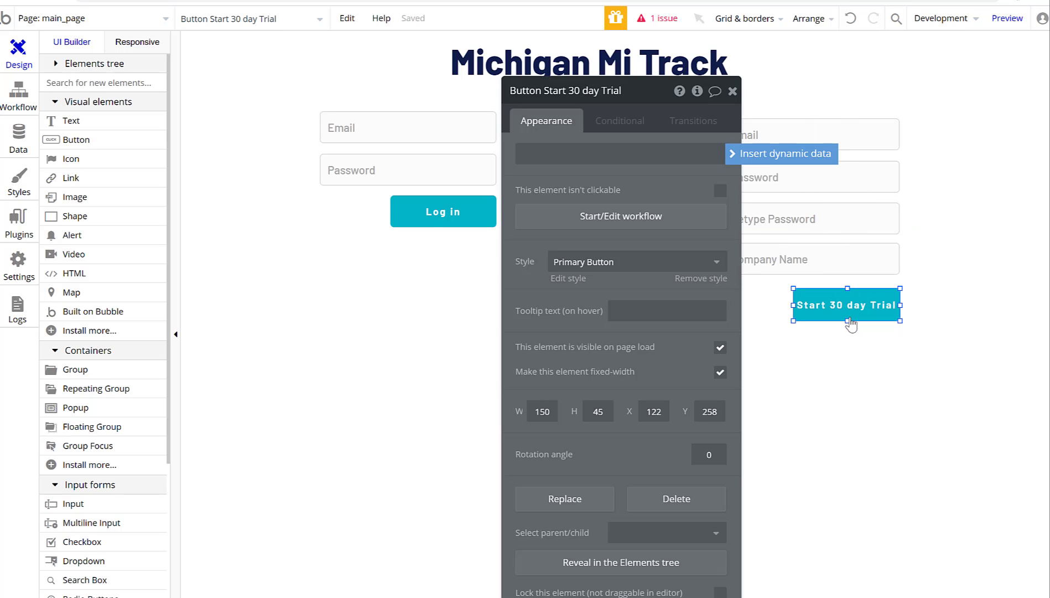
Start the trial button's workflow with a Sign the user up action using Input Email's value.
left_click(607, 222)
left_click(160, 195)
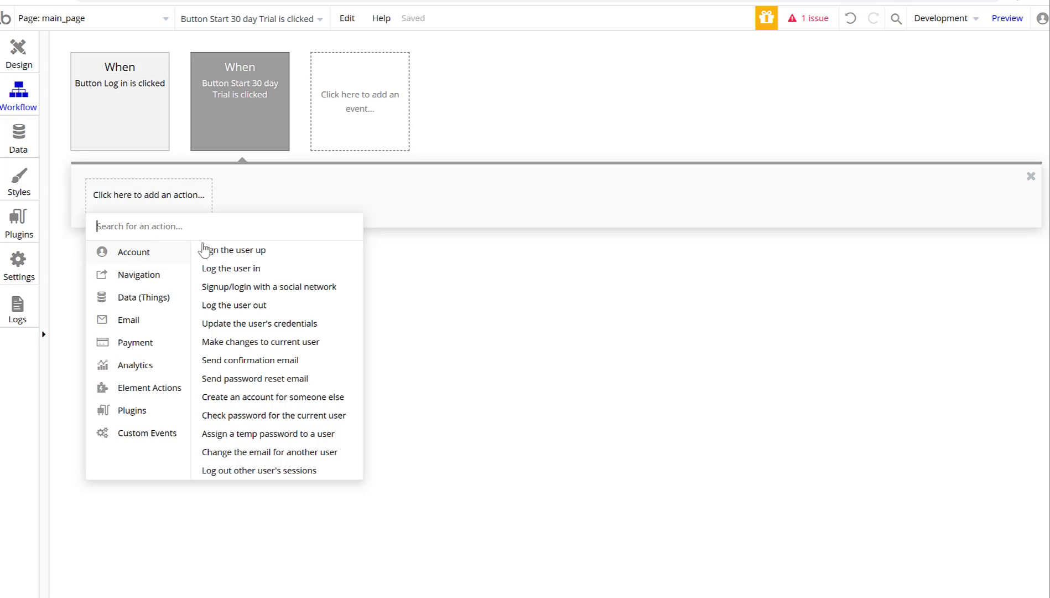
left_click(227, 250)
left_click(630, 125)
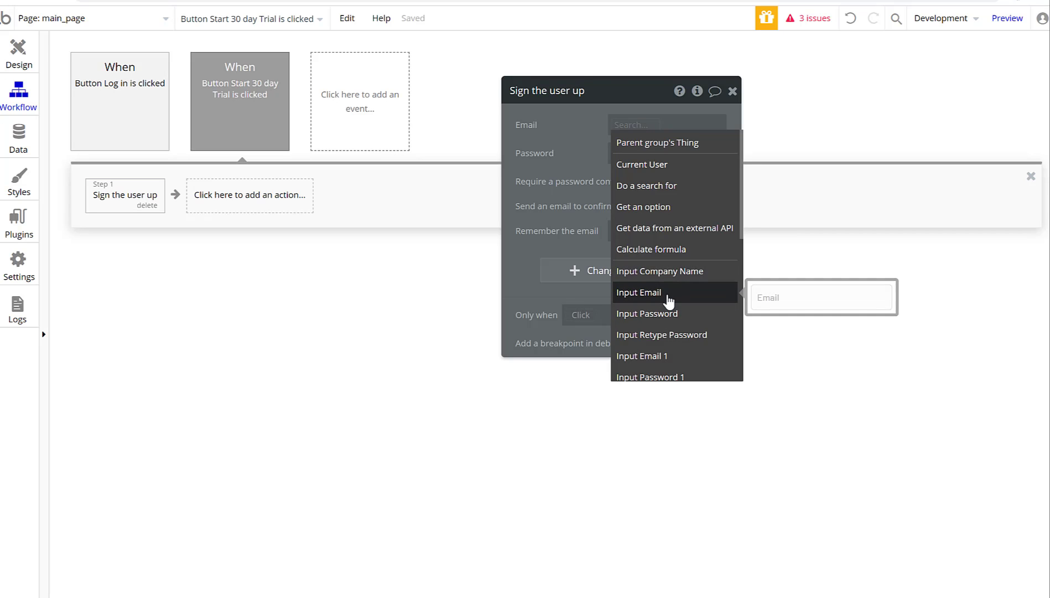
left_click(669, 299)
left_click(665, 142)
Set the password to Input Password's value and confirmation to Input Retype Password's value.
left_click(619, 154)
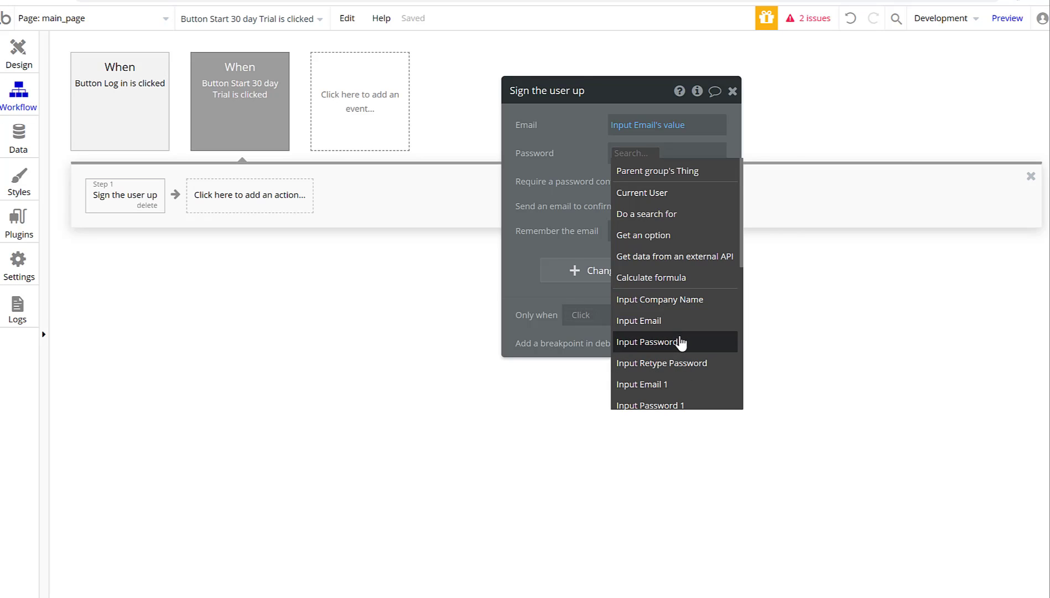
left_click(678, 341)
left_click(729, 172)
left_click(580, 197)
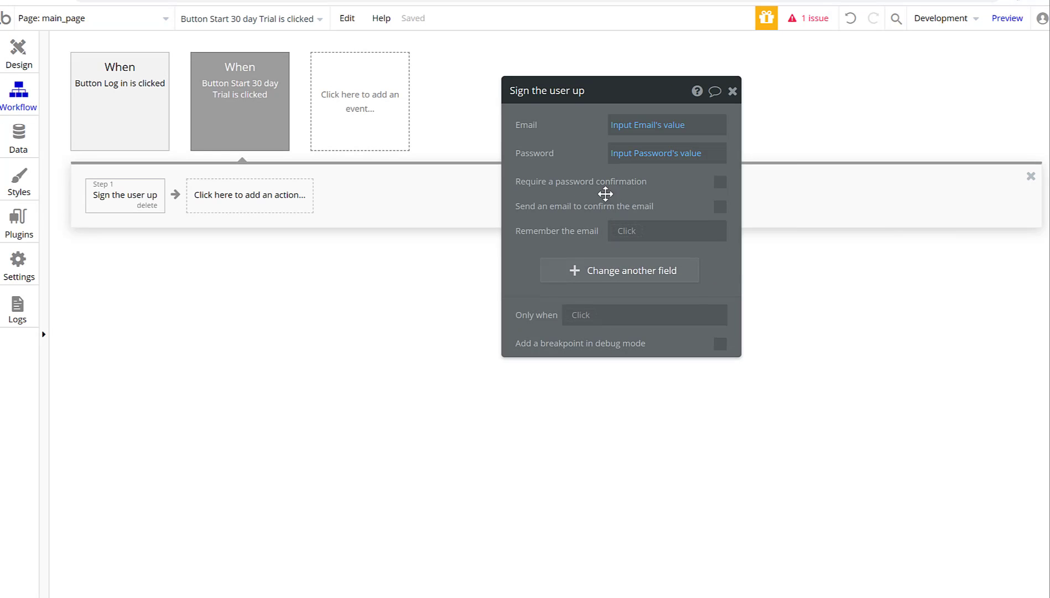
left_click(720, 183)
left_click(619, 214)
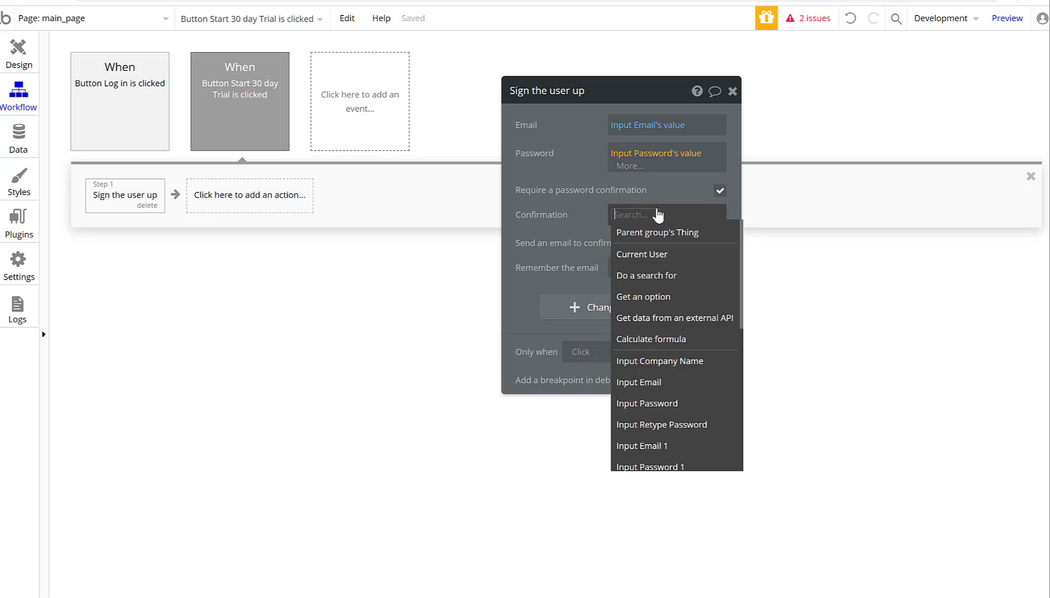
left_click(673, 425)
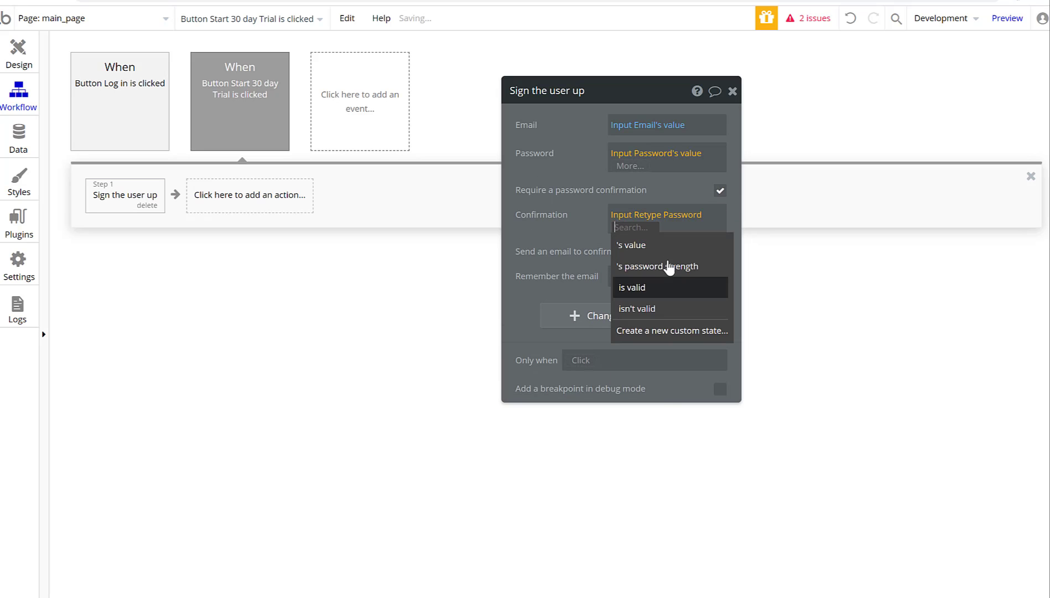
left_click(637, 245)
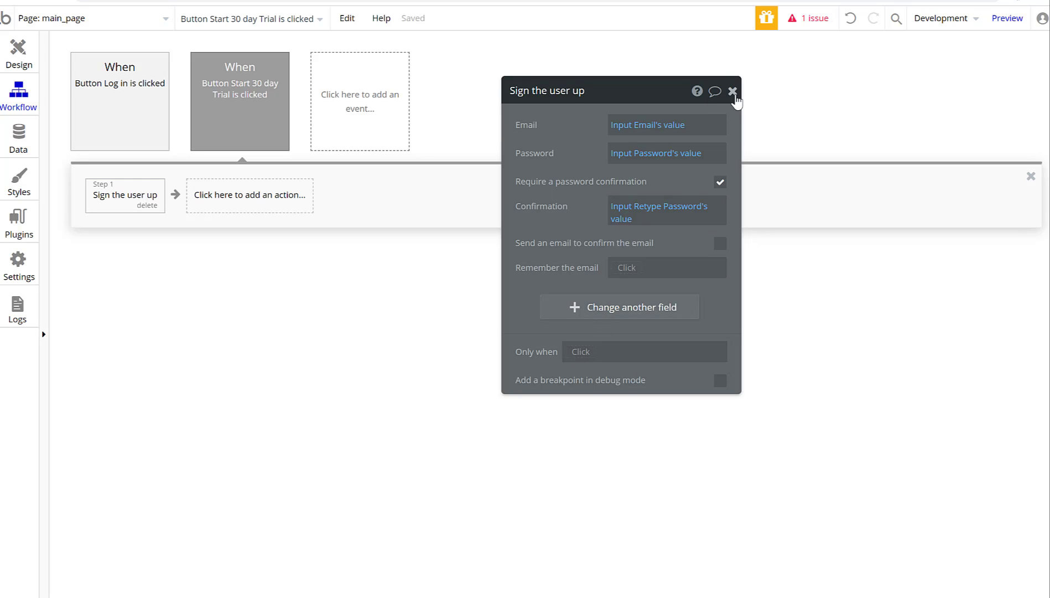
left_click(733, 91)
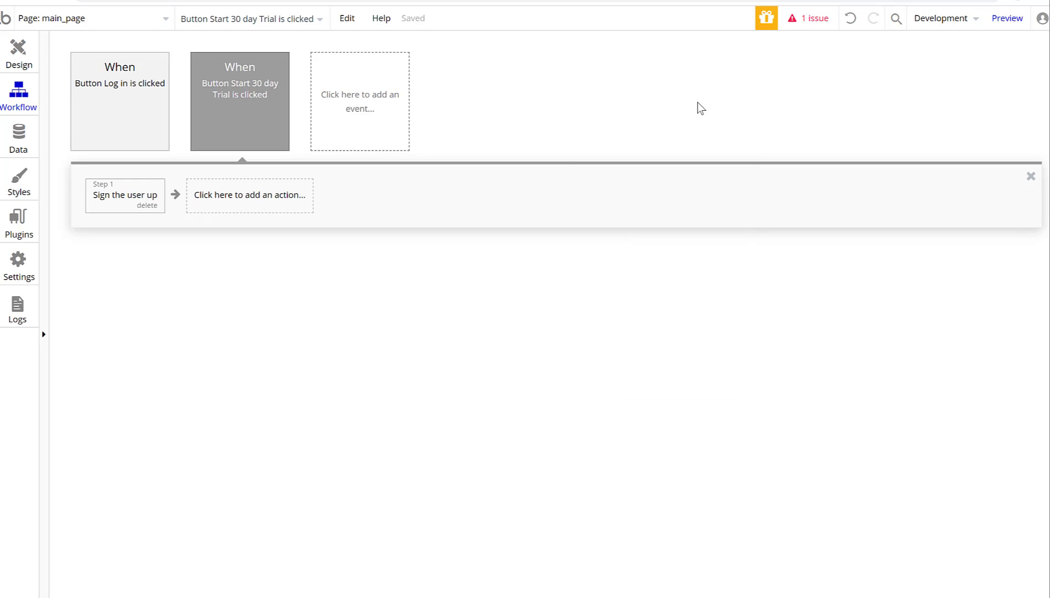
Add a Create a new thing step that creates a new data type Account.
left_click(235, 214)
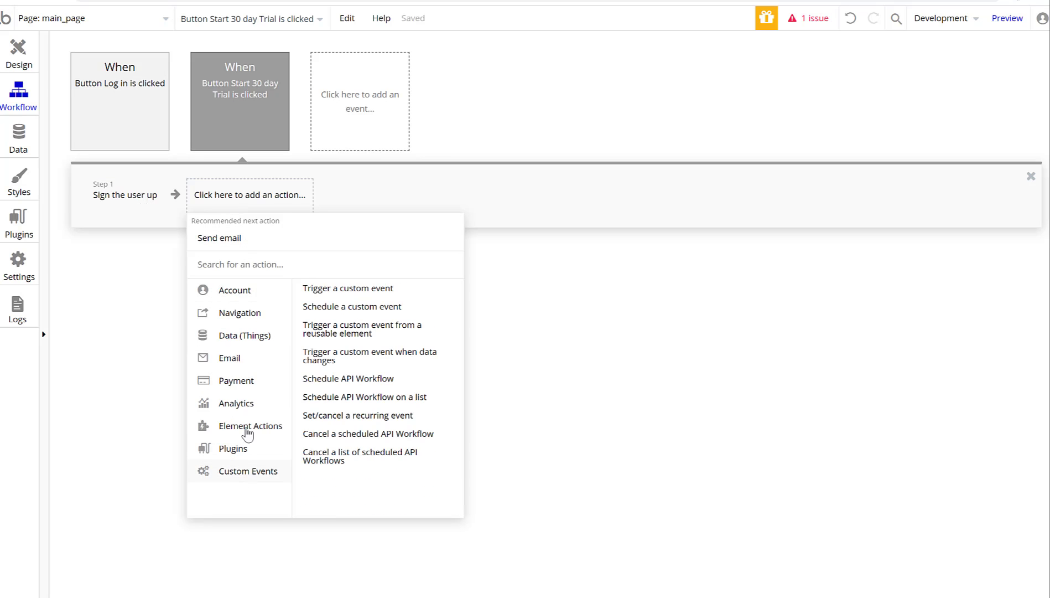
mouse_move(241, 344)
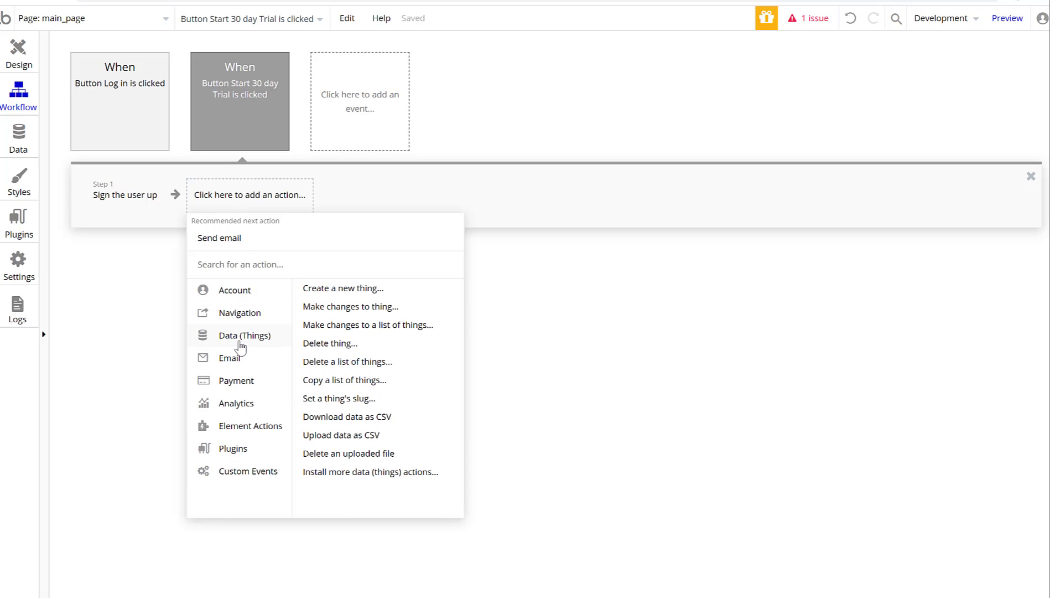
left_click(338, 289)
left_click(617, 135)
left_click(622, 145)
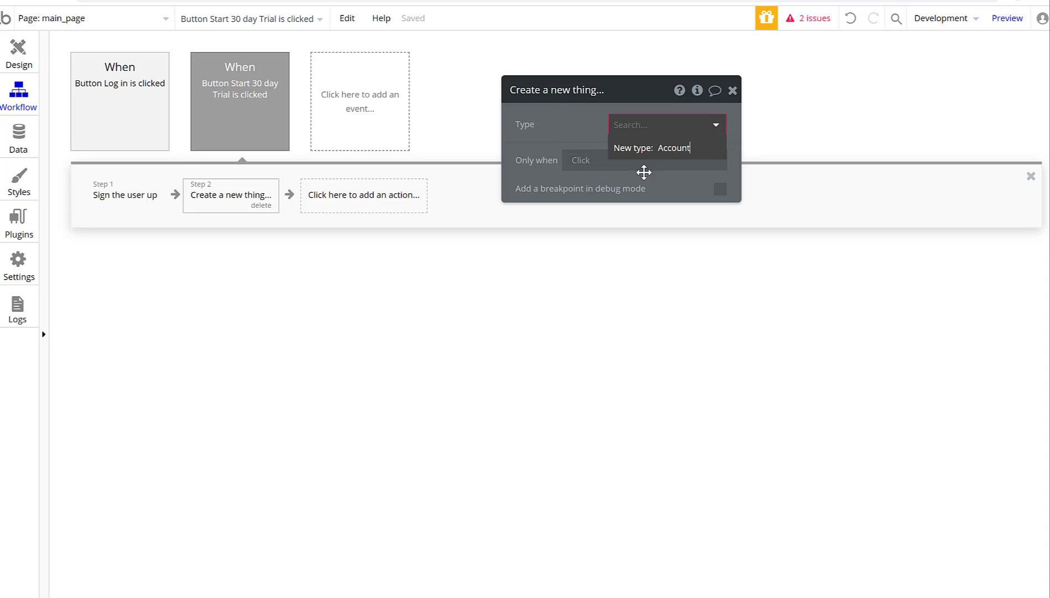
key("Return")
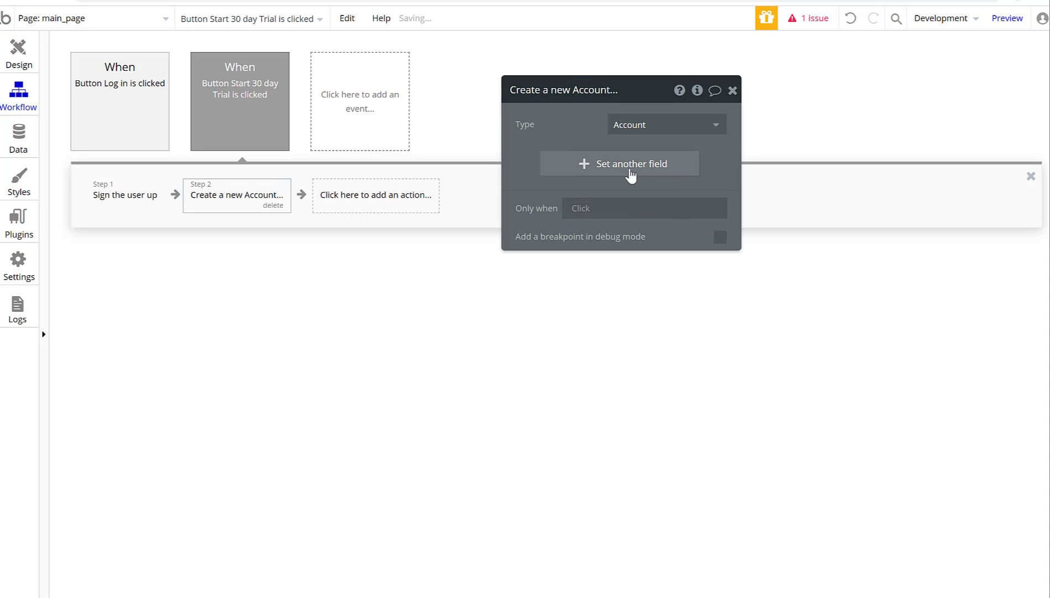
Create an Account text field 'Company Name' and set it to Input Company Name's value.
left_click(586, 172)
left_click(537, 169)
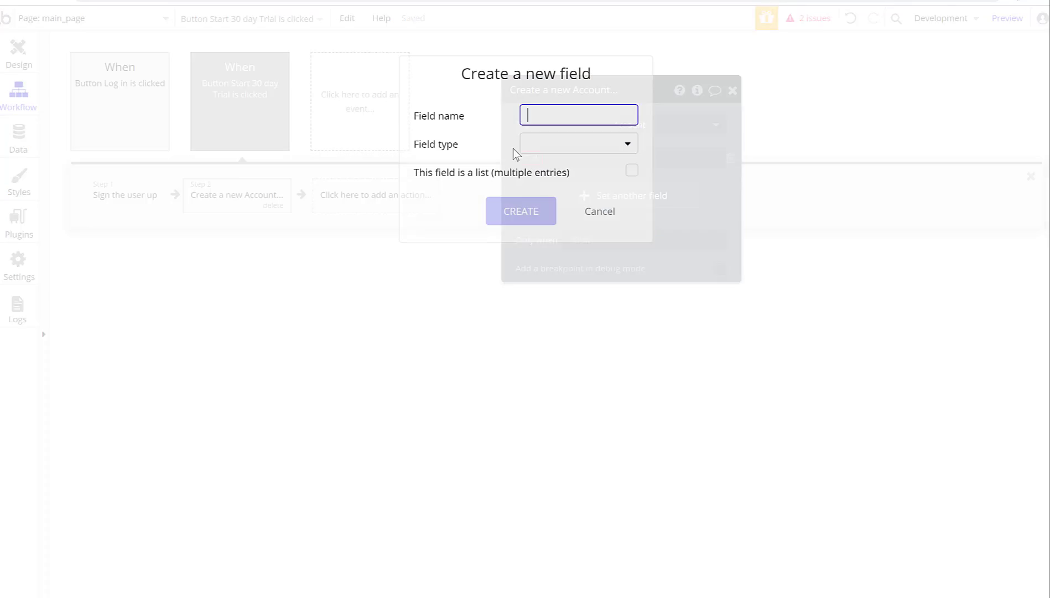
type("Company Name")
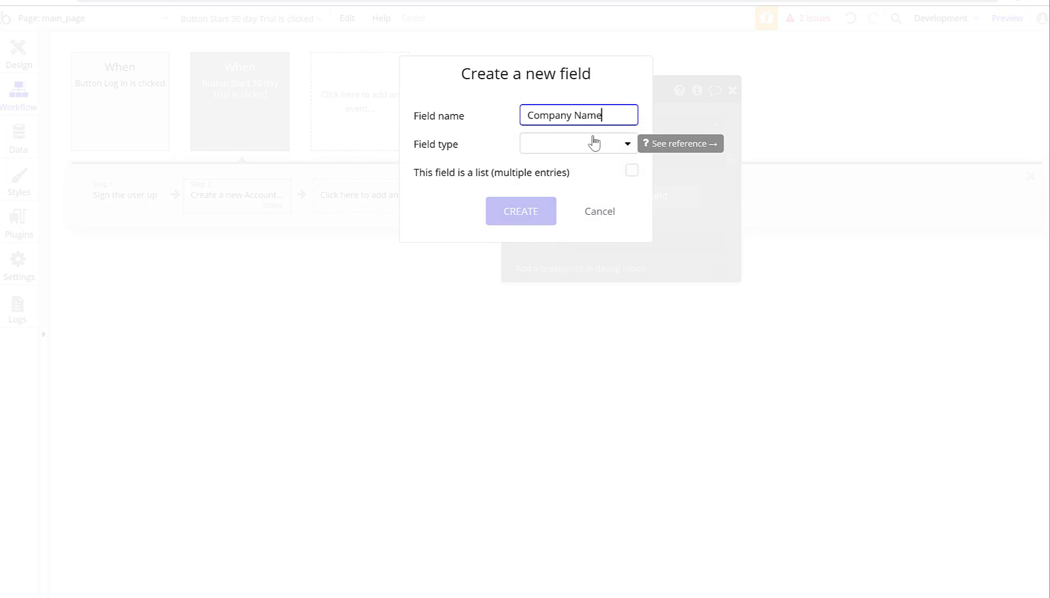
left_click(594, 142)
left_click(569, 167)
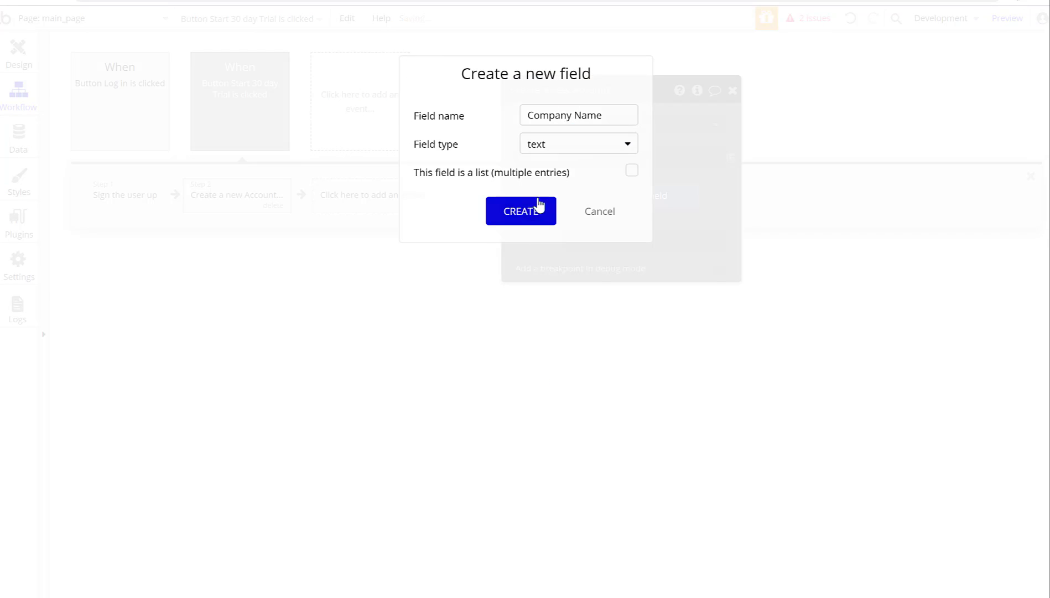
left_click(537, 209)
left_click(615, 160)
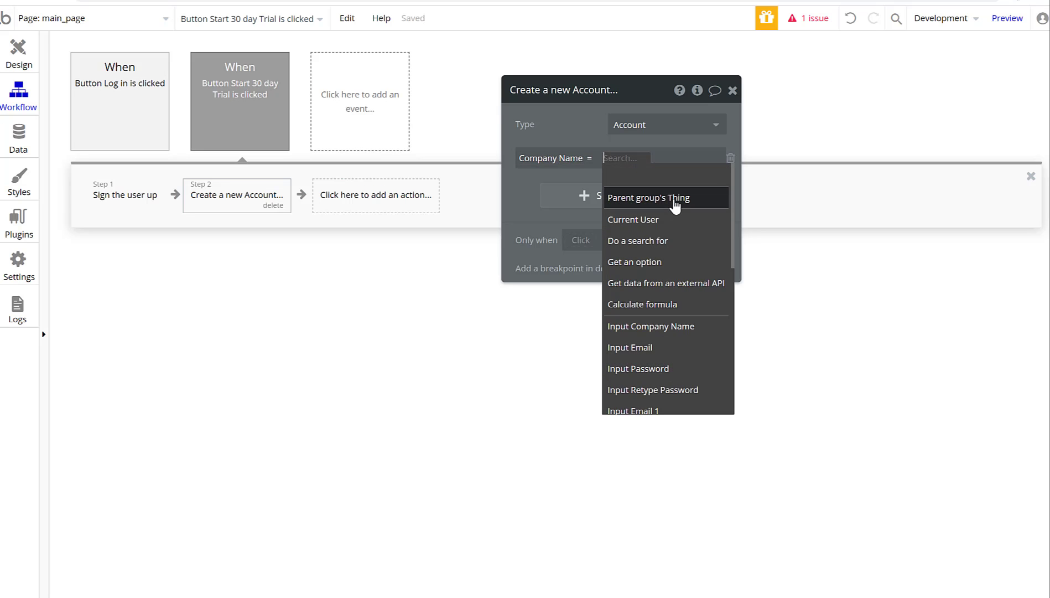
left_click(686, 329)
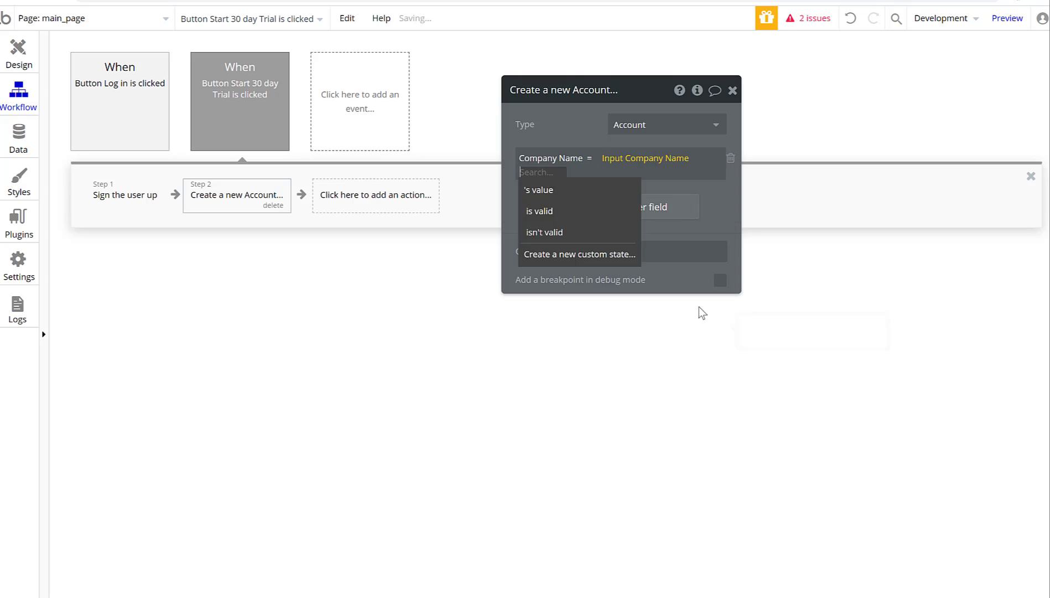
left_click(570, 194)
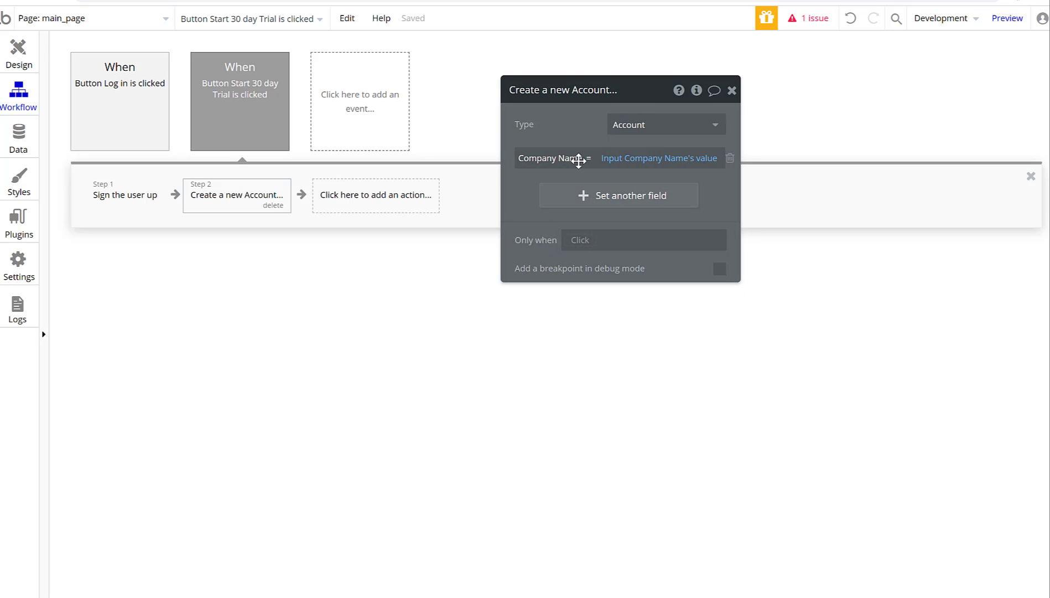
Drag the Create a new Account step ahead of the Sign the user up step.
left_click(732, 91)
left_click(418, 205)
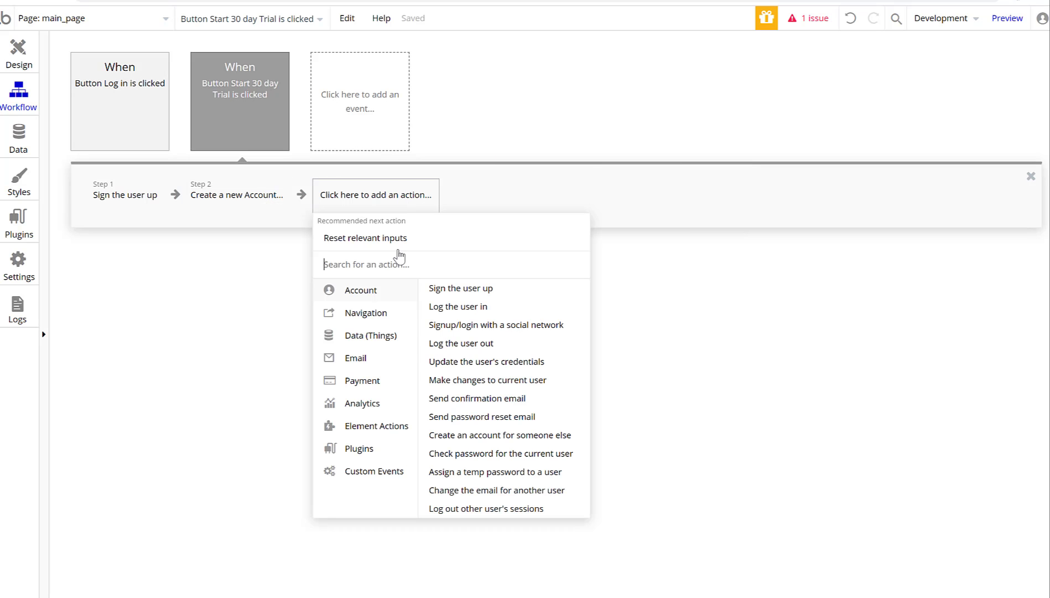
mouse_move(368, 312)
left_click(216, 310)
left_click(353, 210)
left_click(255, 205)
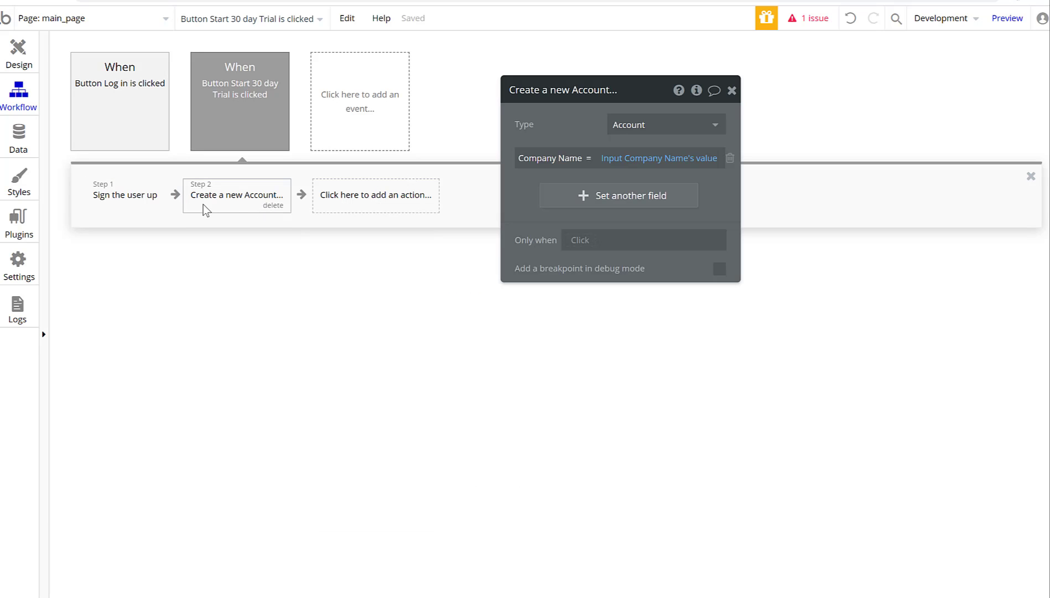
left_click_drag(217, 206, 109, 196)
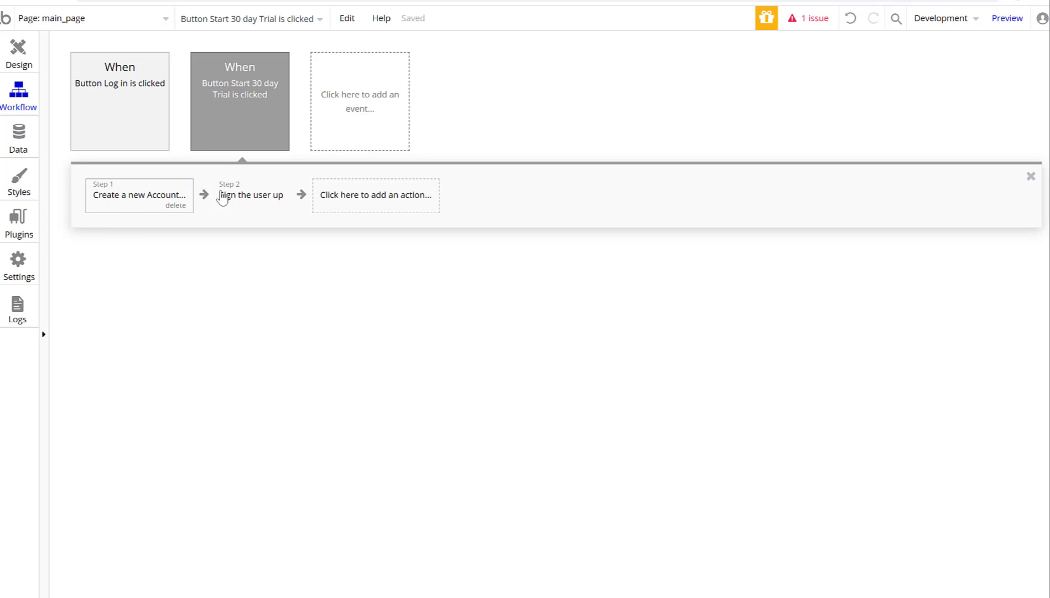
Add a Make changes to thing step as step 3 and choose its thing to change.
left_click(373, 198)
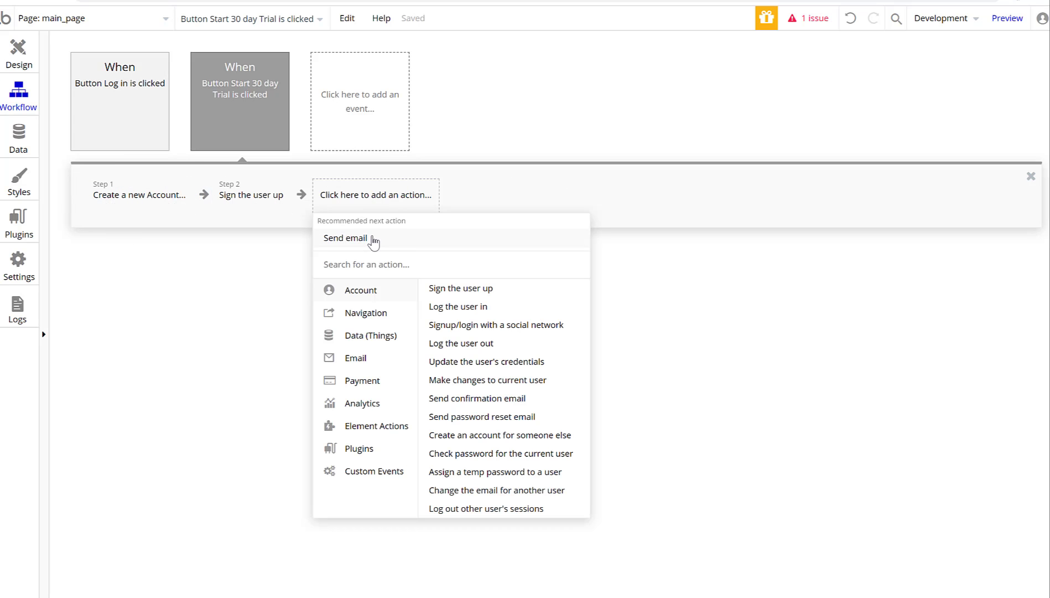
mouse_move(364, 310)
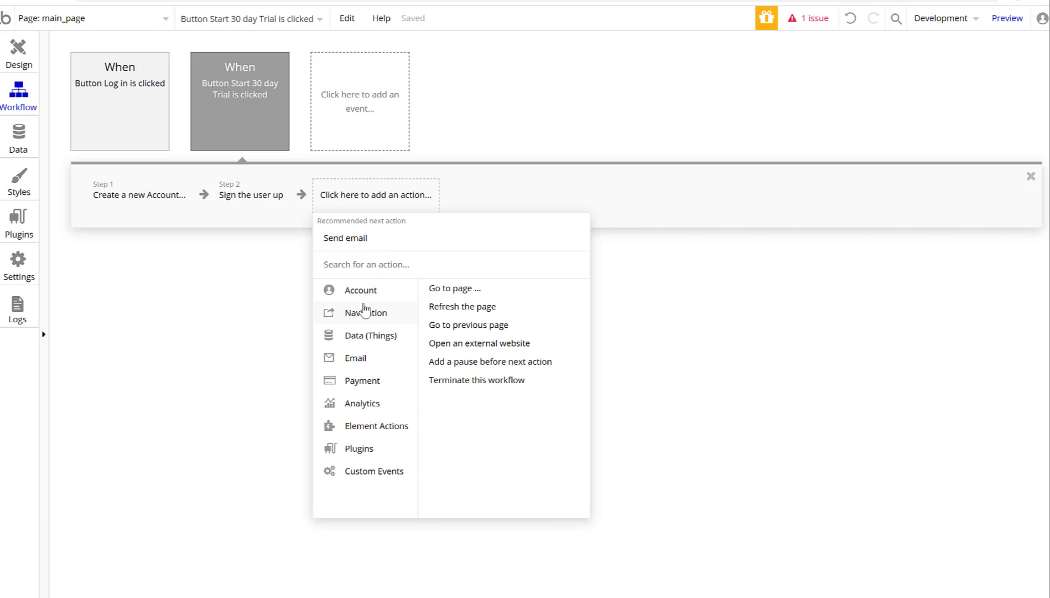
mouse_move(365, 342)
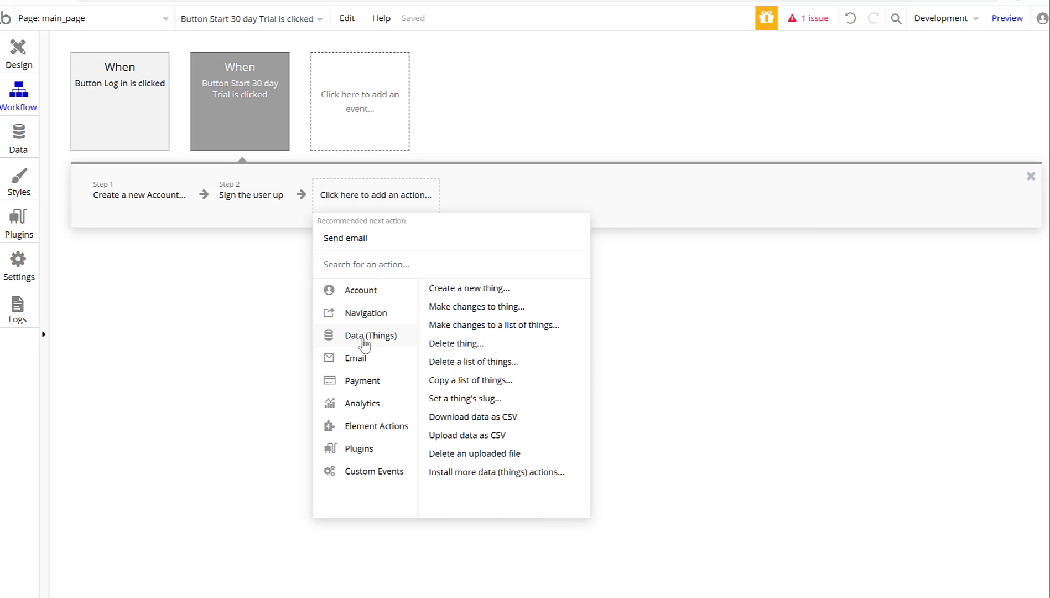
left_click(471, 312)
left_click(629, 132)
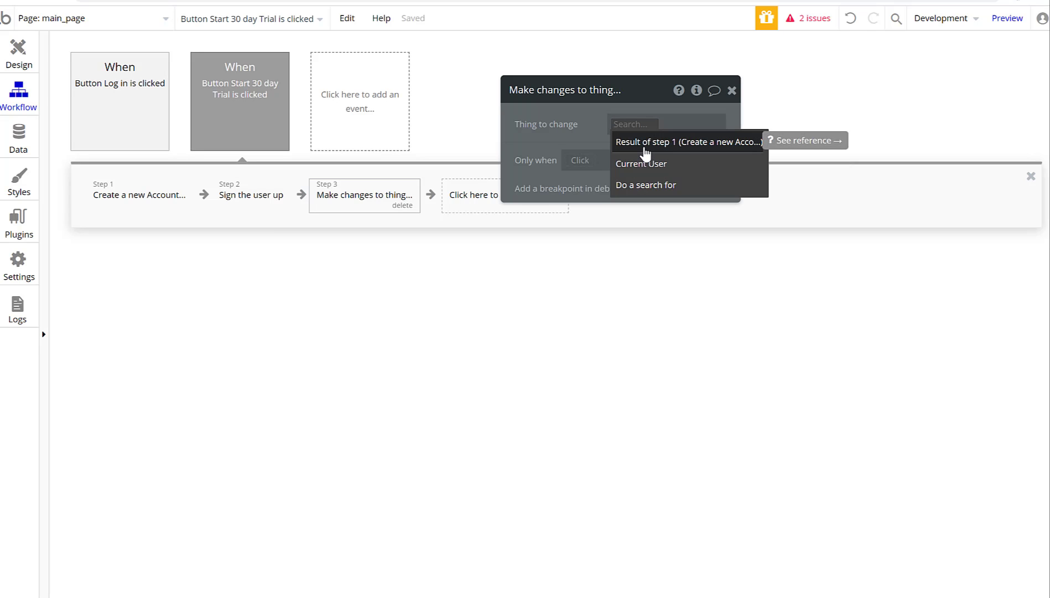
Change the Current User and create a new text field 'Company' on User.
left_click(646, 170)
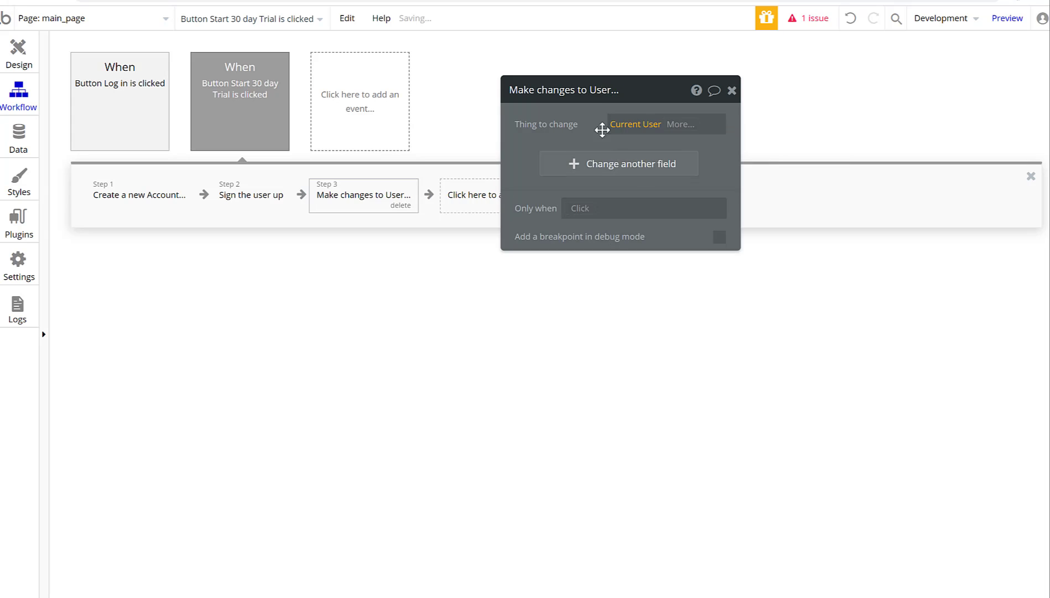
left_click(570, 165)
left_click(528, 165)
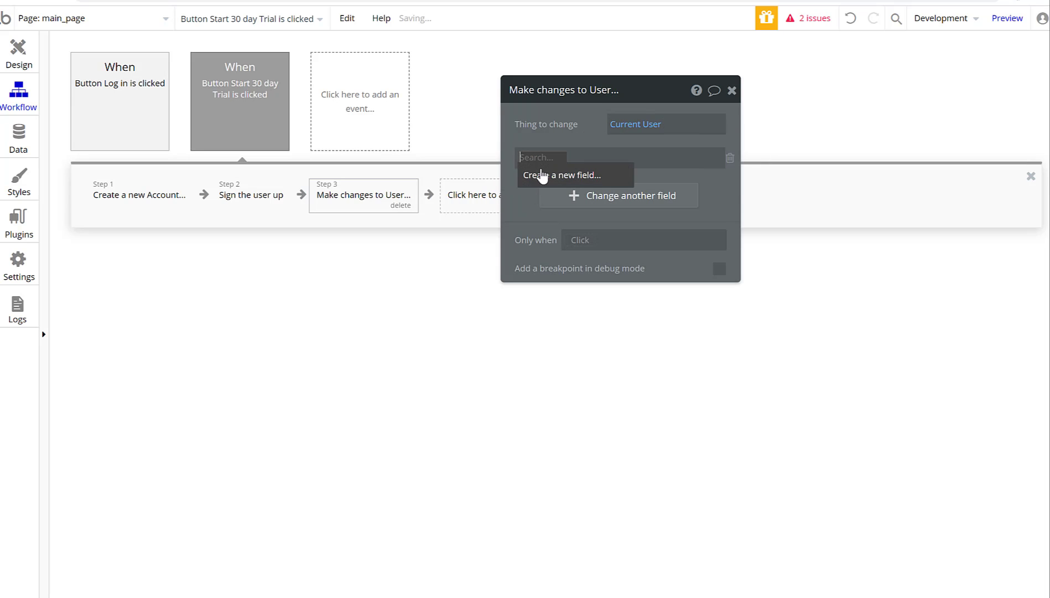
left_click(541, 172)
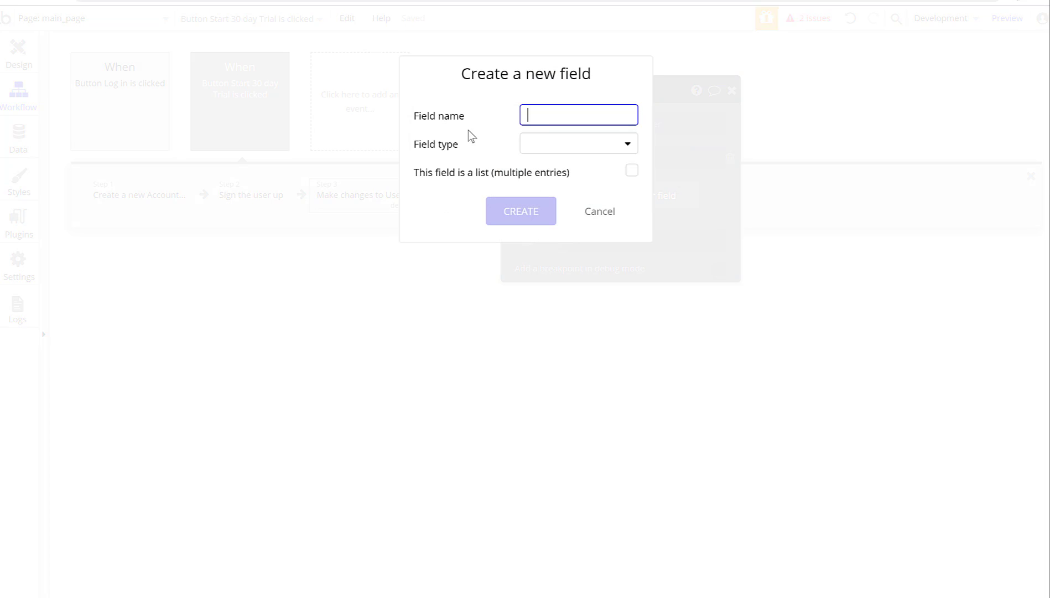
type("Company")
left_click(533, 145)
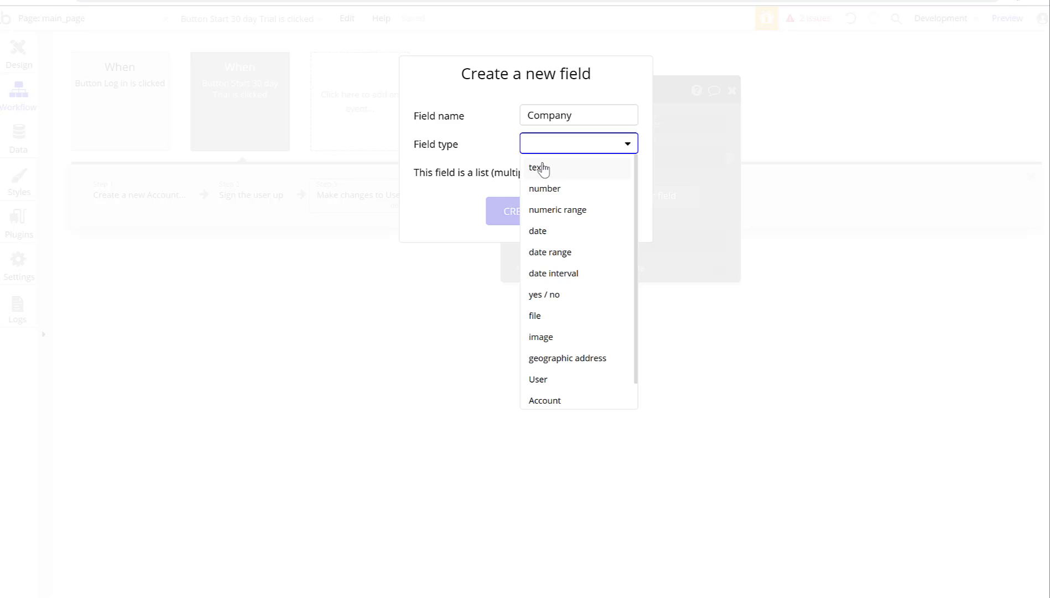
left_click(527, 167)
left_click(504, 215)
Set the user's Company to Result of step 1's unique id.
left_click(591, 162)
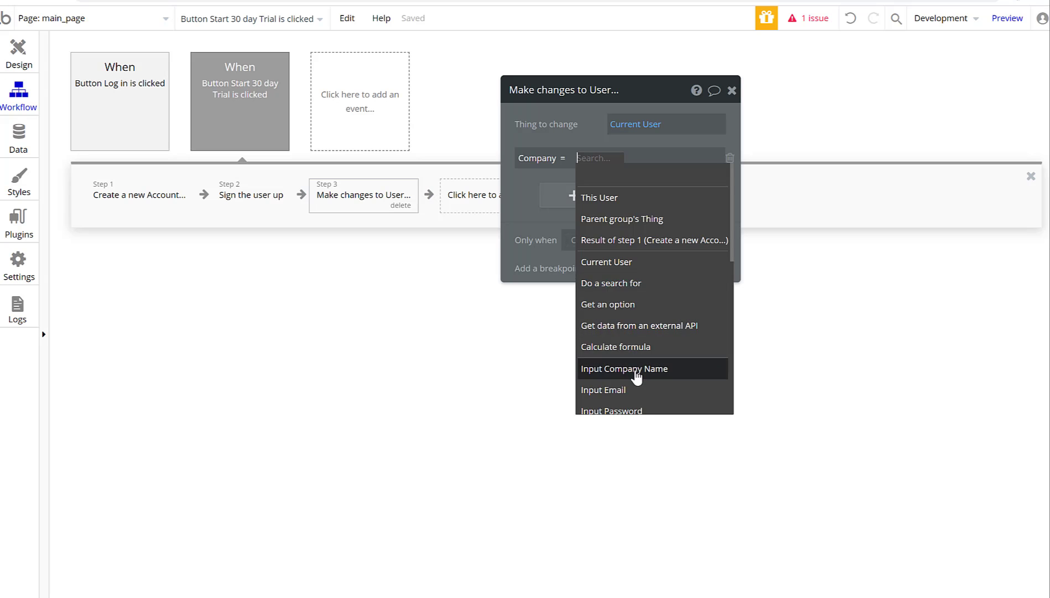
left_click(655, 241)
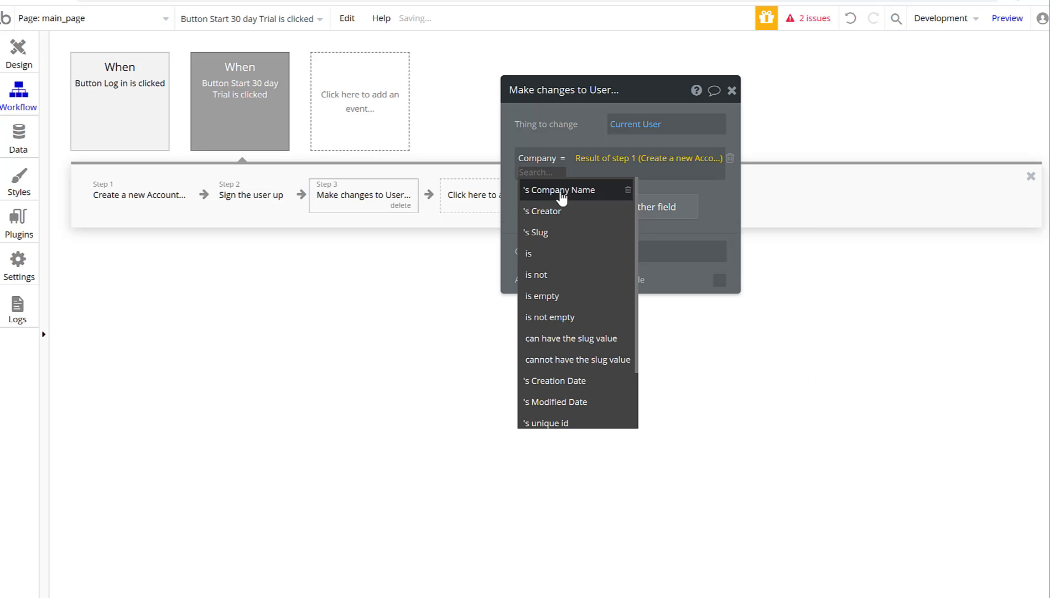
scroll(567, 310, "down", 2)
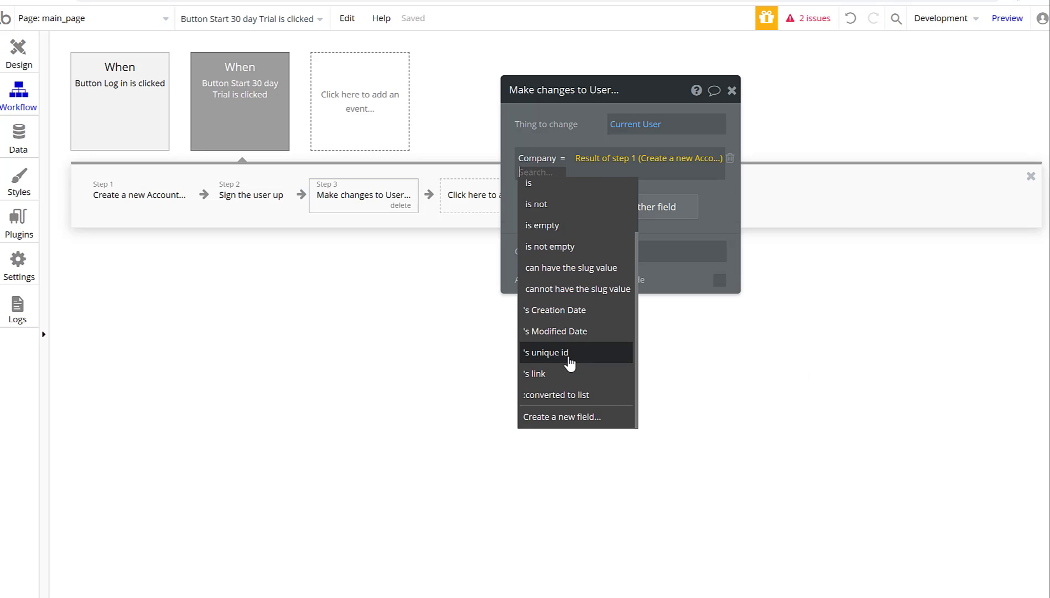
left_click(563, 354)
left_click(520, 213)
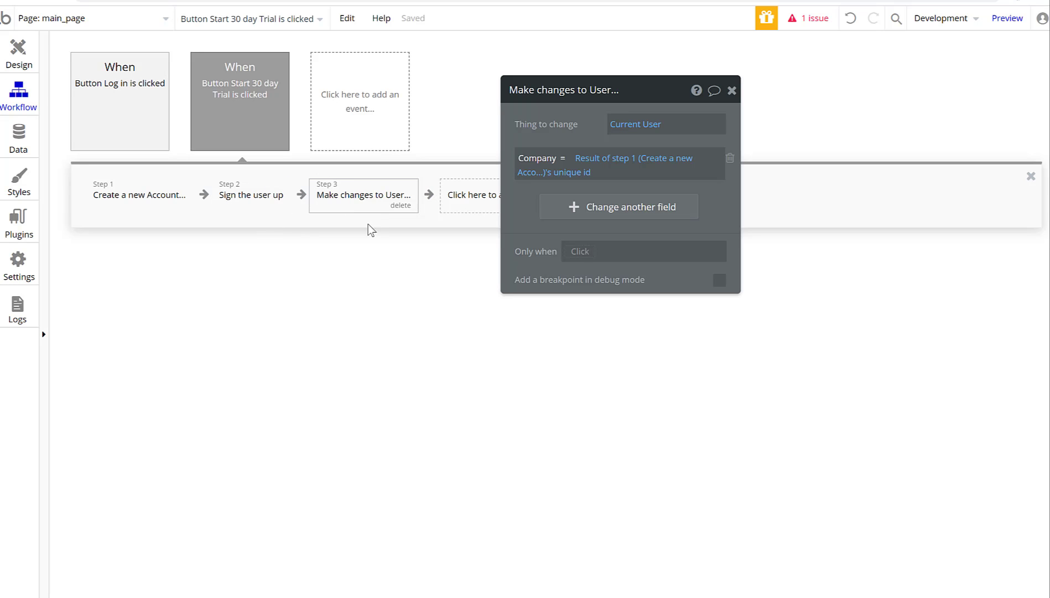
left_click(732, 91)
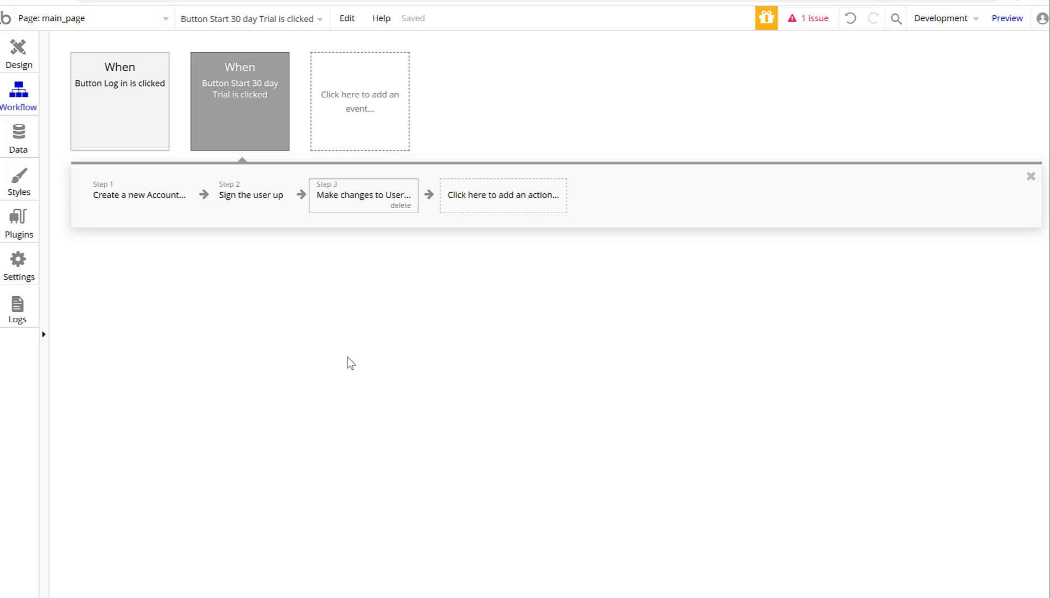
Add a Go to page action as step 4, initially pointing at main_page.
left_click(485, 201)
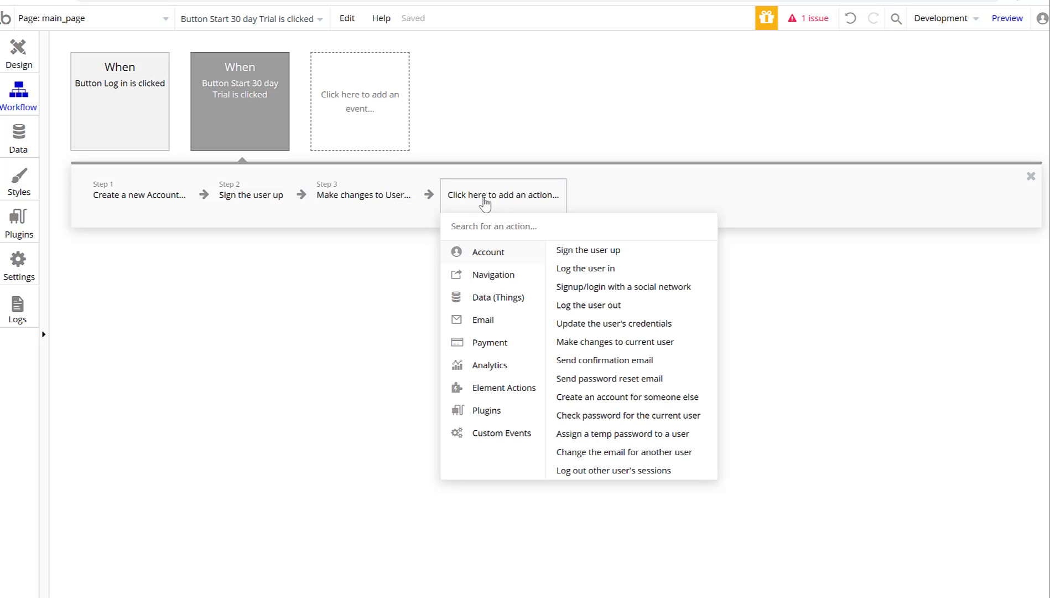
mouse_move(486, 273)
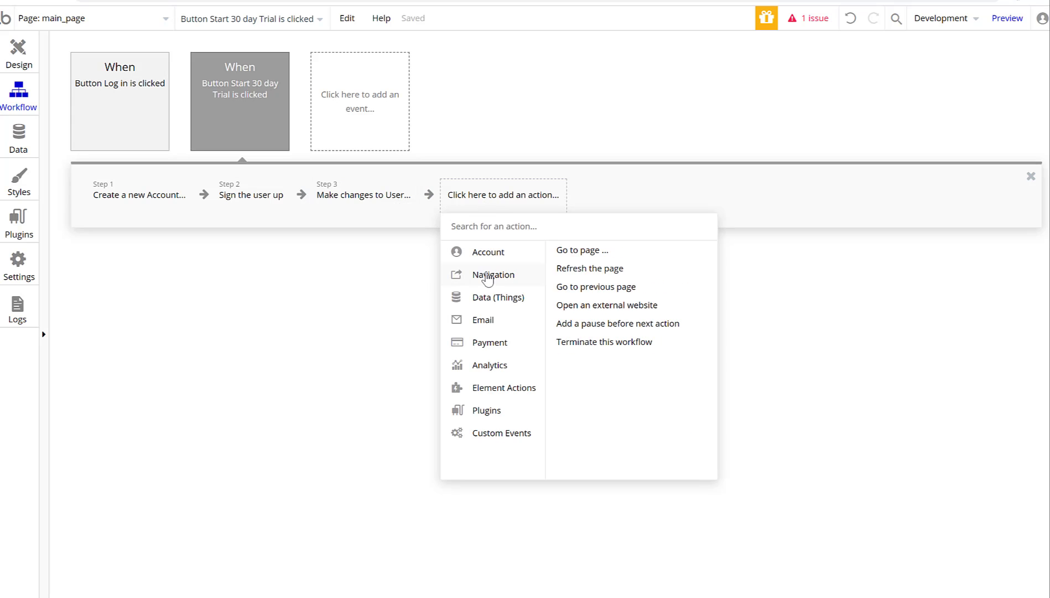
left_click(601, 256)
left_click(669, 124)
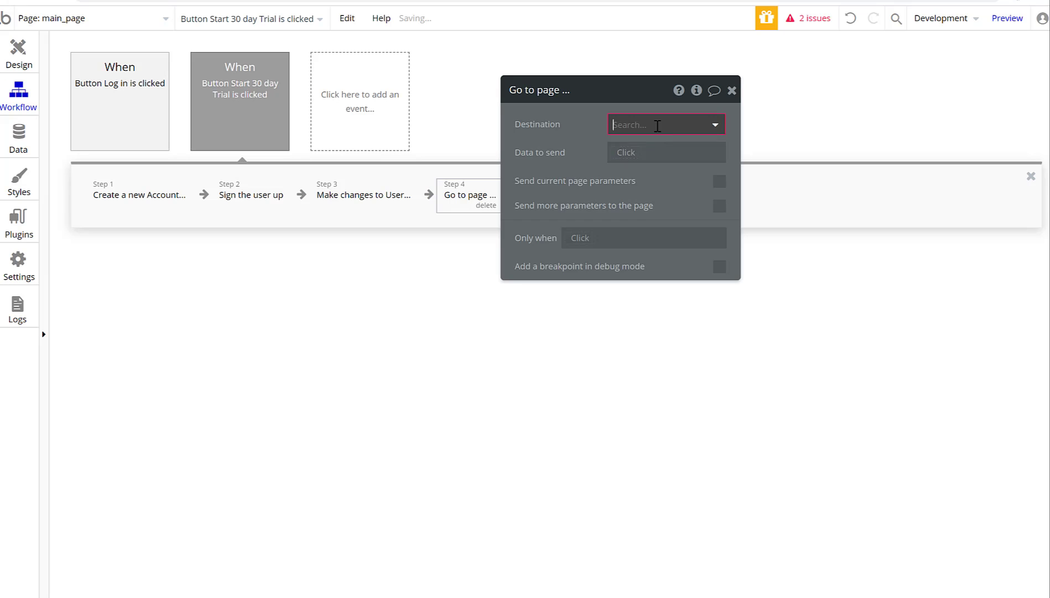
left_click(650, 167)
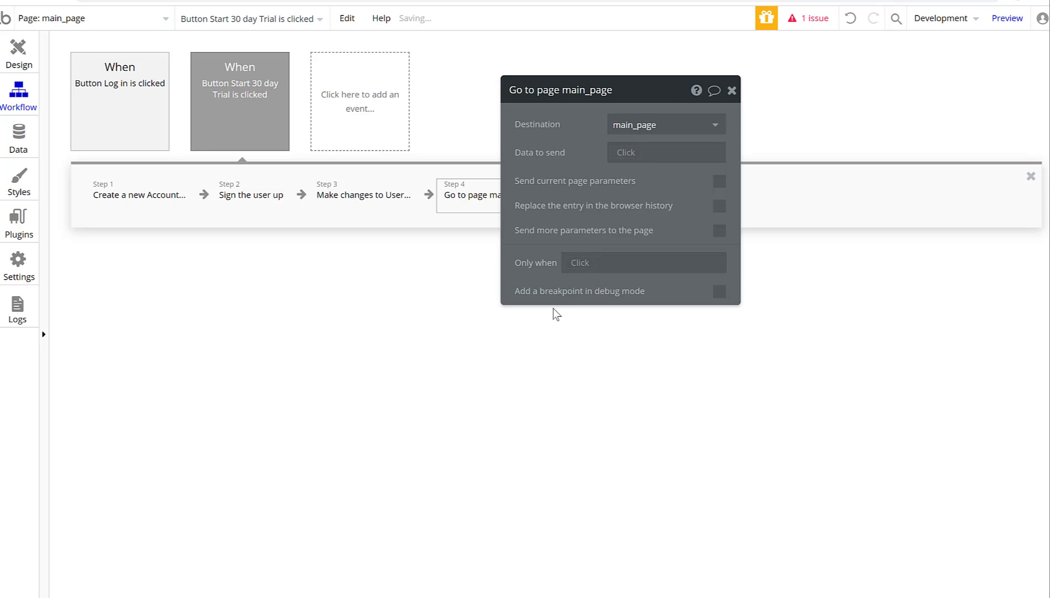
left_click(628, 152)
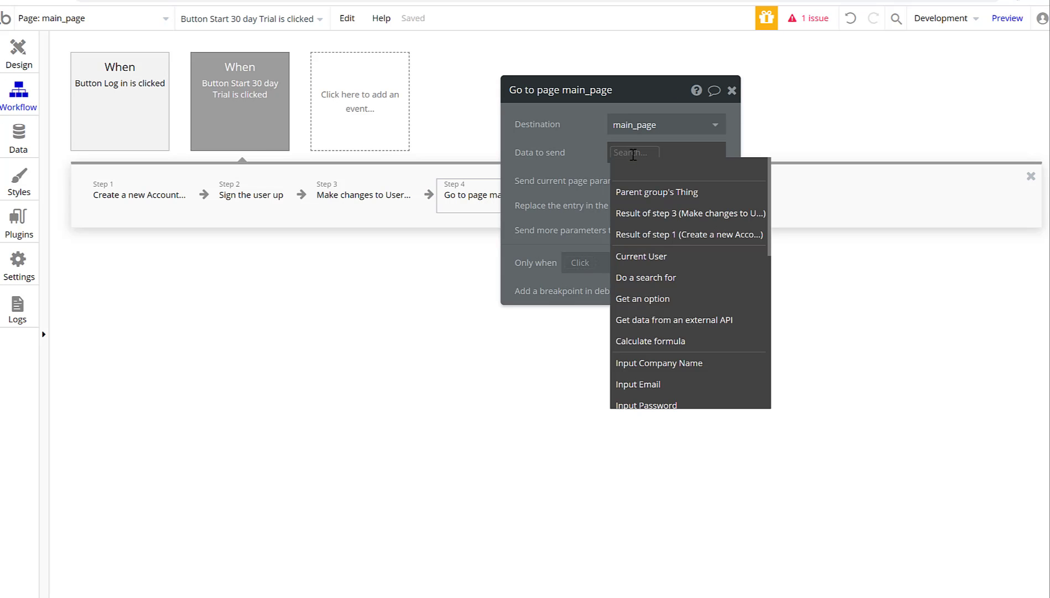
left_click(586, 136)
left_click(731, 92)
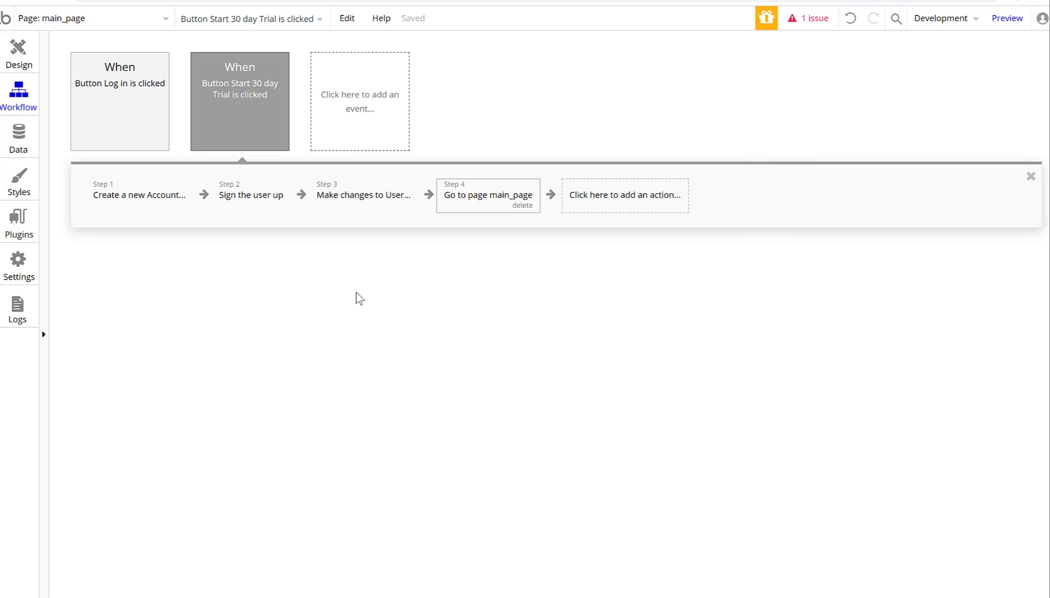
left_click(22, 54)
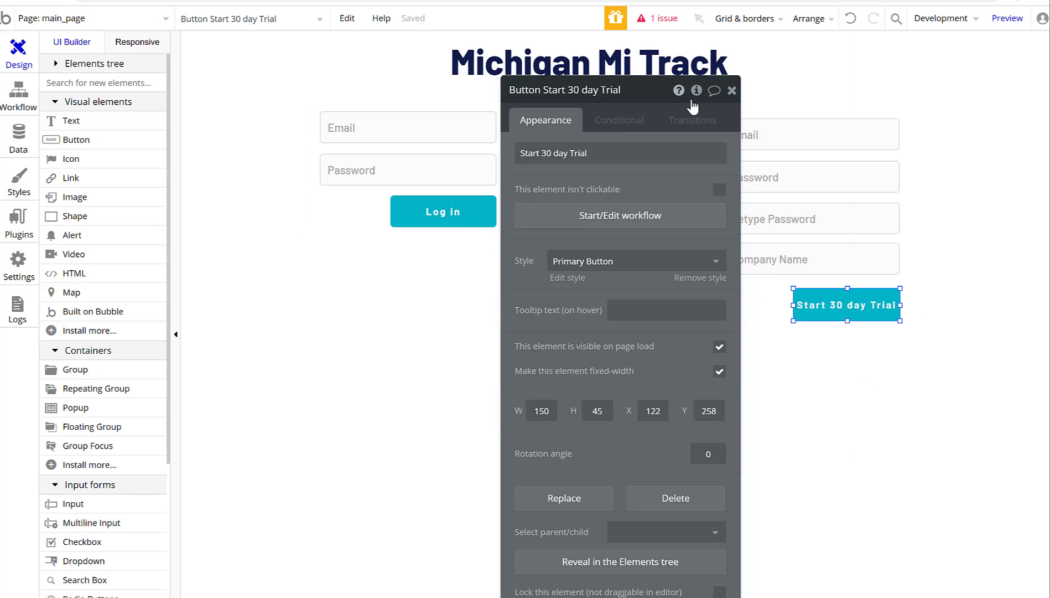
left_click(731, 91)
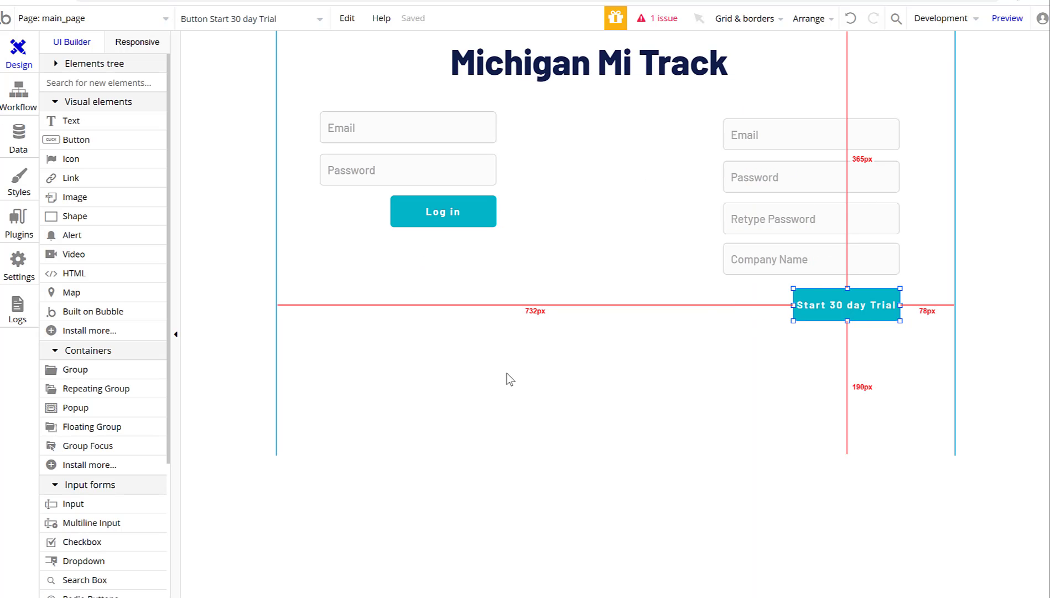
left_click(527, 400)
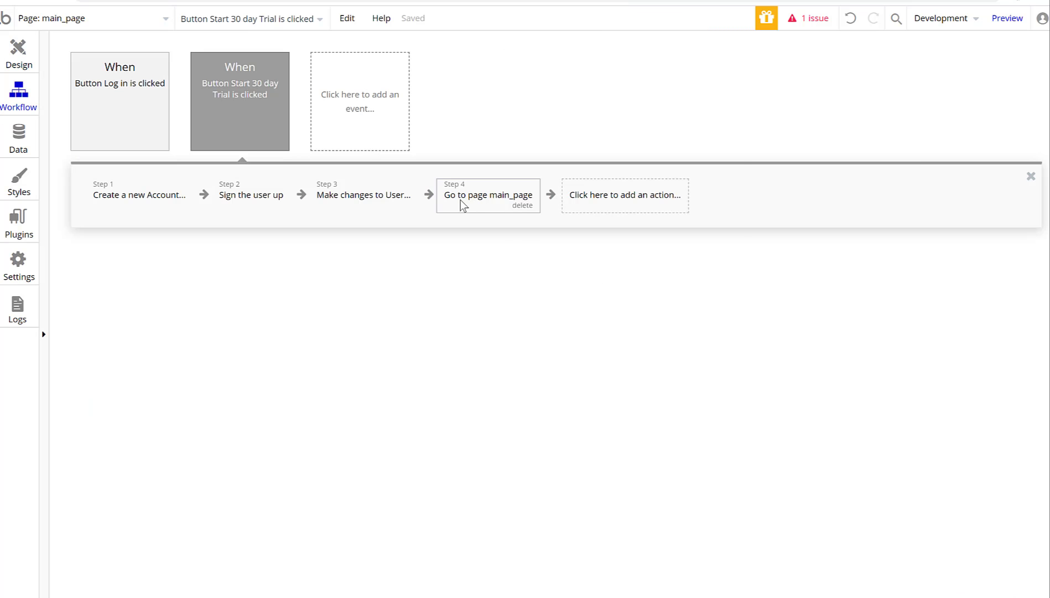
Change step 4's destination to tracking_page and return to the page design.
left_click(460, 200)
left_click(636, 126)
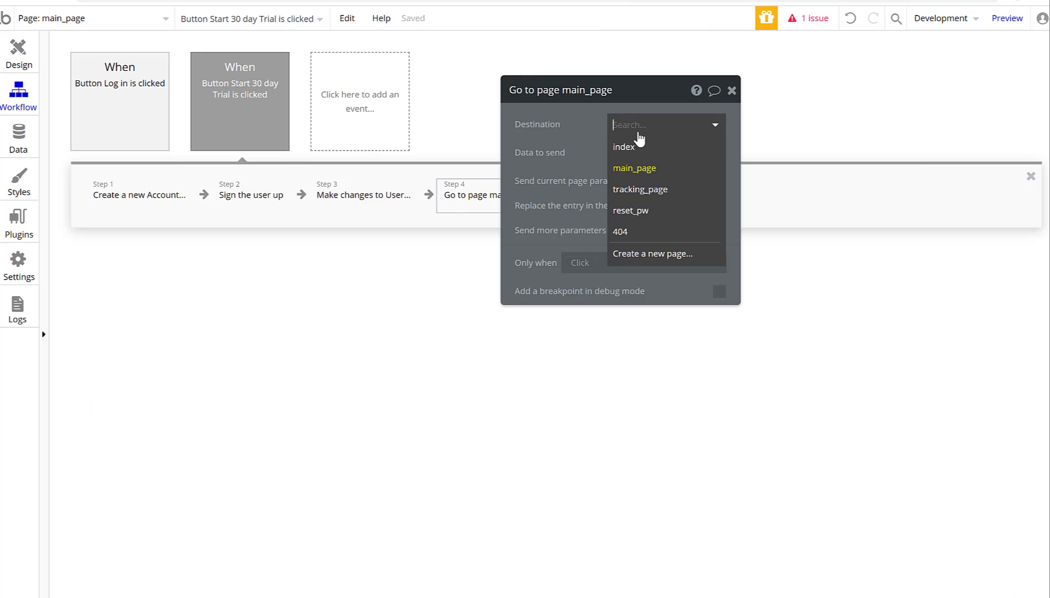
left_click(648, 188)
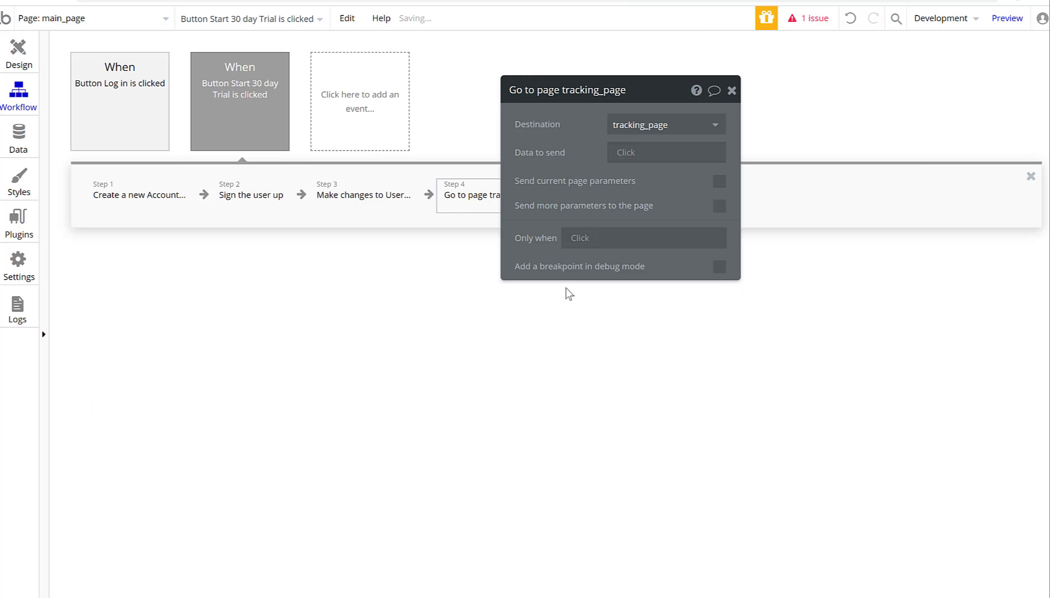
left_click(732, 90)
left_click(18, 73)
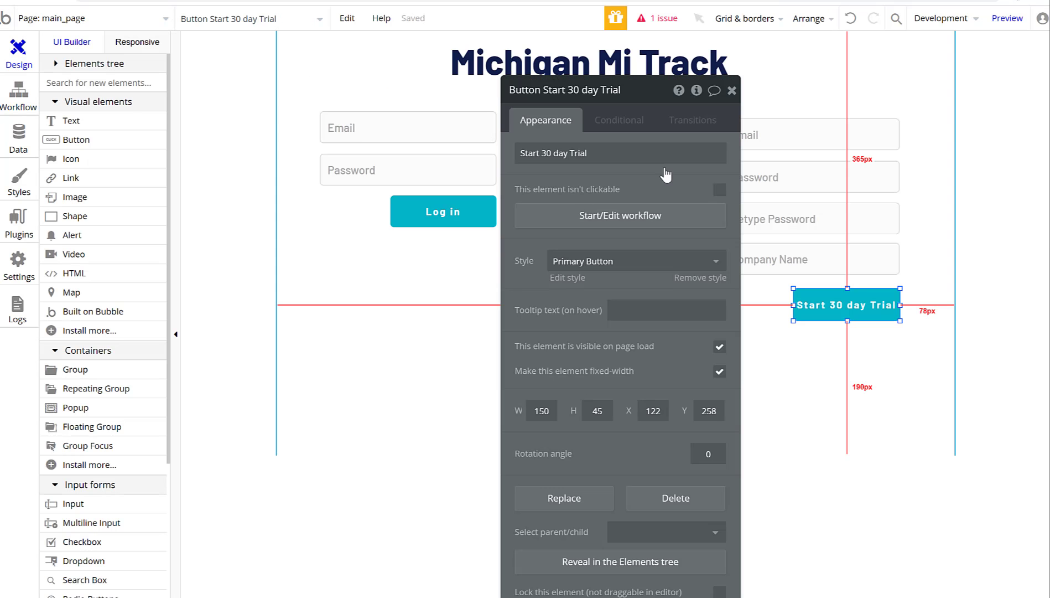
left_click(732, 87)
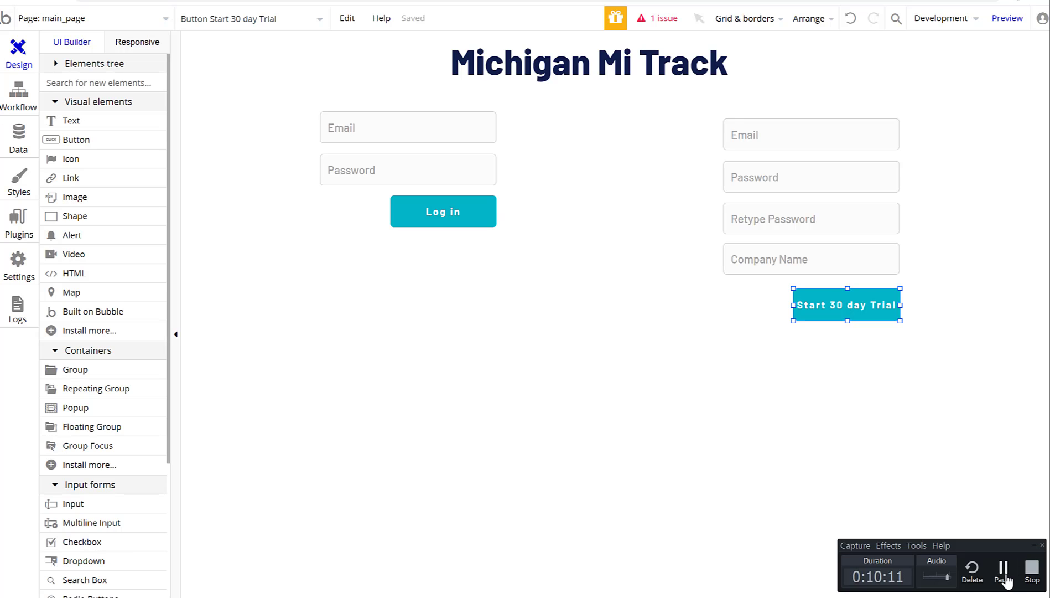
On tracking_page, place a Name input near the top of the page.
left_click(70, 26)
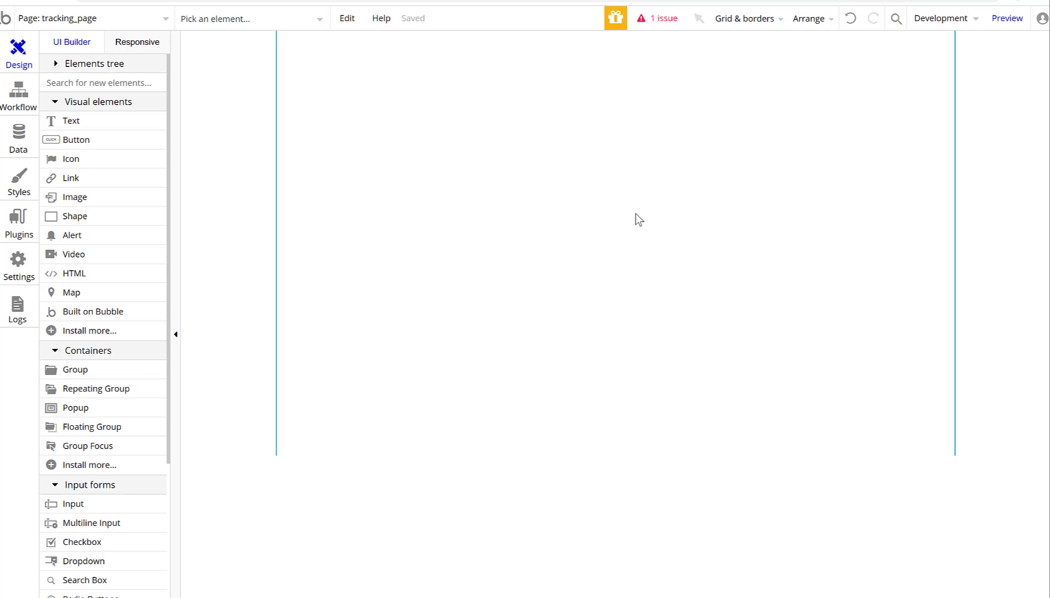
left_click(78, 504)
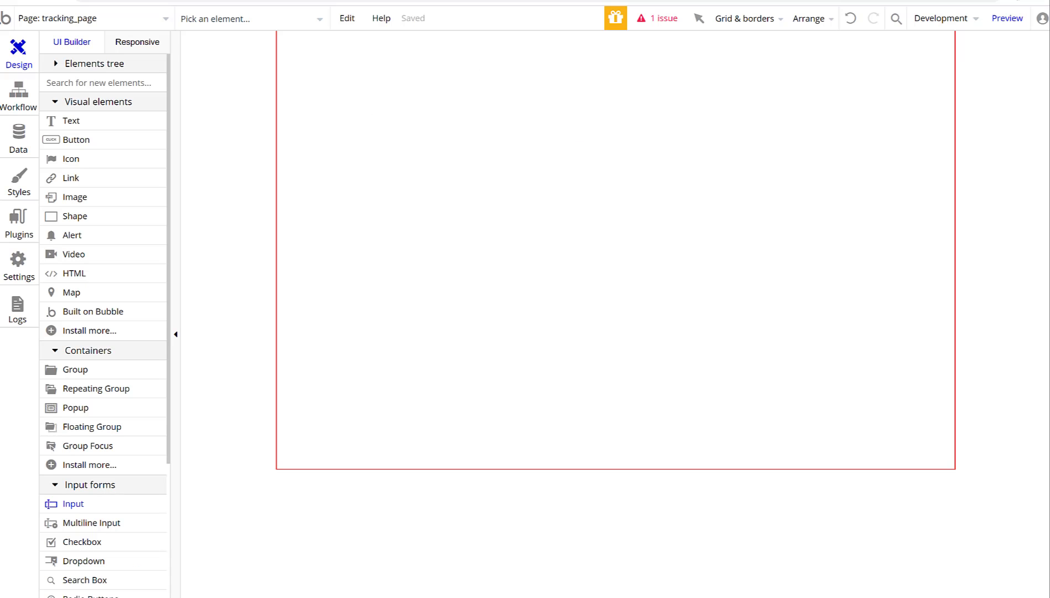
left_click(339, 80)
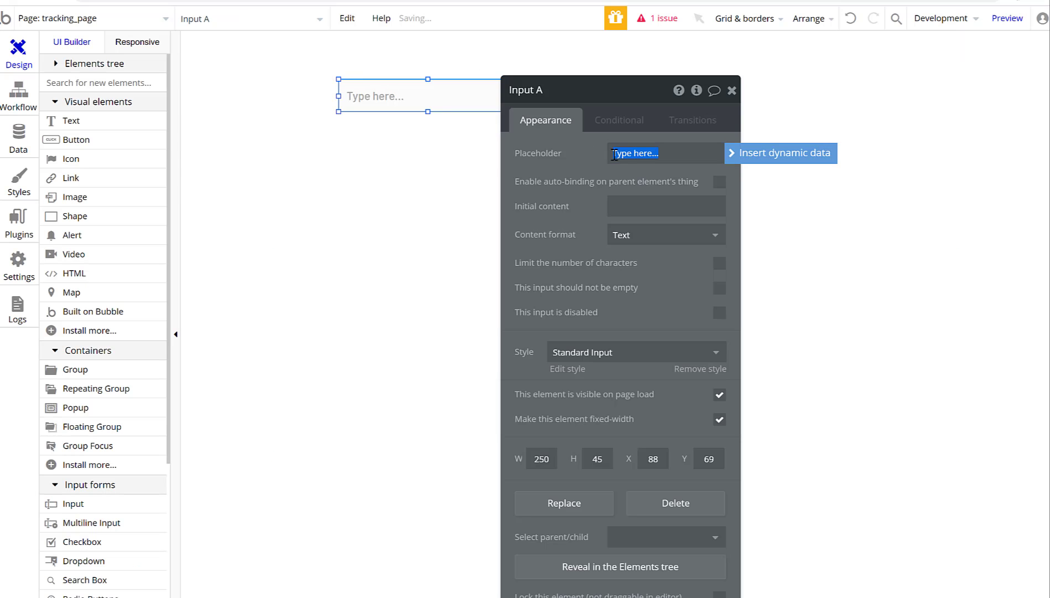
type("First")
left_click(732, 91)
mouse_move(476, 95)
left_mouse_down()
mouse_move(551, 91)
mouse_move(475, 83)
left_mouse_up()
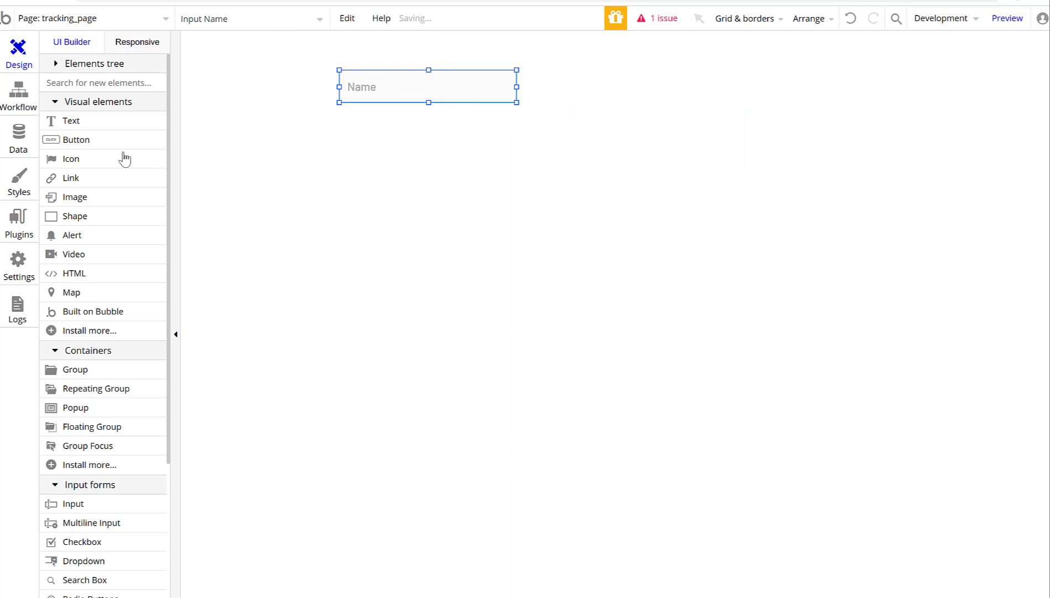
Add a second input below it with the placeholder 'Phone number'.
left_click(73, 504)
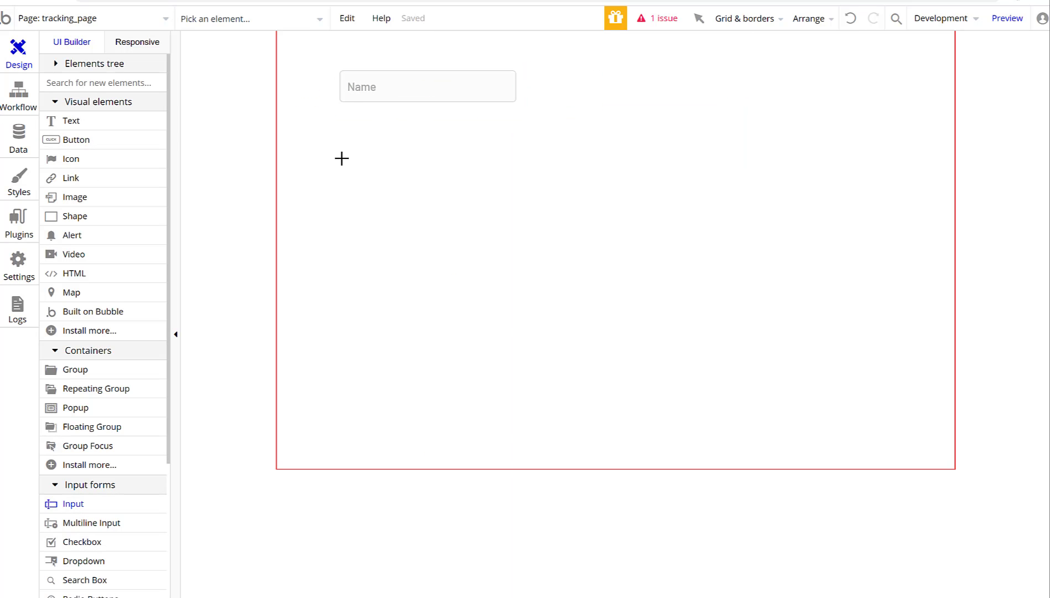
left_click(345, 112)
left_click_drag(425, 127, 420, 128)
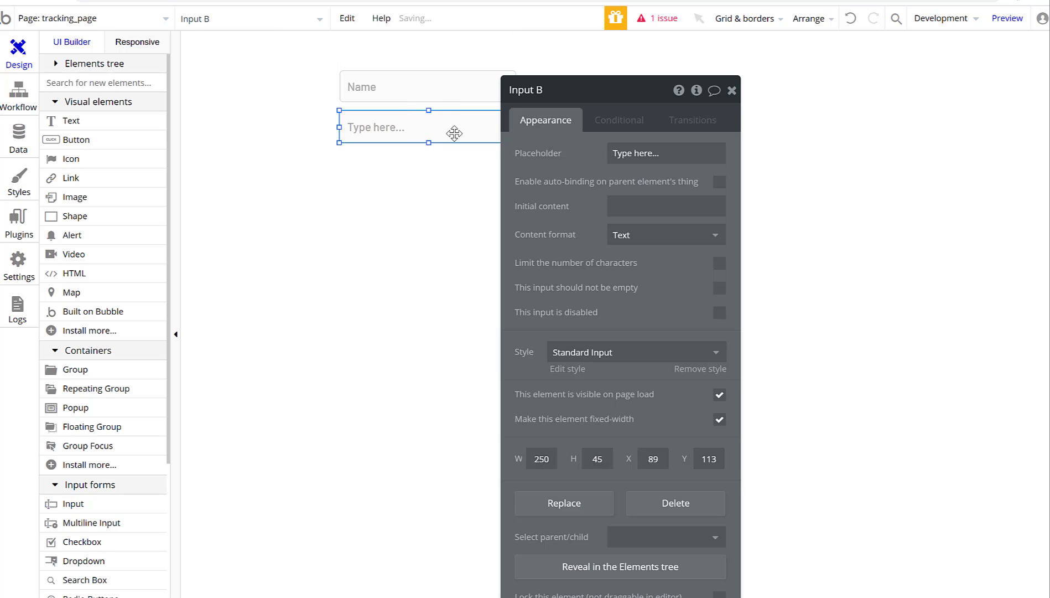
left_click(640, 160)
type("Pho")
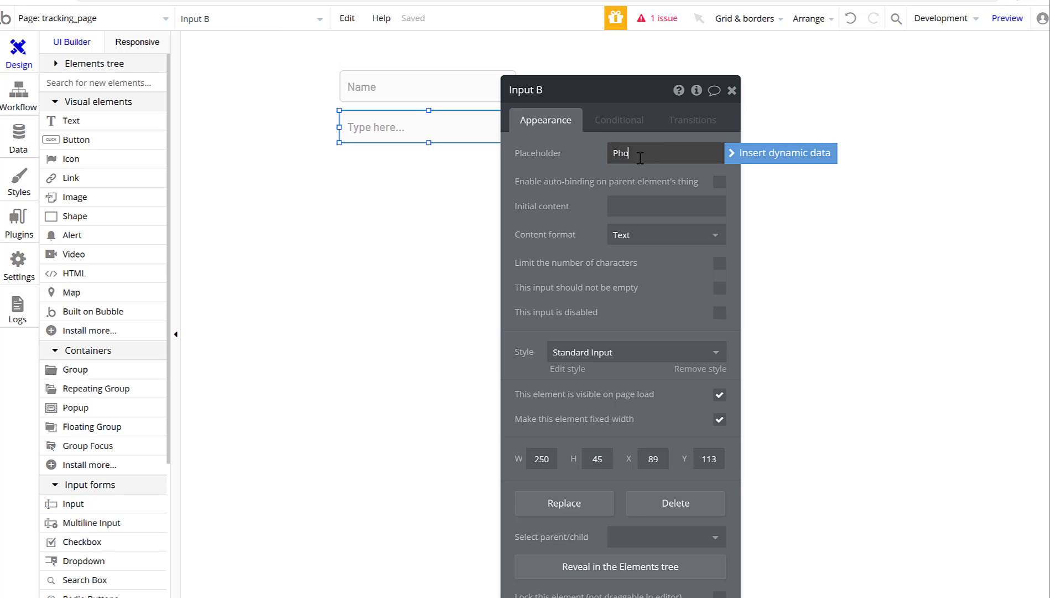
type("ne number")
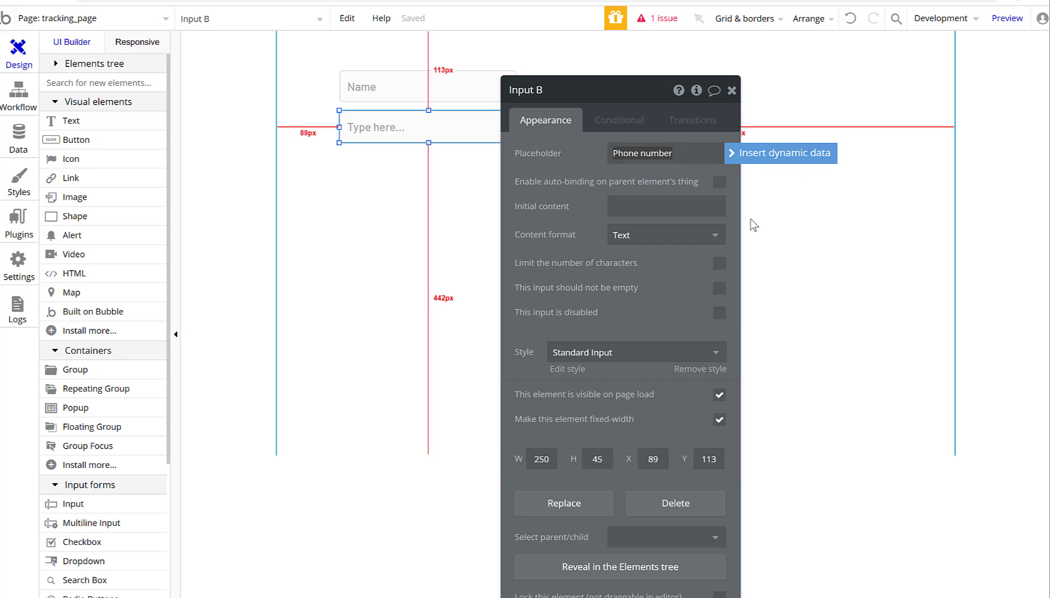
left_click(731, 90)
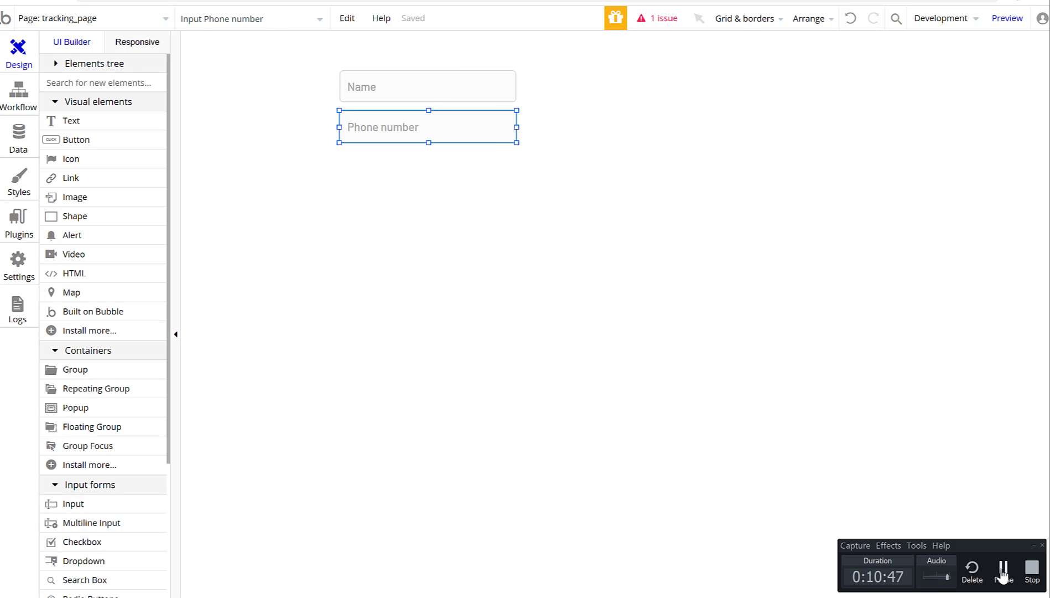
Format the Phone number input as US Phone and make both inputs required.
double_click(418, 129)
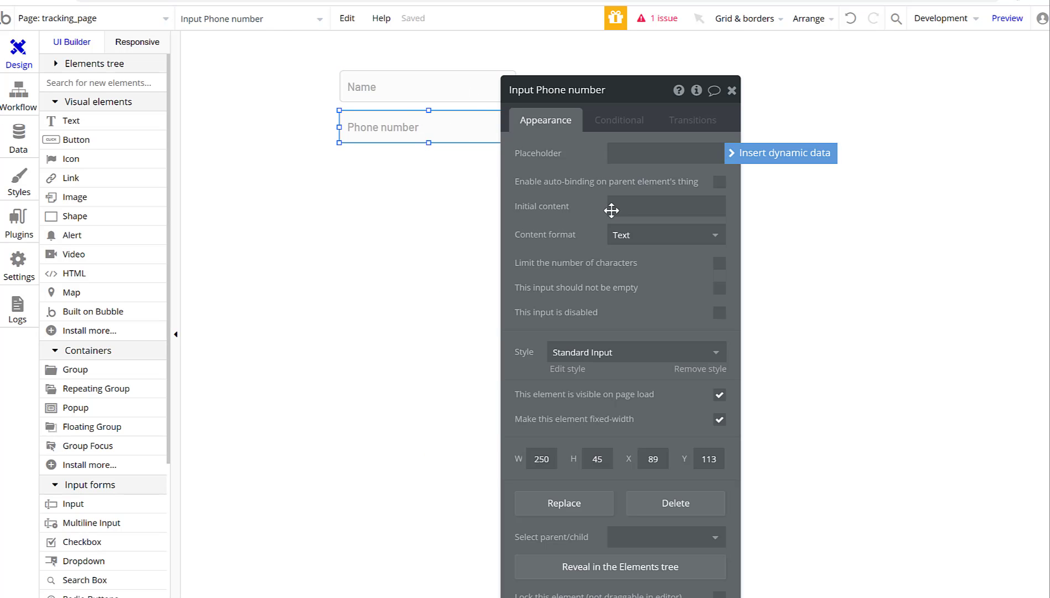
left_click(652, 238)
left_click(667, 384)
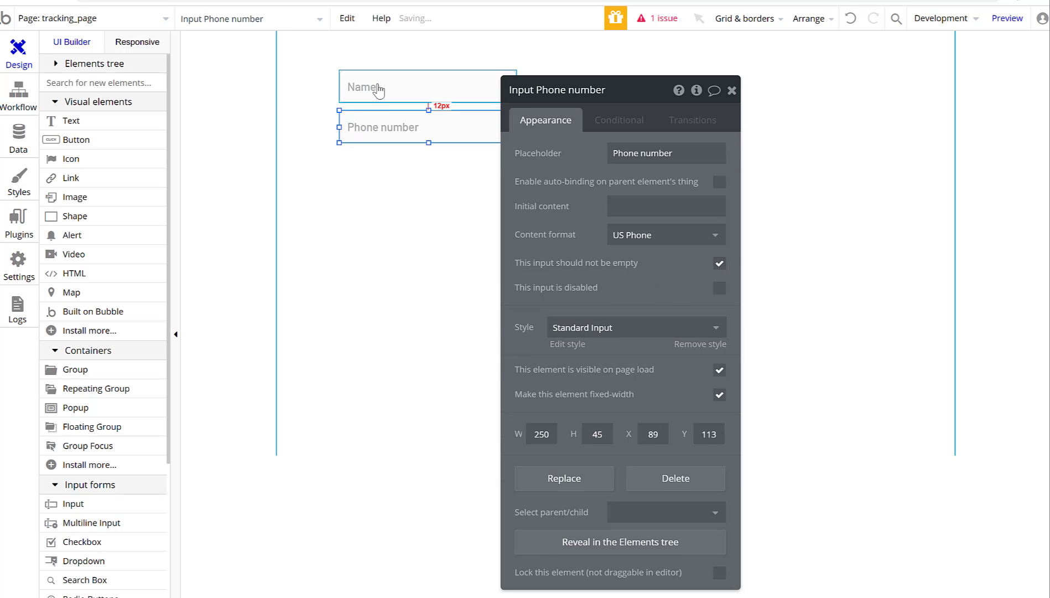
left_click(399, 87)
left_click(720, 263)
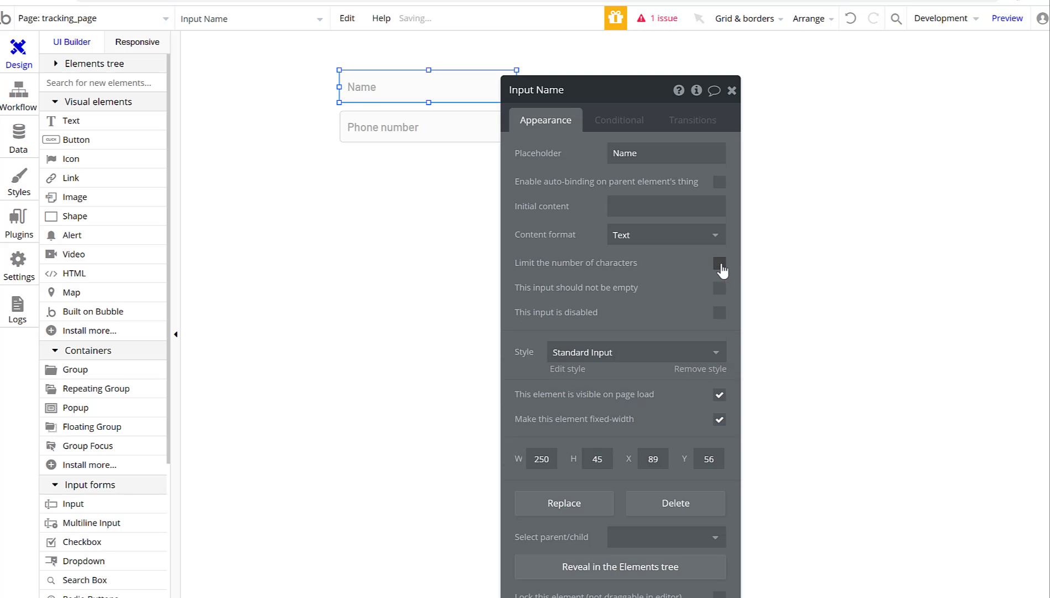
left_click(719, 265)
left_click(719, 288)
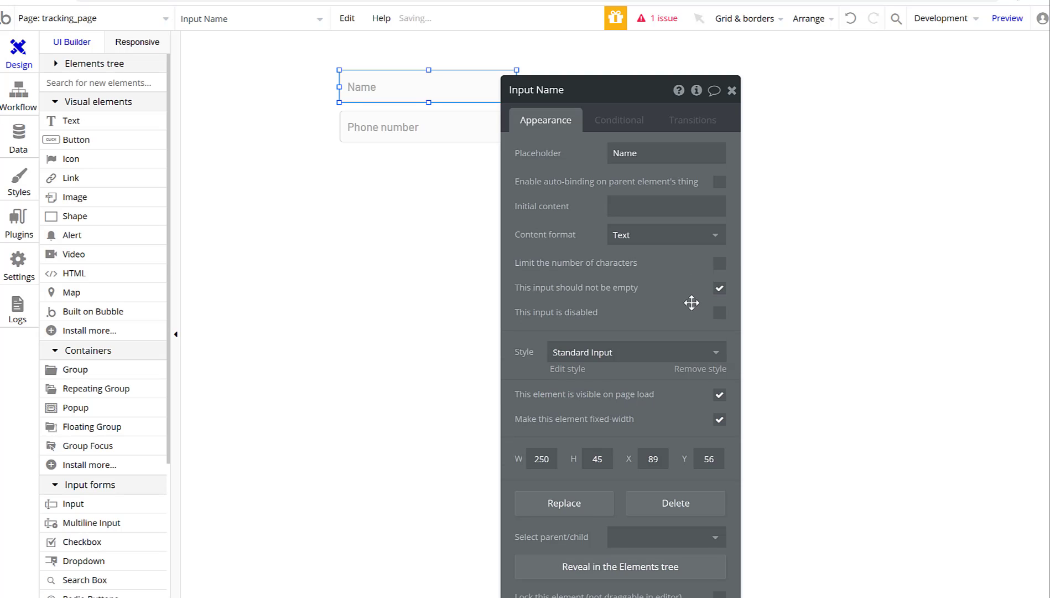
left_click(732, 90)
Add a button labelled 'Log Customer' beneath the inputs.
left_click(66, 139)
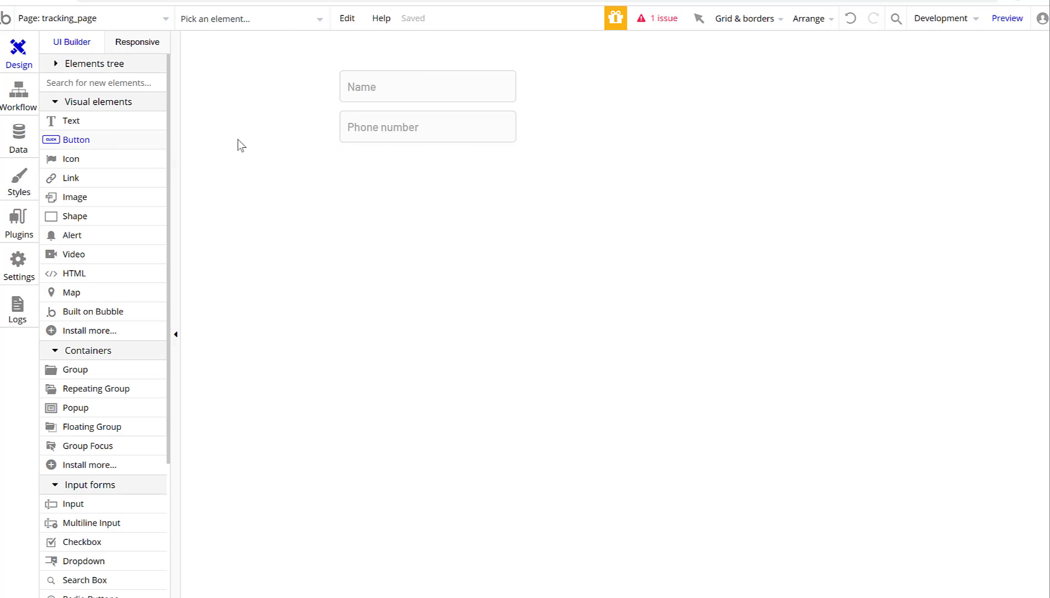
left_click(427, 158)
left_click_drag(496, 170, 480, 170)
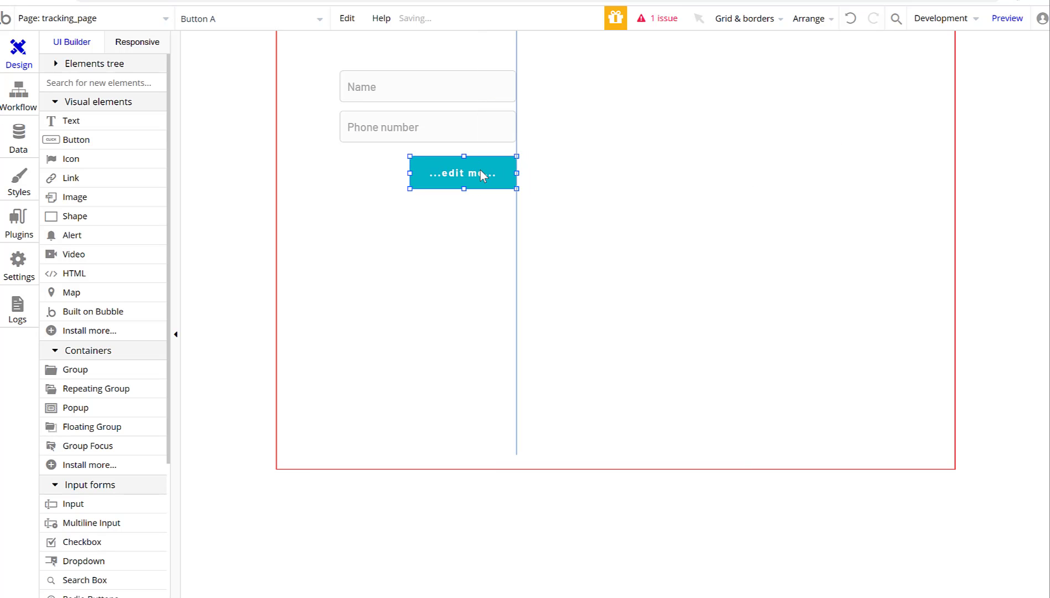
left_click(584, 154)
type("Log")
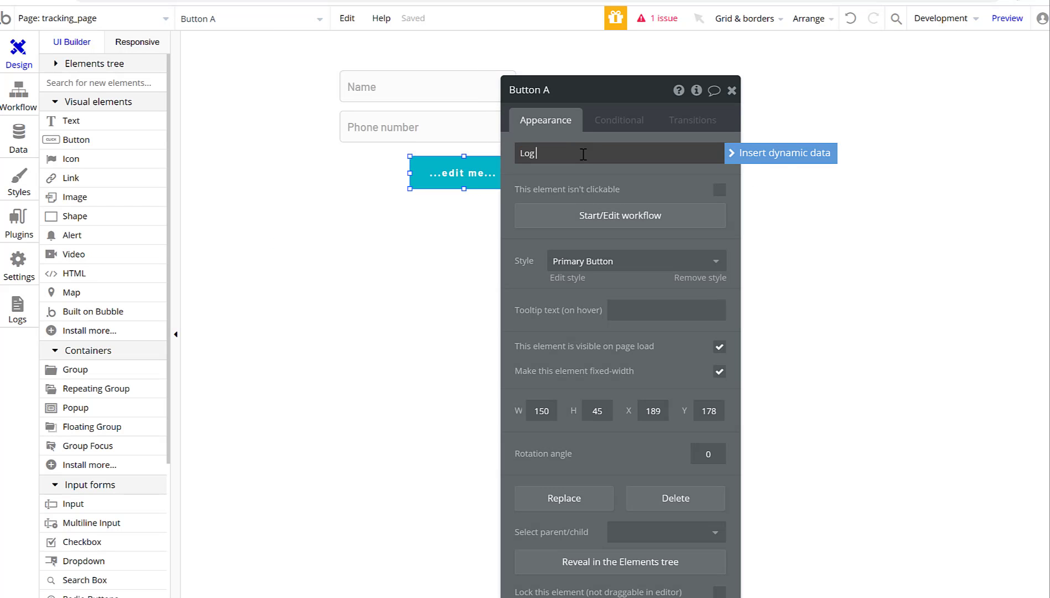
type(" Customer")
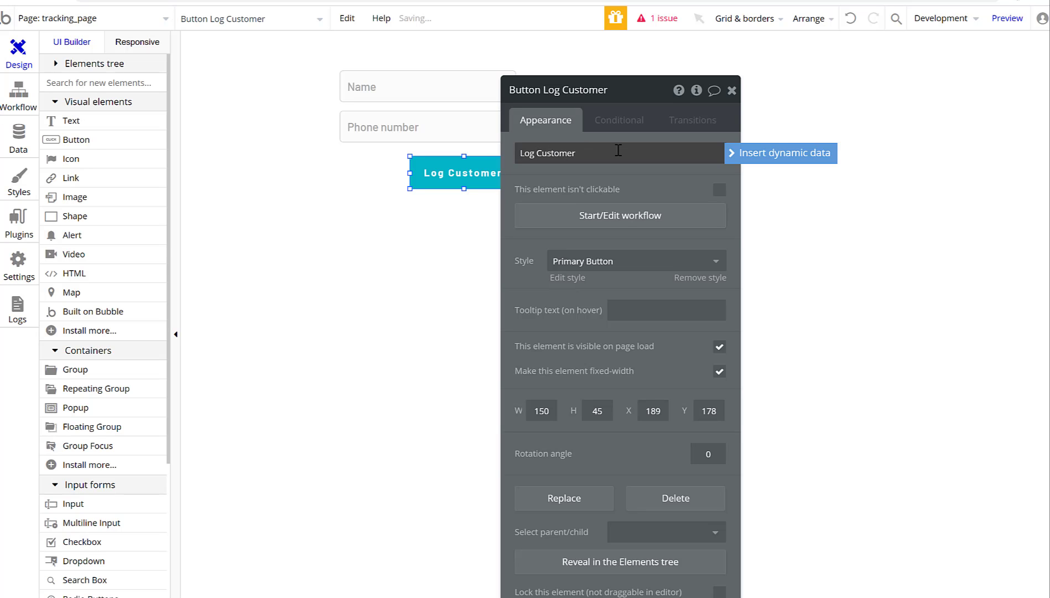
left_click(731, 90)
left_click(524, 233)
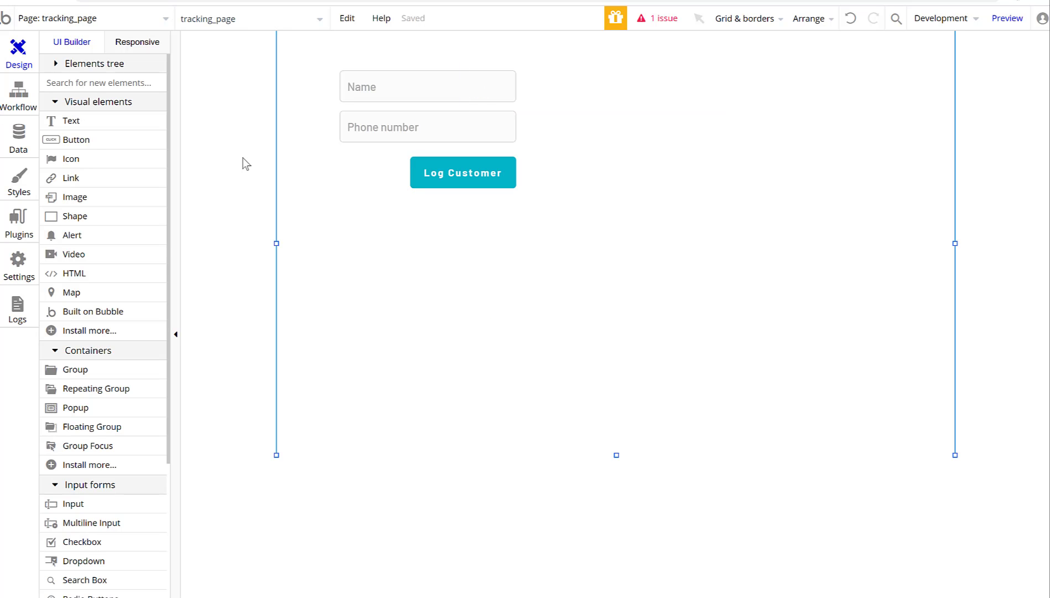
Relabel the button 'Log Visitor' and lengthen the page to about 726px.
double_click(487, 180)
triple_click(574, 155)
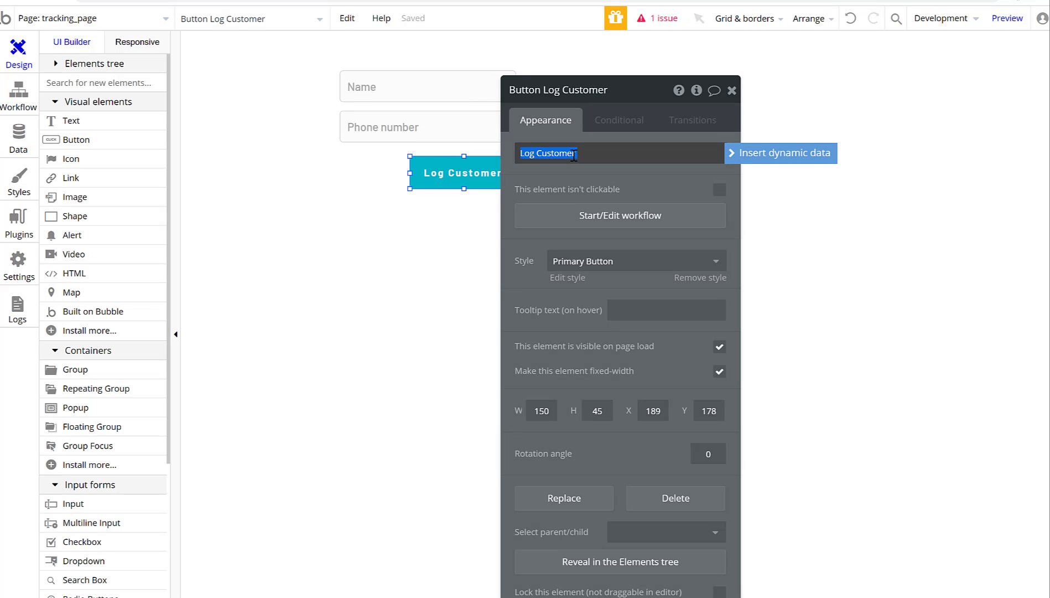
left_click(554, 155)
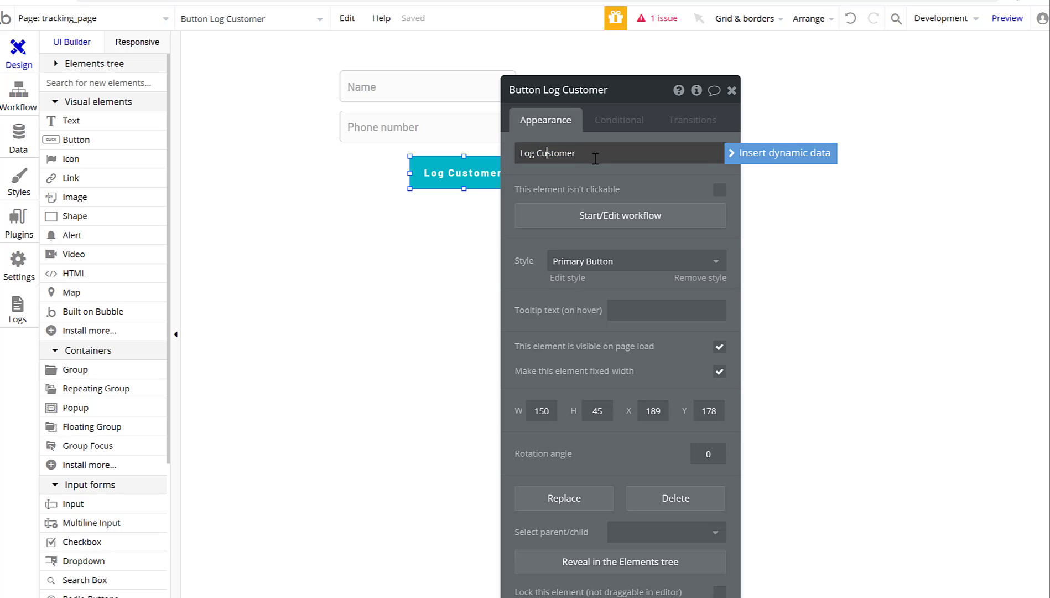
double_click(570, 155)
type("Visi")
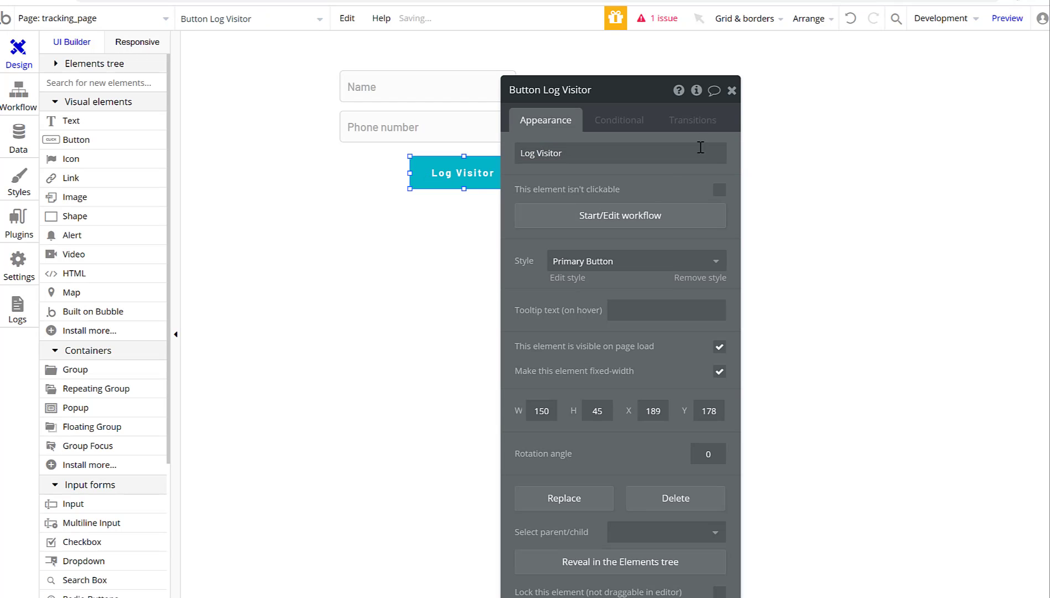
left_click(732, 91)
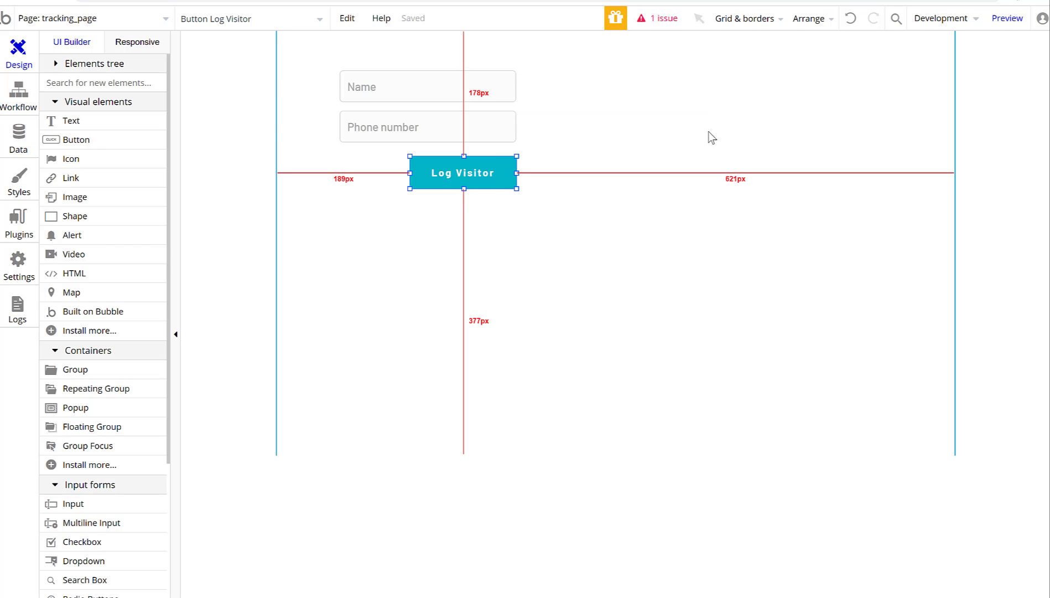
left_click(348, 339)
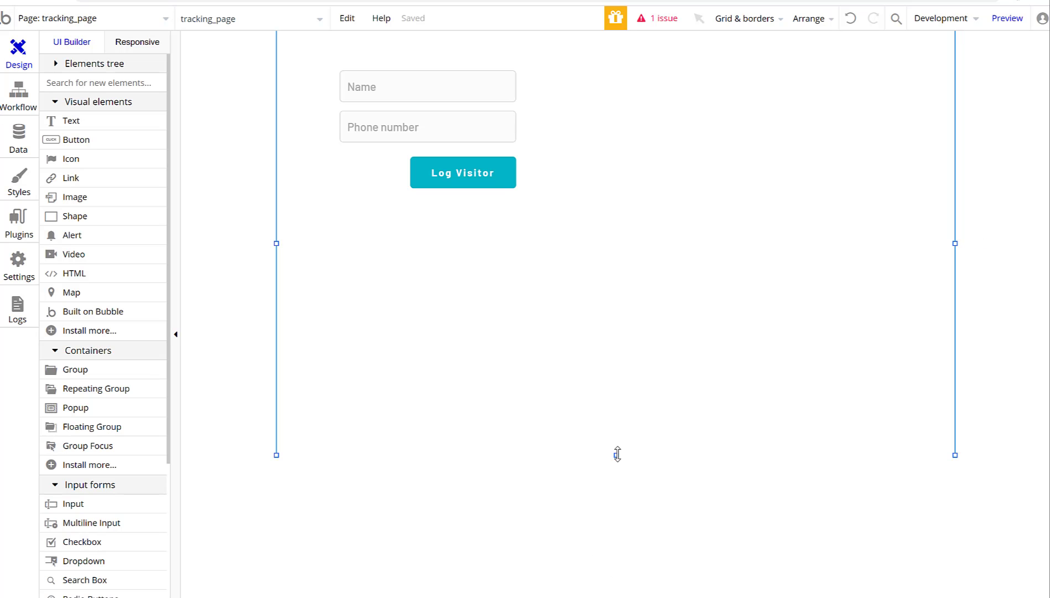
left_click_drag(617, 455, 616, 564)
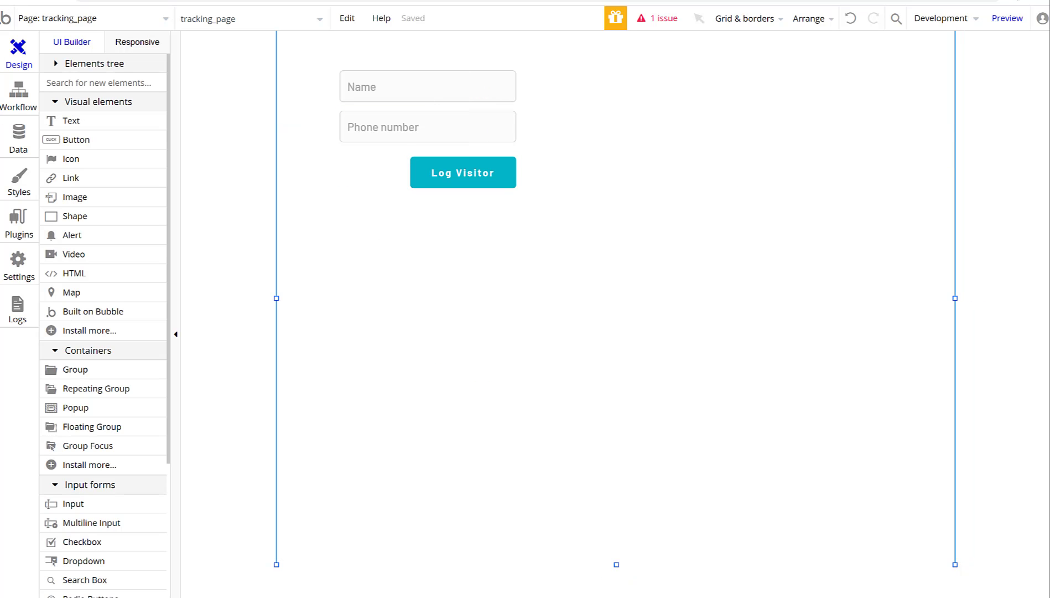
double_click(468, 180)
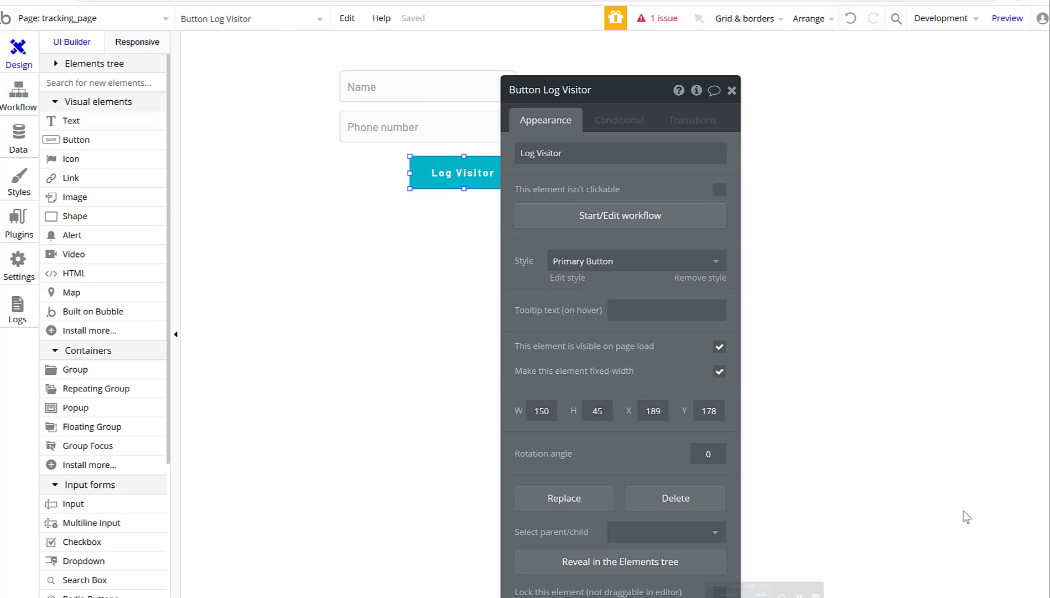
Add a 'Create a new thing' action to the Log Visitor click workflow with a new Visitor data type.
left_click(619, 216)
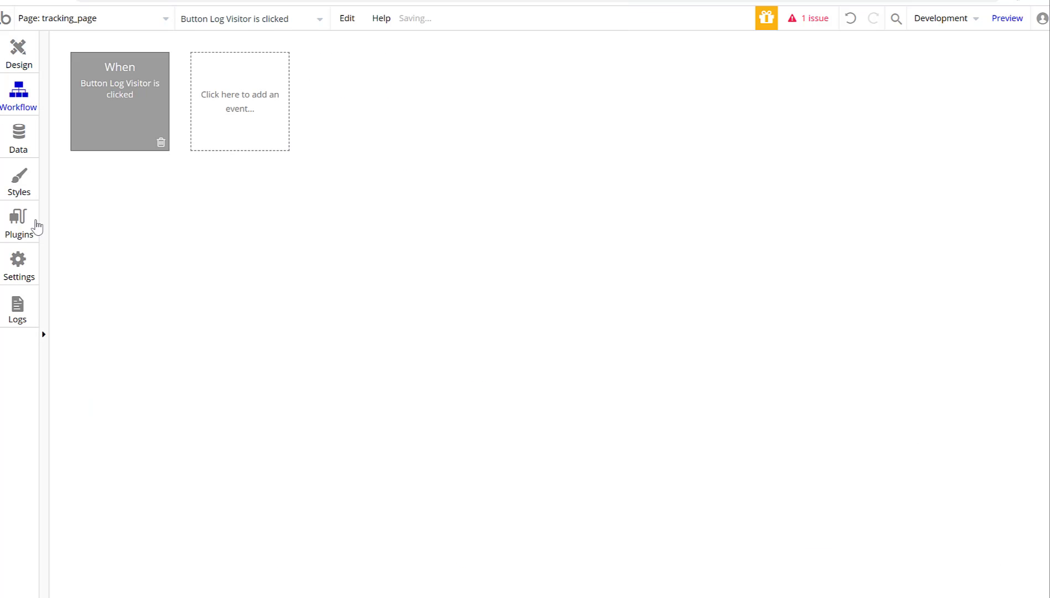
left_click(117, 199)
left_click(159, 299)
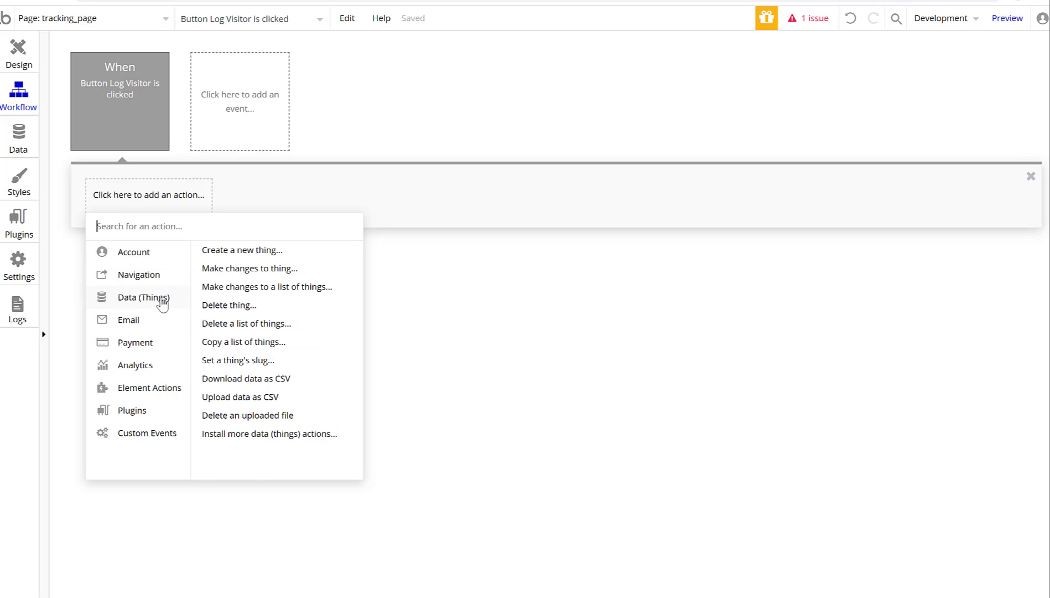
left_click(139, 320)
mouse_move(144, 304)
left_click(243, 250)
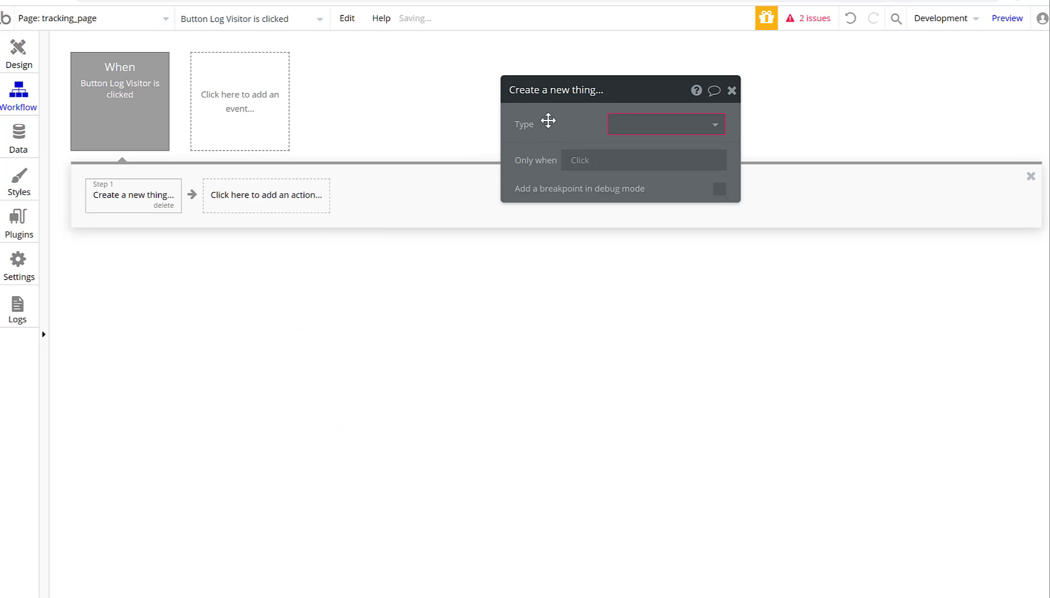
left_click(646, 122)
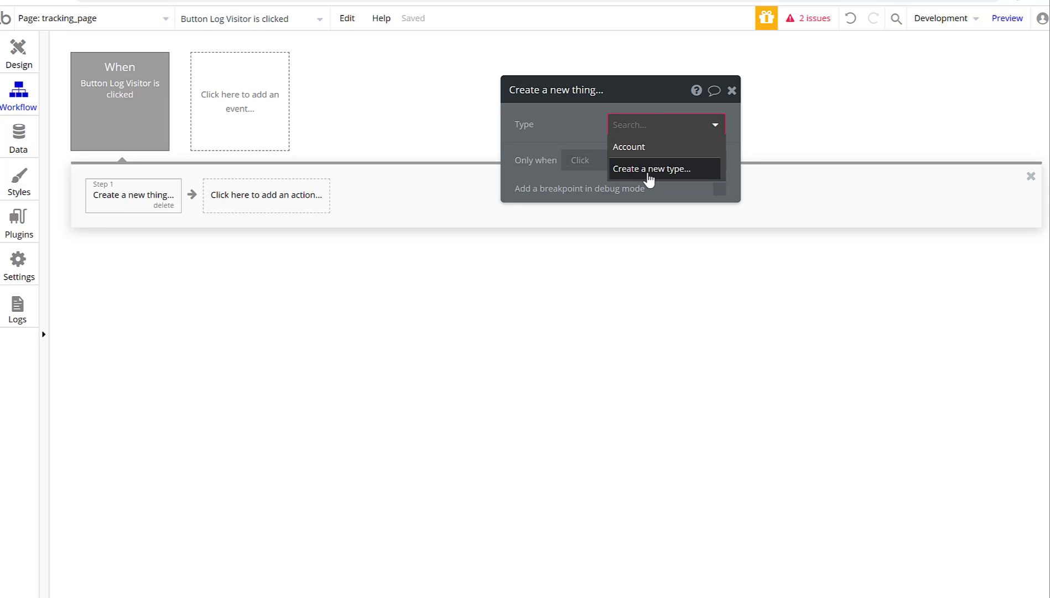
left_click(648, 176)
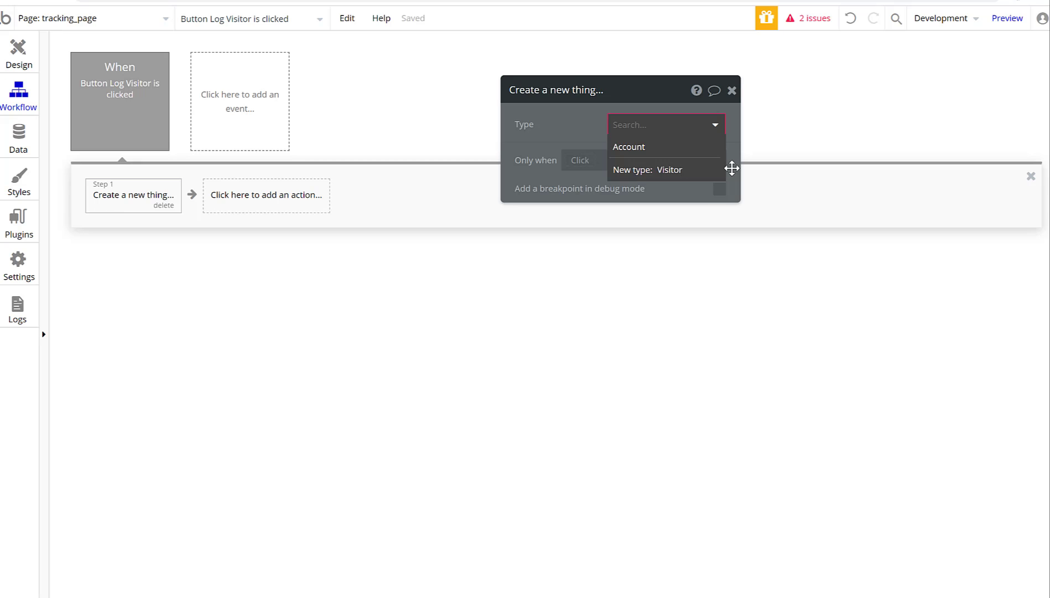
key("Return")
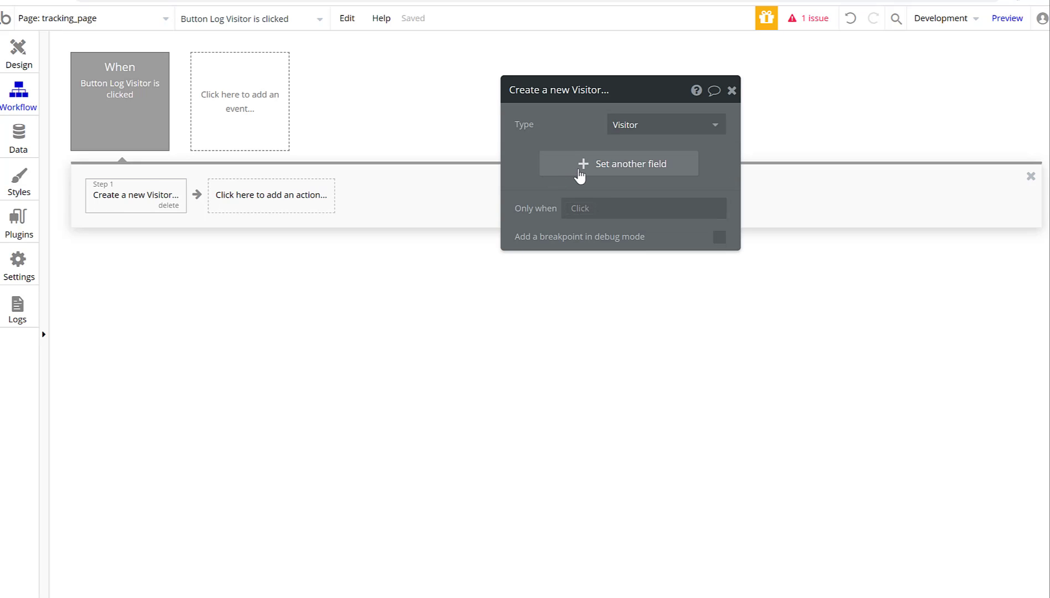
Create a new text field named Name on Visitor and add it to the step.
left_click(580, 175)
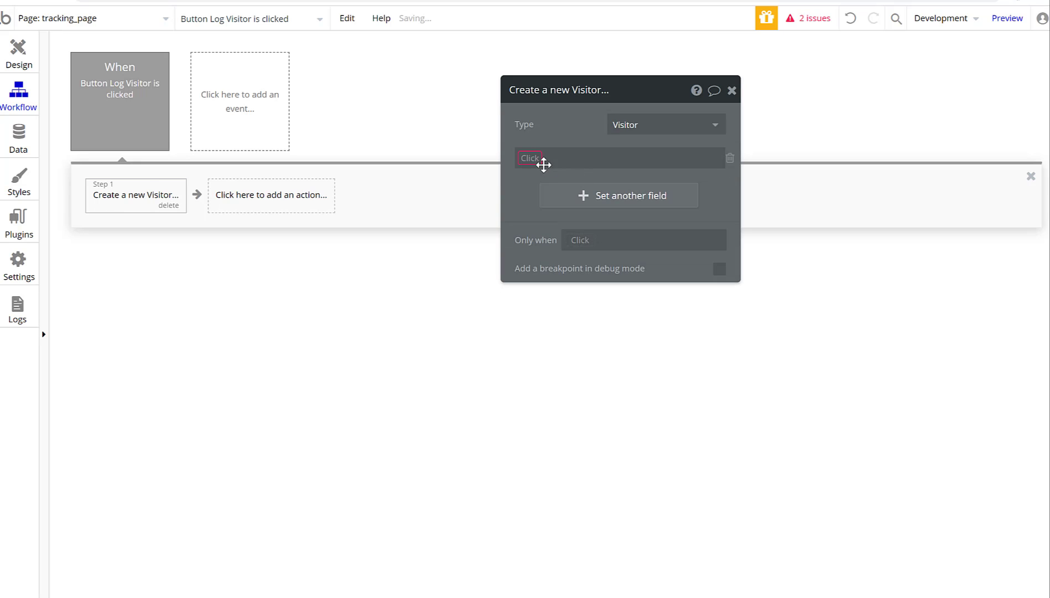
left_click(528, 160)
left_click(565, 174)
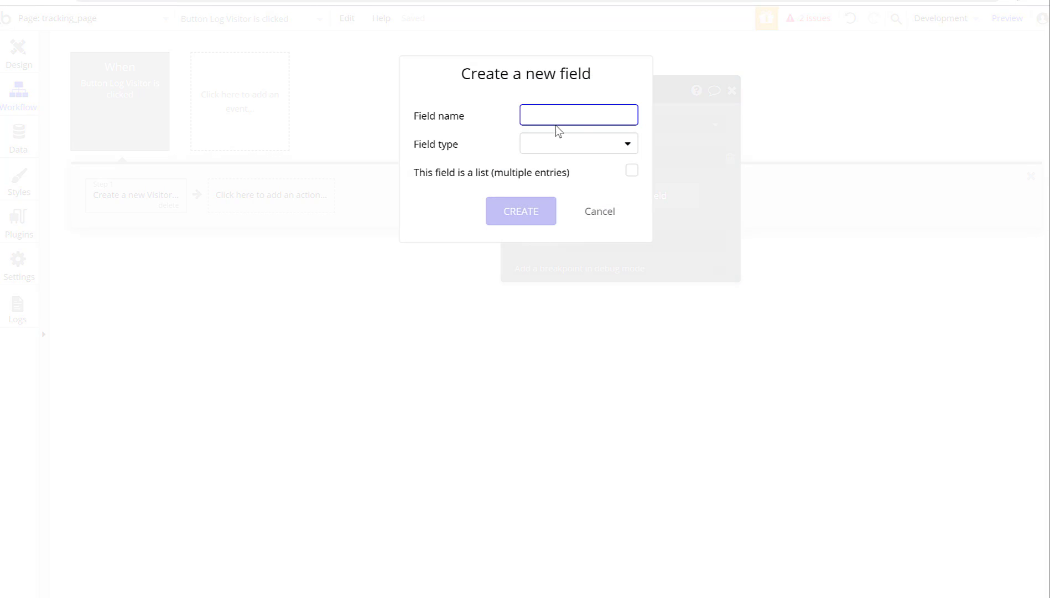
type("Name")
left_click(540, 146)
left_click(538, 166)
left_click(523, 209)
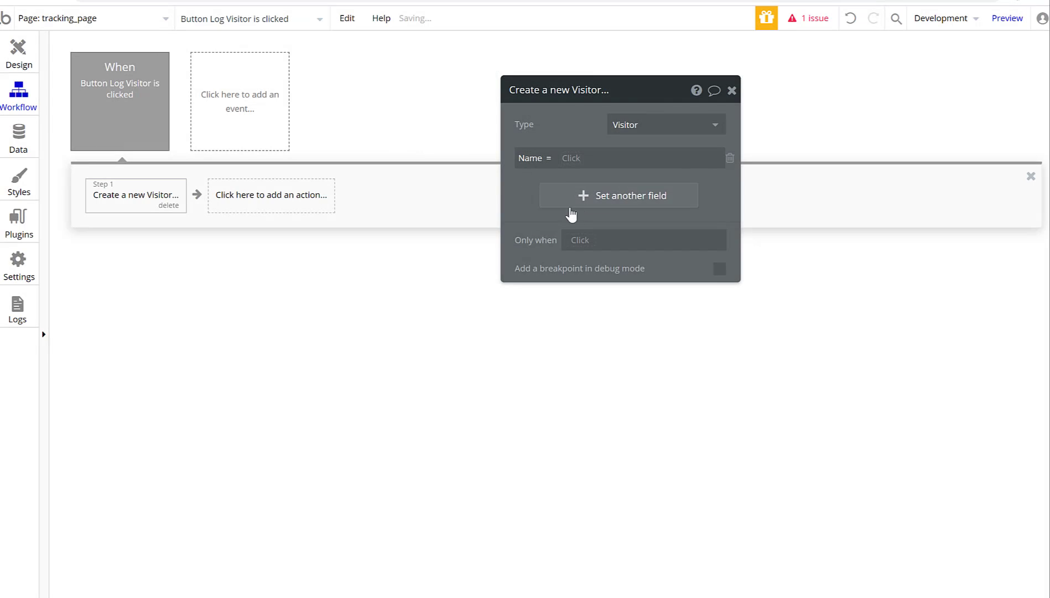
Create a second Visitor text field named Phone number and add it to the step.
left_click(579, 195)
left_click(517, 192)
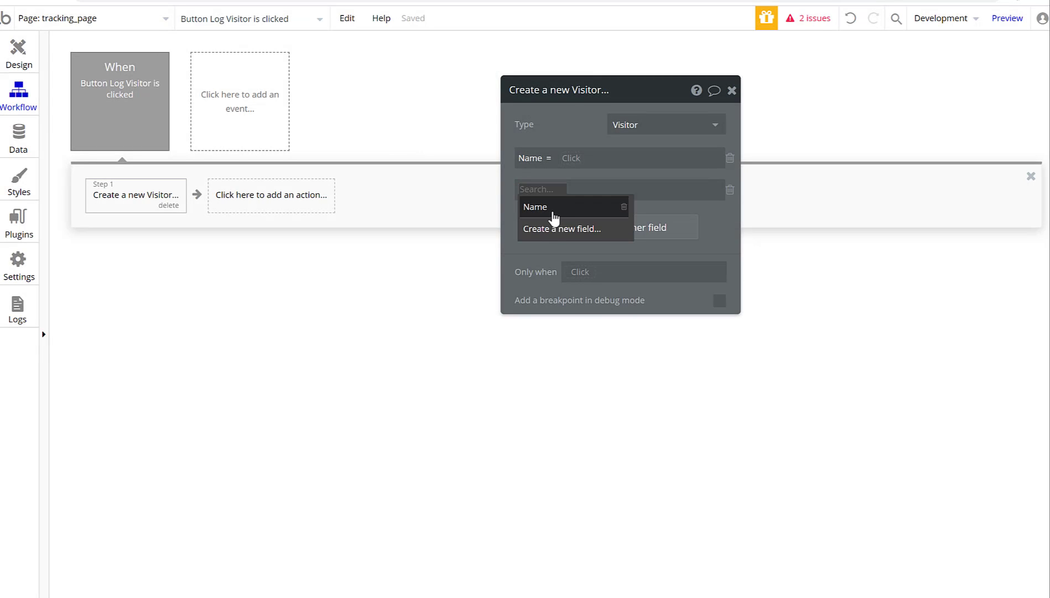
left_click(554, 229)
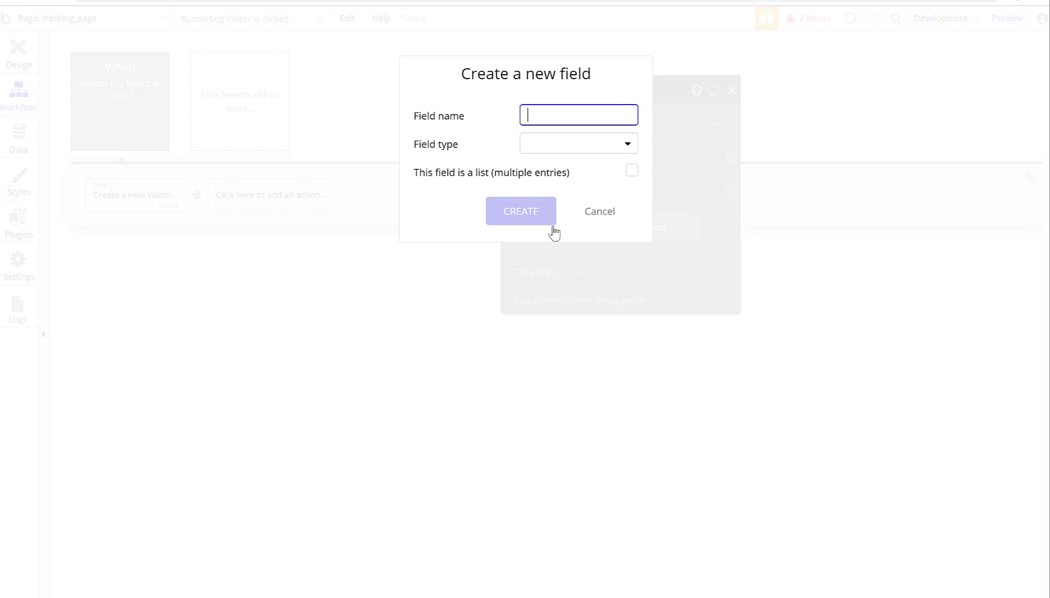
type("PHone number")
left_click(543, 113)
key("BackSpace")
type("hone number")
left_click(542, 155)
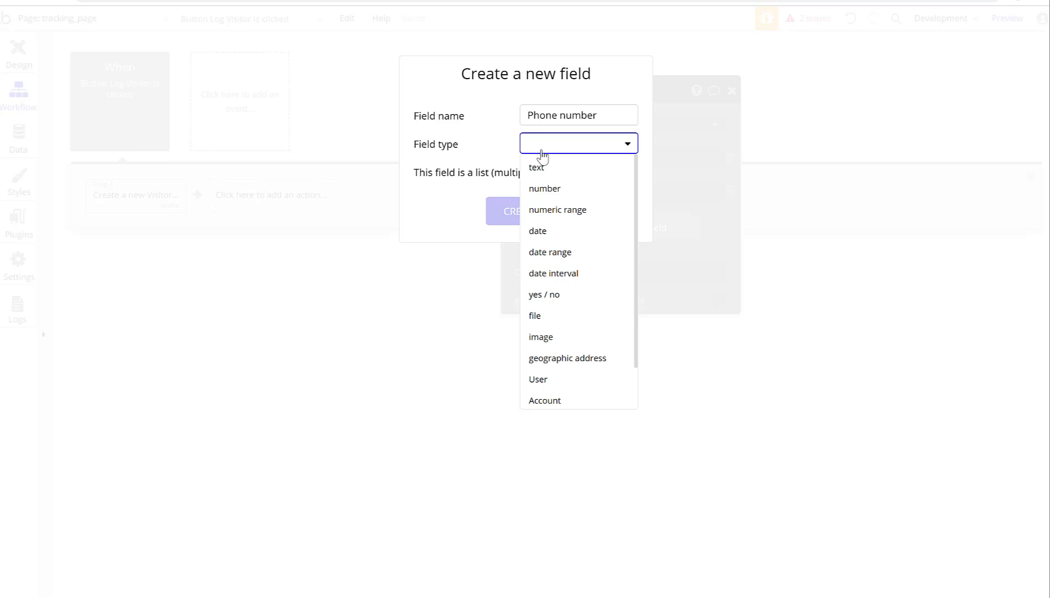
scroll(546, 207, "down", 1)
scroll(550, 211, "up", 1)
left_click(553, 167)
left_click(522, 215)
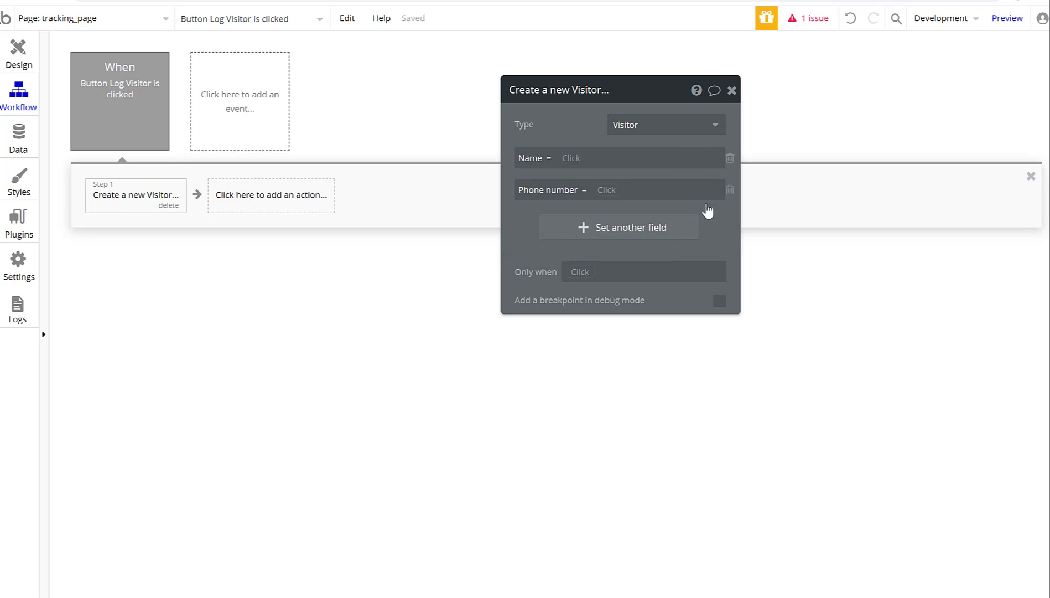
Fill Name and Phone number from the values of Input Name and Input Phone number.
mouse_move(941, 575)
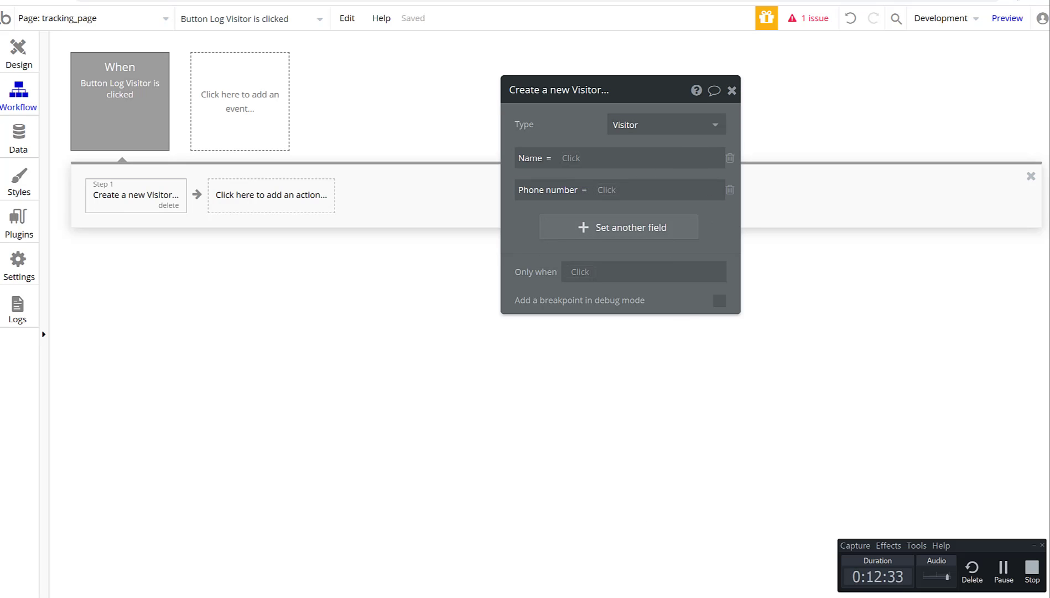
left_click(1004, 578)
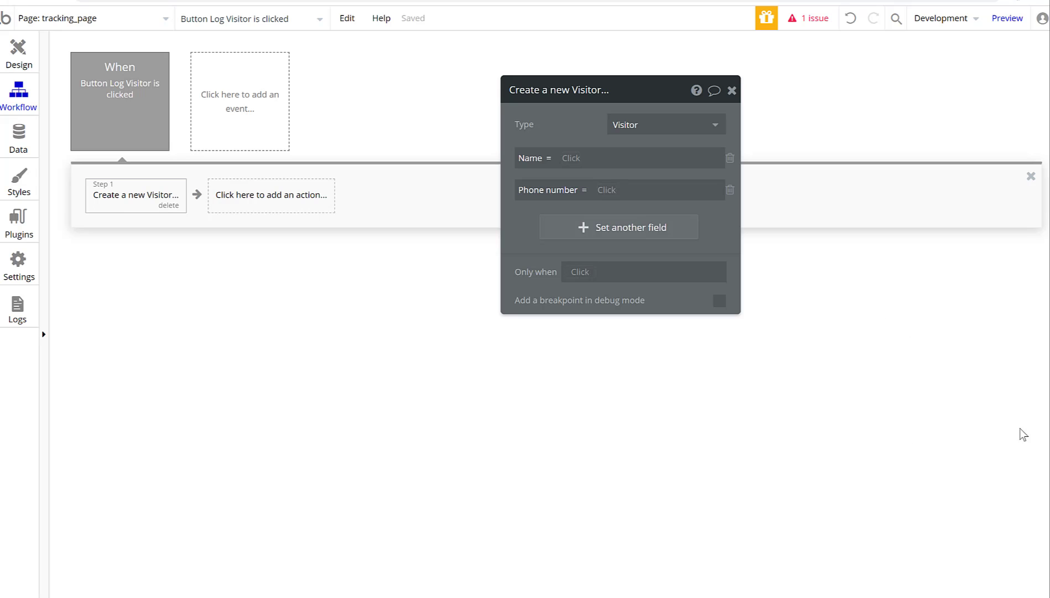
left_click(572, 160)
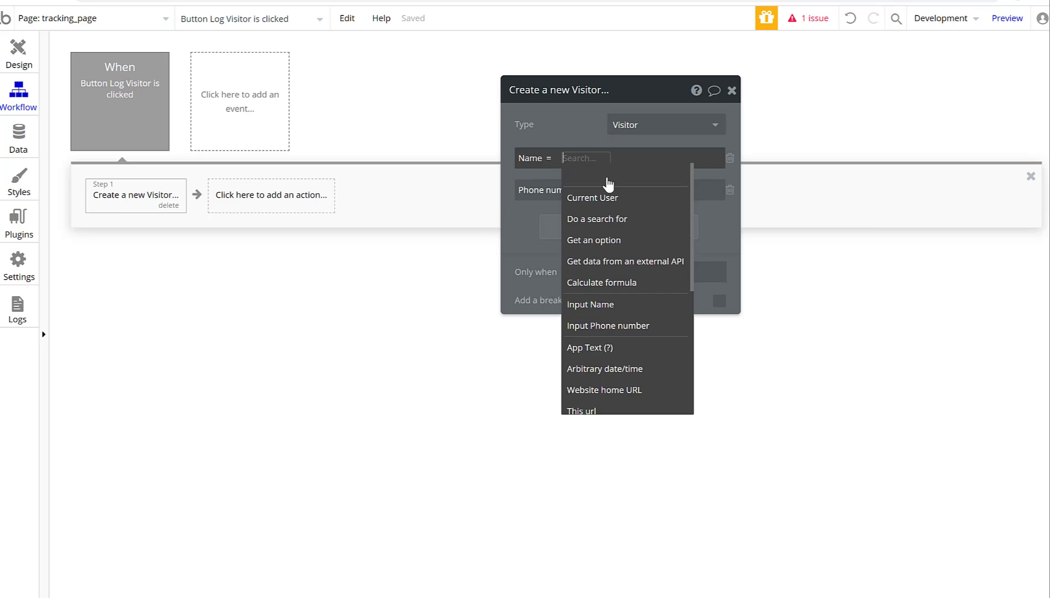
left_click(639, 304)
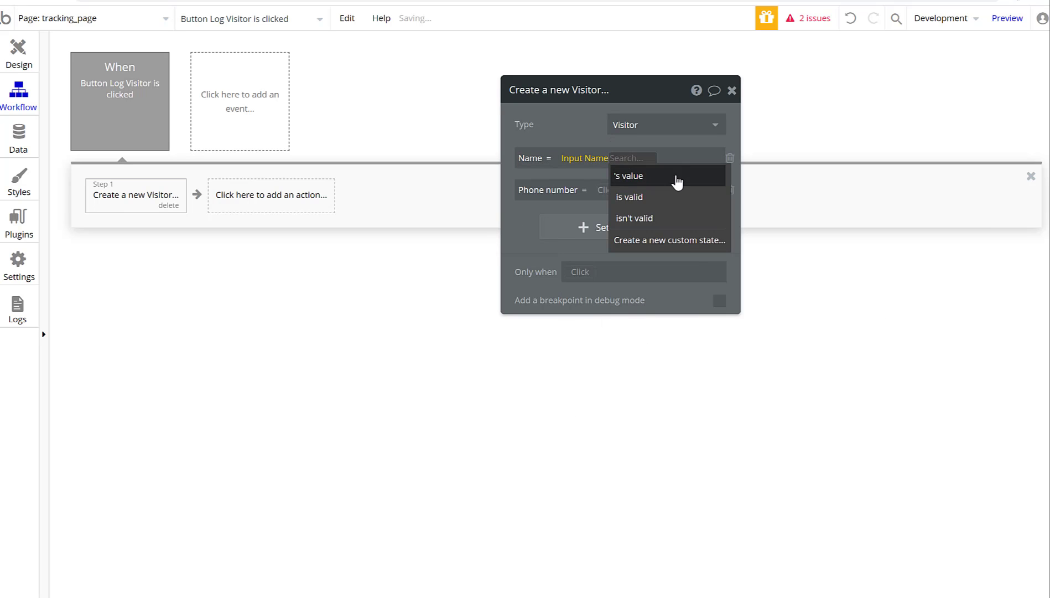
left_click(677, 176)
left_click(607, 191)
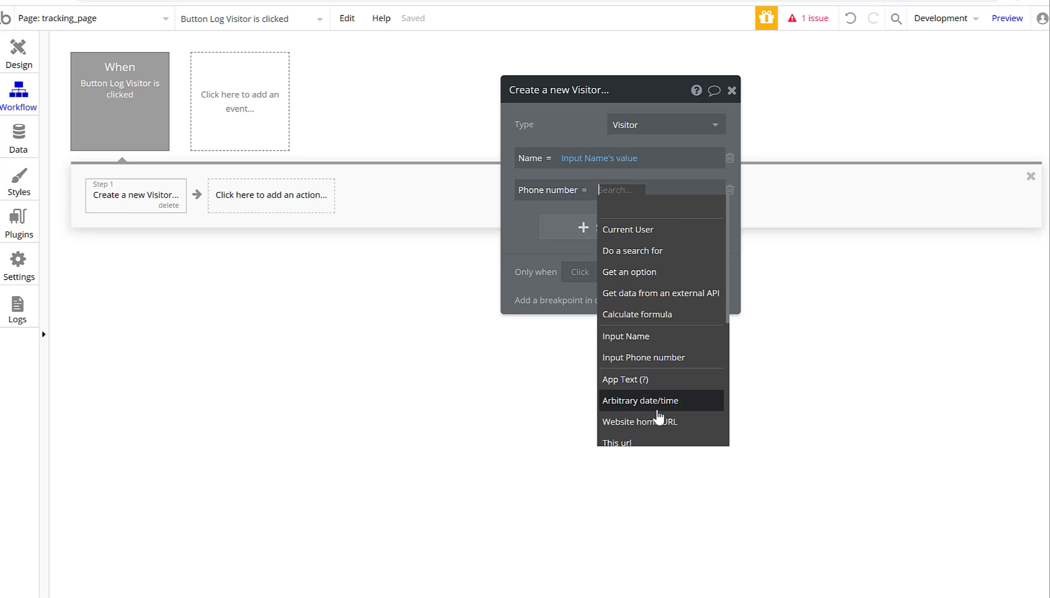
left_click(662, 360)
left_click(566, 221)
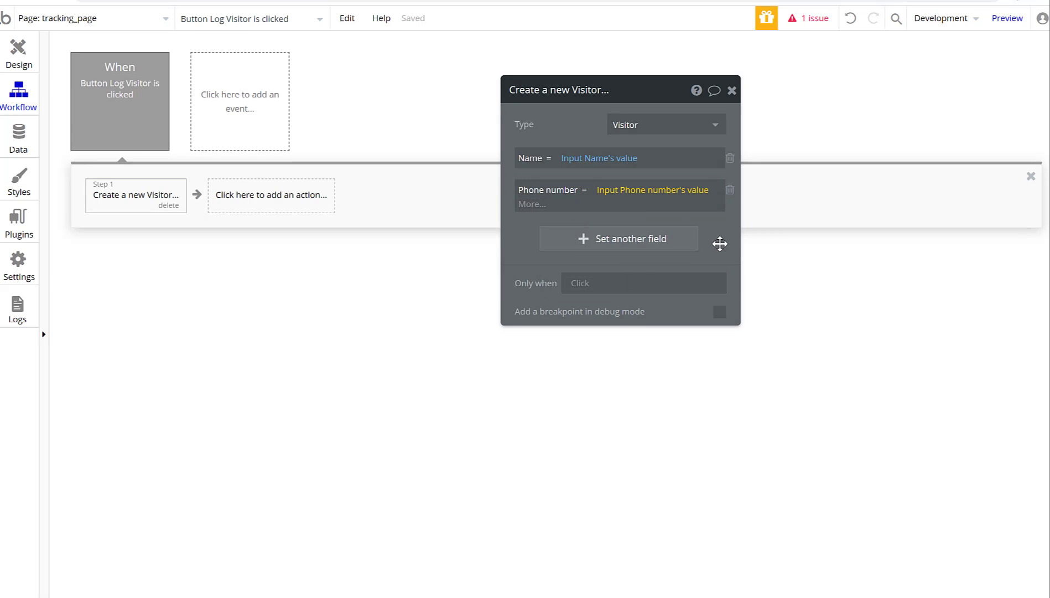
left_click(732, 90)
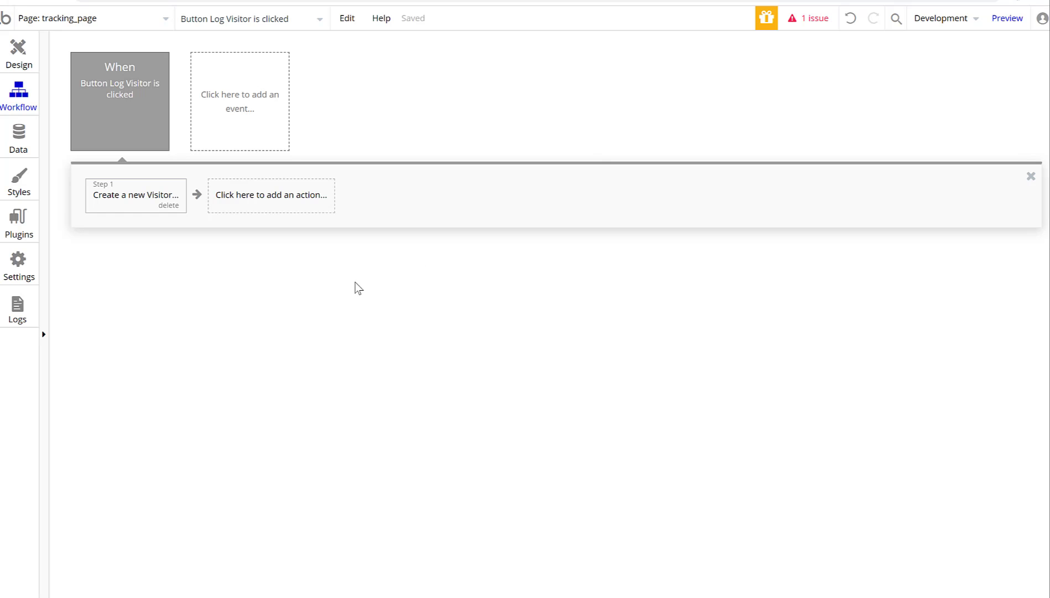
left_click(33, 55)
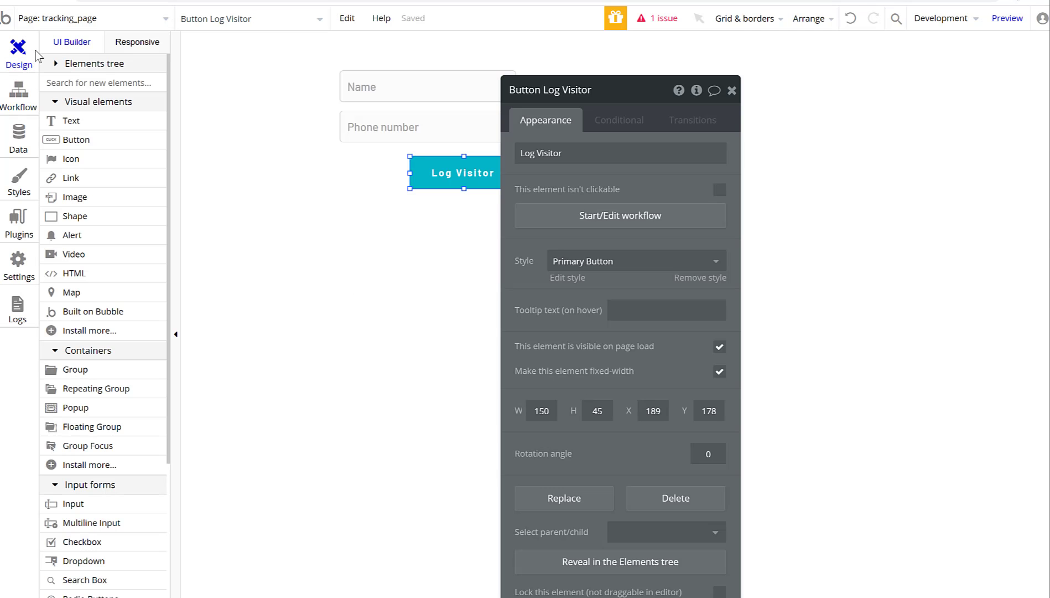
Reopen the Create a new Visitor step and add a new date-type field named Date.
left_click(730, 90)
left_click(365, 354)
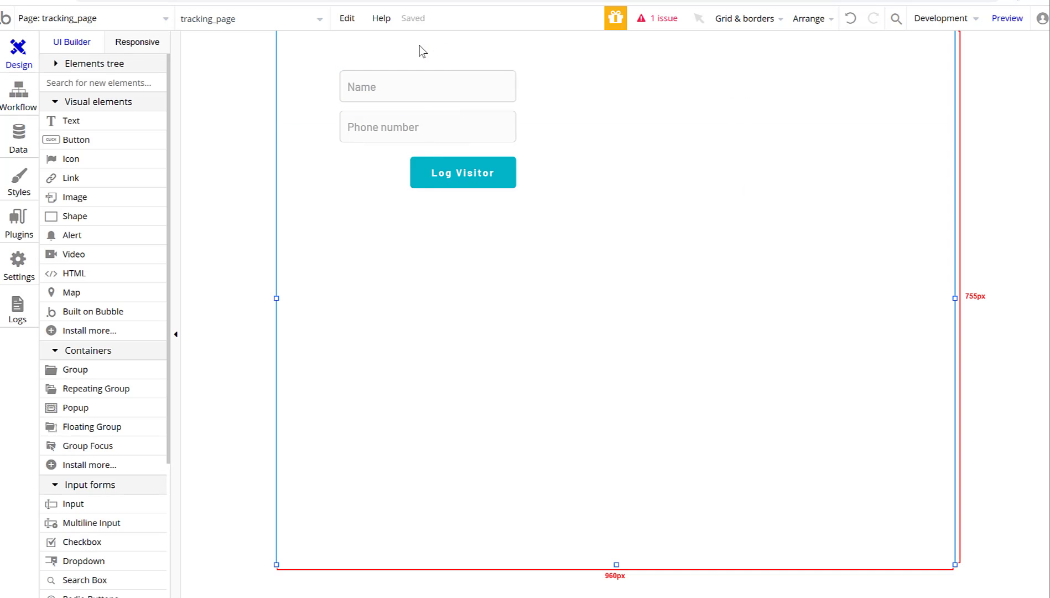
double_click(485, 184)
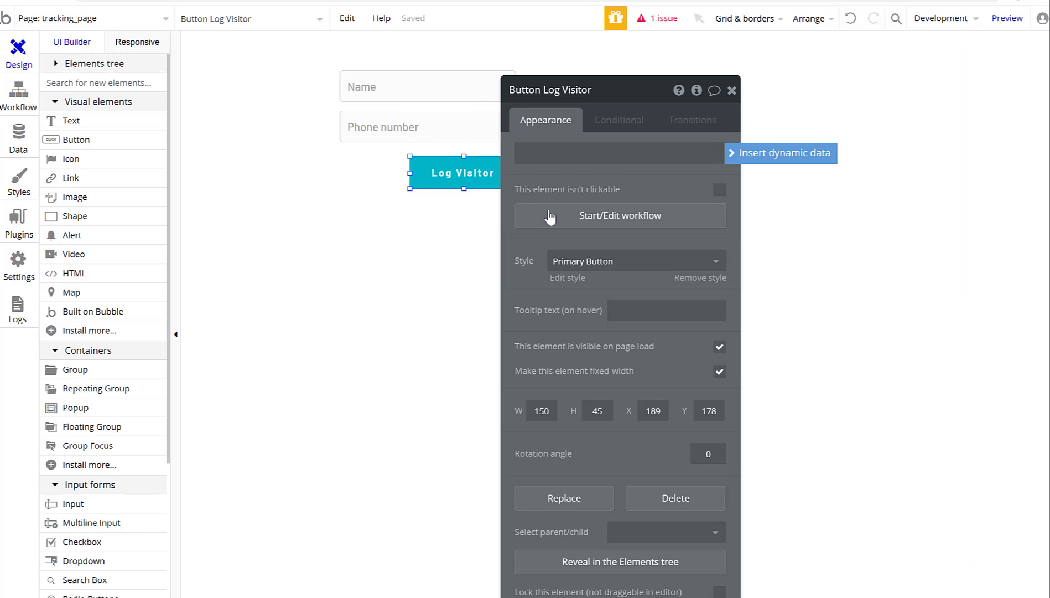
left_click(586, 212)
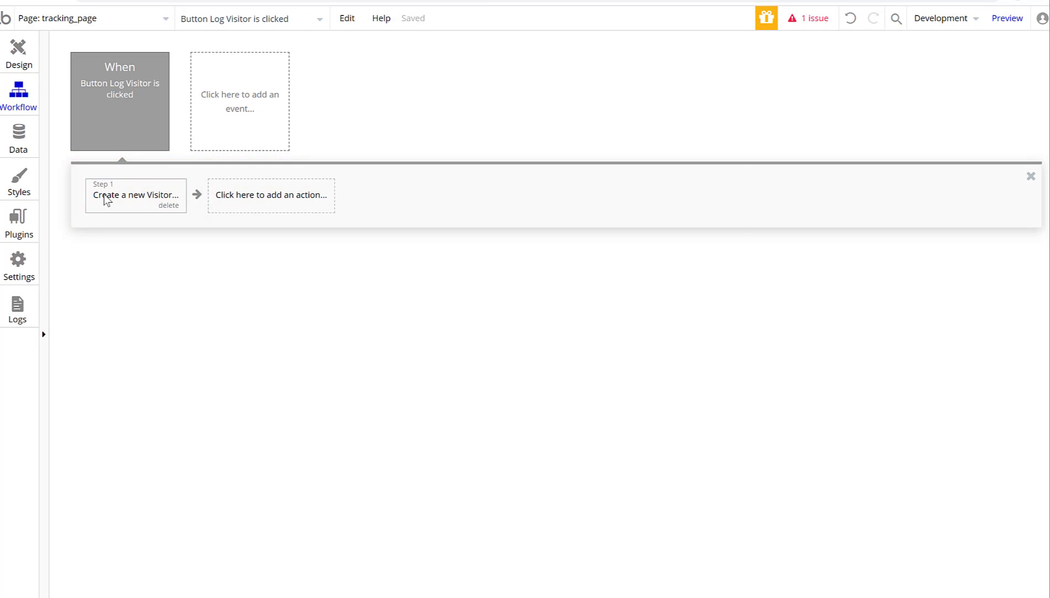
left_click(111, 197)
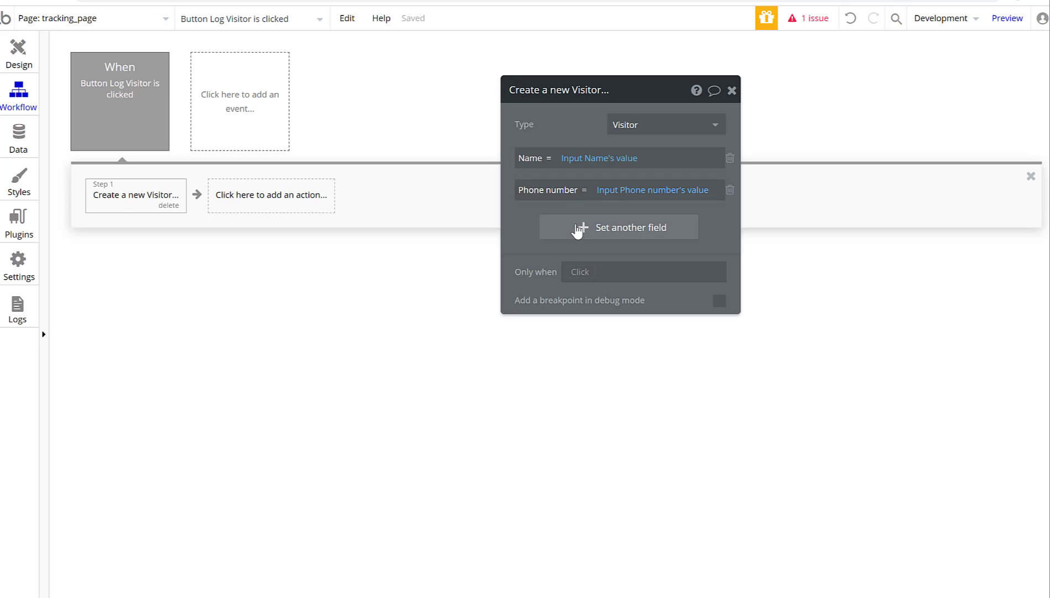
left_click(577, 232)
left_click(541, 280)
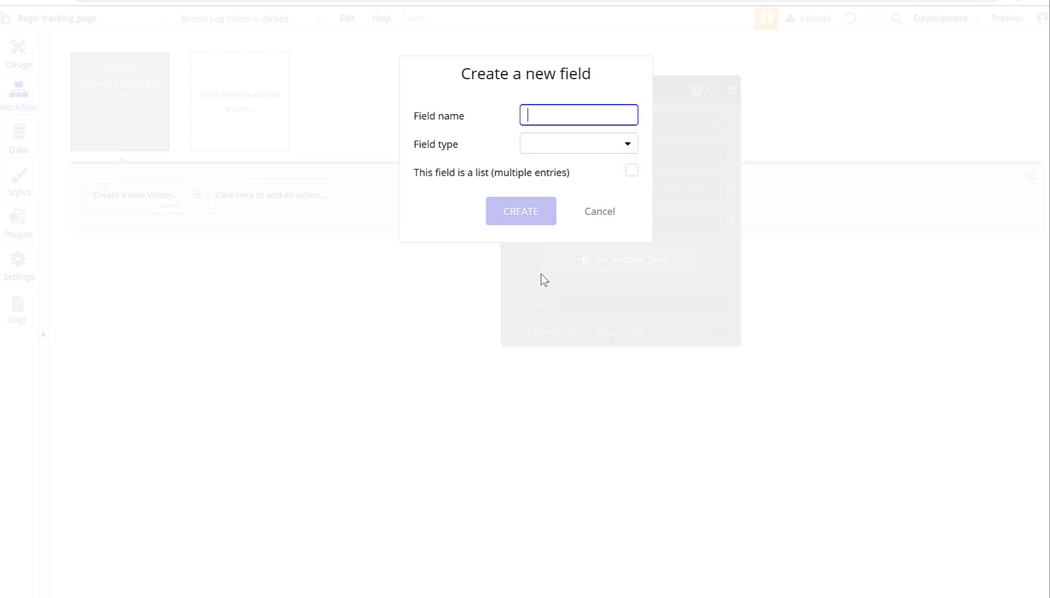
type("Date")
left_click(546, 144)
left_click(548, 232)
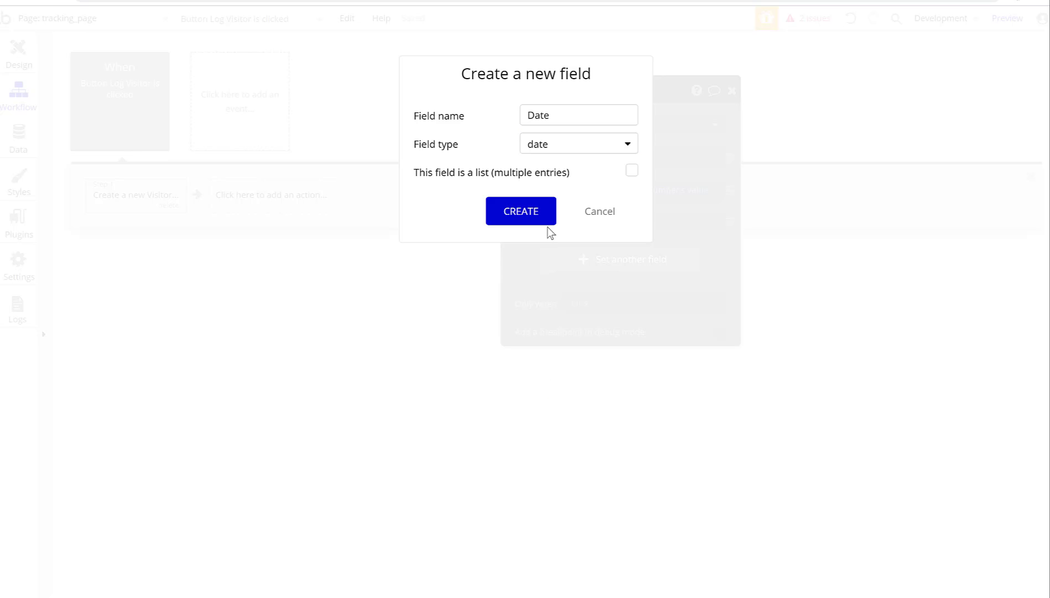
left_click(523, 211)
Add another new text field named Time to the step.
left_click(578, 261)
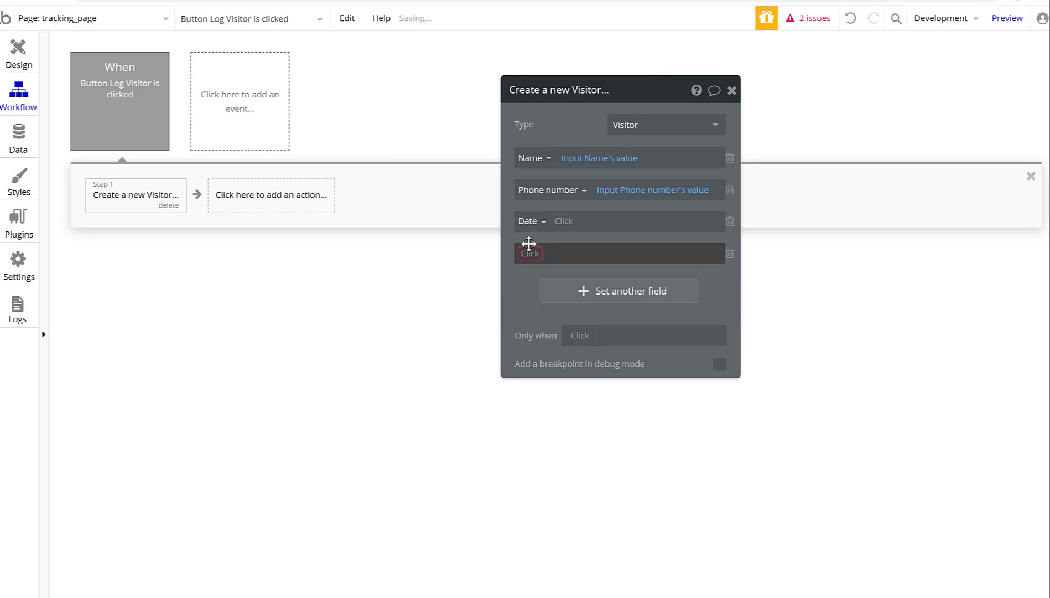
left_click(529, 254)
left_click(561, 335)
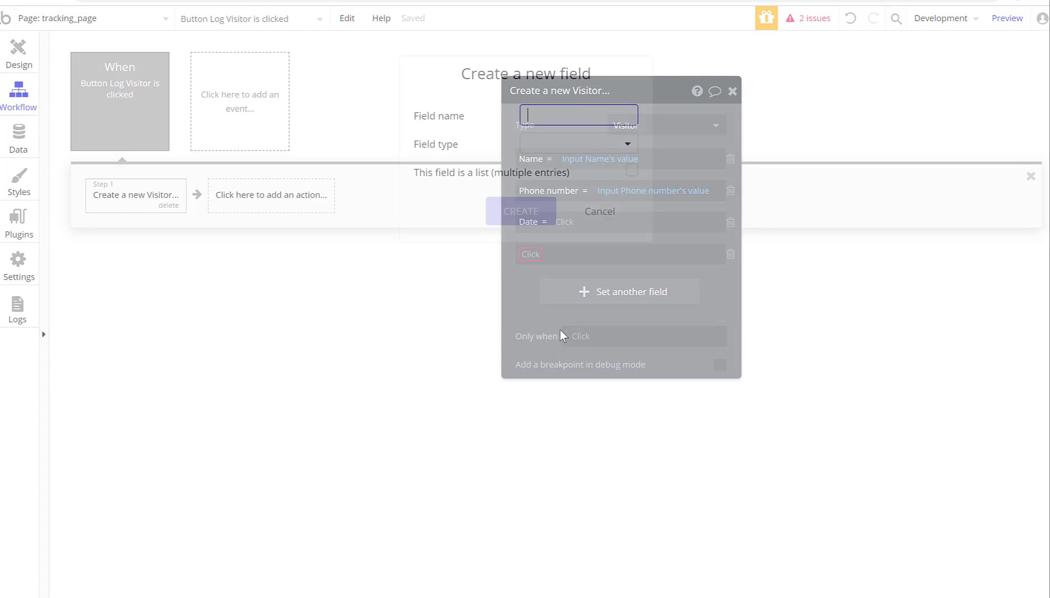
type("Time")
left_click(584, 145)
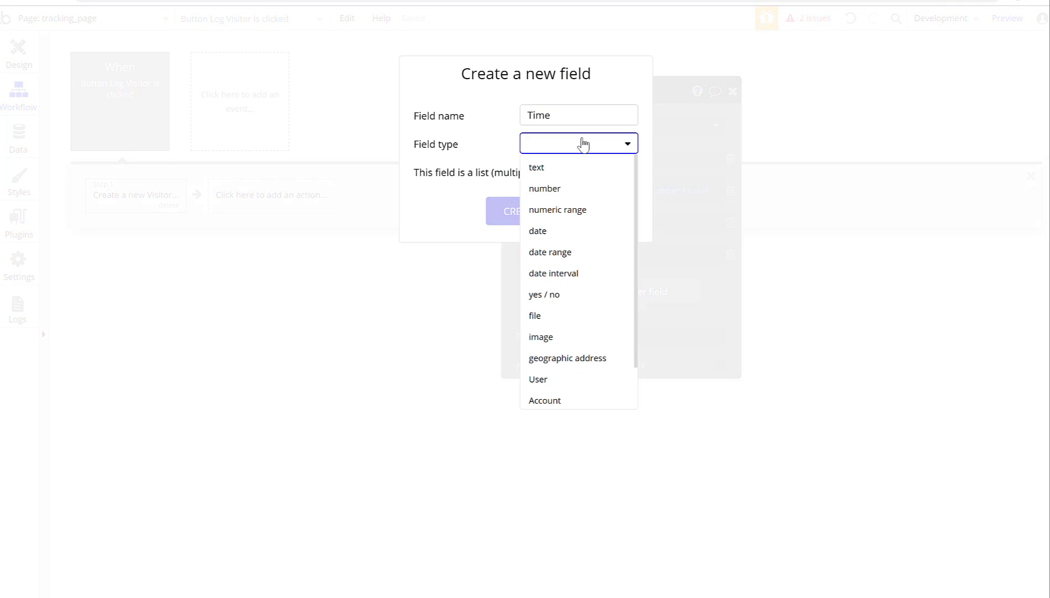
scroll(602, 222, "down", 2)
scroll(586, 213, "up", 2)
left_click(550, 170)
left_click(533, 211)
Set Date to plain Current date/time and remove the Time row from the step.
left_click(555, 223)
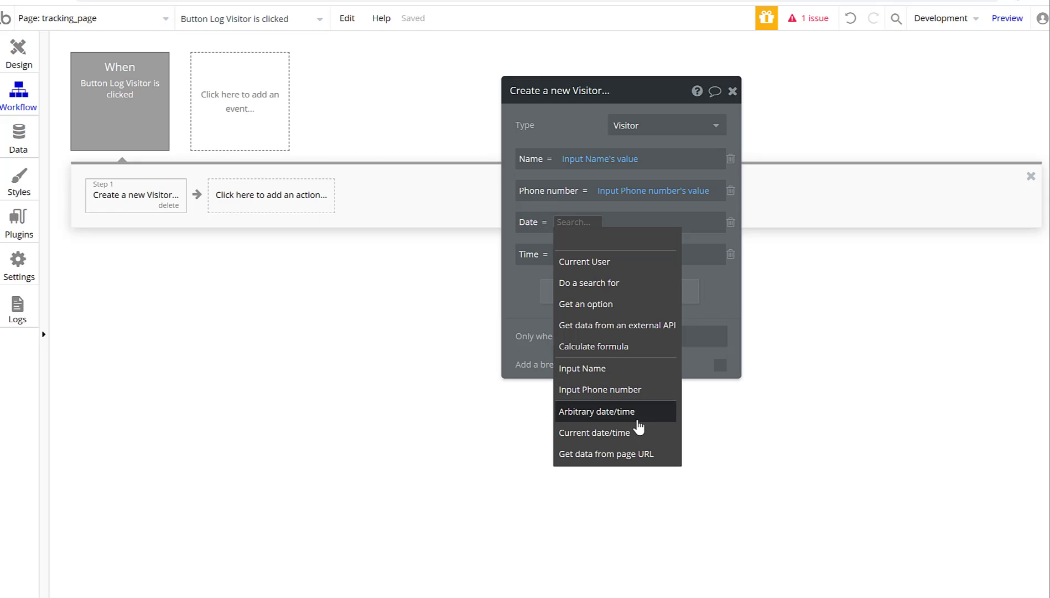
left_click(636, 440)
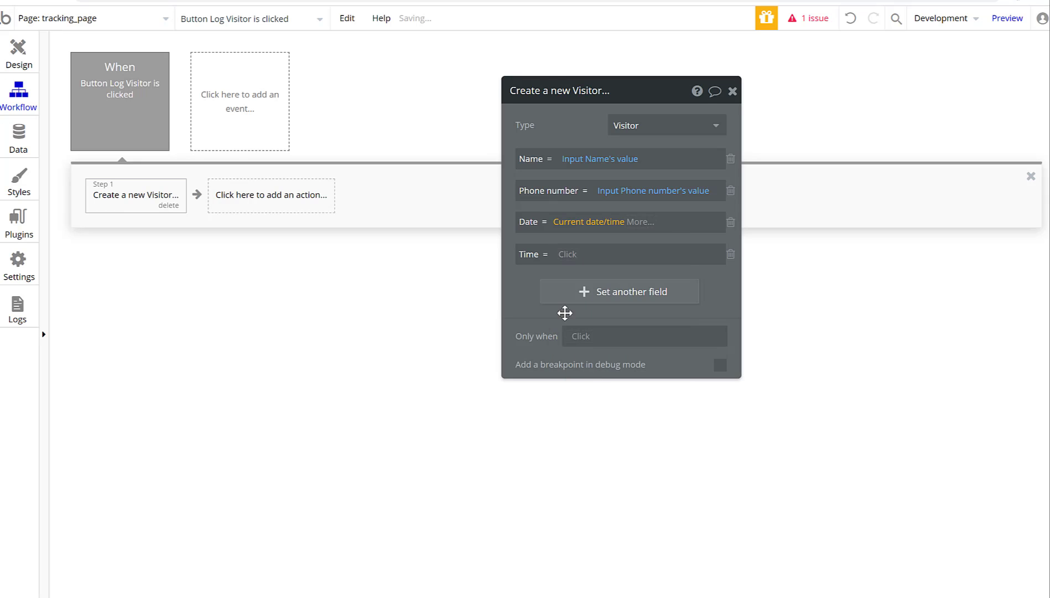
left_click(632, 222)
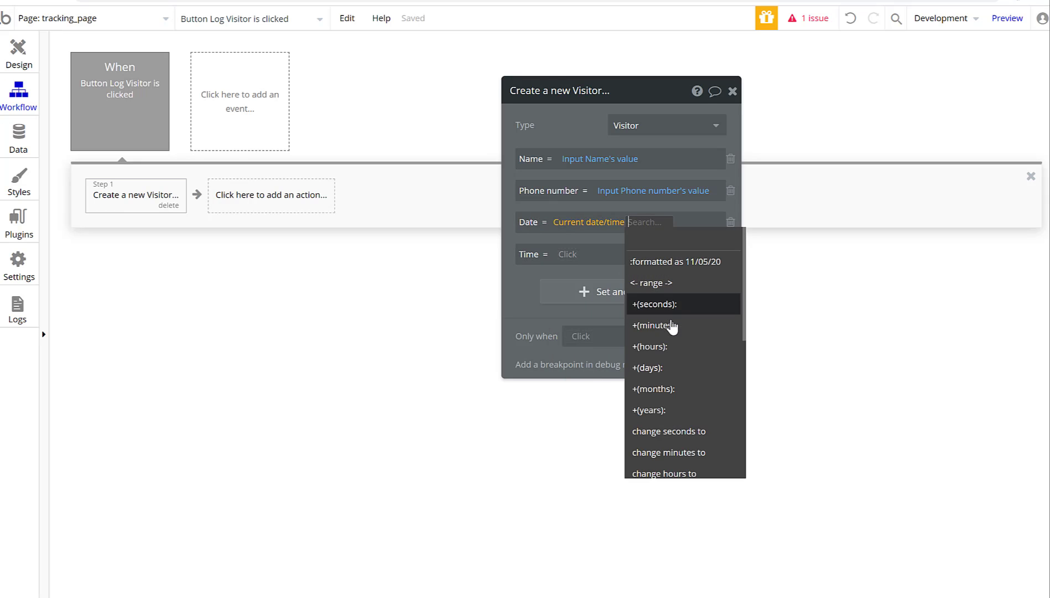
scroll(710, 442, "down", 2)
scroll(710, 443, "down", 3)
scroll(708, 438, "up", 6)
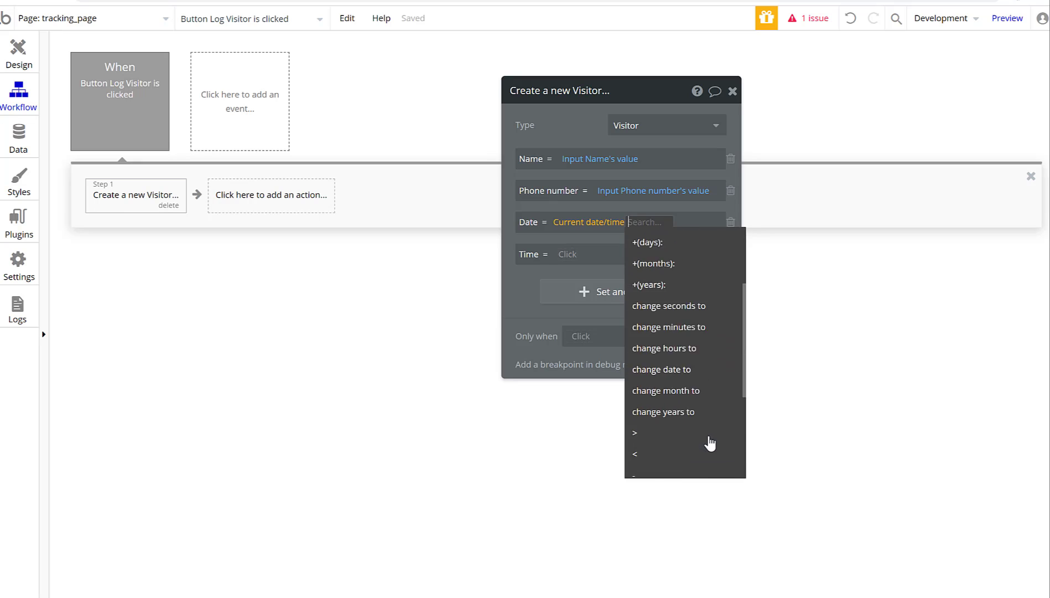
left_click(525, 295)
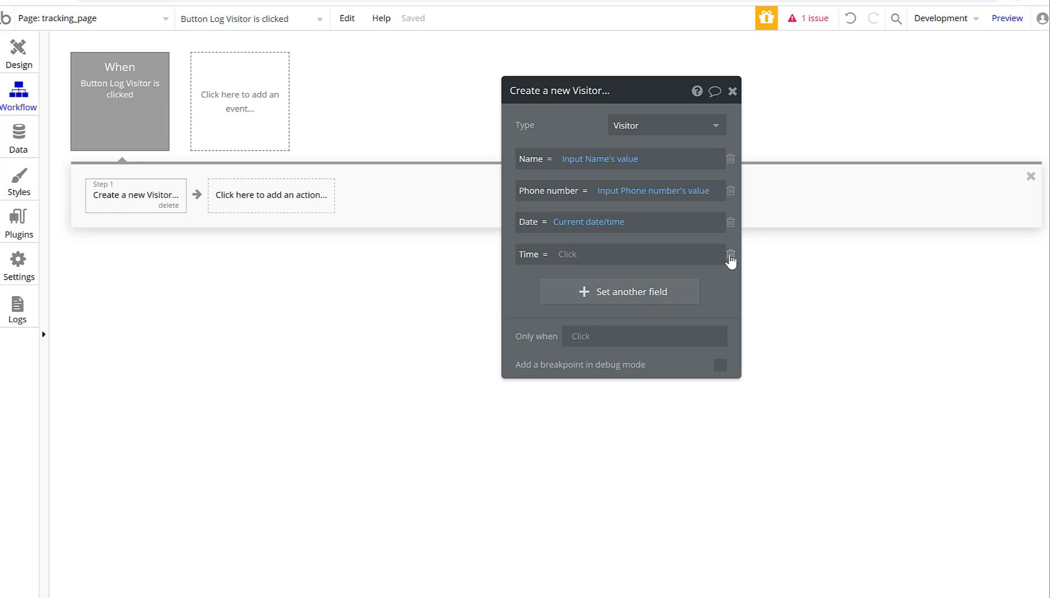
left_click(731, 256)
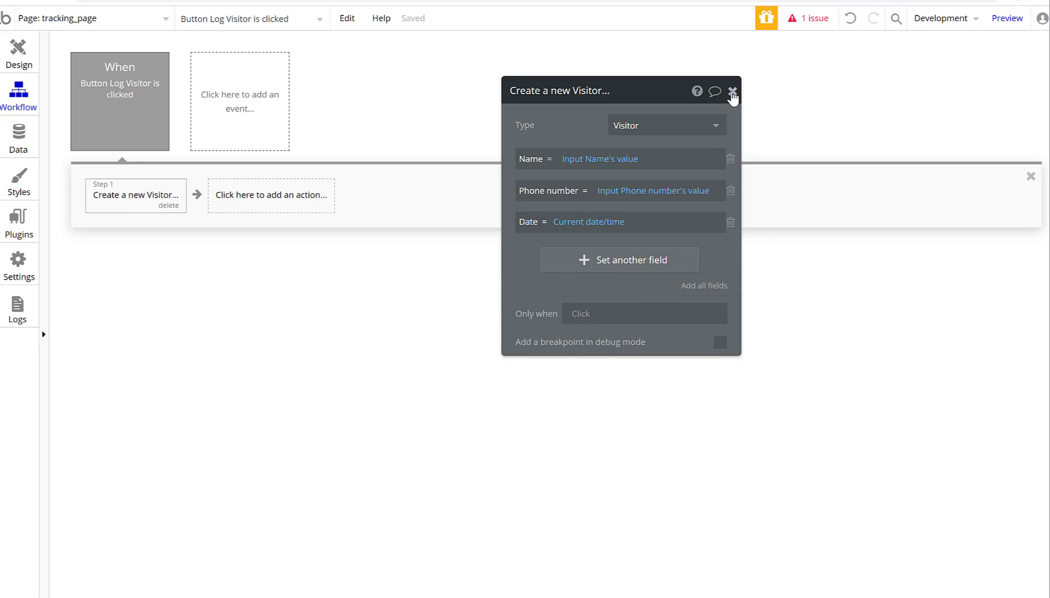
left_click(732, 91)
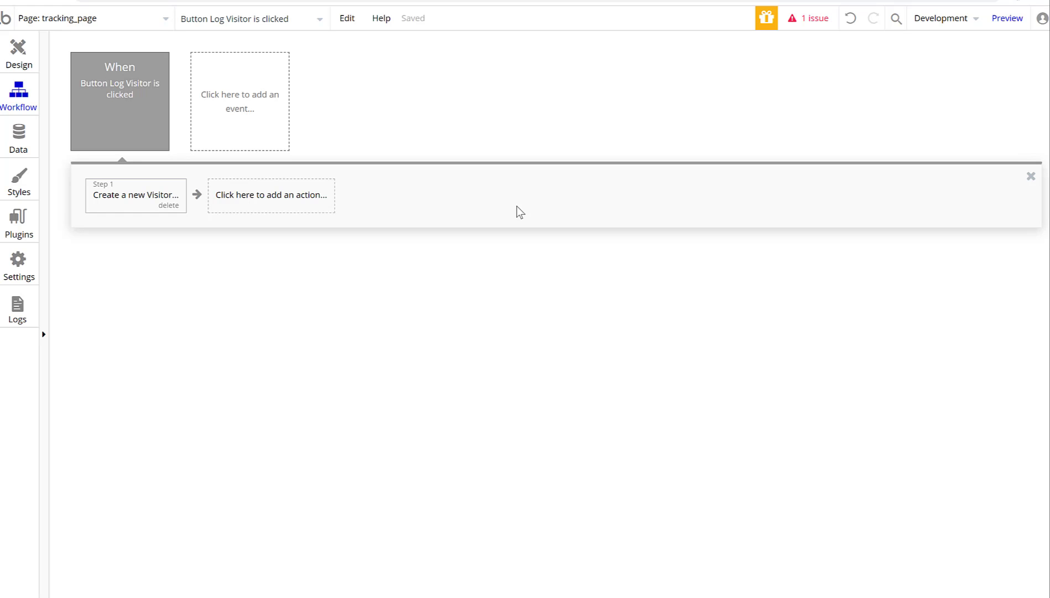
Uncheck 'Make this element fixed-width' in tracking_page's properties.
left_click(8, 71)
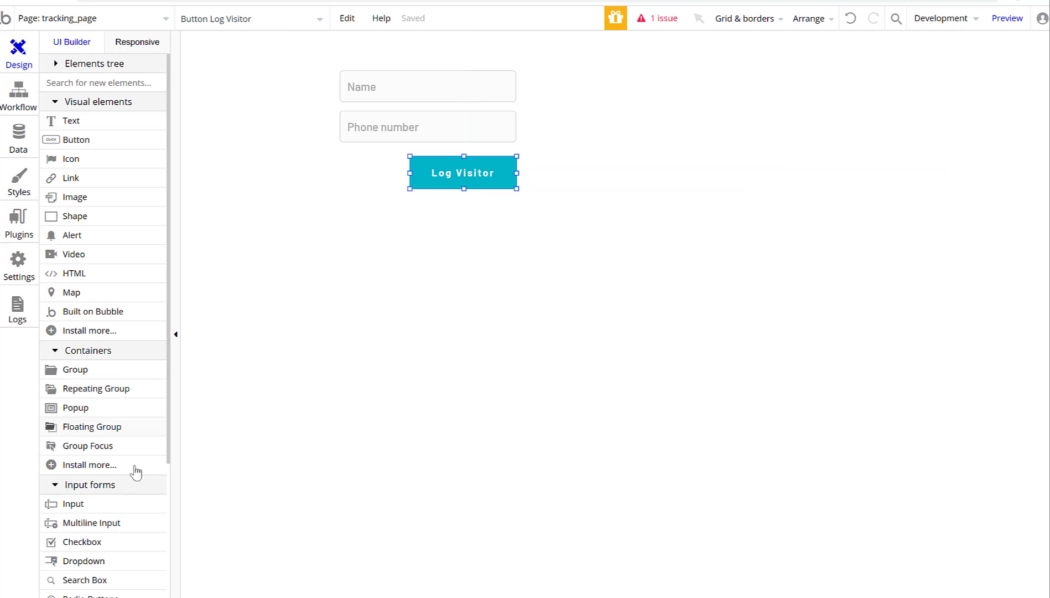
left_click(383, 269)
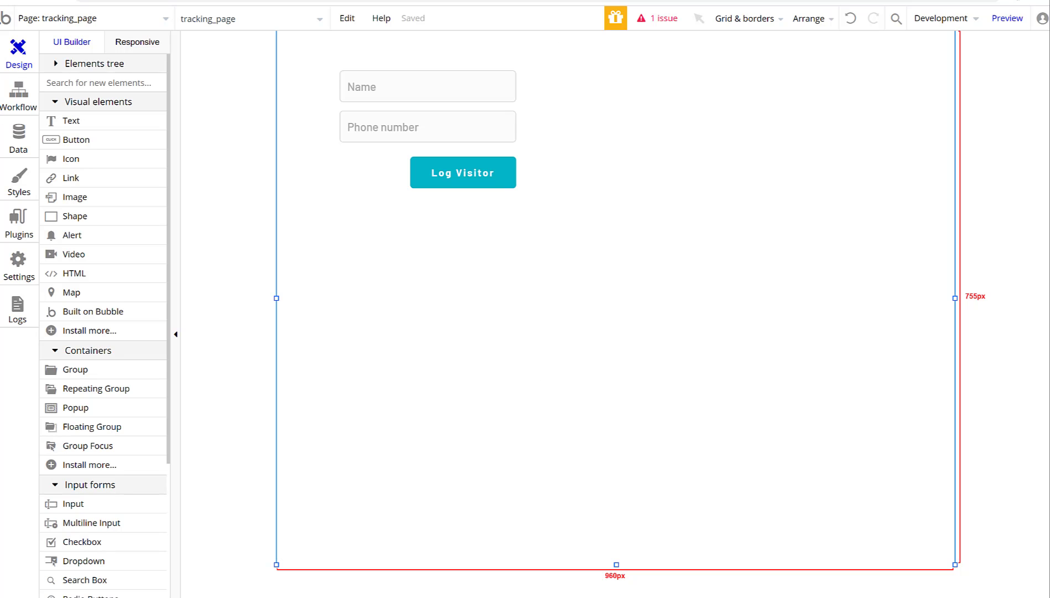
left_click(124, 45)
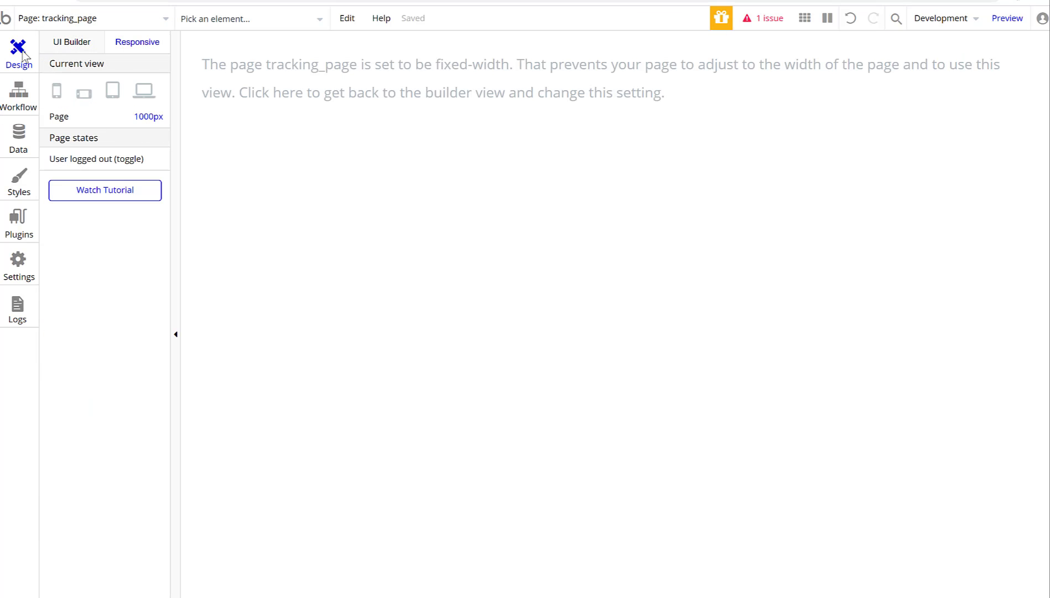
left_click(19, 88)
left_click(19, 49)
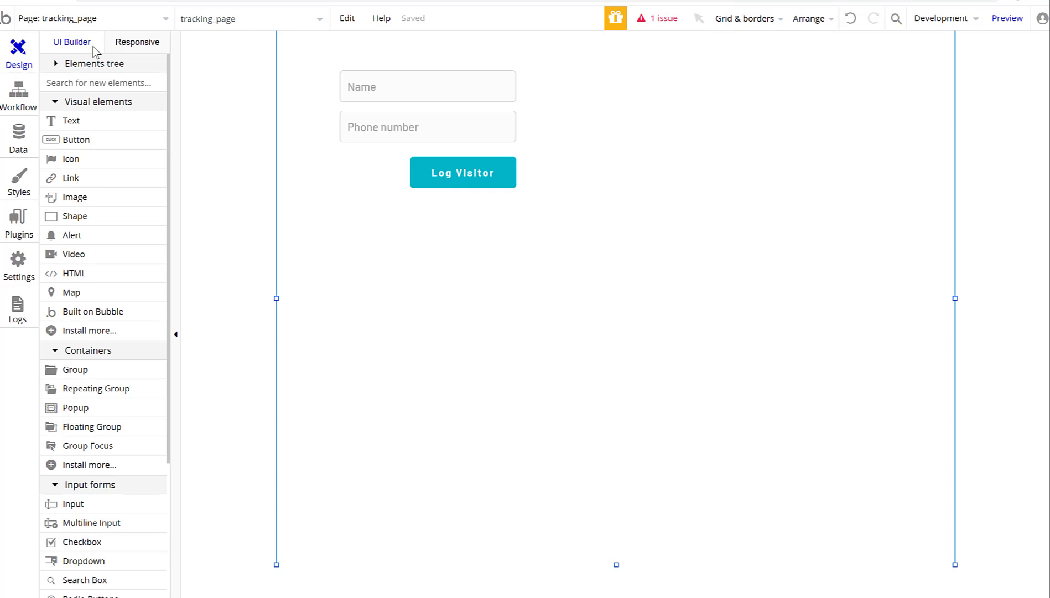
double_click(491, 269)
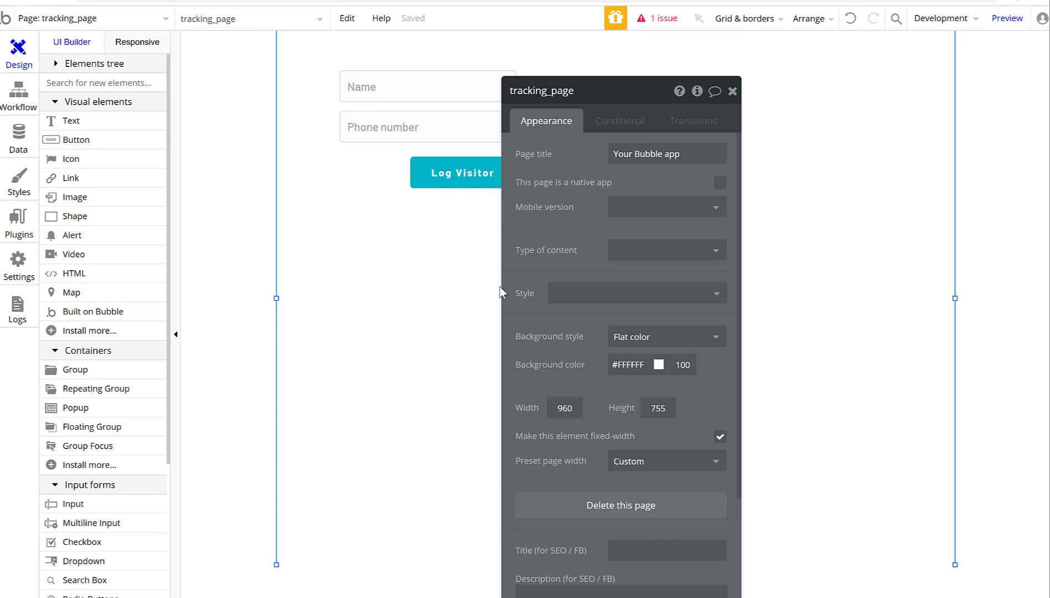
left_click(721, 436)
left_click(736, 90)
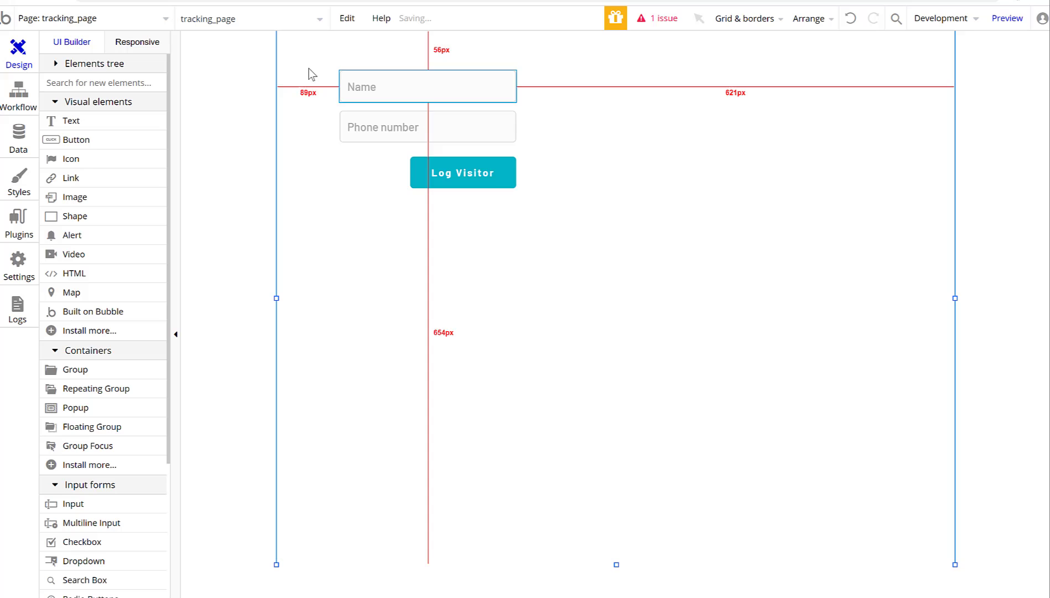
Preview tracking_page at mobile width in the Responsive view, then go back to the builder.
left_click(158, 44)
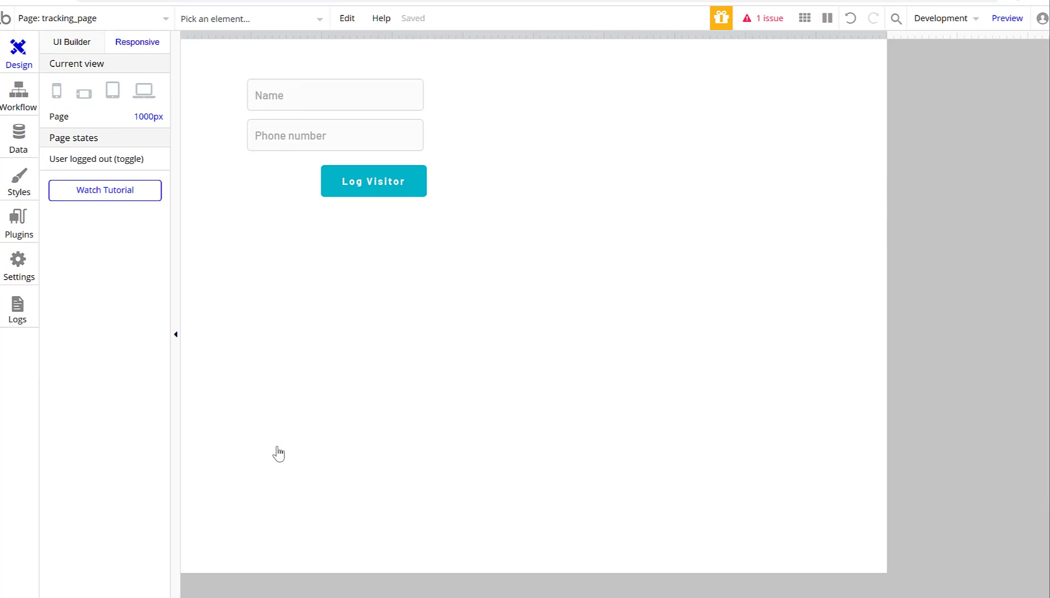
left_click(56, 91)
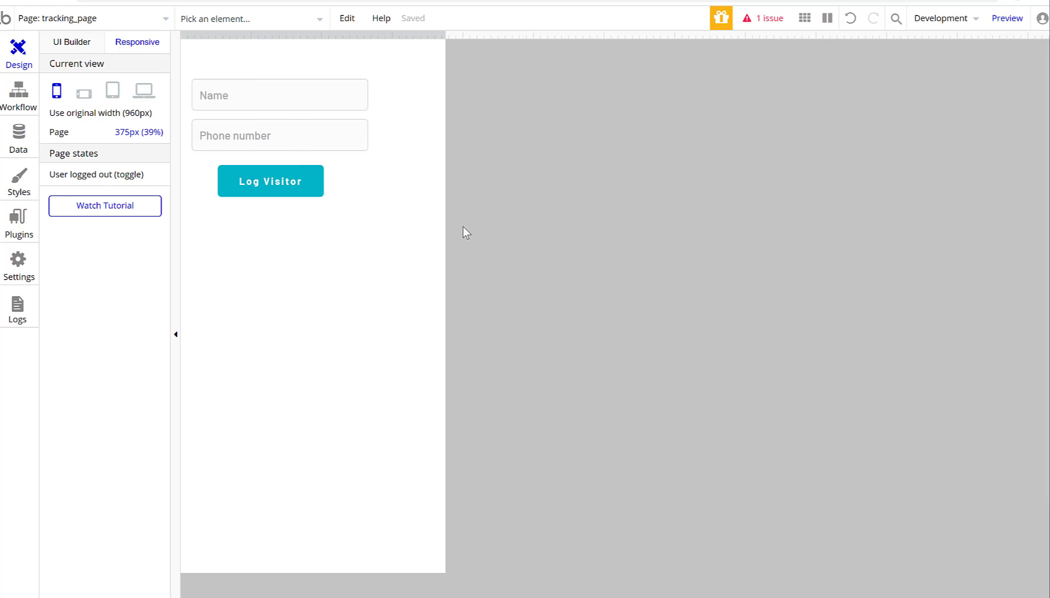
left_click(73, 44)
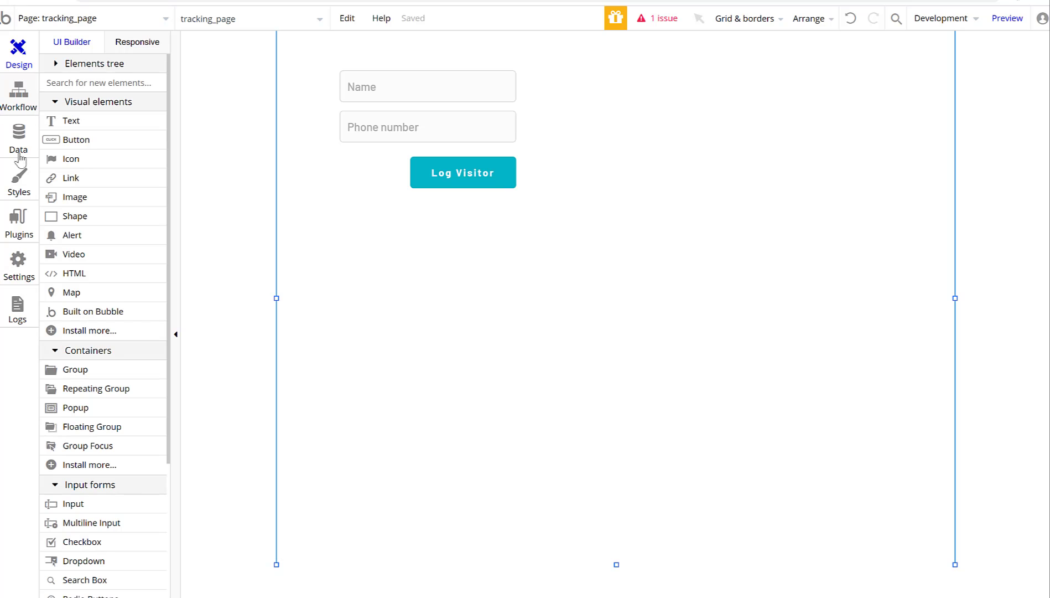
Draw a repeating group below the visitor form and set its width to 360.
left_click(62, 390)
mouse_move(295, 196)
left_mouse_down()
mouse_move(497, 317)
mouse_move(640, 561)
left_mouse_up()
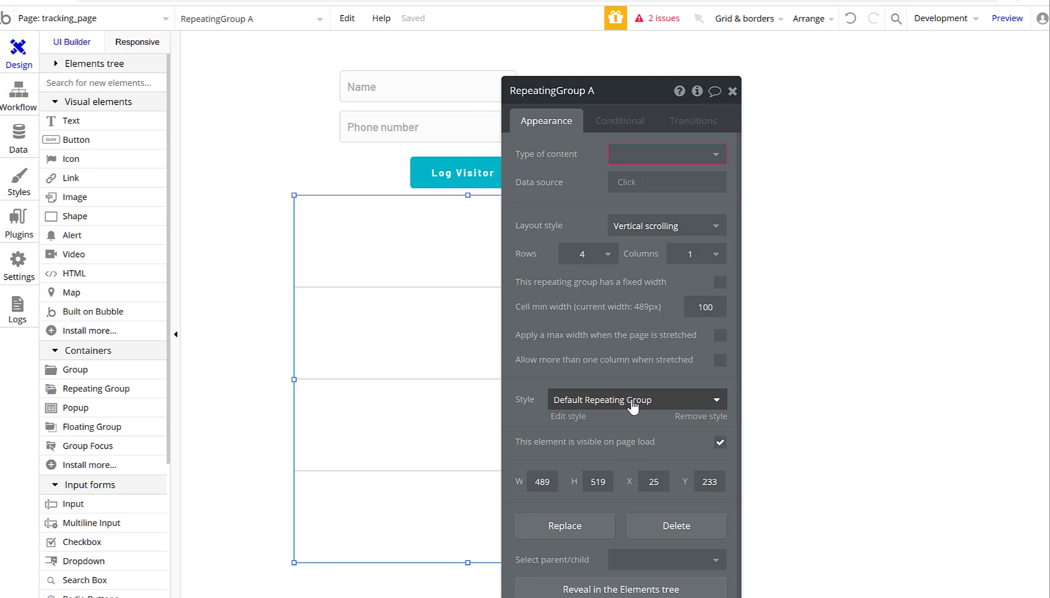
left_click(543, 482)
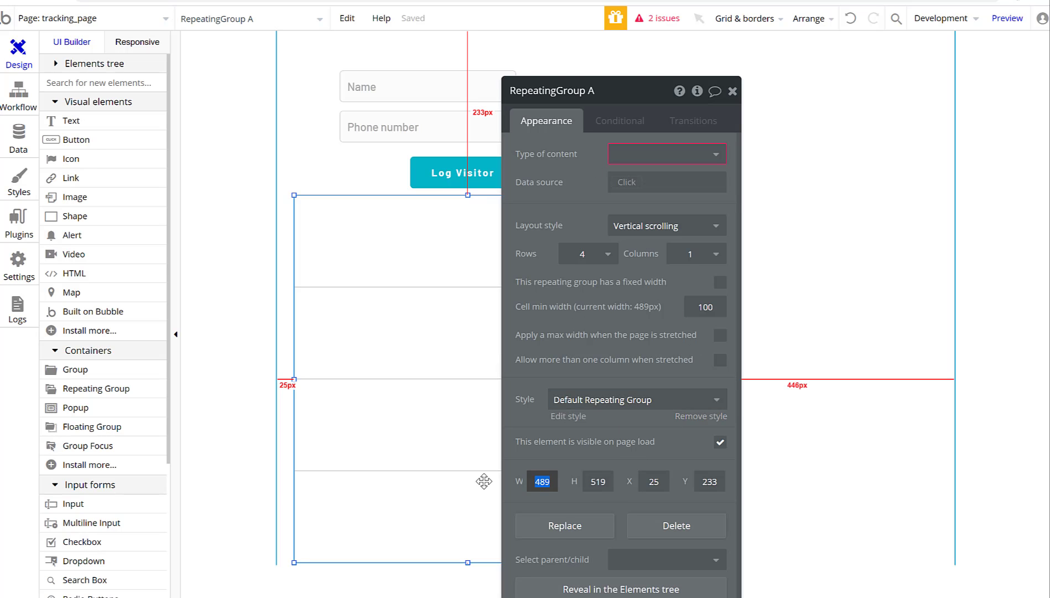
type("360")
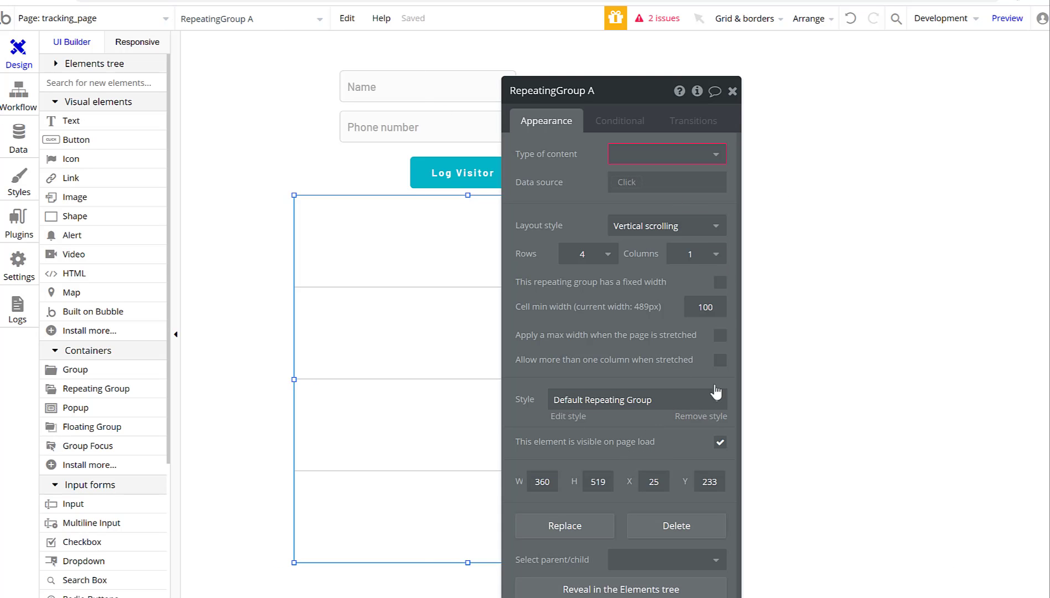
left_click(733, 91)
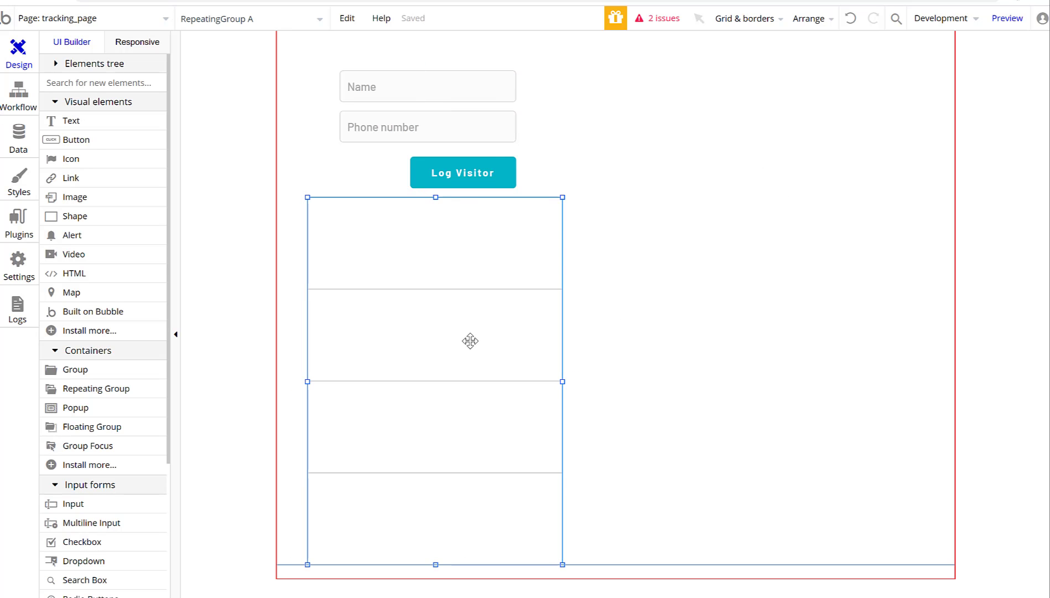
scroll(624, 385, "down", 8)
scroll(444, 214, "up", 8)
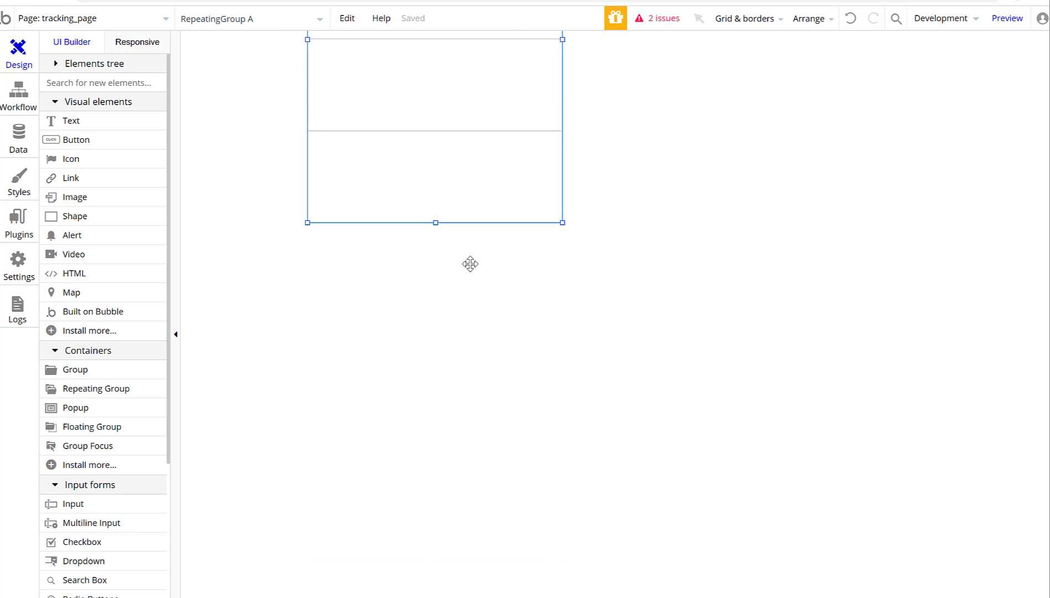
Set the repeating group's content type to Visitor and its data source to Search for Visitors.
double_click(464, 290)
left_click(652, 154)
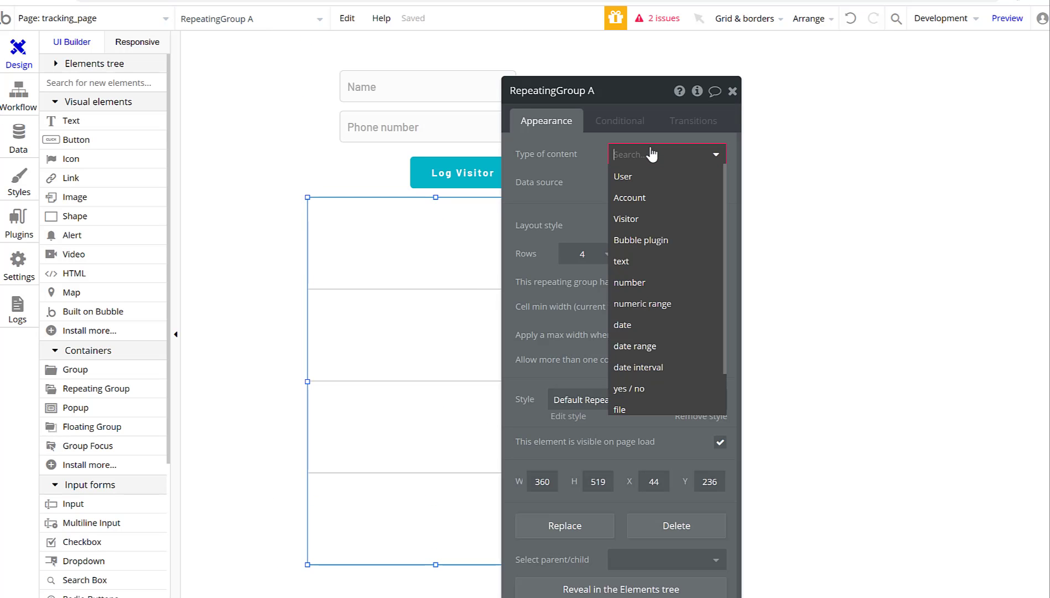
left_click(641, 222)
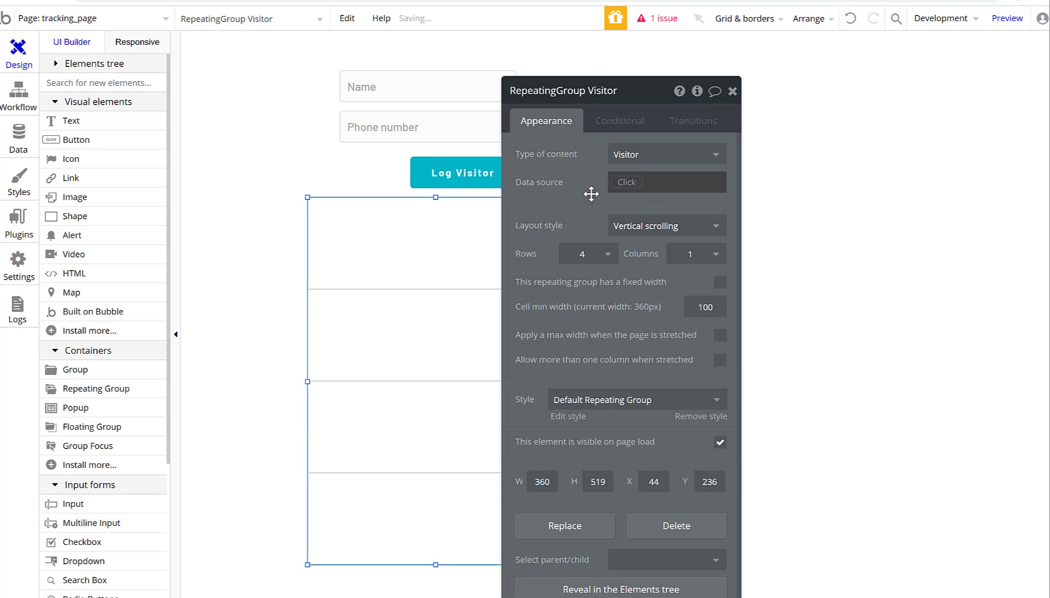
left_click(626, 182)
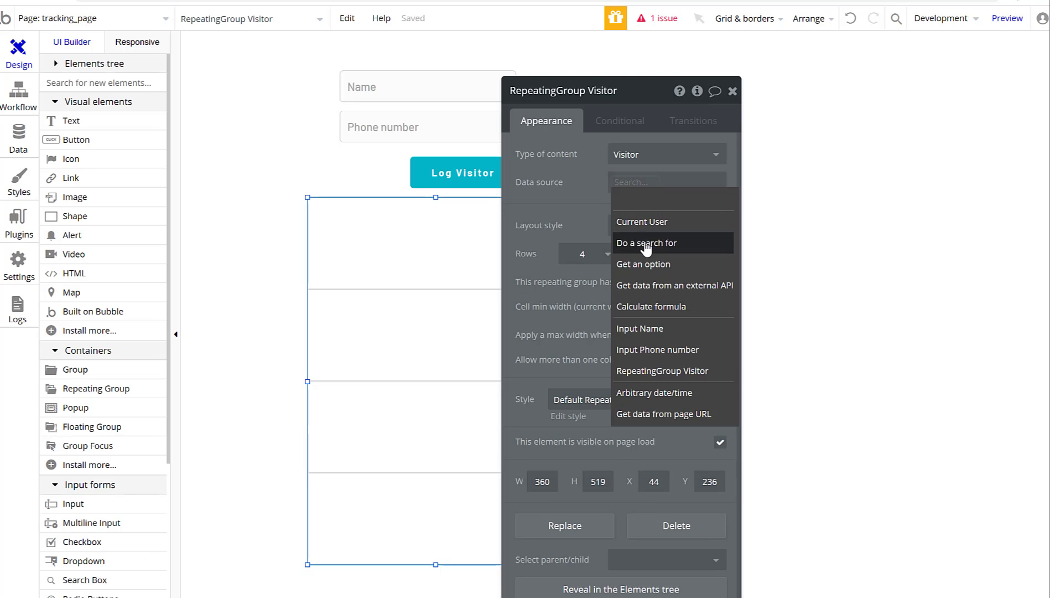
left_click(636, 243)
left_click(394, 126)
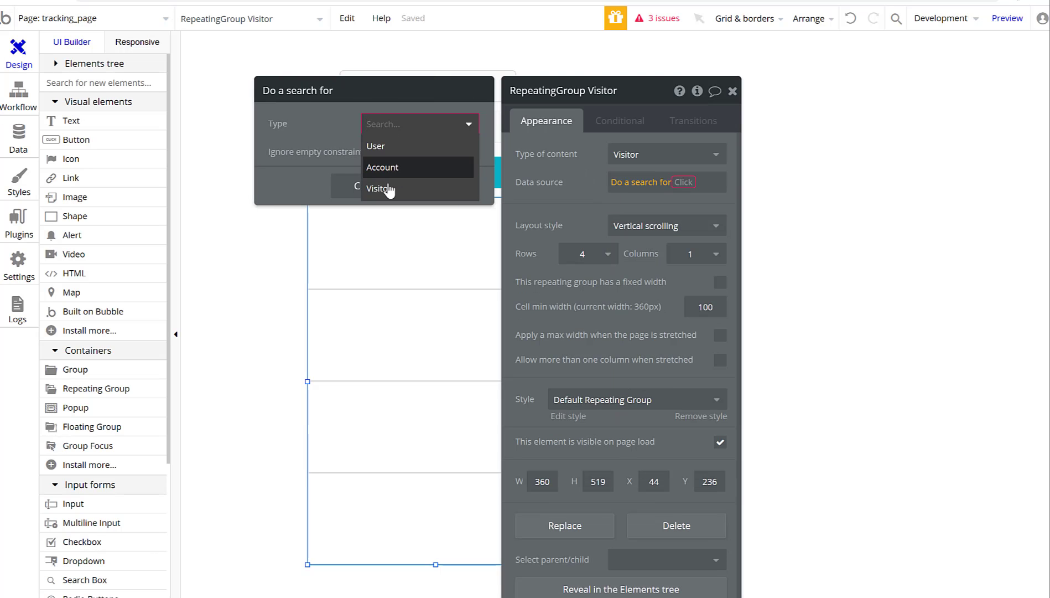
left_click(388, 187)
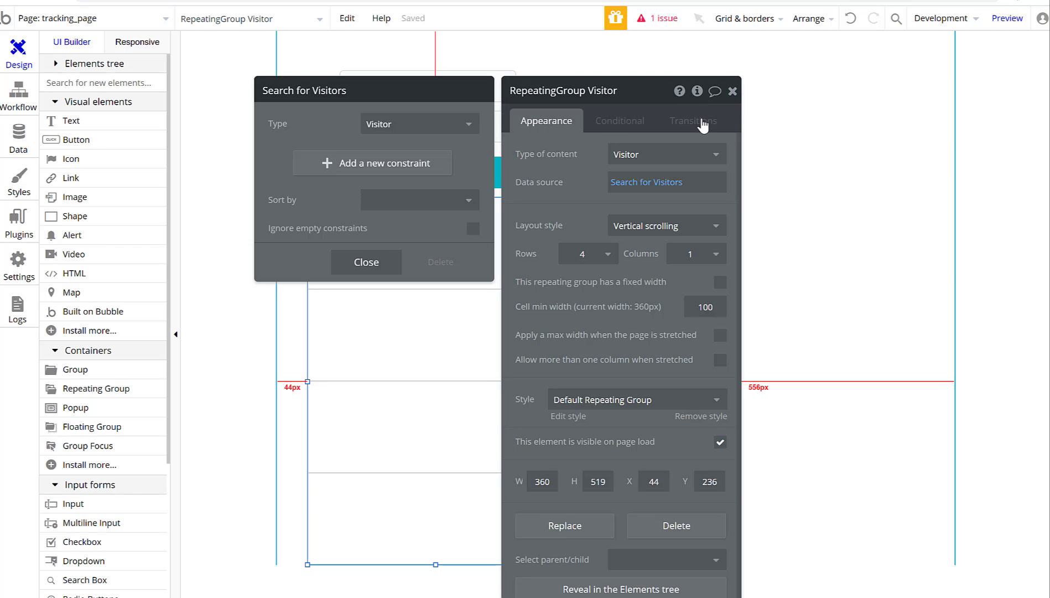
left_click(314, 165)
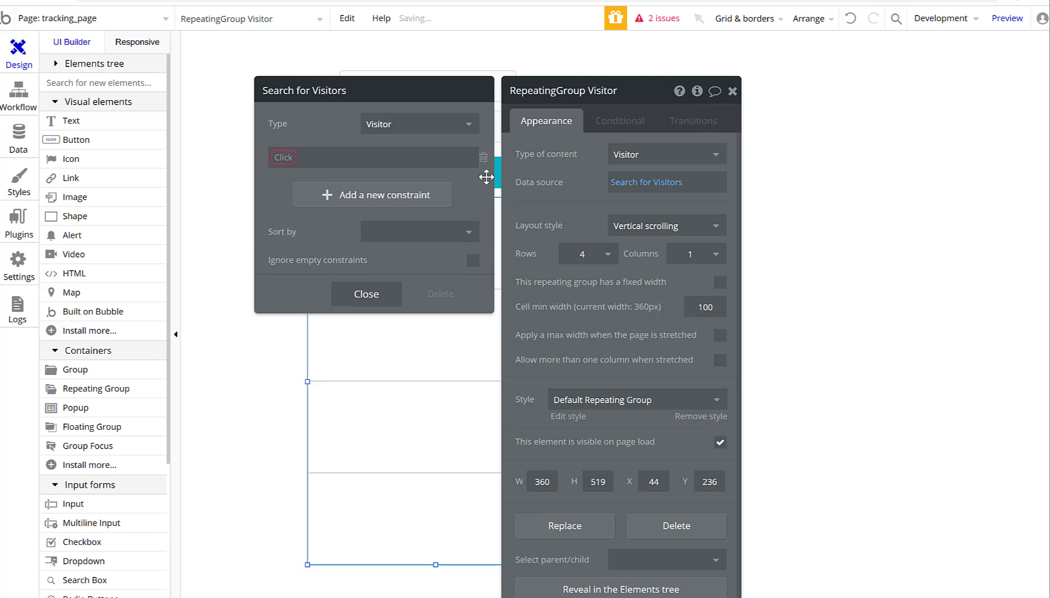
left_click(484, 158)
left_click(367, 262)
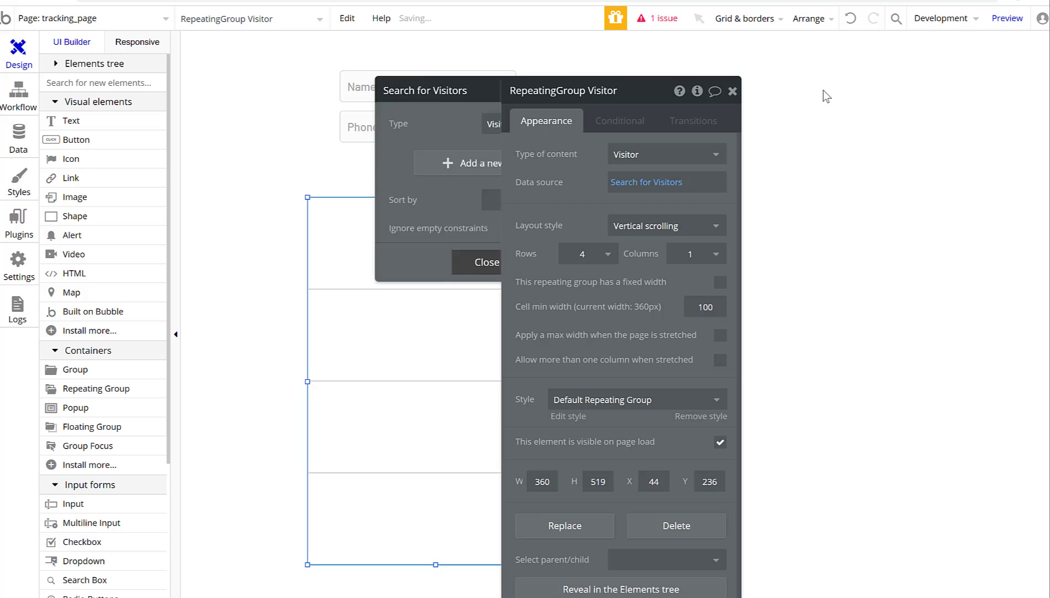
left_click(733, 91)
Move the repeating group about 78px lower beneath the Log Visitor button.
left_click_drag(470, 272, 469, 306)
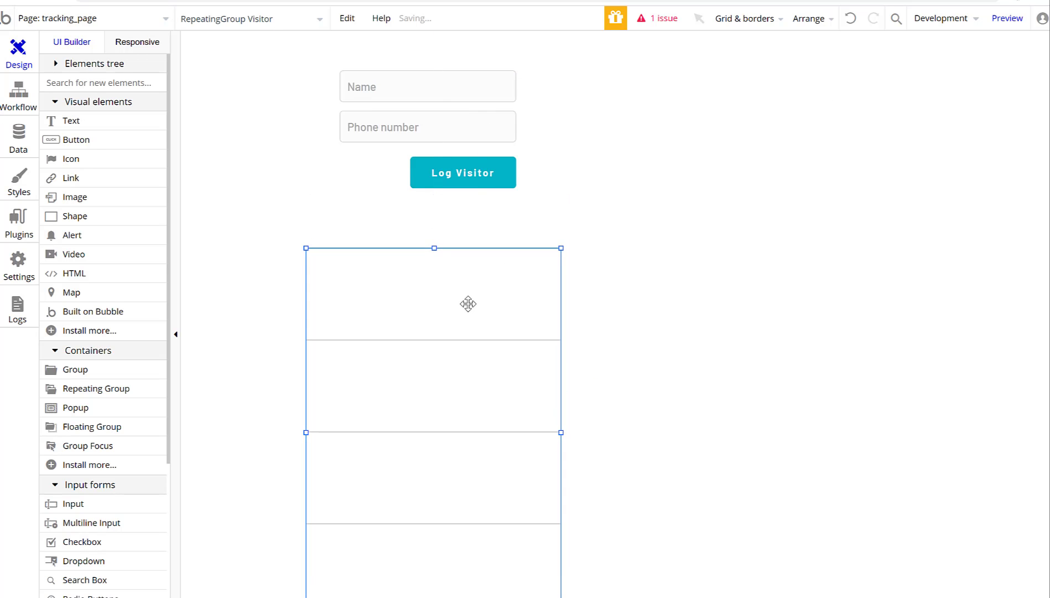
left_click(691, 199)
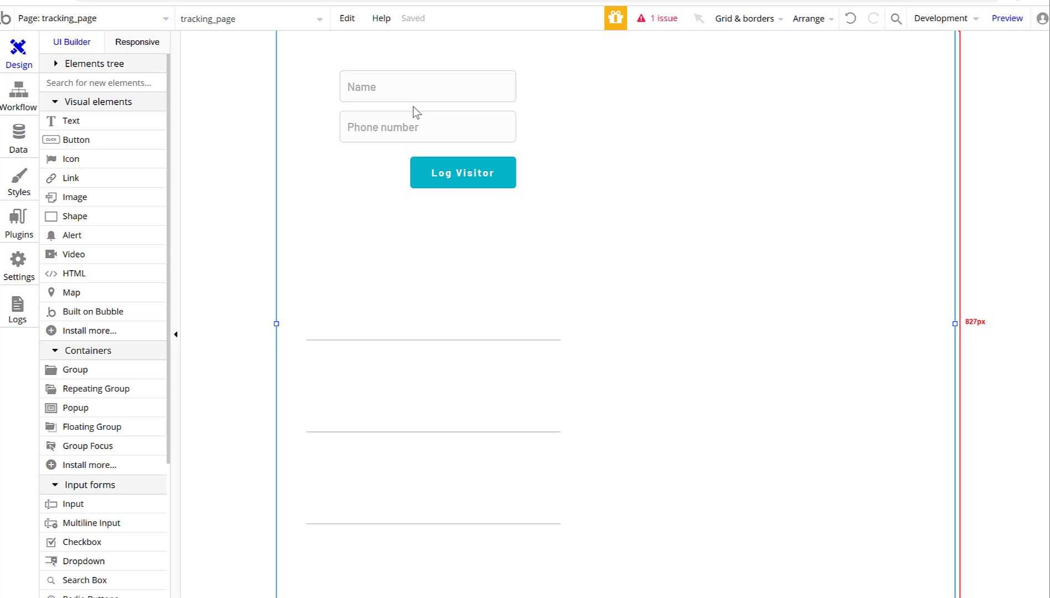
scroll(415, 110, "down", 8)
scroll(598, 244, "up", 8)
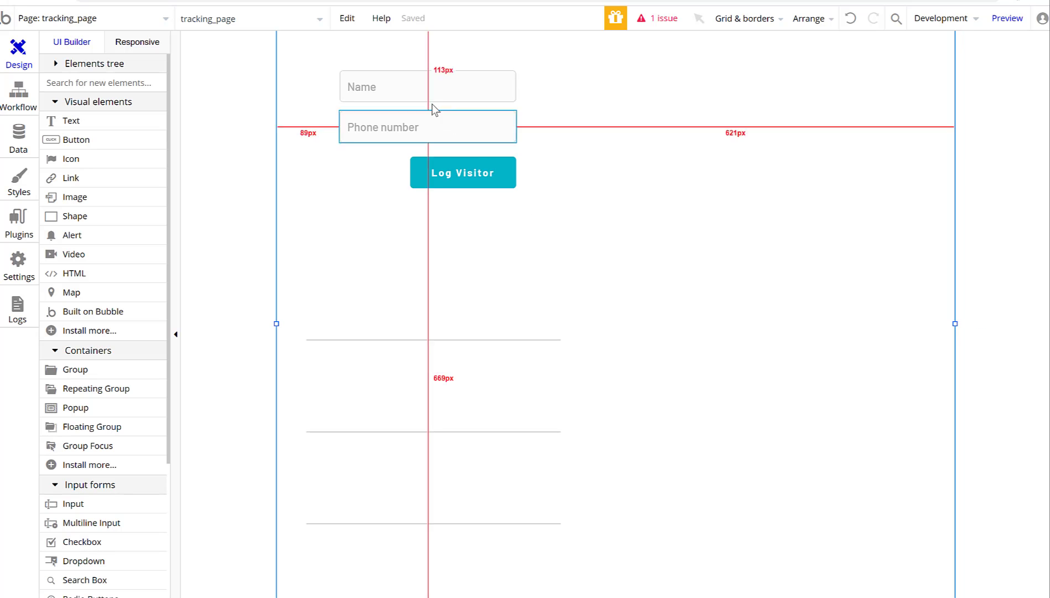
Reopen the Create a new Visitor step and add a new text field named Account.
double_click(460, 170)
left_click(596, 219)
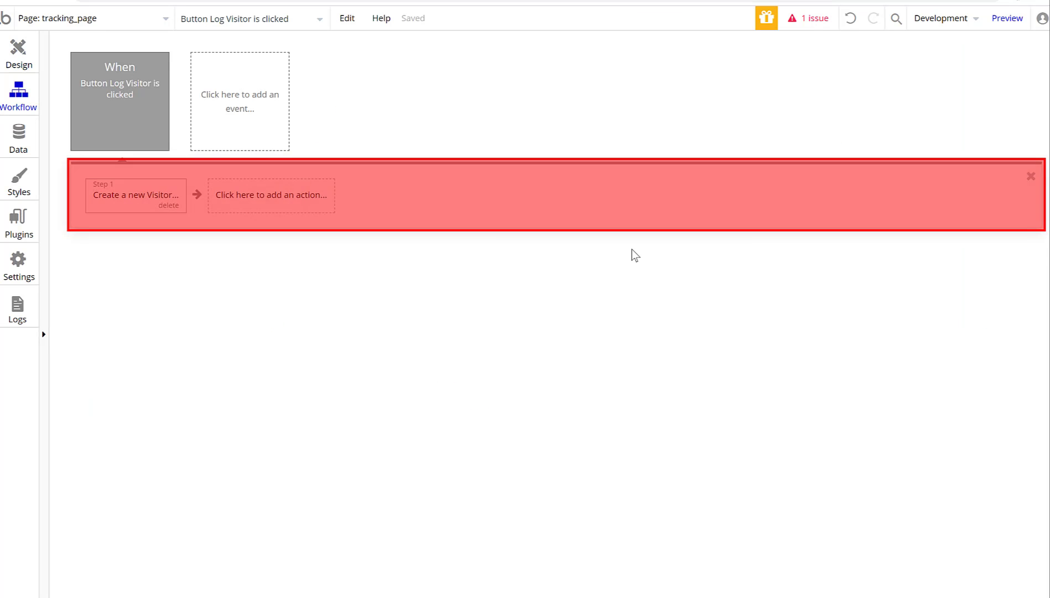
left_click(142, 205)
left_click(568, 269)
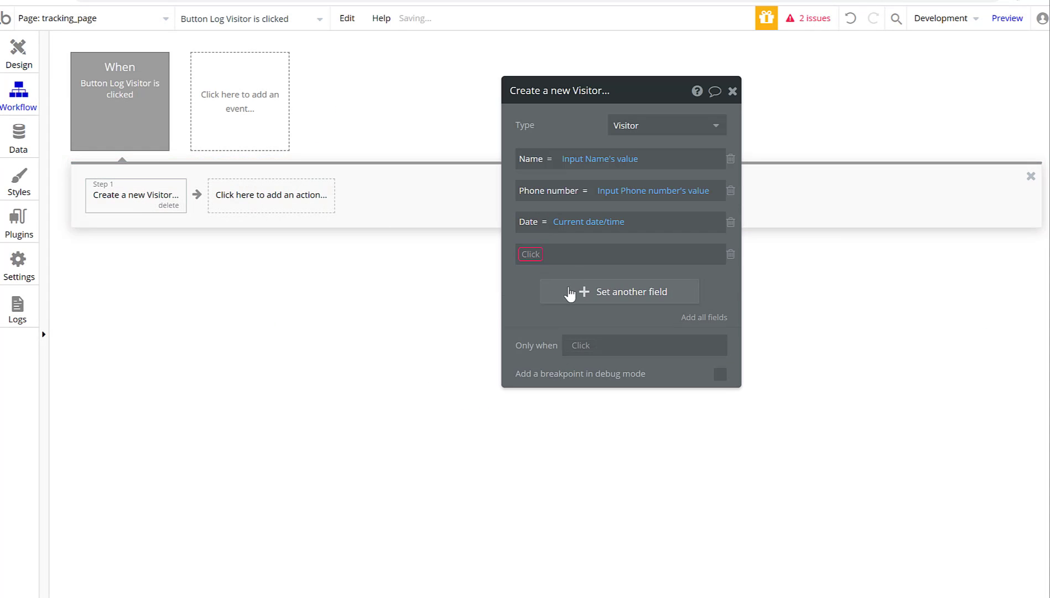
left_click(528, 257)
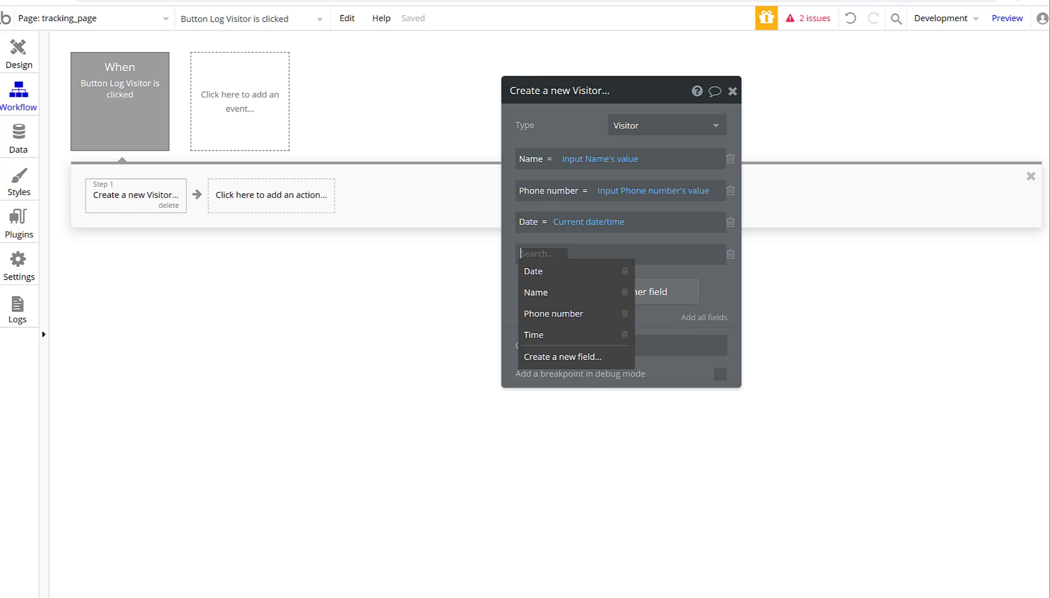
type("Account")
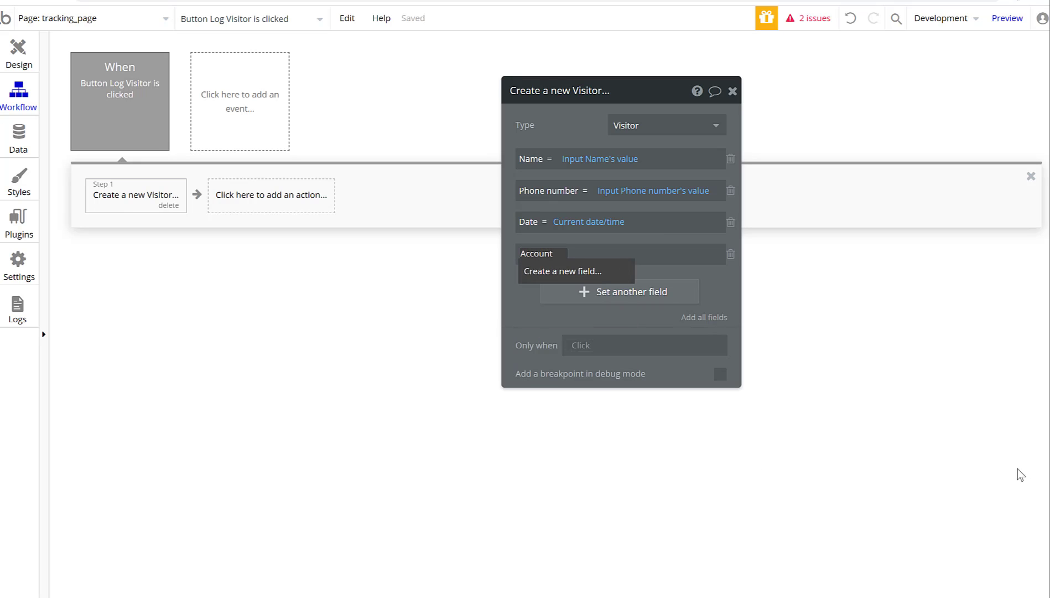
left_click(587, 275)
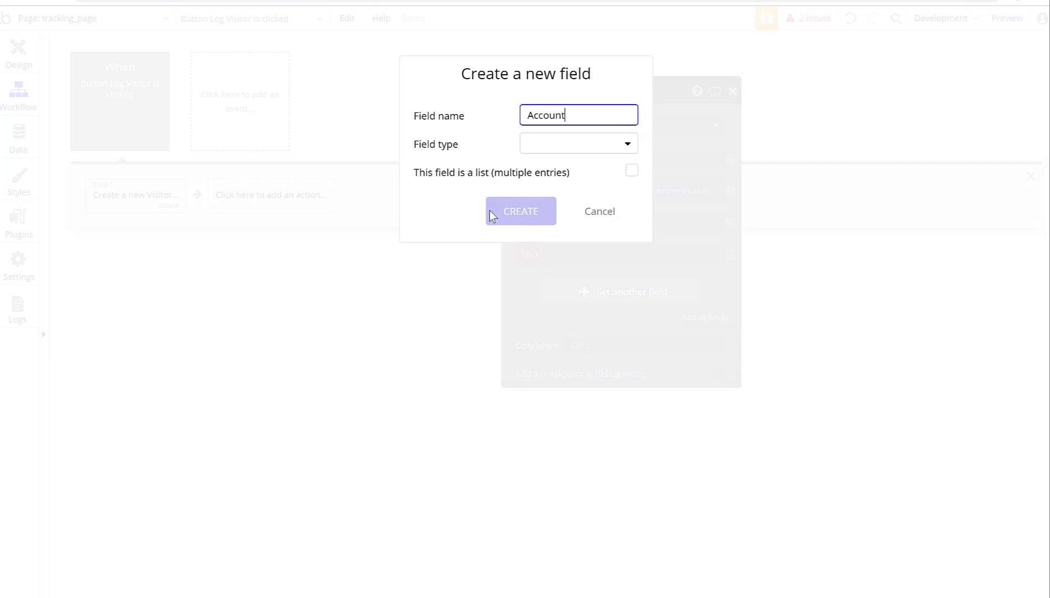
left_click(546, 145)
left_click(550, 166)
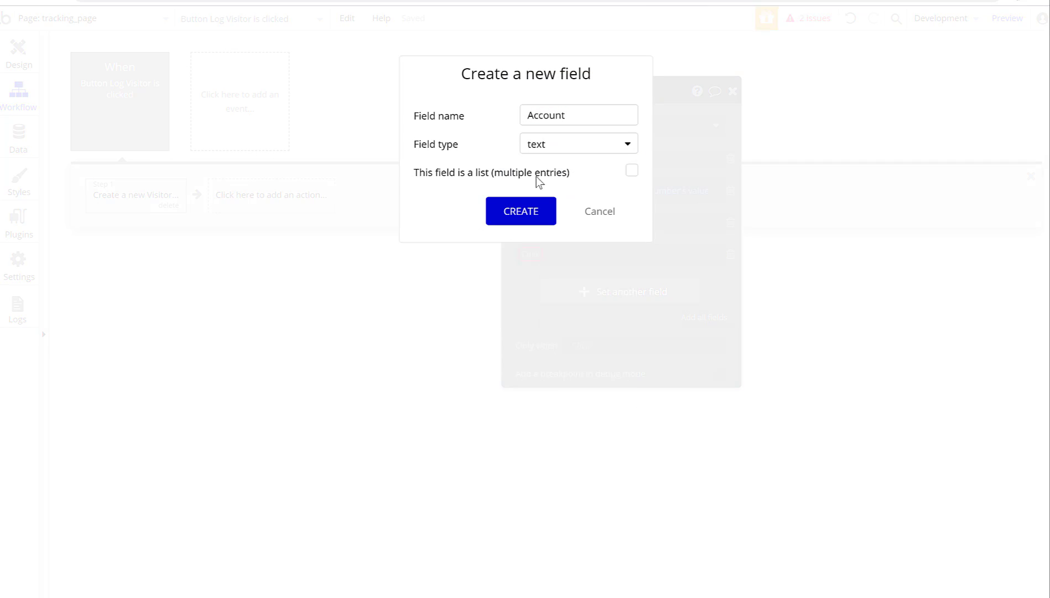
left_click(522, 214)
Set Account's value to Current User's Company.
left_click(575, 254)
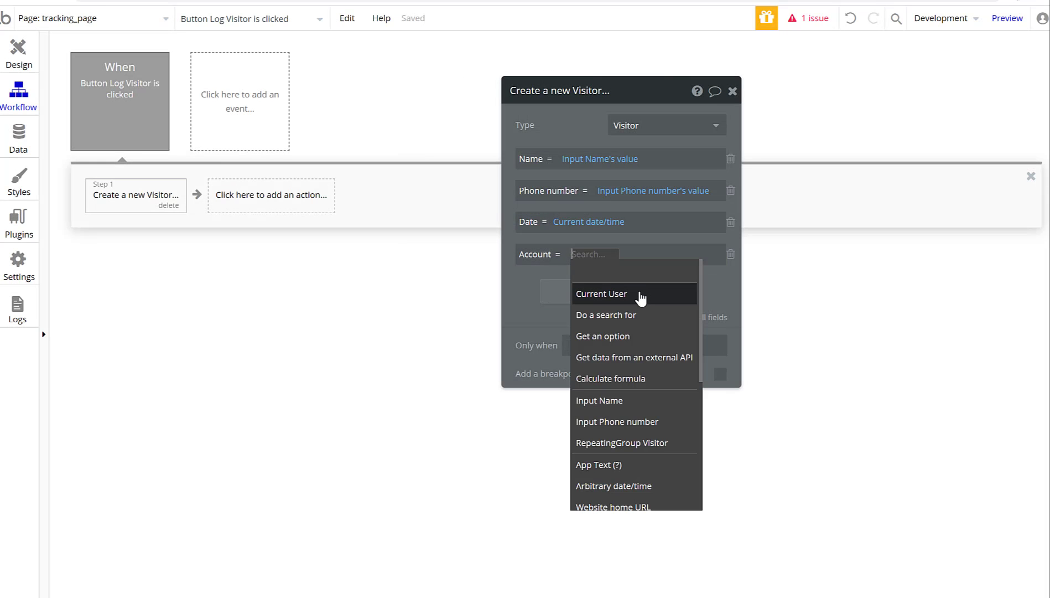
left_click(640, 297)
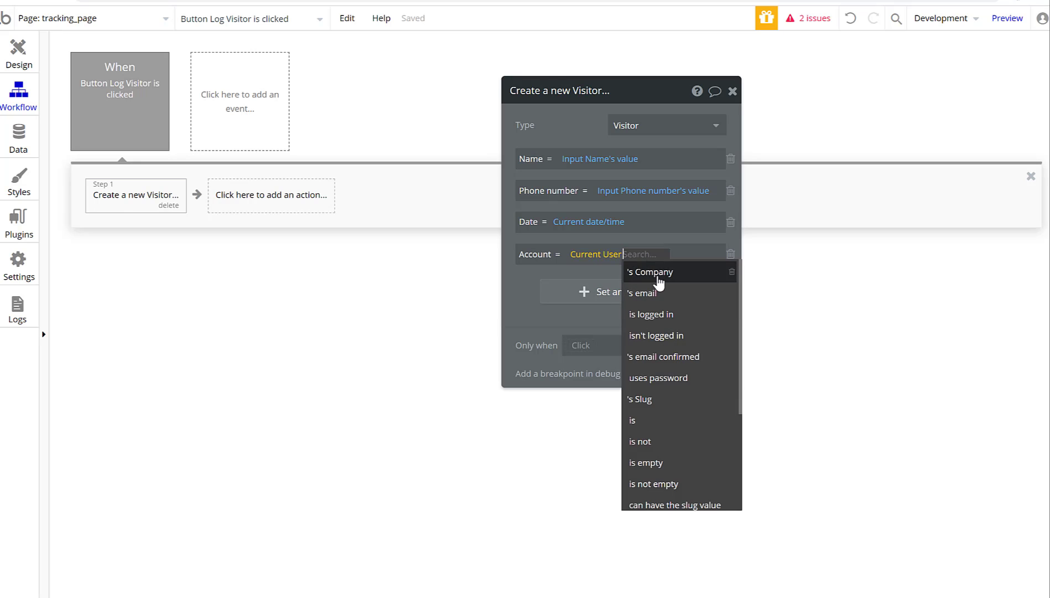
left_click(659, 274)
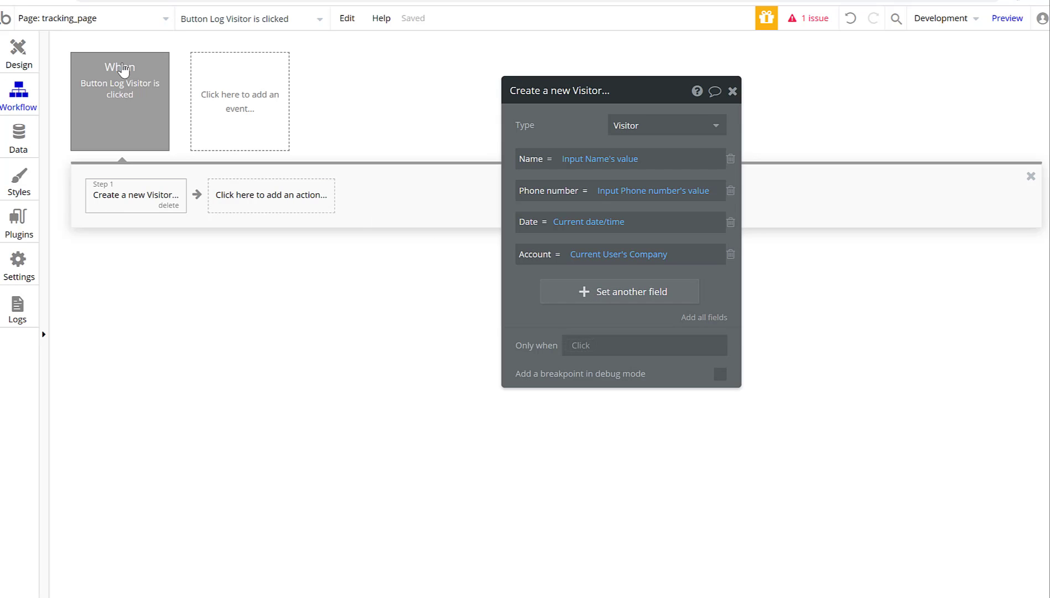
Close the Create a new Visitor action editor and return to the page design.
left_click(732, 92)
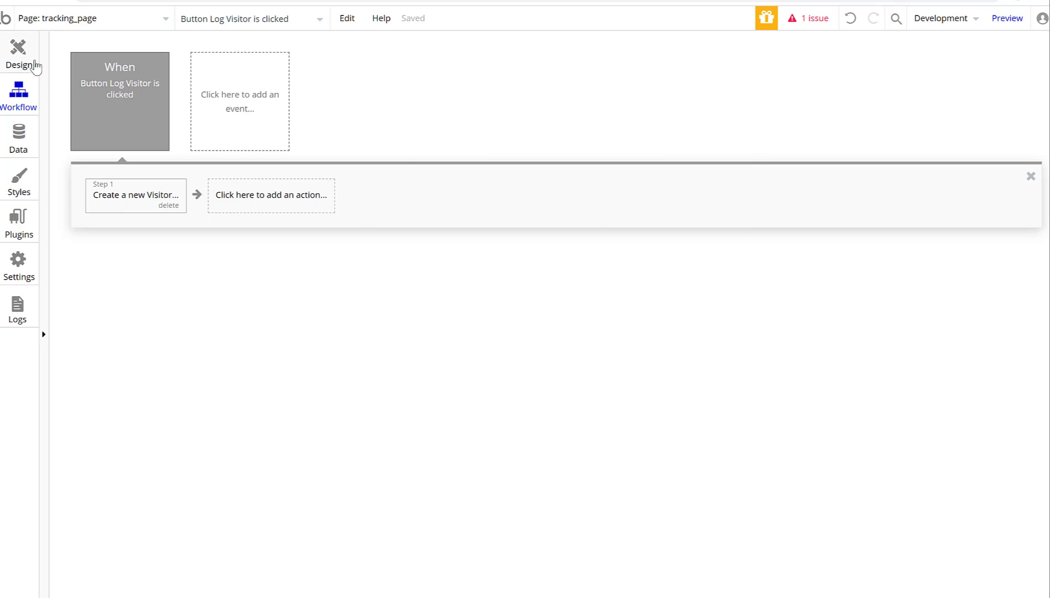
left_click(34, 66)
Select RepeatingGroup Visitor and open its Search for Visitors data source.
left_click(376, 374)
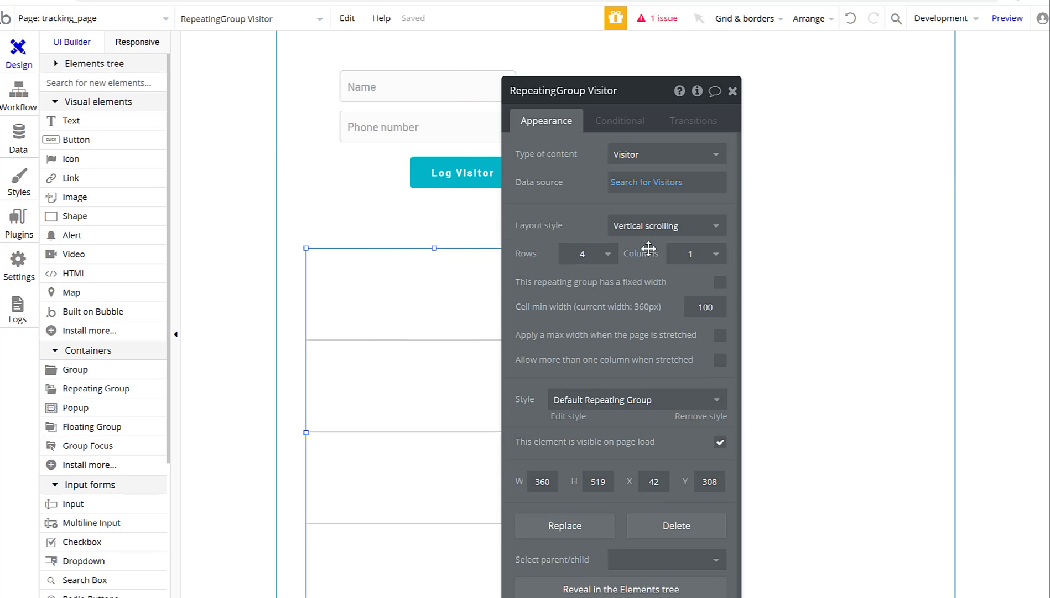
left_click(663, 195)
left_click(361, 166)
left_click(294, 158)
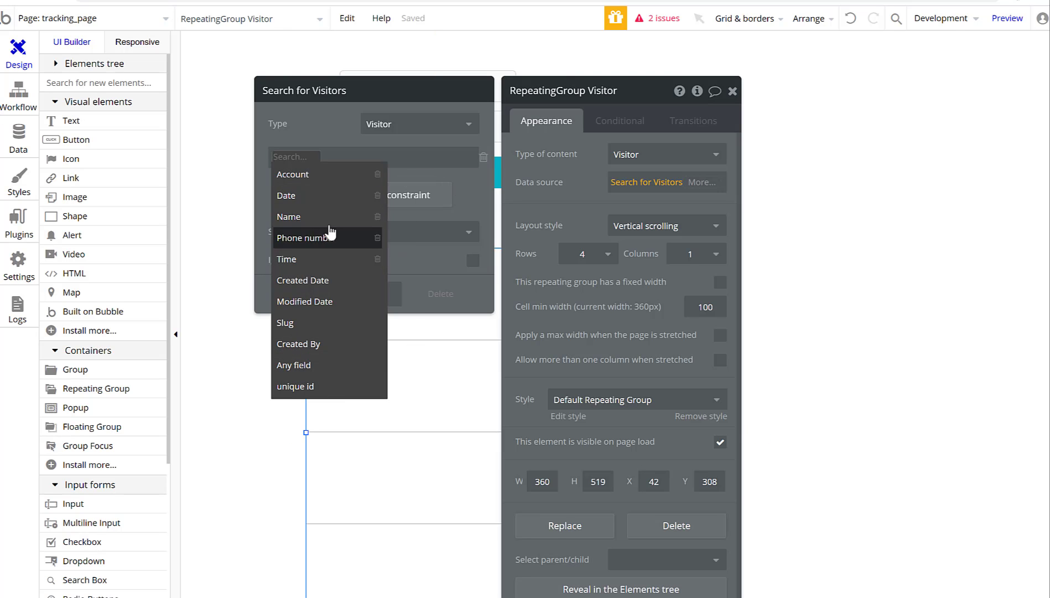
left_click(477, 215)
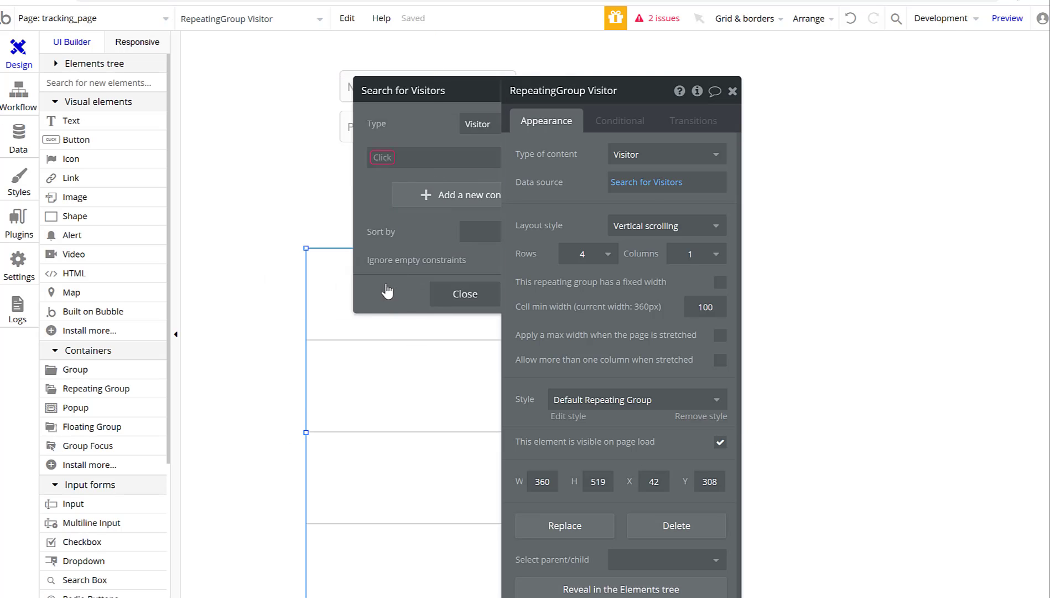
left_click(465, 293)
left_click(623, 196)
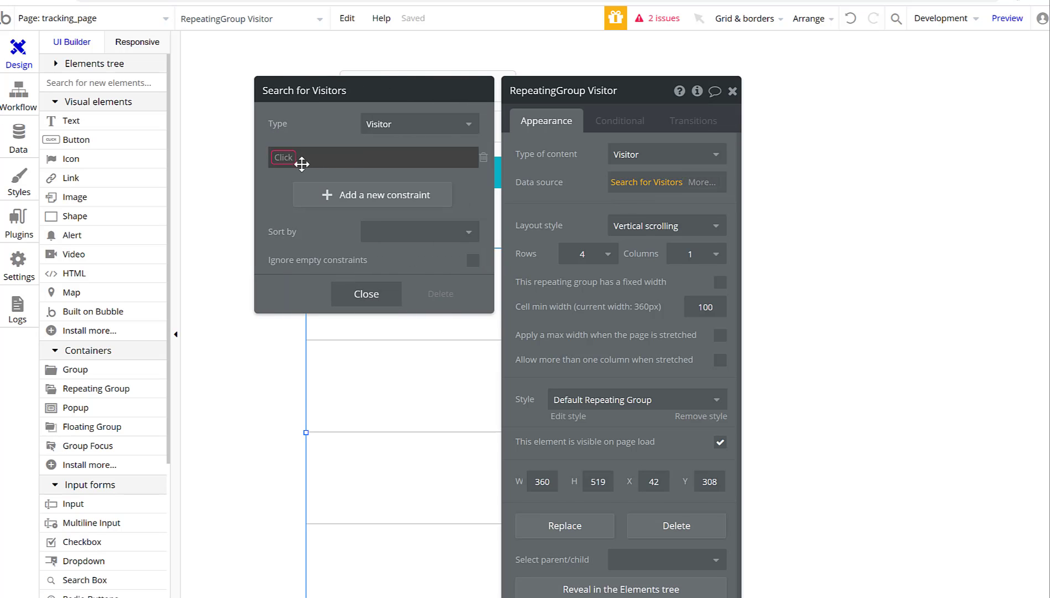
Add the search constraint Account = Current User's Company, then close the settings.
left_click(300, 160)
left_click(298, 173)
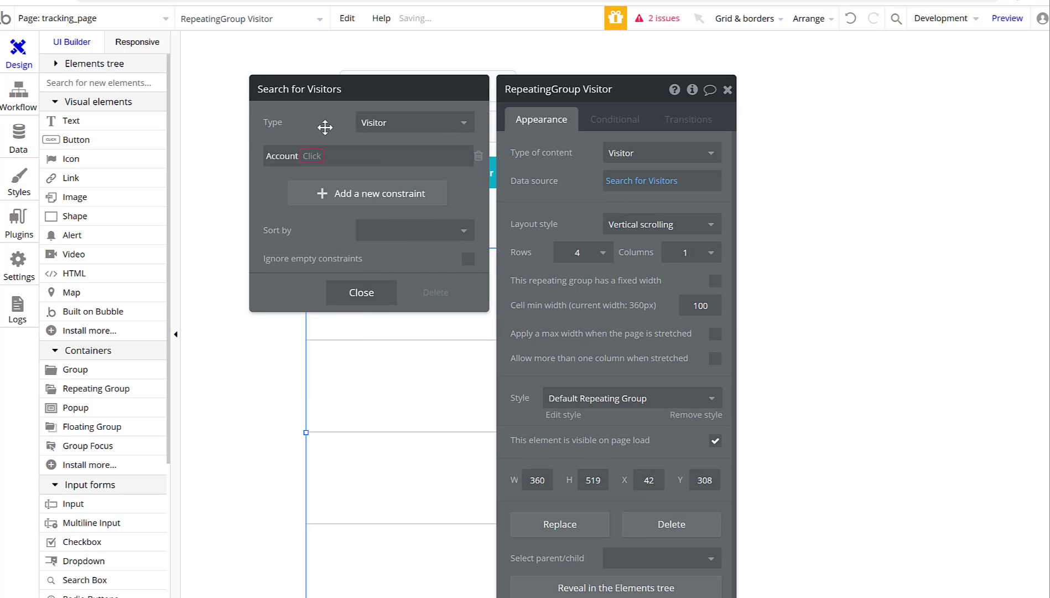
left_click(312, 156)
left_click(321, 174)
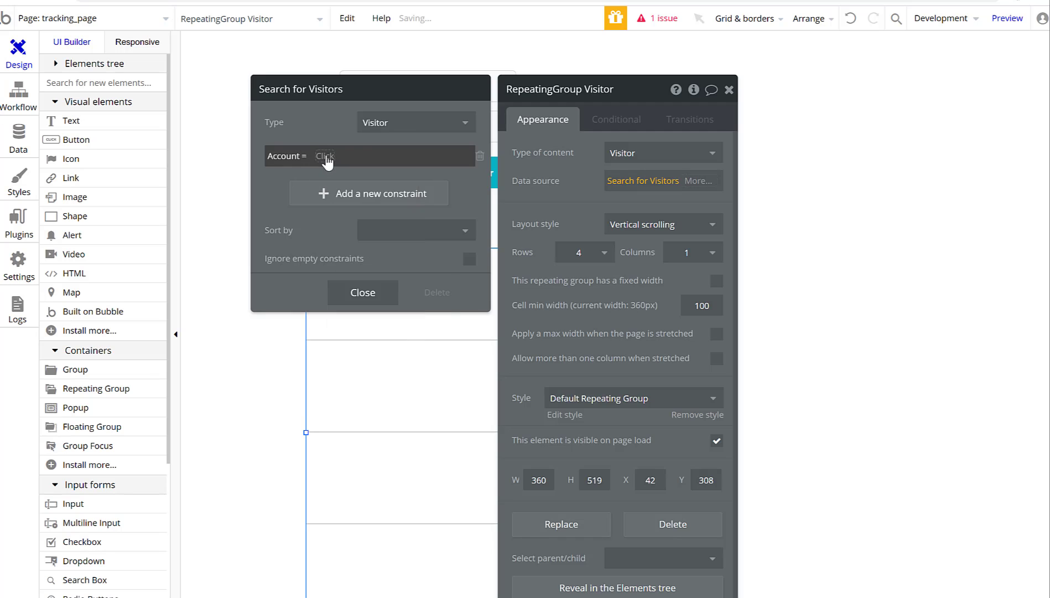
left_click(327, 156)
scroll(380, 351, "down", 2)
scroll(380, 288, "up", 2)
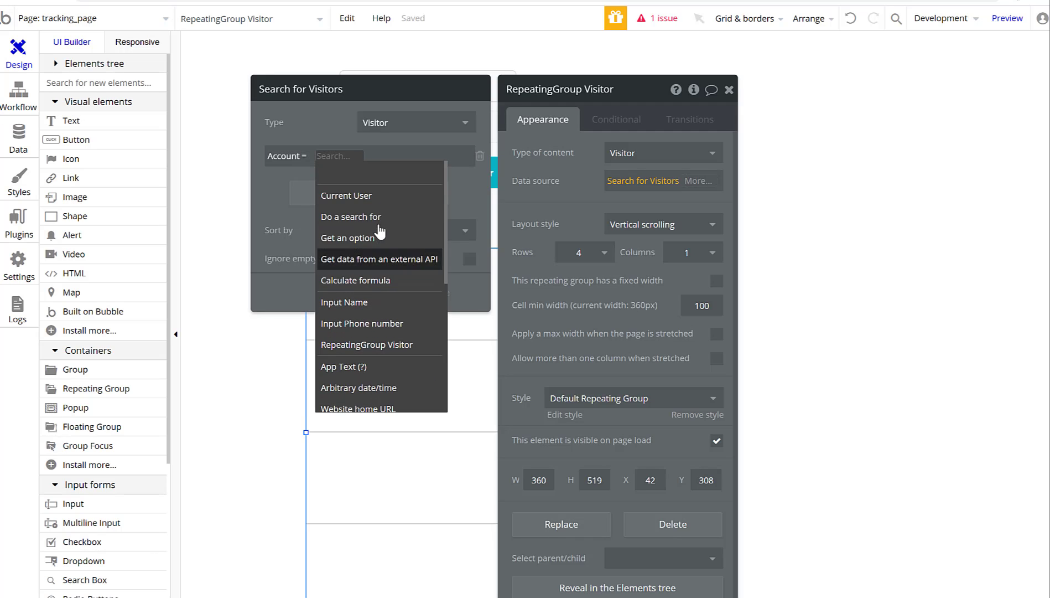
left_click(401, 200)
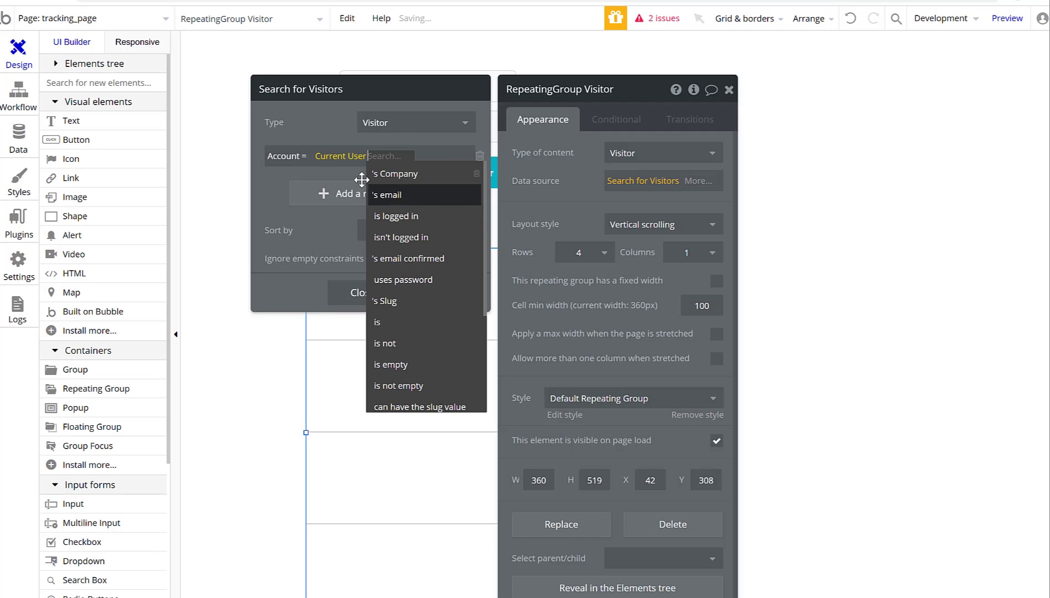
left_click(430, 178)
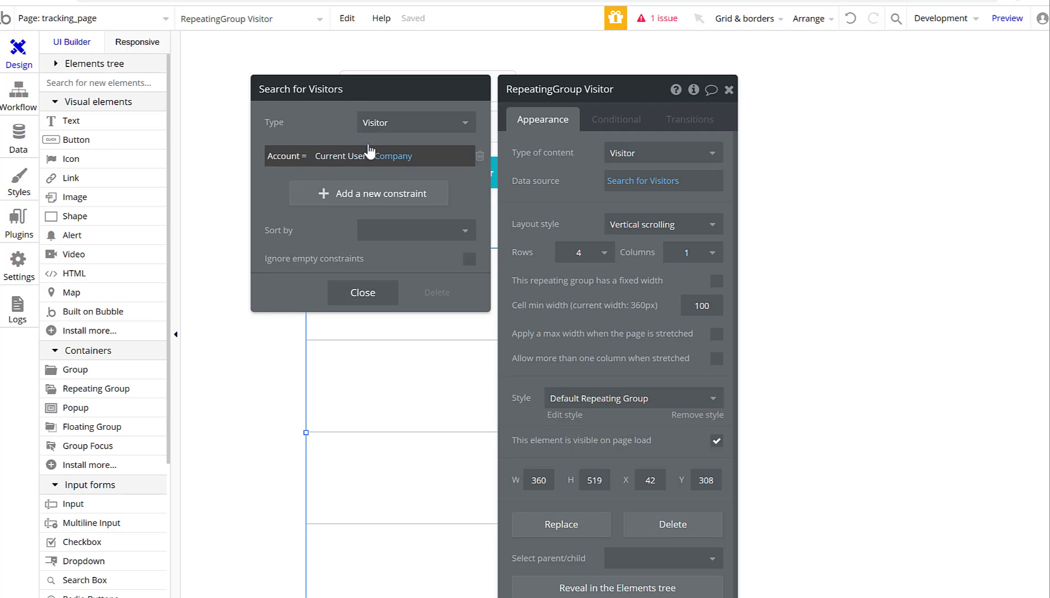
left_click(374, 296)
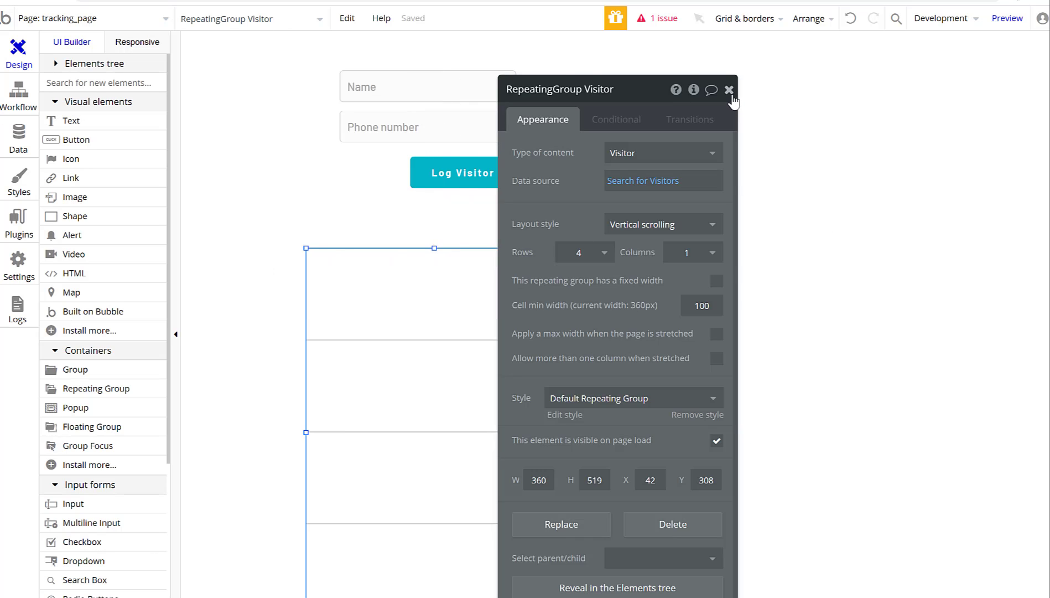
left_click(729, 89)
Place a Text in the first cell showing Current cell's Visitor's Name.
double_click(405, 413)
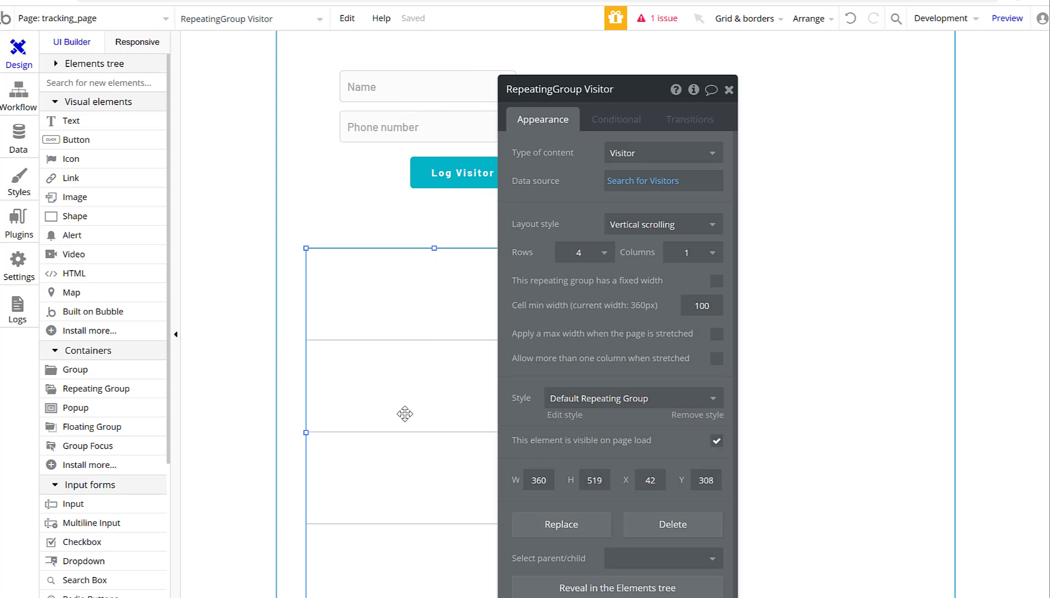
left_click(729, 89)
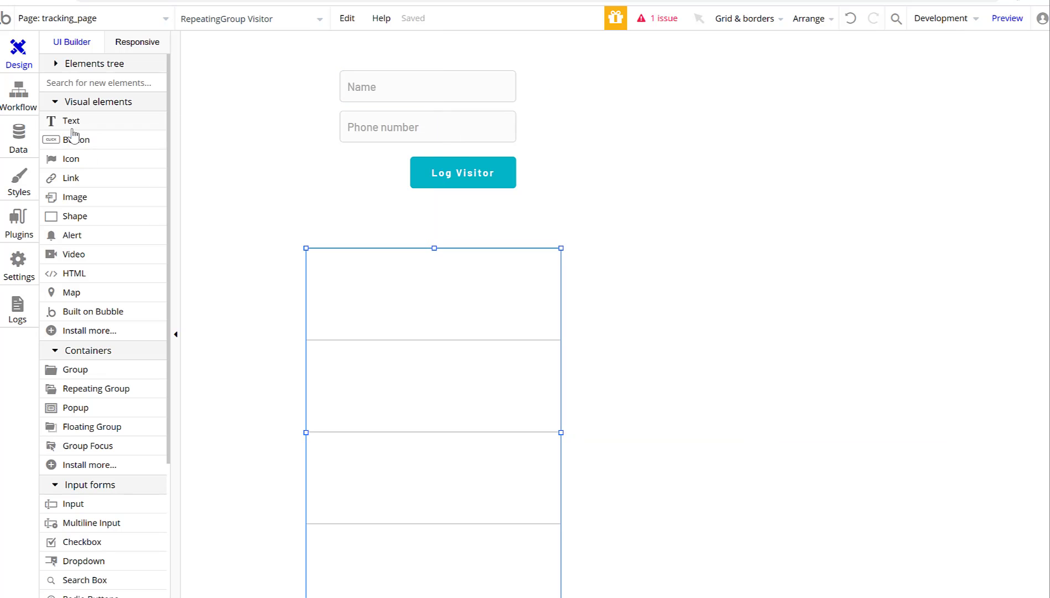
left_click_drag(72, 127, 339, 279)
triple_click(602, 156)
type("Name")
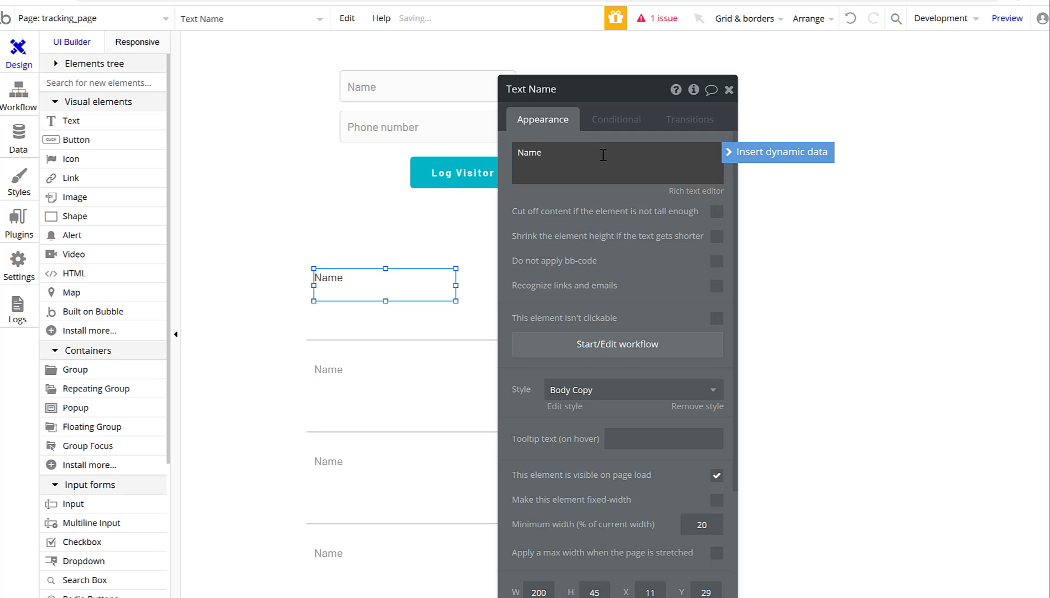
left_click(797, 153)
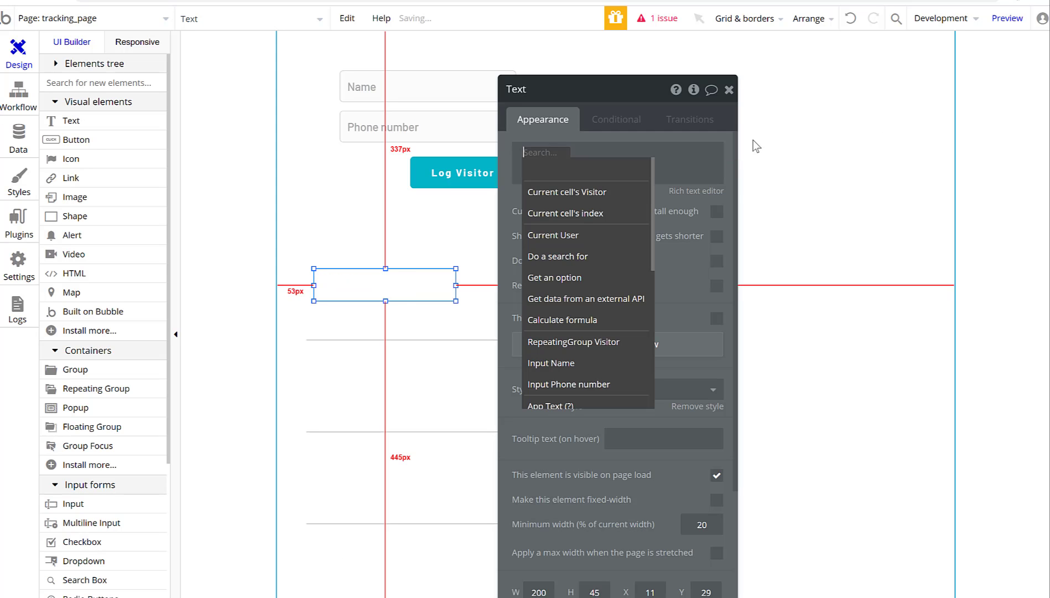
left_click(534, 191)
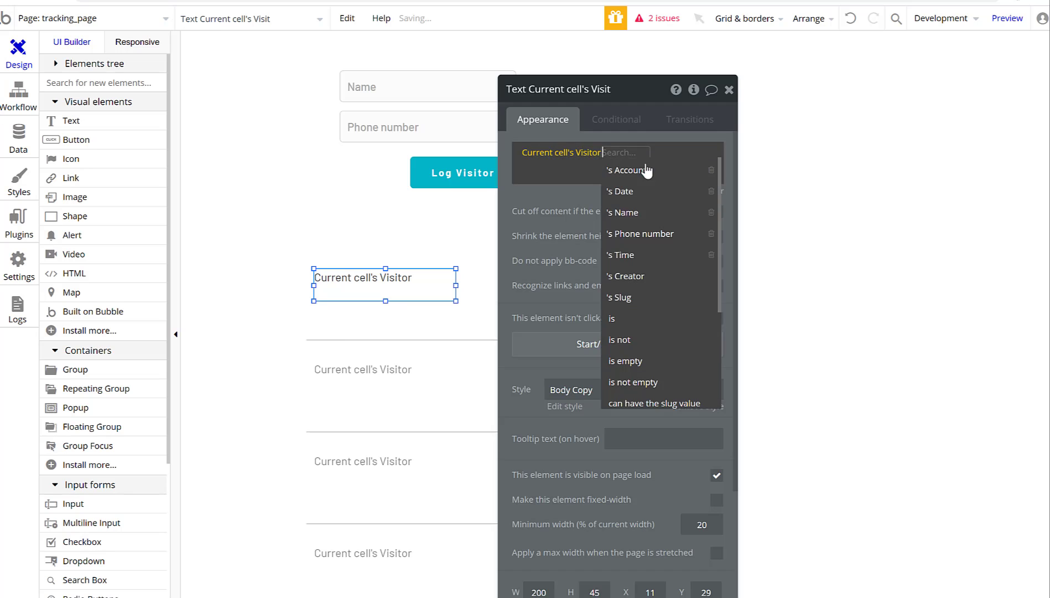
left_click(653, 215)
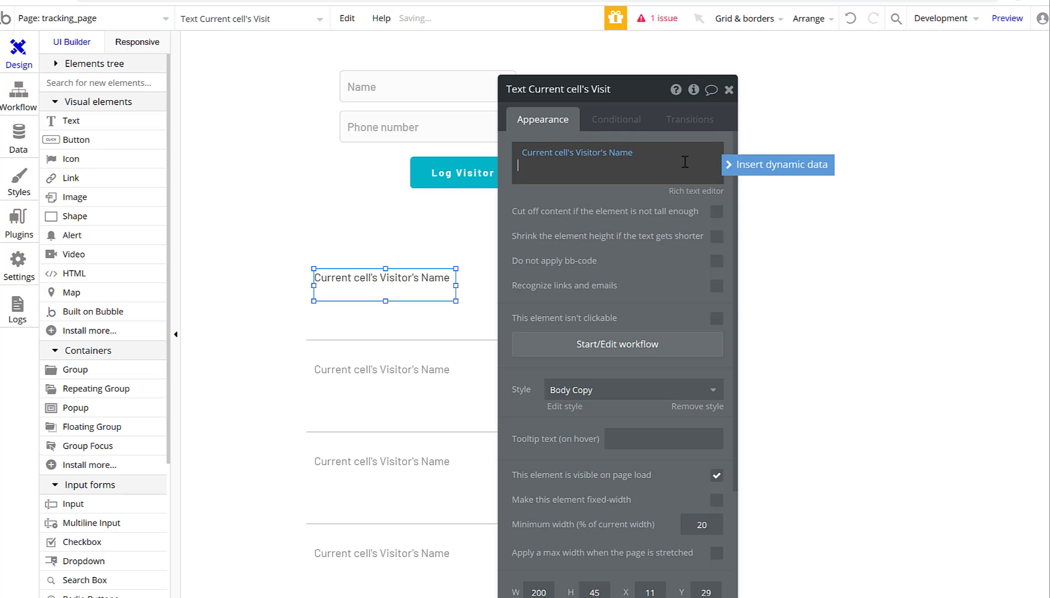
Append the current cell Visitor's Phone number and Date to the text.
left_click(775, 165)
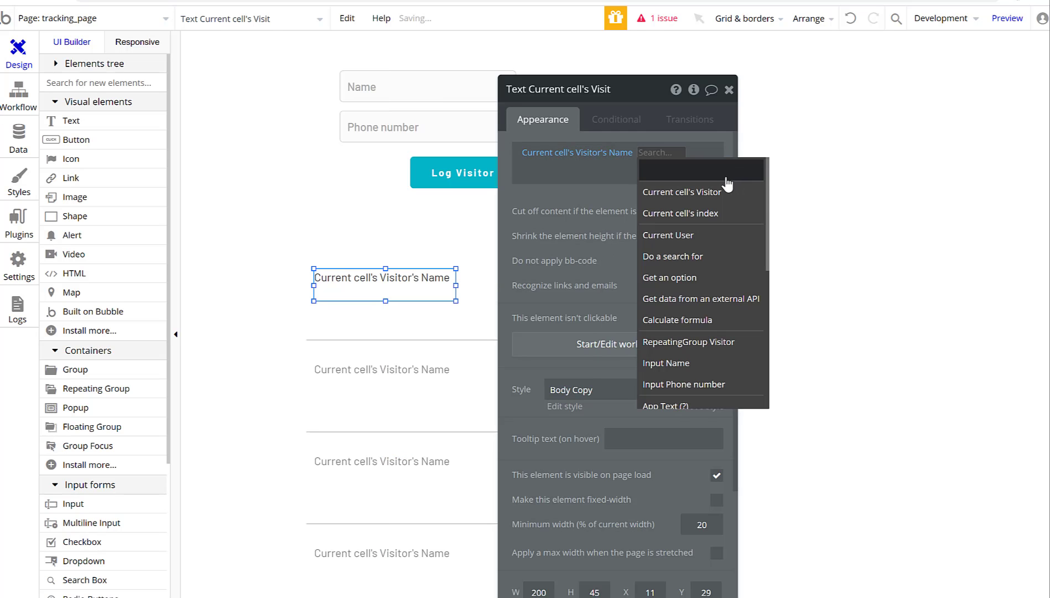
left_click(719, 201)
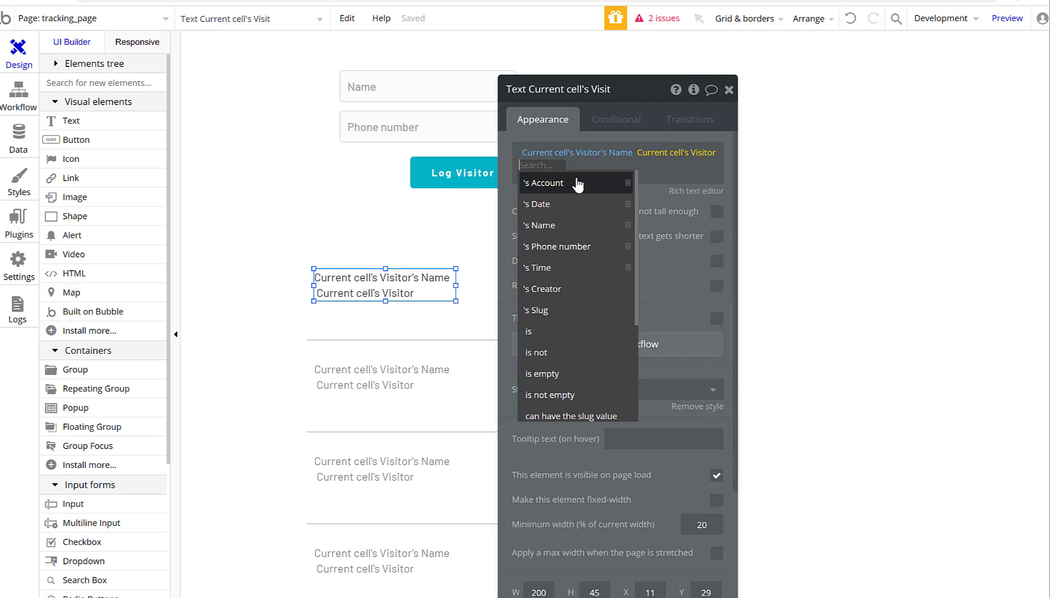
left_click(558, 246)
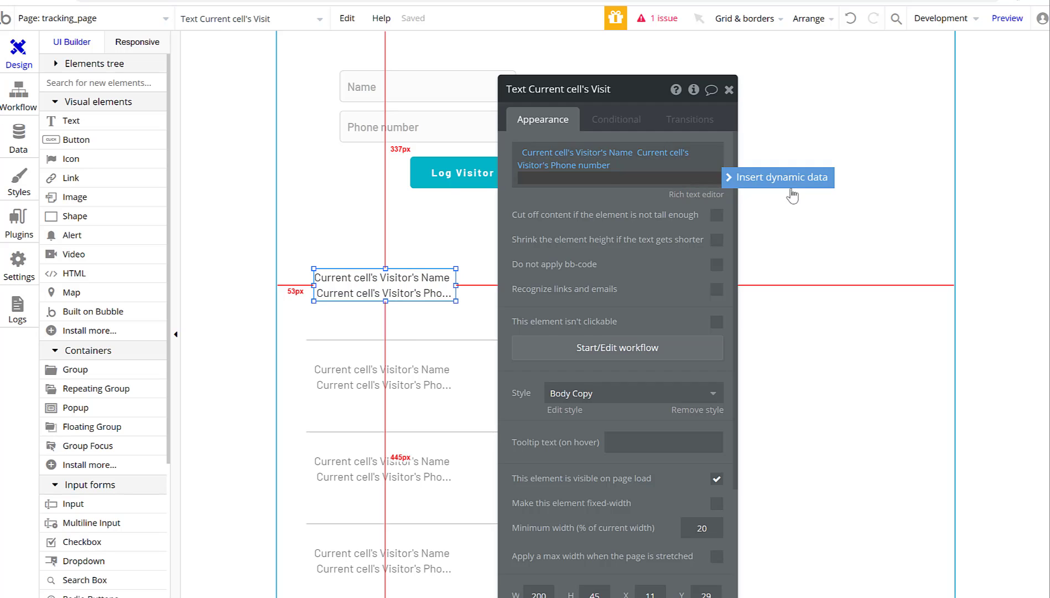
left_click(788, 178)
left_click(694, 213)
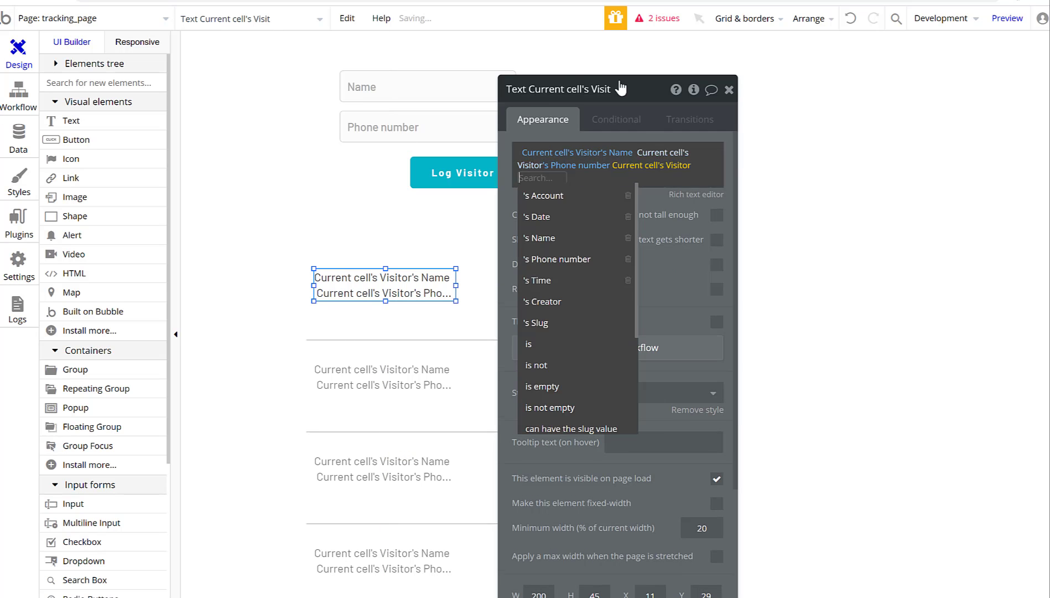
left_click(576, 226)
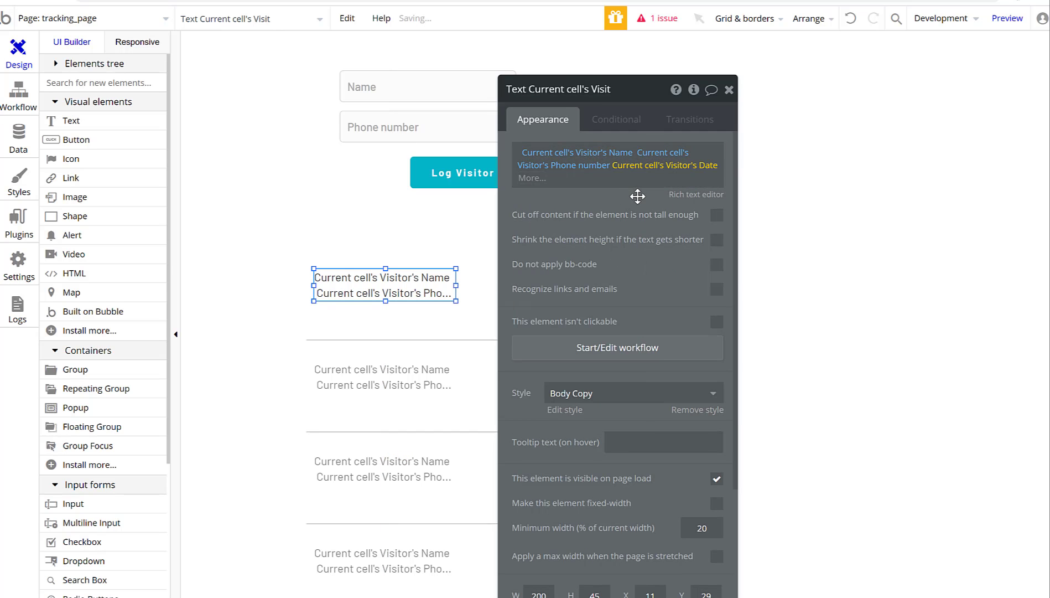
Widen the text across the cell, aligned with its left edge.
left_click(729, 89)
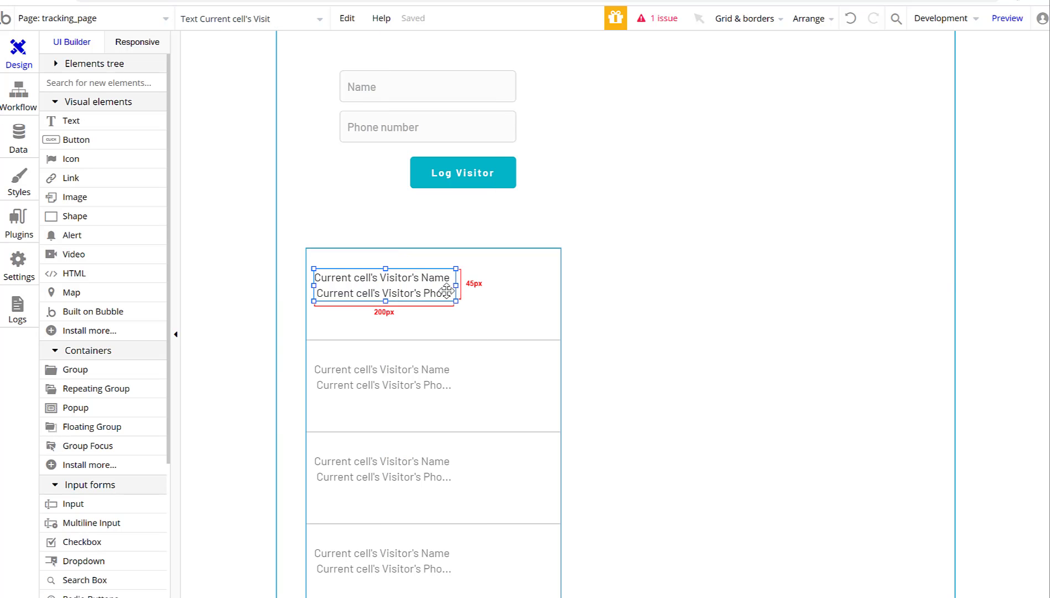
left_click_drag(456, 284, 554, 284)
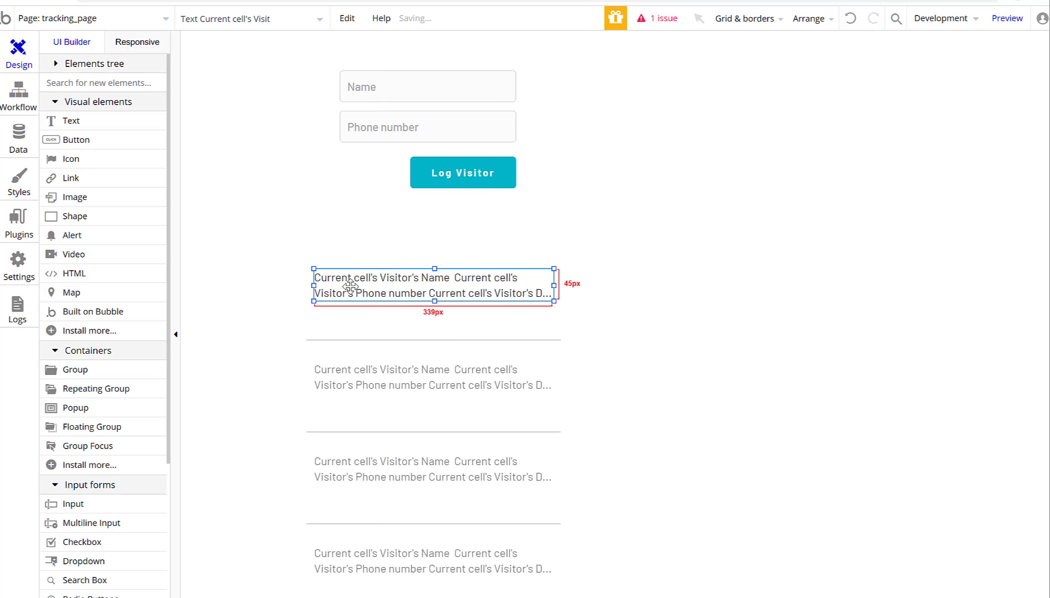
left_click_drag(349, 286, 342, 286)
Move the visitor repeating group up directly beneath the Log Visitor button.
left_click(767, 249)
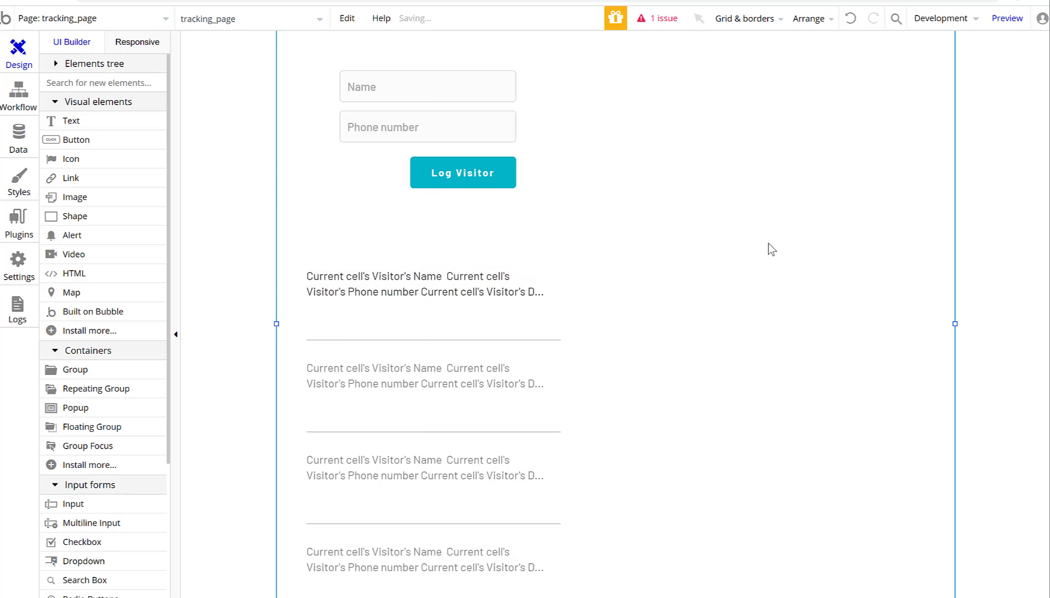
left_click(445, 253)
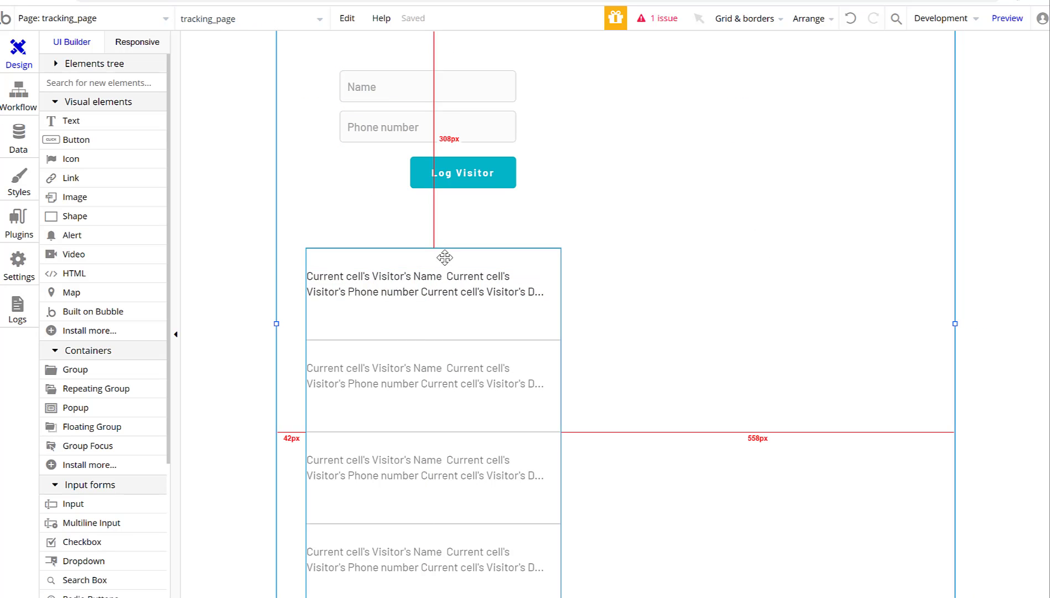
left_click_drag(446, 253, 443, 216)
left_click(709, 157)
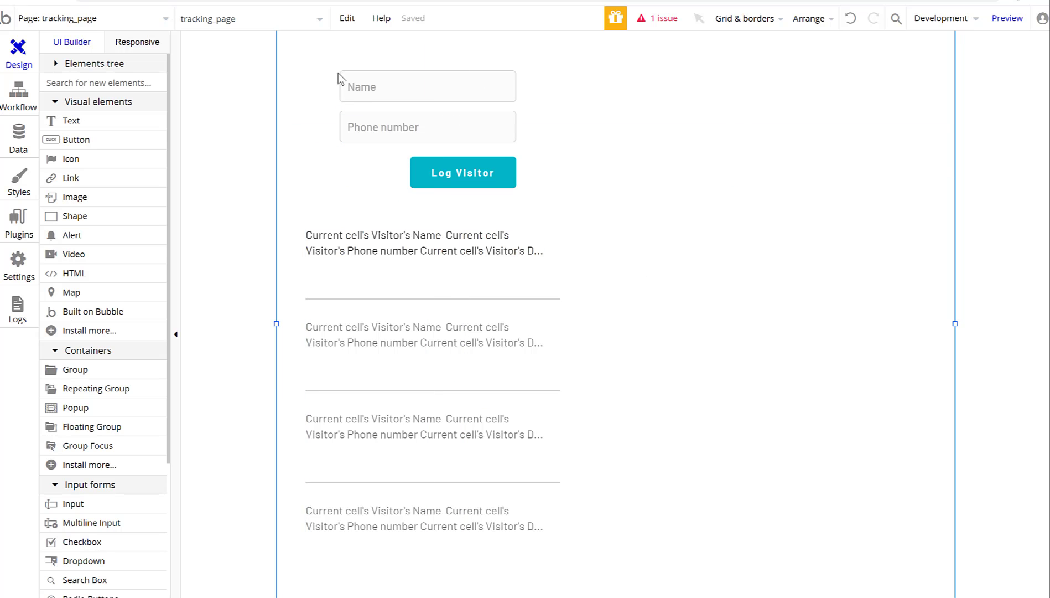
Box-select the inputs, button and list and shift them together down-left.
left_click_drag(302, 39, 601, 595)
left_click_drag(554, 209, 538, 241)
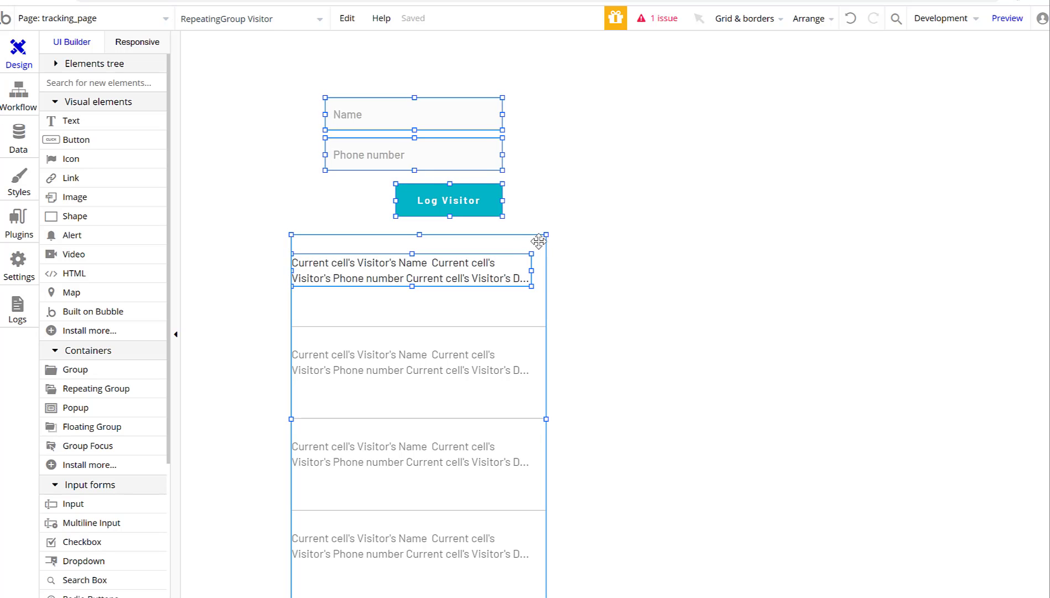
left_click(682, 173)
left_click(68, 120)
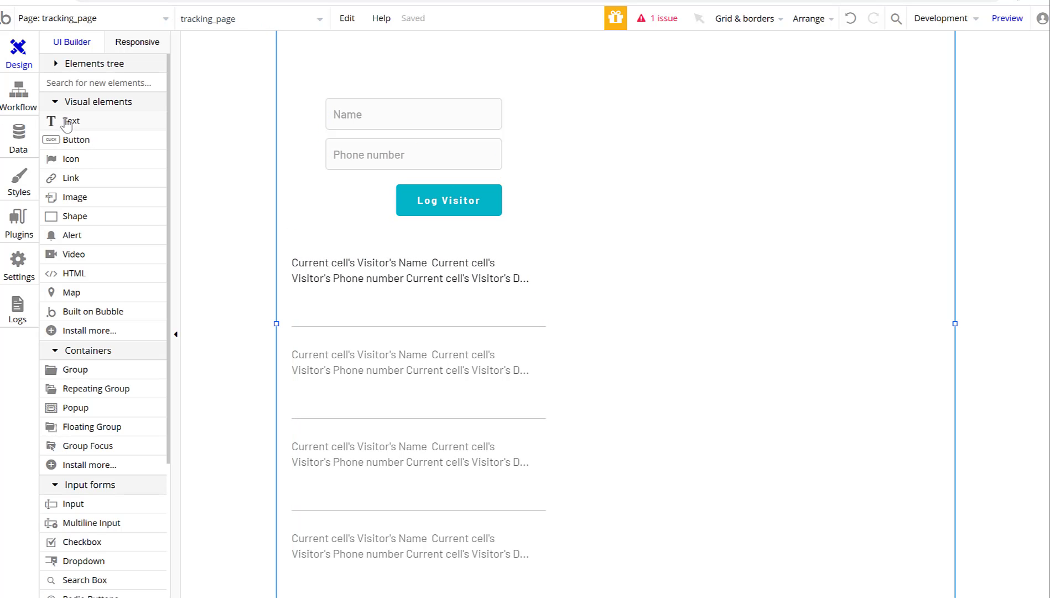
Draw a new text element, clear its placeholder, and insert a Search for Accounts.
left_click_drag(290, 43, 585, 595)
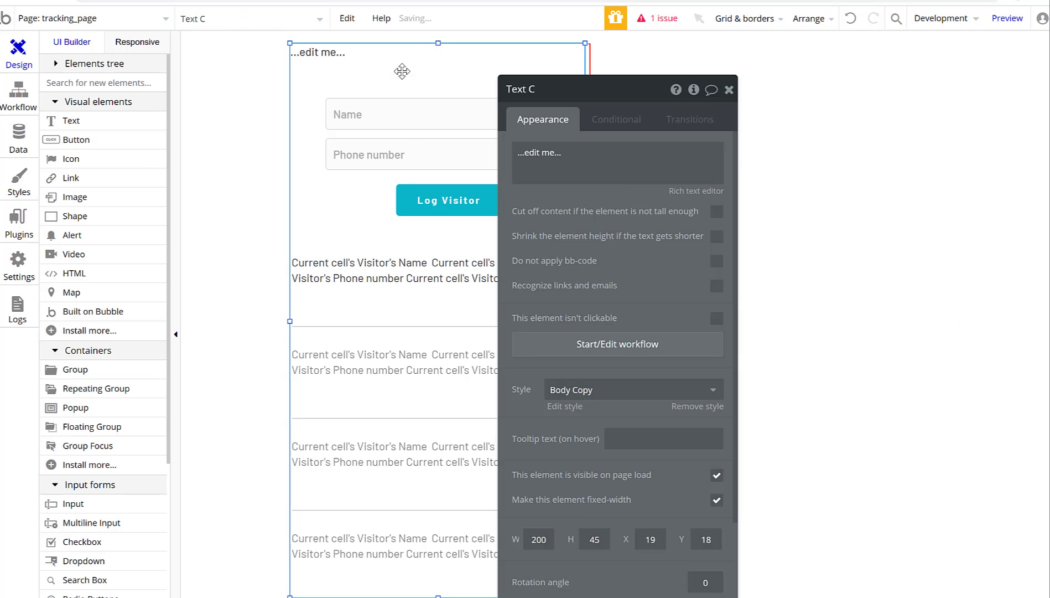
left_click(585, 147)
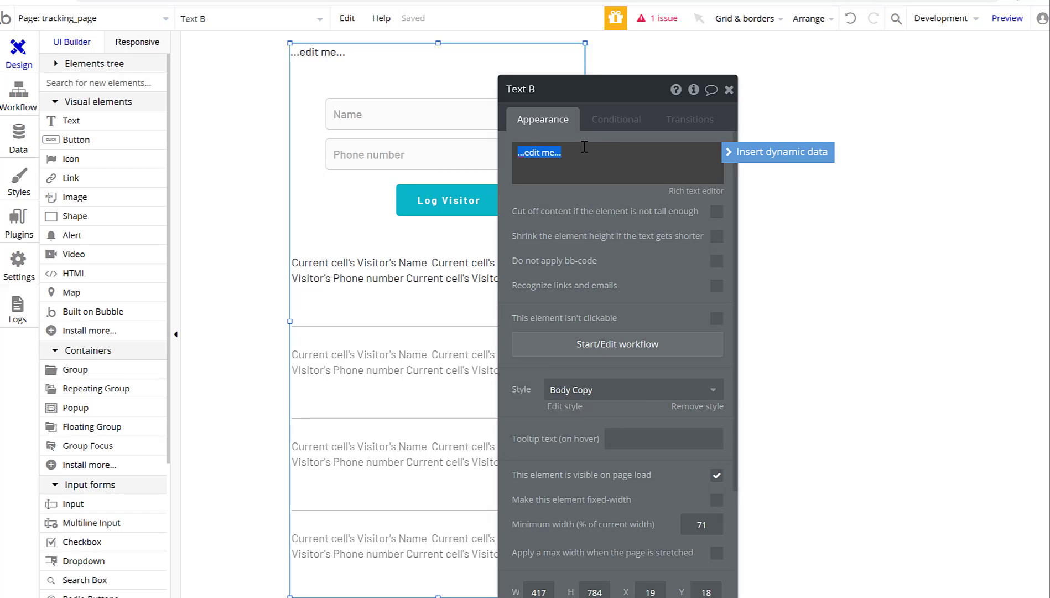
key("BackSpace")
left_click(754, 157)
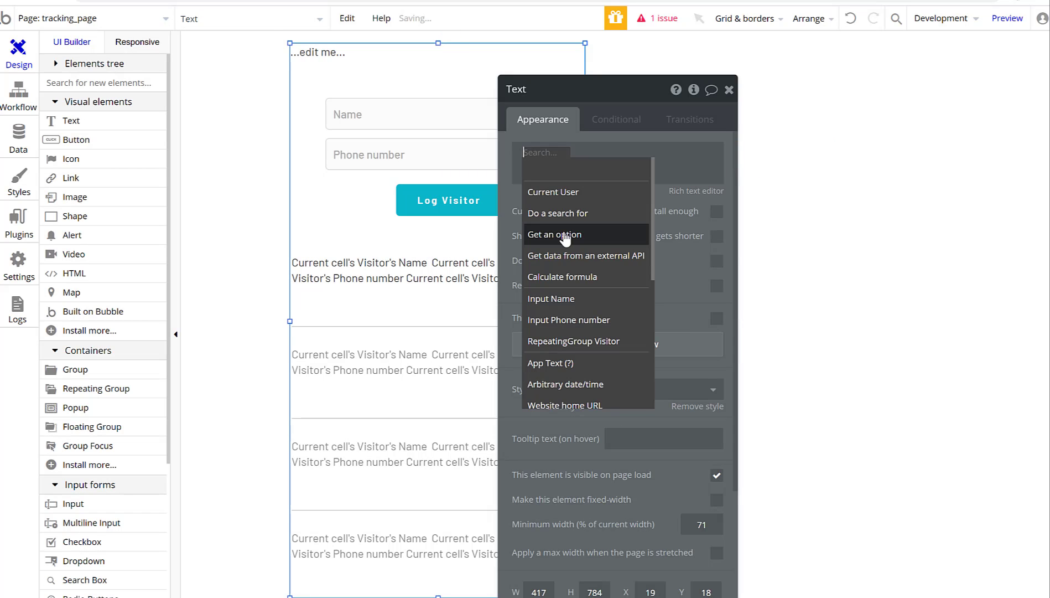
left_click(574, 216)
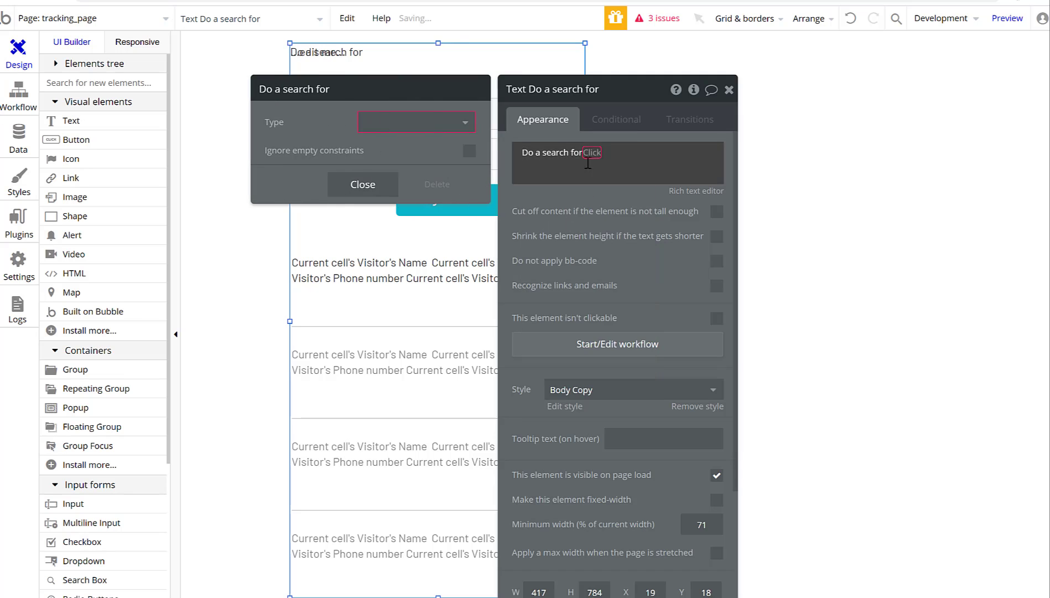
left_click(397, 122)
left_click(390, 166)
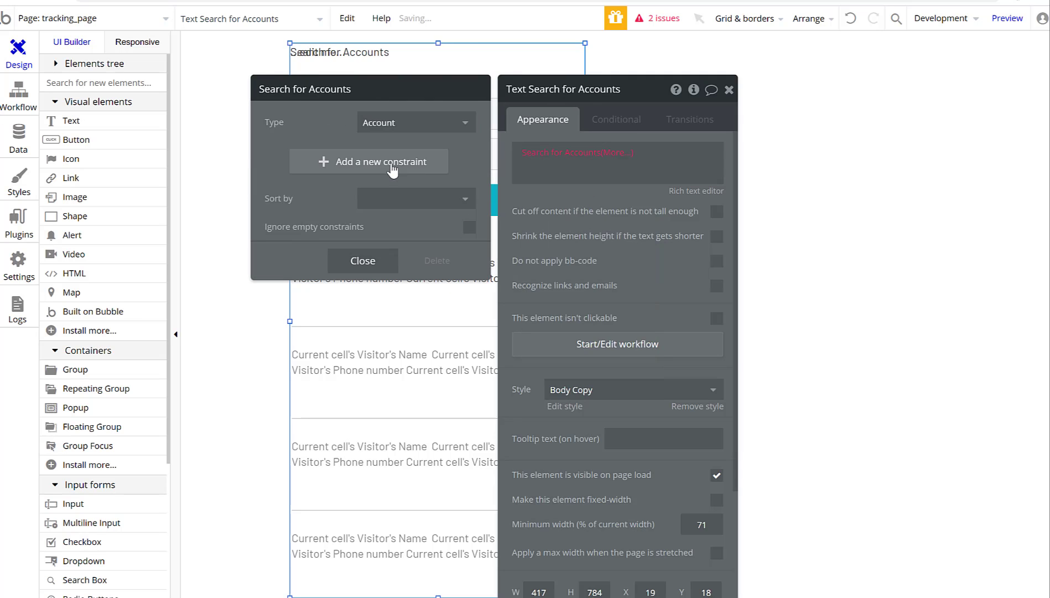
Constrain Accounts by unique id = Current User's Company and show :first item's Company Name.
left_click(323, 164)
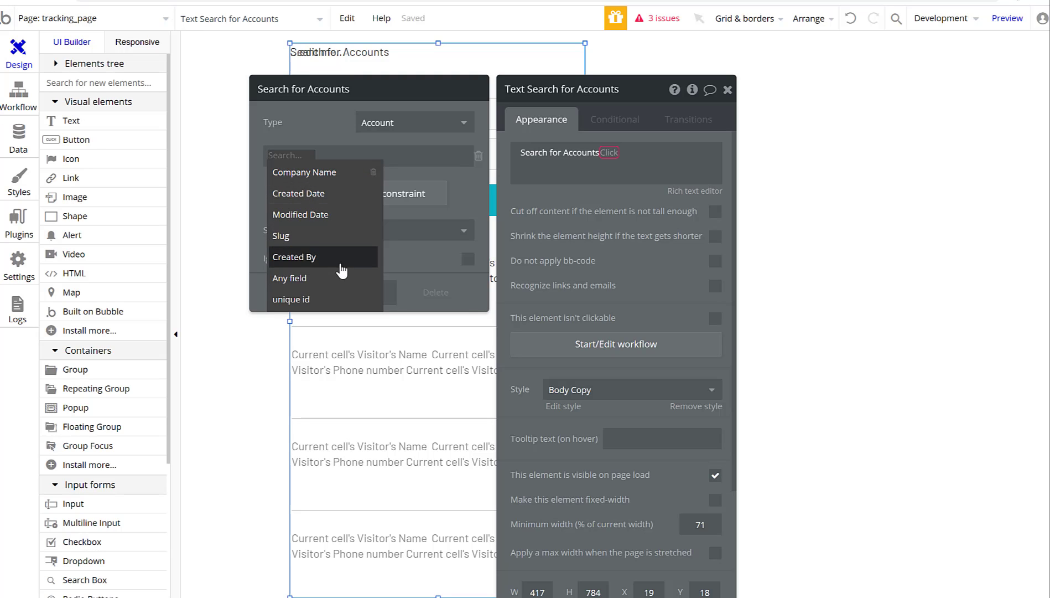
left_click(337, 299)
left_click(327, 156)
left_click(360, 172)
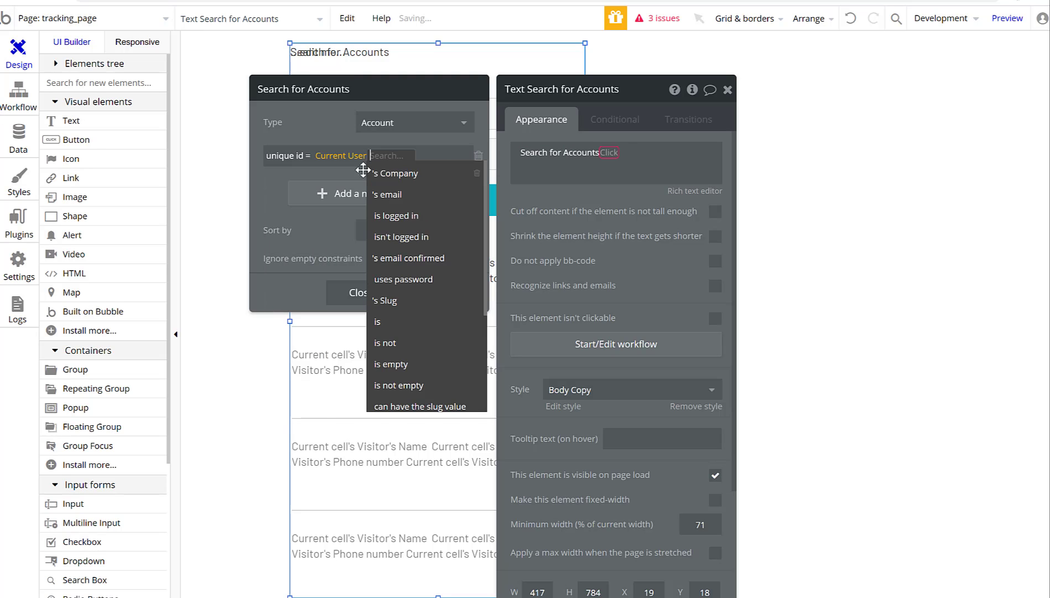
left_click(425, 174)
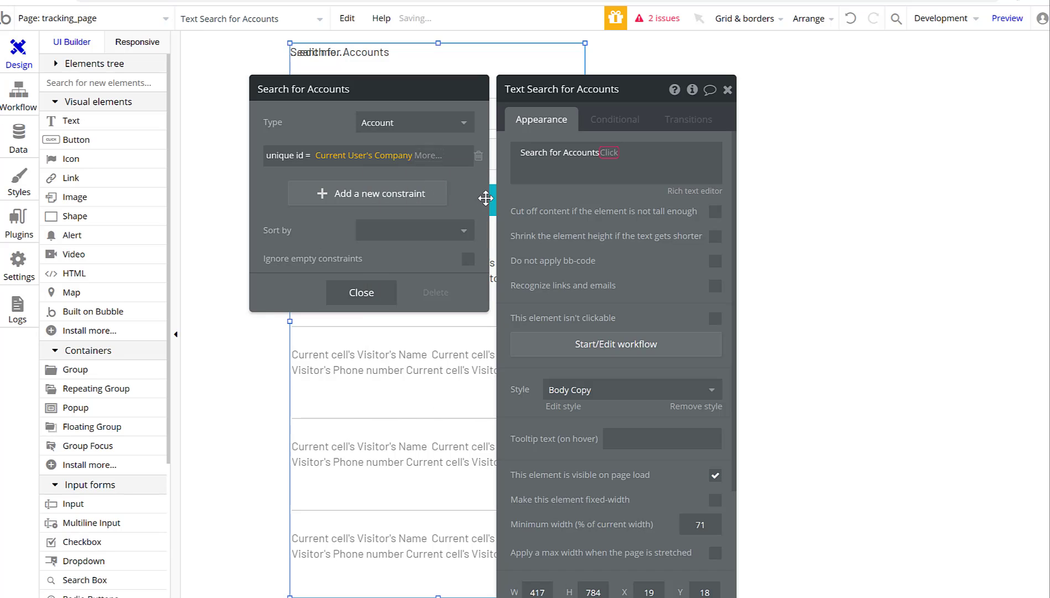
left_click(362, 292)
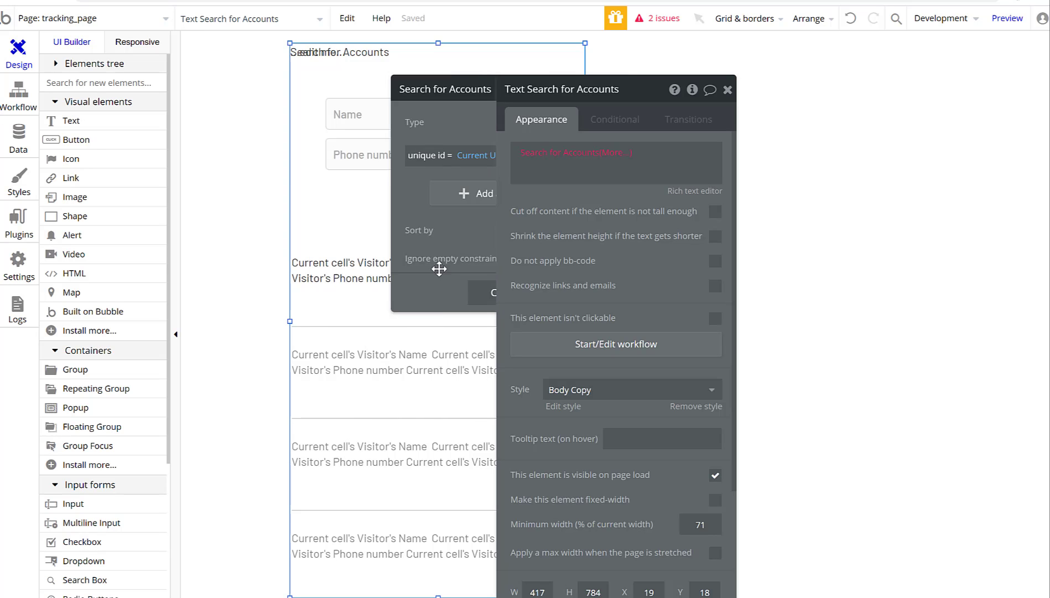
left_click(608, 153)
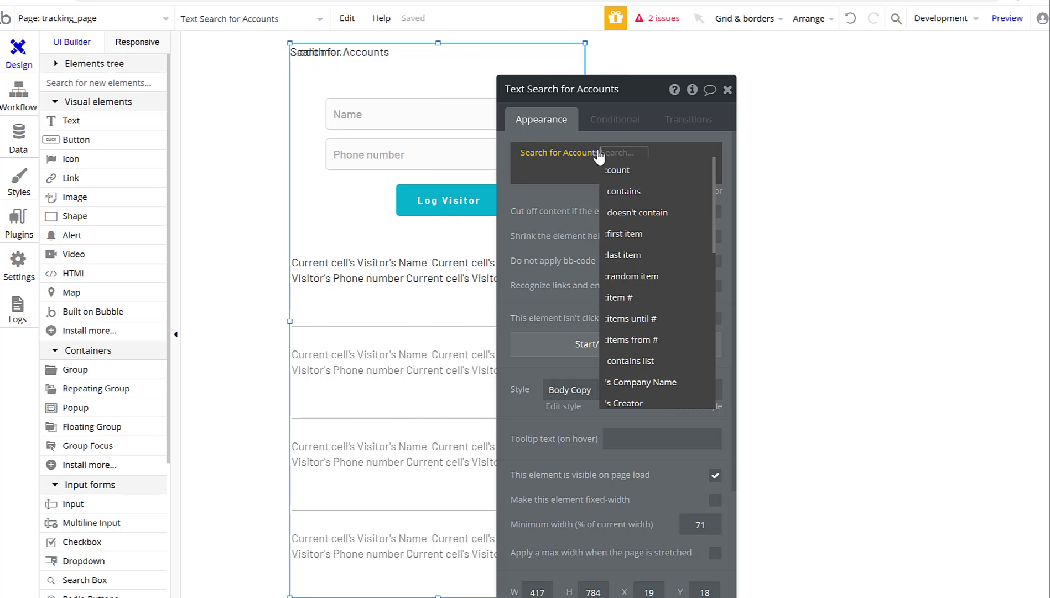
left_click(661, 234)
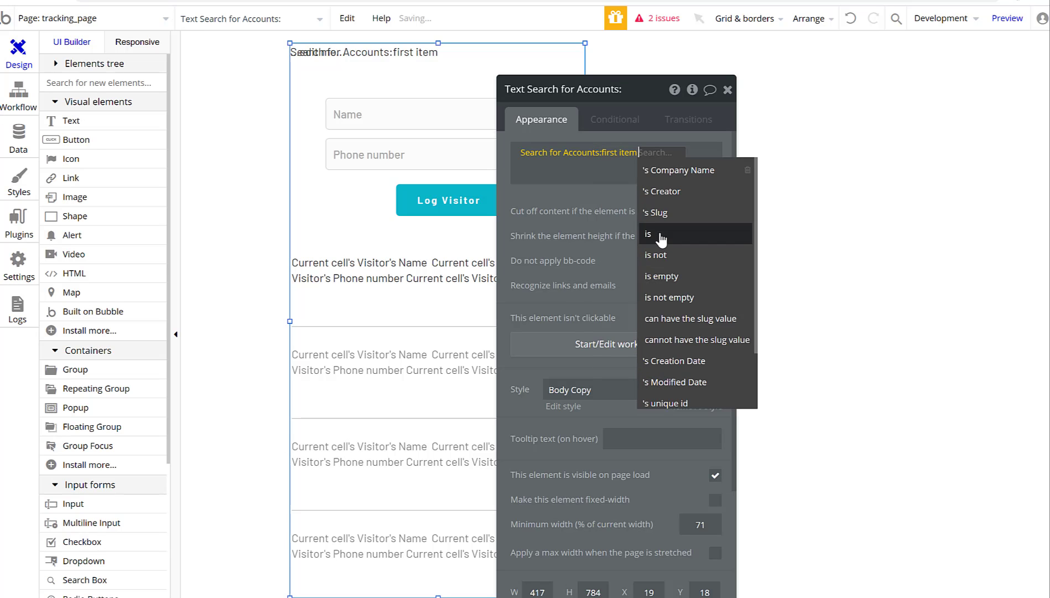
left_click(675, 174)
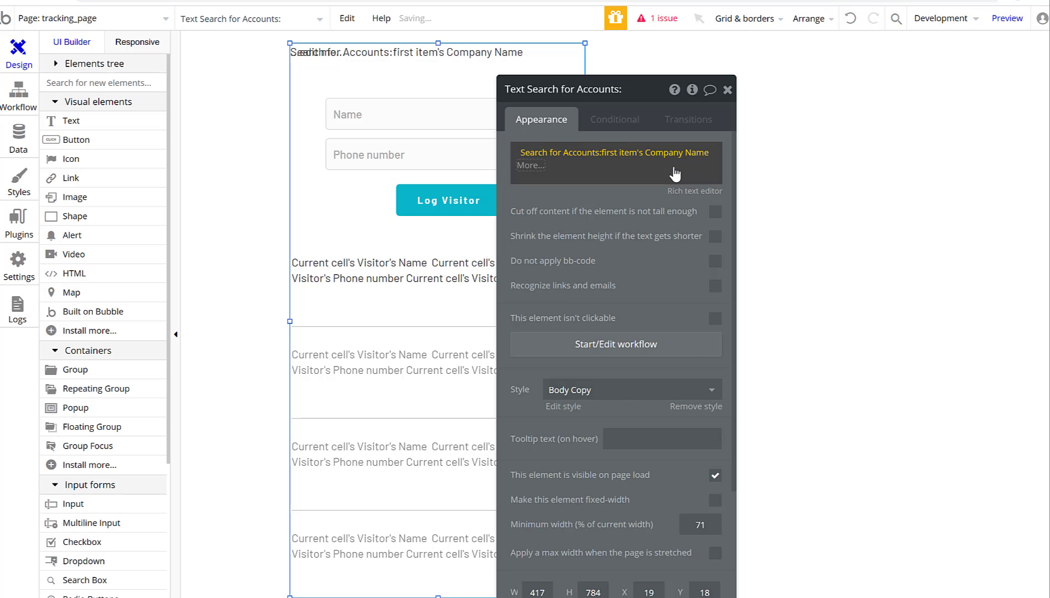
left_click(646, 255)
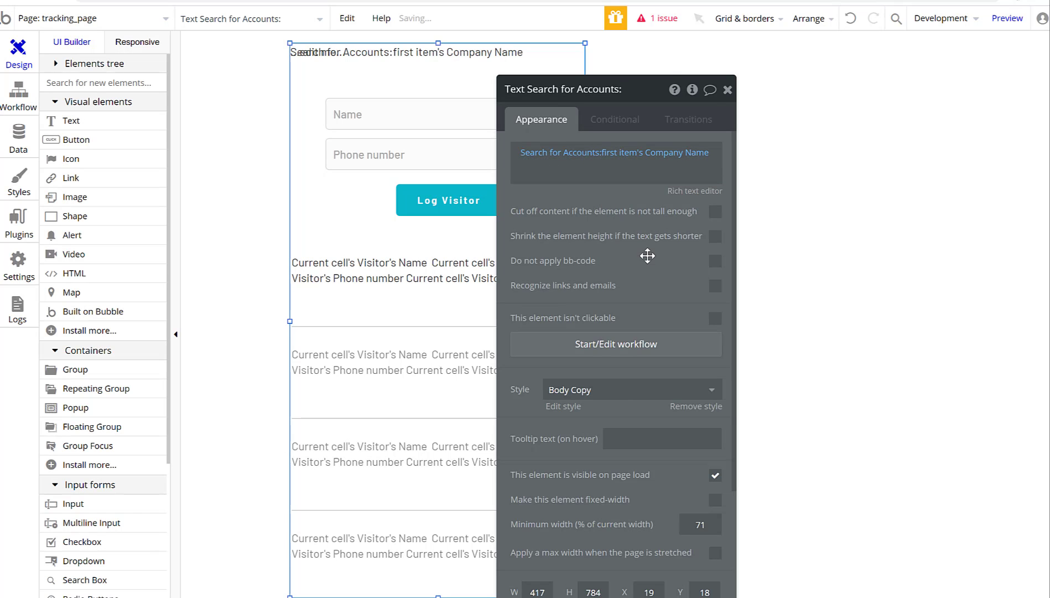
left_click(727, 89)
Delete the ...edit me... text and shrink the Company Name text to a top-left strip.
left_click_drag(398, 63, 536, 83)
left_click(313, 50)
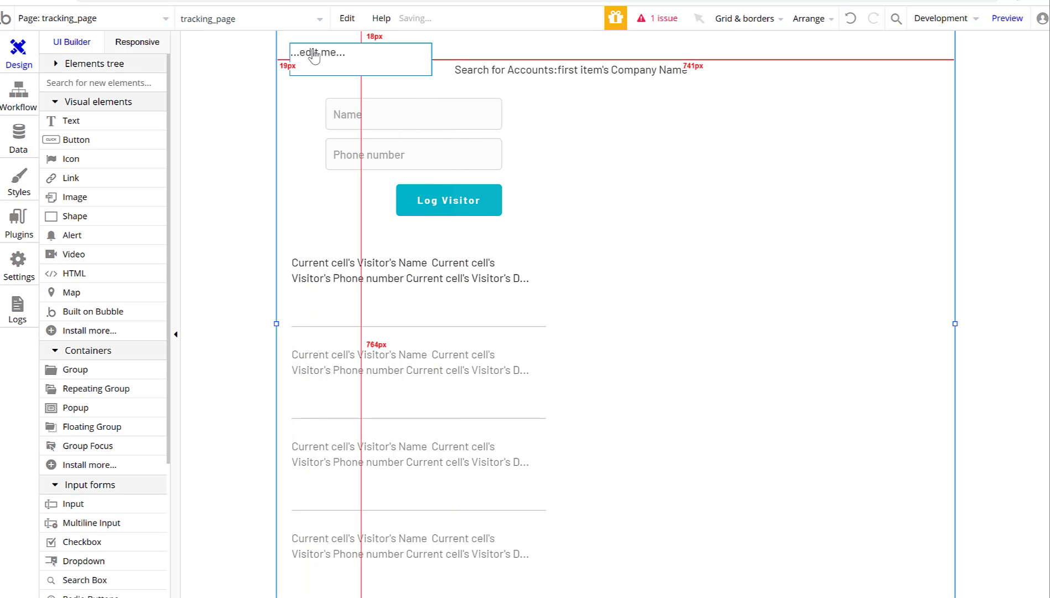
key("Delete")
left_click(556, 78)
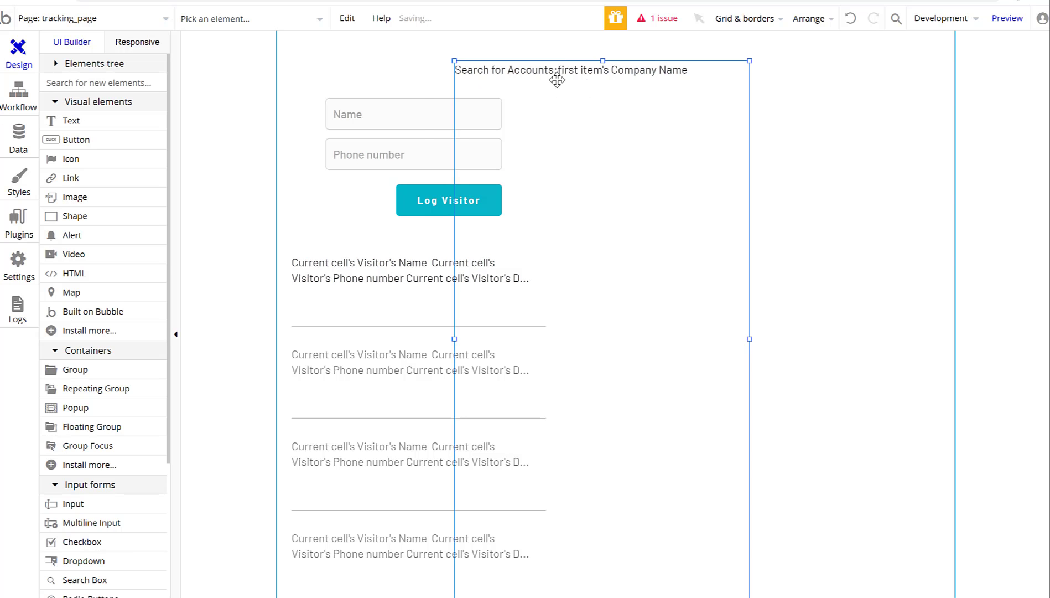
left_click_drag(556, 78, 412, 64)
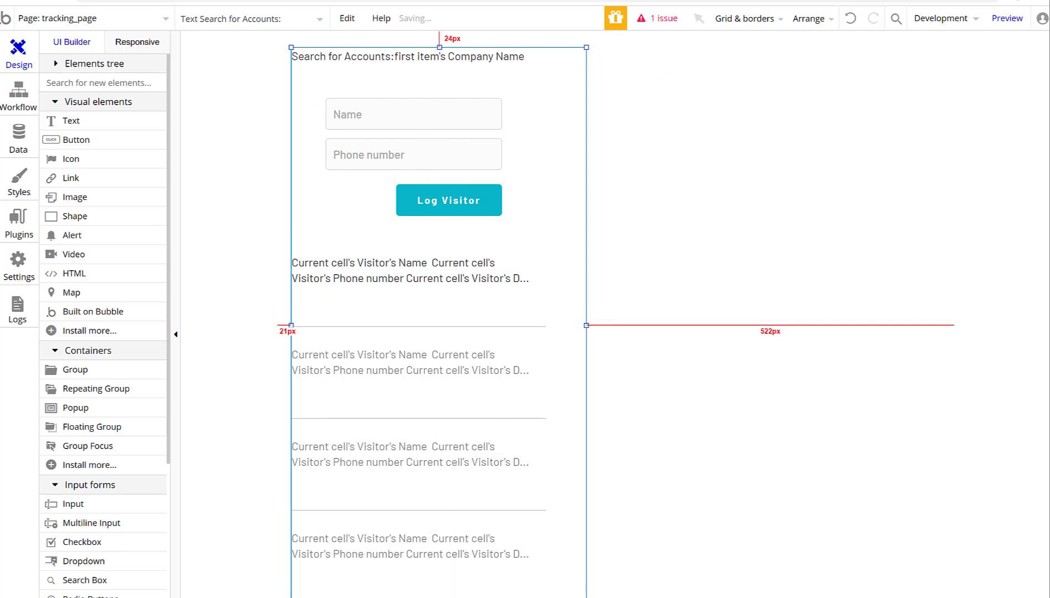
left_click_drag(586, 597, 574, 82)
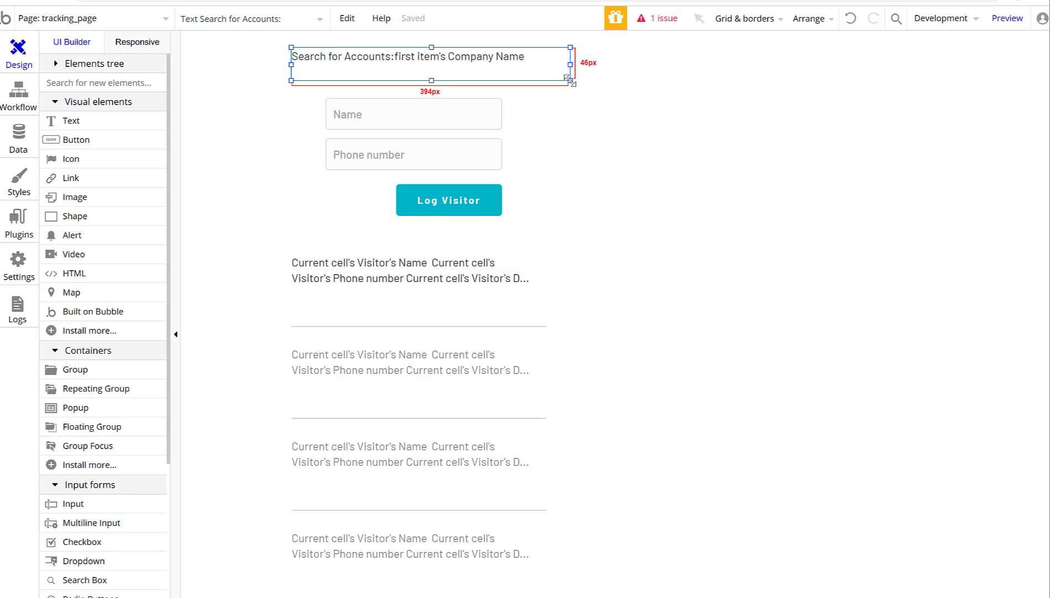
mouse_move(501, 62)
left_mouse_down()
mouse_move(491, 75)
mouse_move(490, 64)
left_mouse_up()
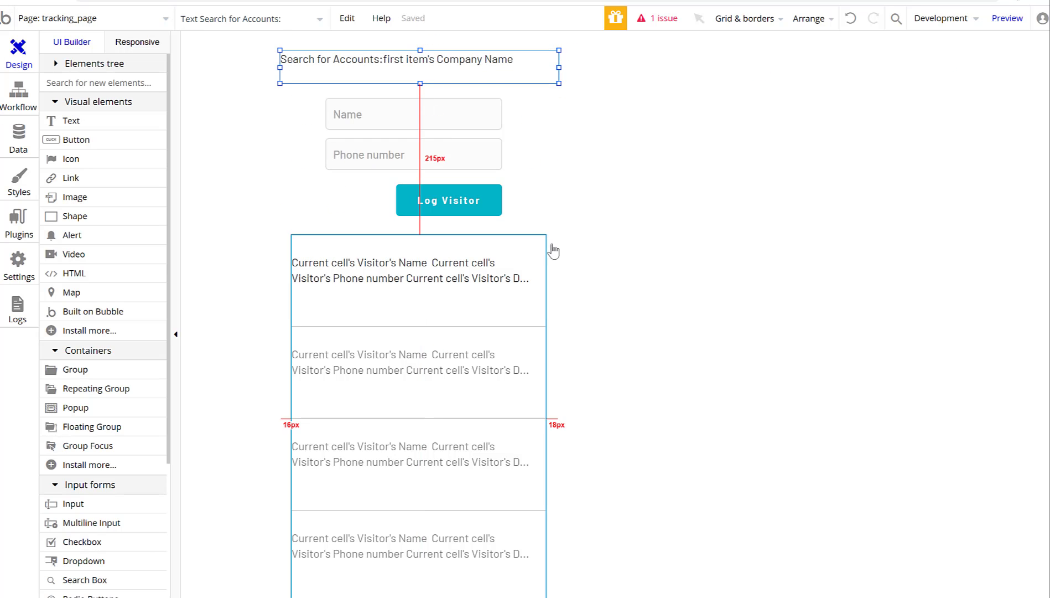
left_click(736, 197)
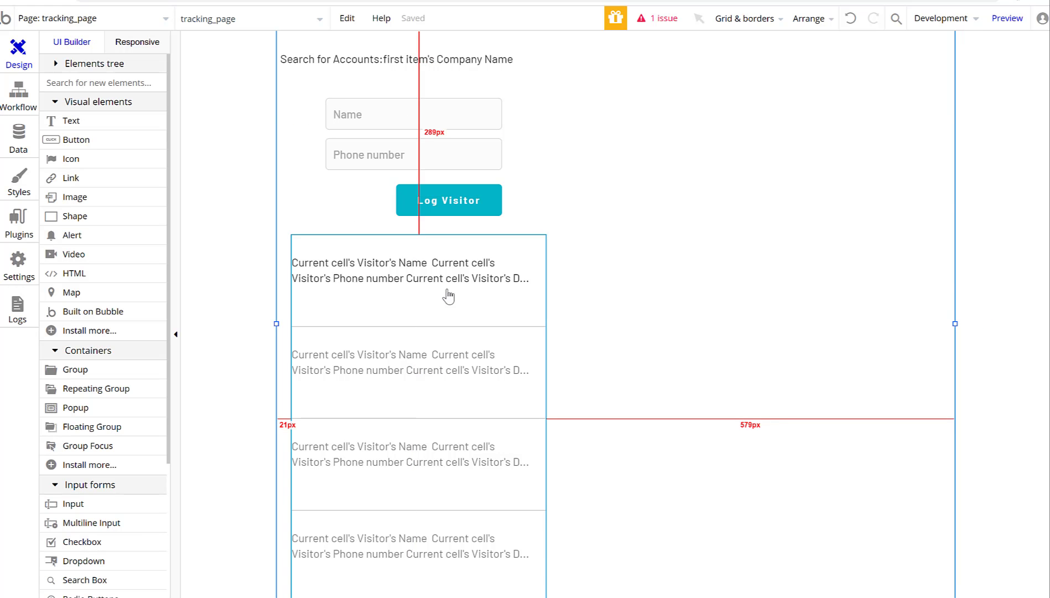
Move the visitor list up directly beneath the Log Visitor button.
scroll(426, 310, "down", 4)
left_click_drag(389, 137, 386, 176)
scroll(625, 224, "up", 3)
scroll(640, 227, "up", 1)
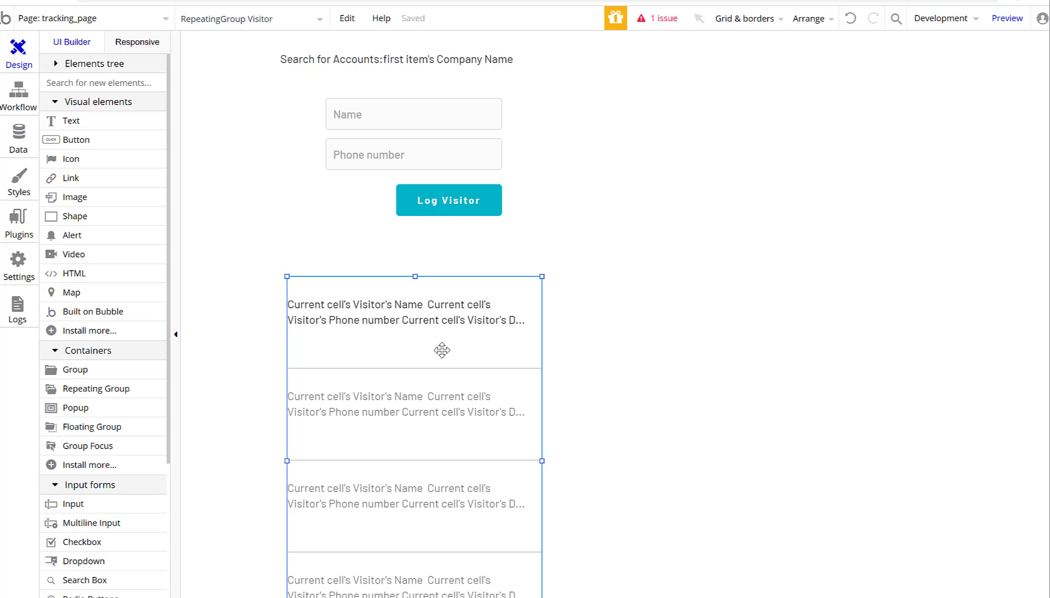
left_click(681, 266)
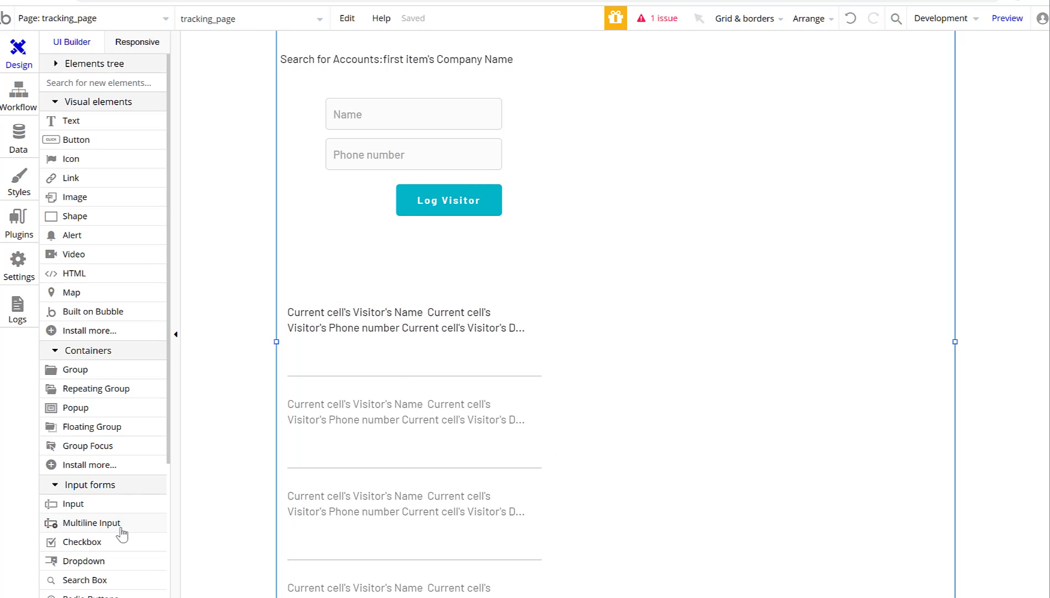
left_click_drag(479, 388, 486, 340)
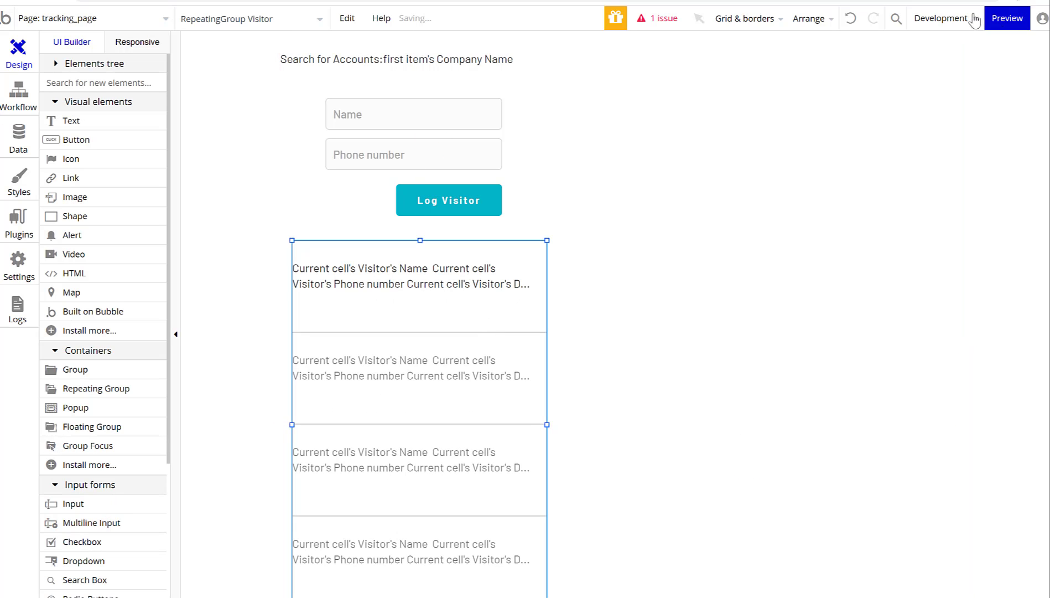
left_click(135, 19)
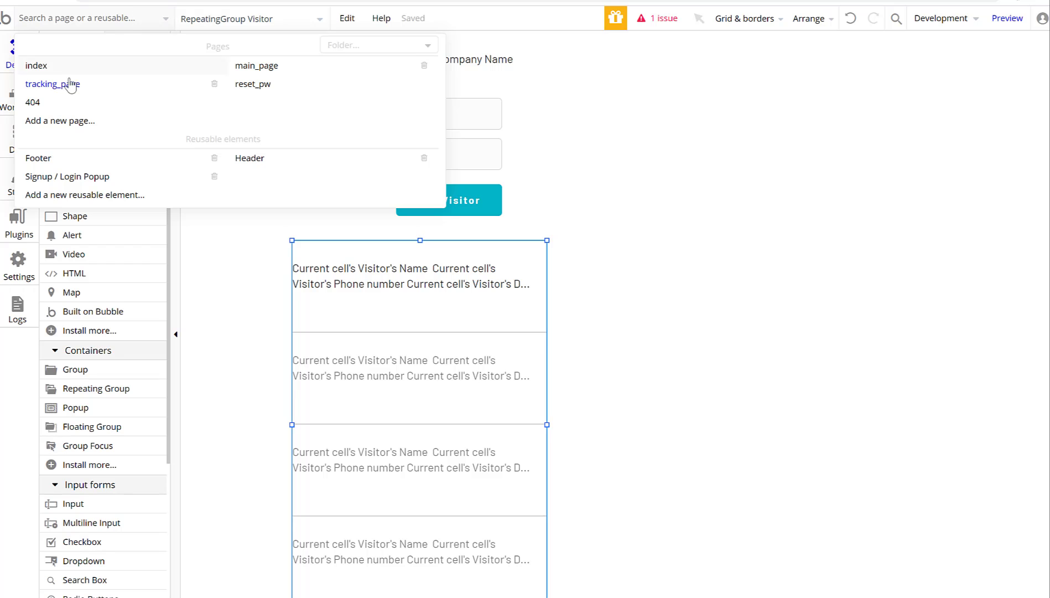
Switch to main_page and make it the new index page, confirming the replacement.
left_click(272, 69)
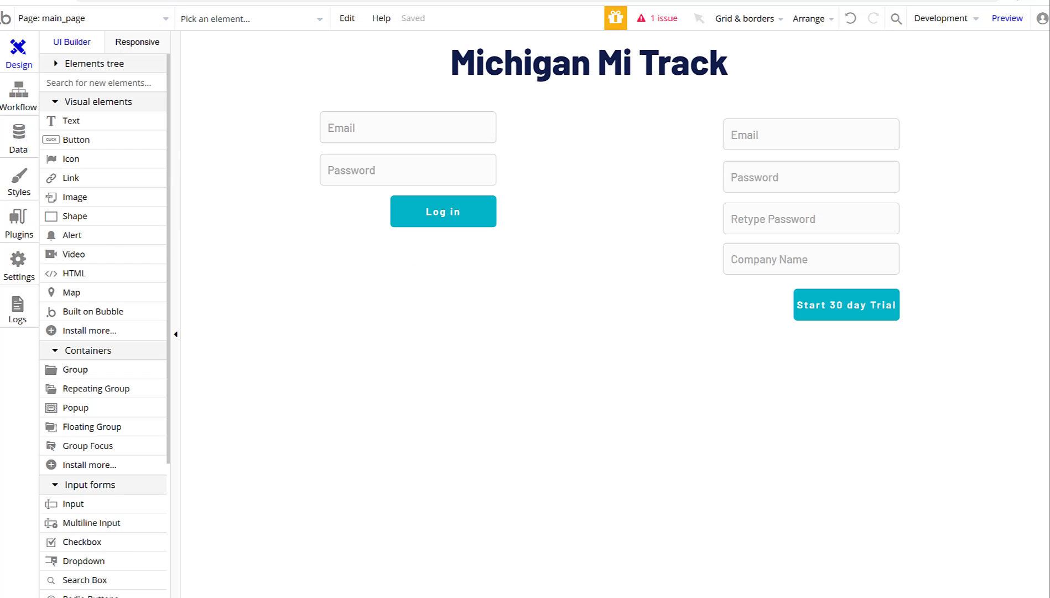
double_click(451, 339)
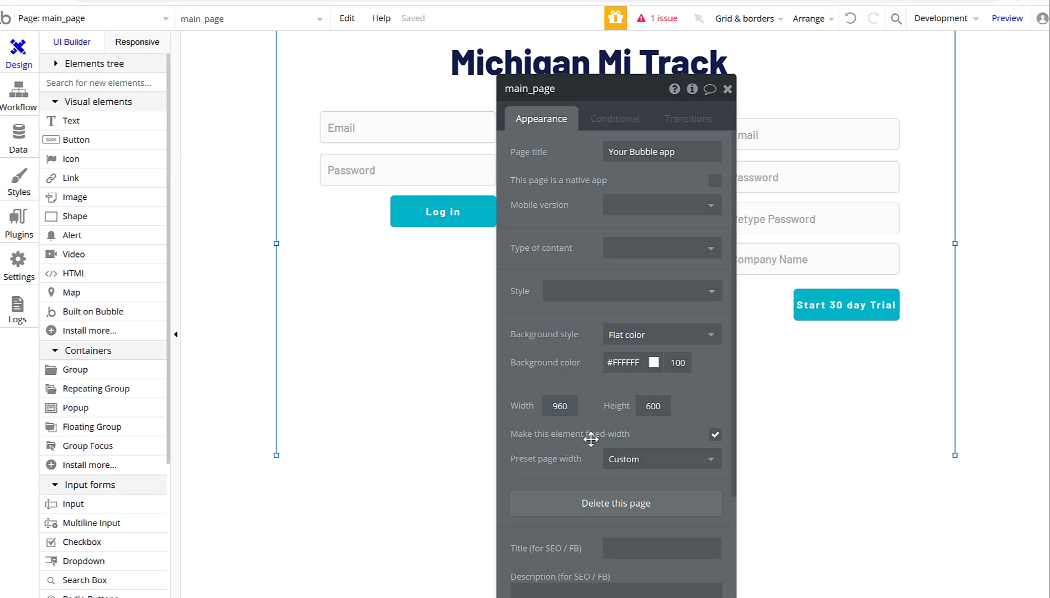
scroll(553, 450, "down", 3)
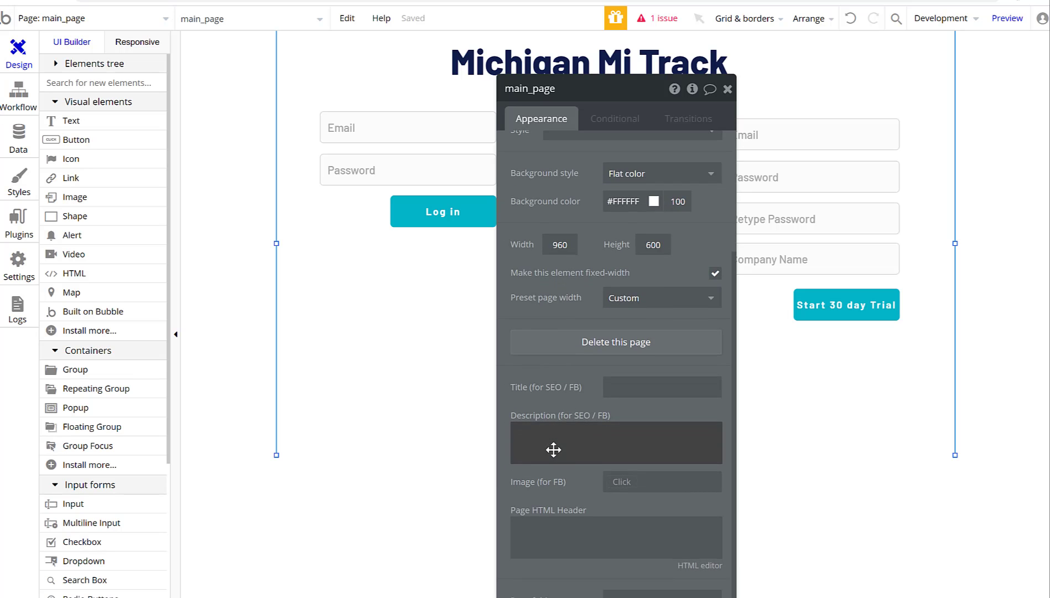
scroll(554, 449, "up", 3)
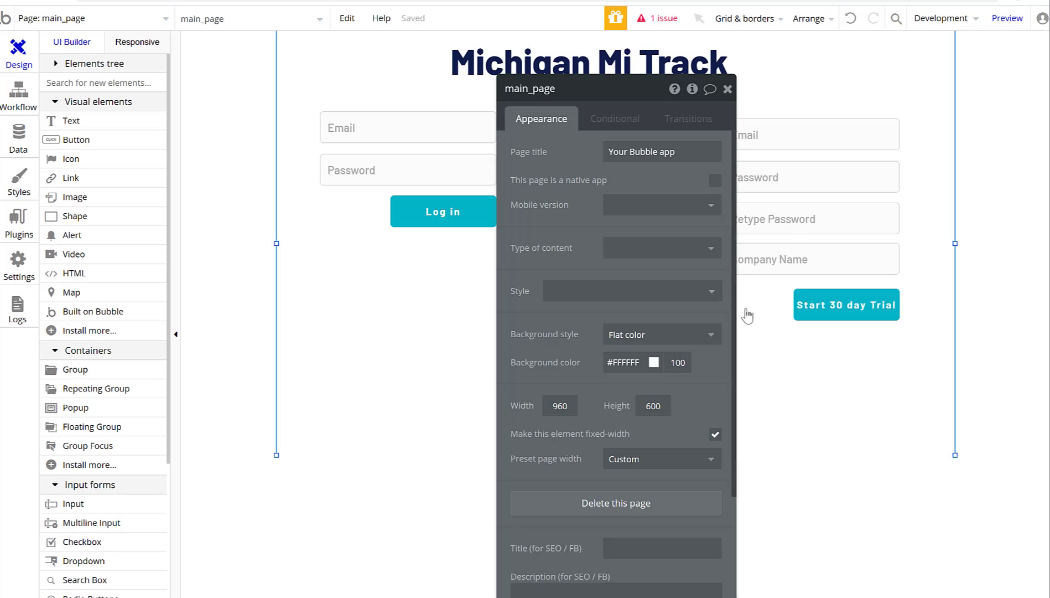
left_click(727, 89)
left_click(347, 18)
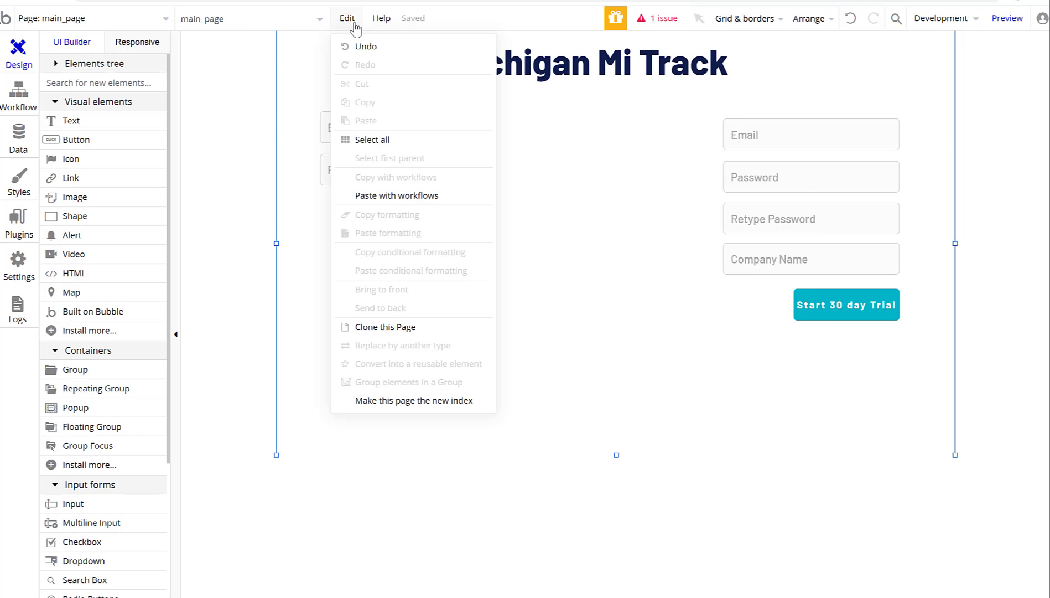
left_click(374, 407)
left_click(521, 198)
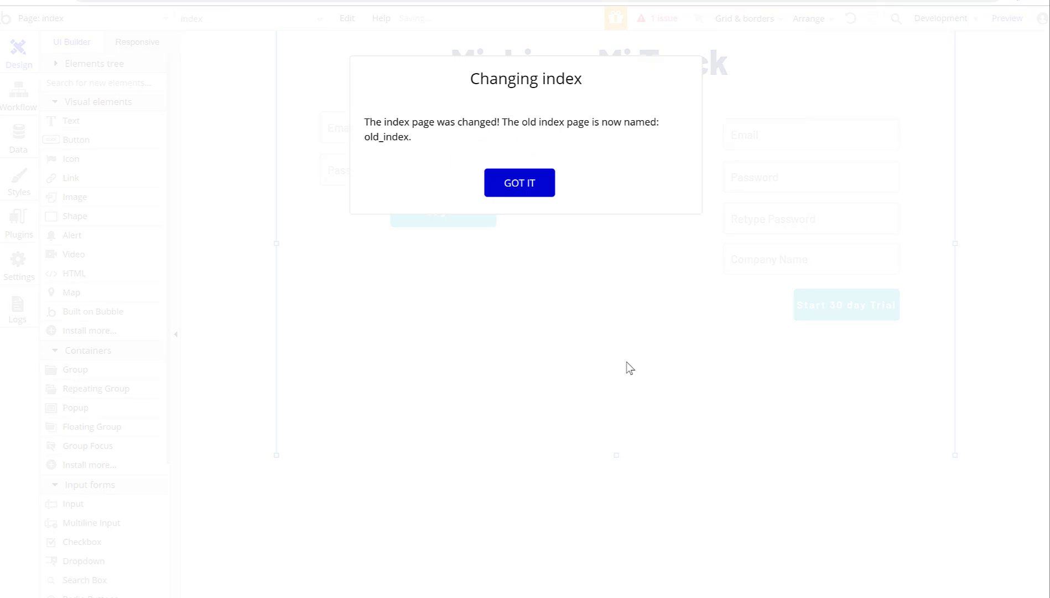
left_click(516, 183)
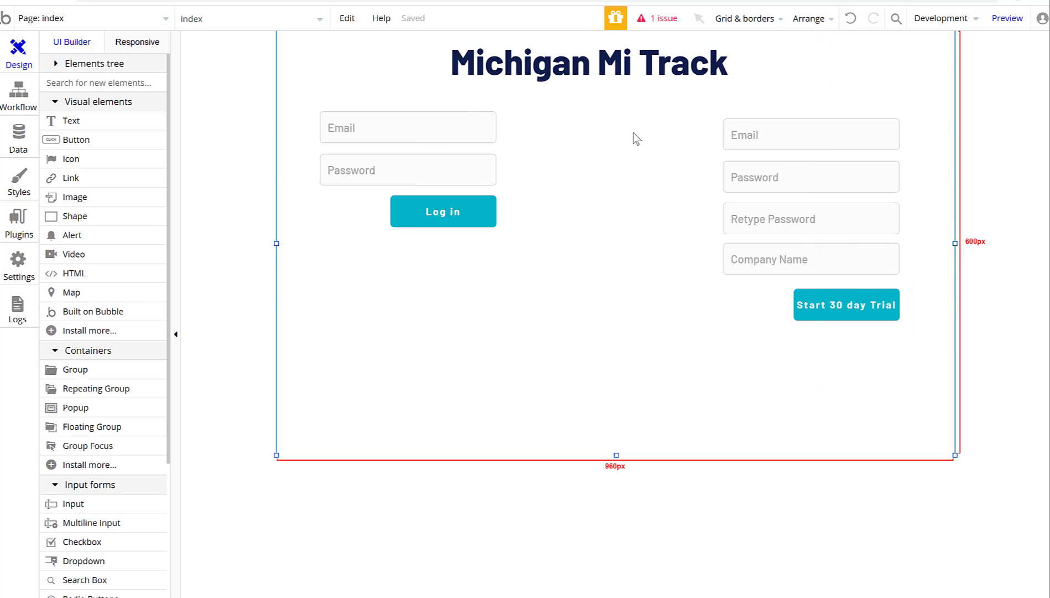
In the live preview, sign up with an email, password and company name 'New Test 1'.
left_click(1005, 22)
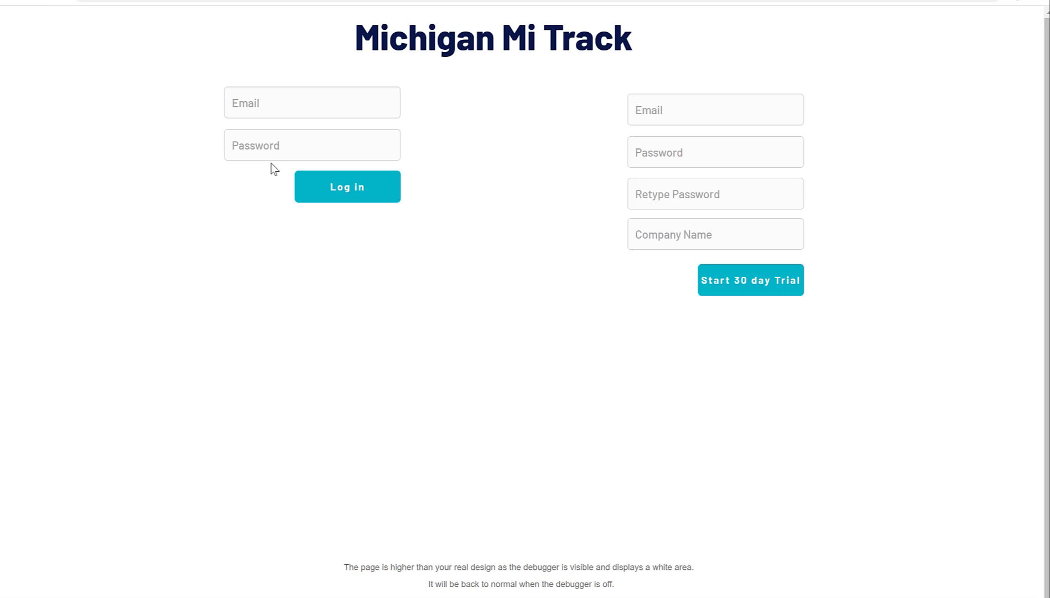
left_click(657, 124)
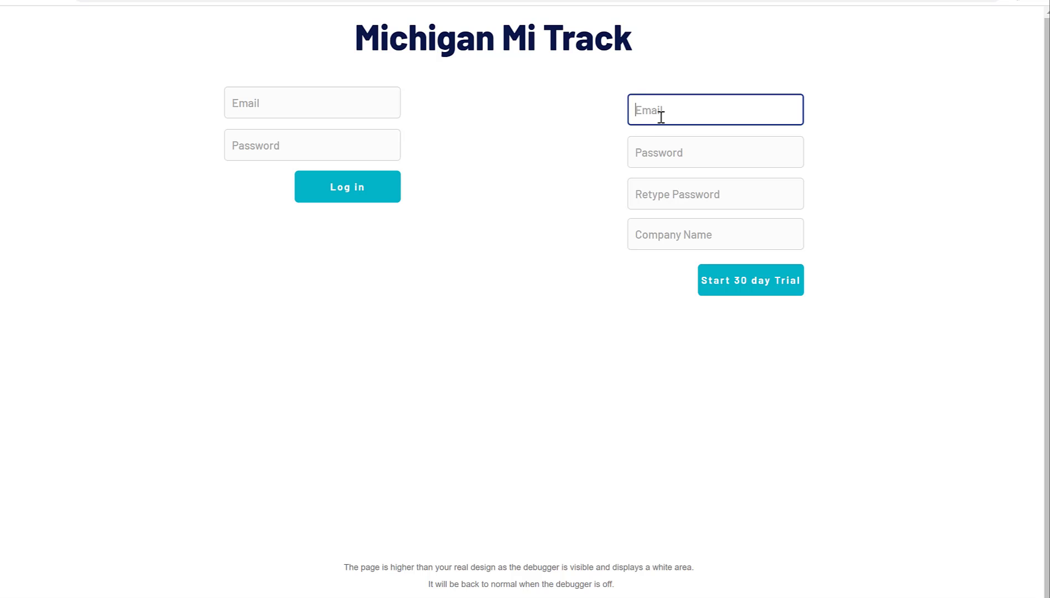
type("shan")
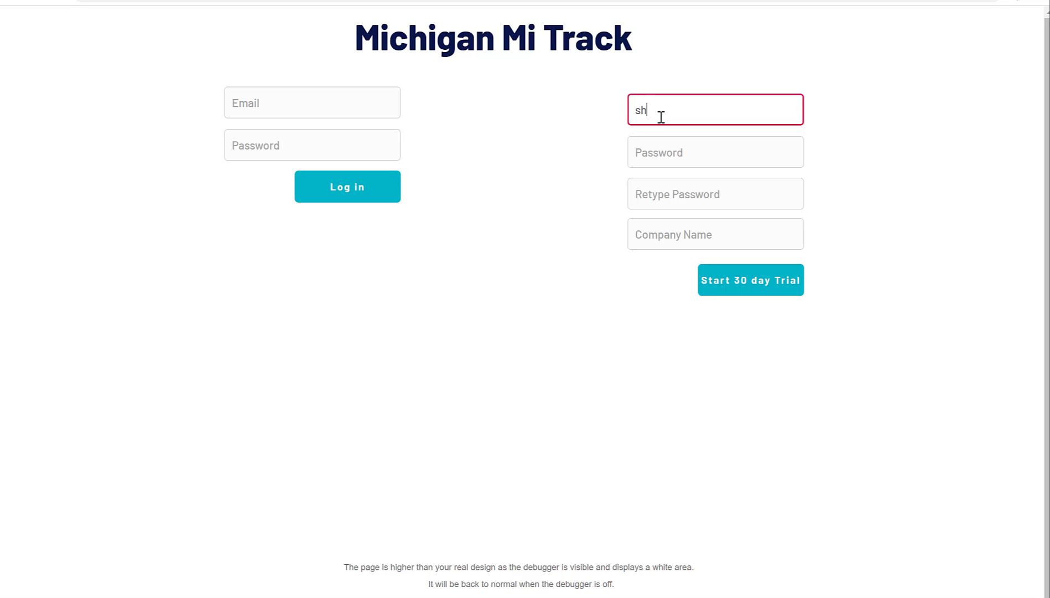
key("BackSpace")
key("BackSpace")
type("te")
key("Tab")
type("a")
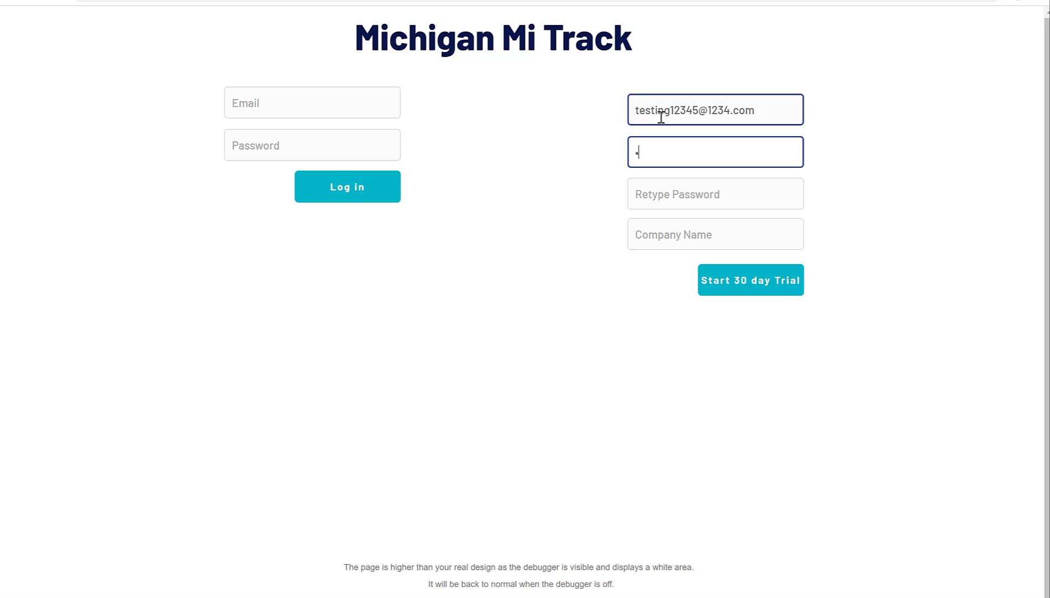
key("Tab")
type("a")
key("Tab")
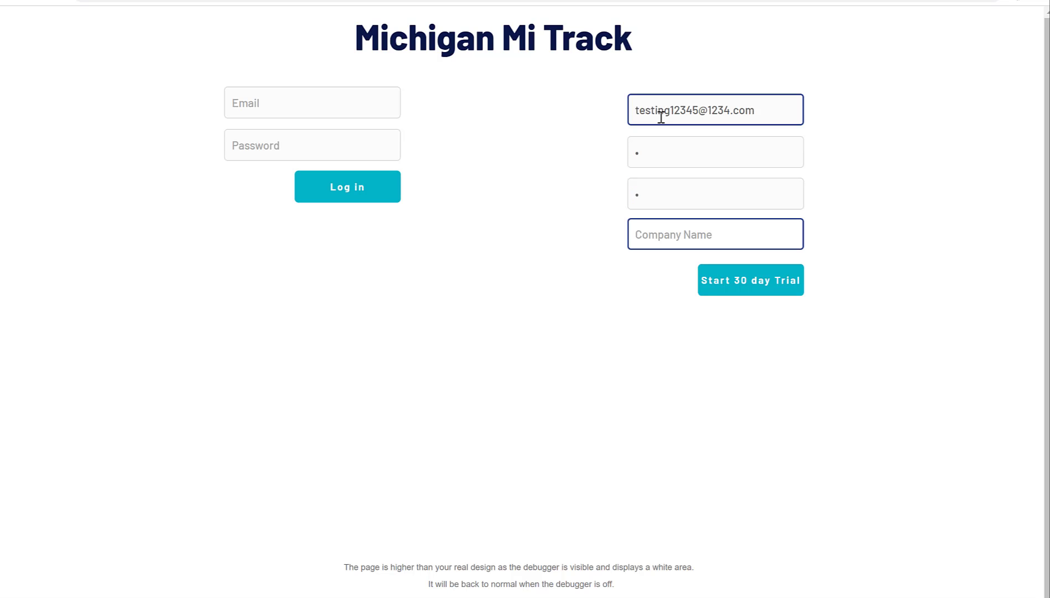
type("New Test 1")
left_click(786, 289)
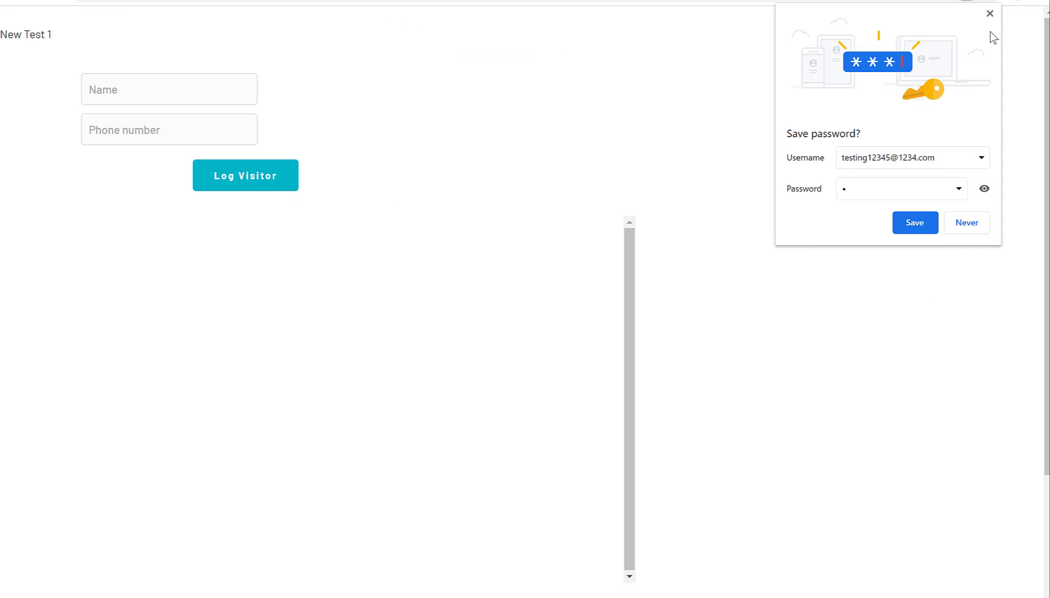
Dismiss the save-password prompt and log a test visitor with a name and phone number.
left_click(989, 14)
left_click(146, 90)
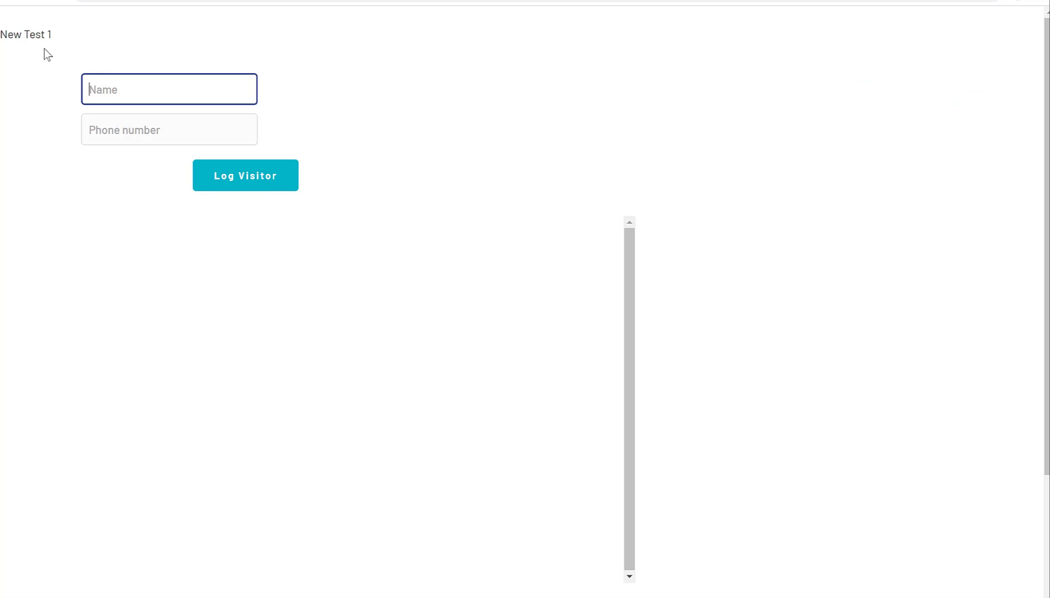
triple_click(44, 36)
left_click(122, 133)
left_click(132, 93)
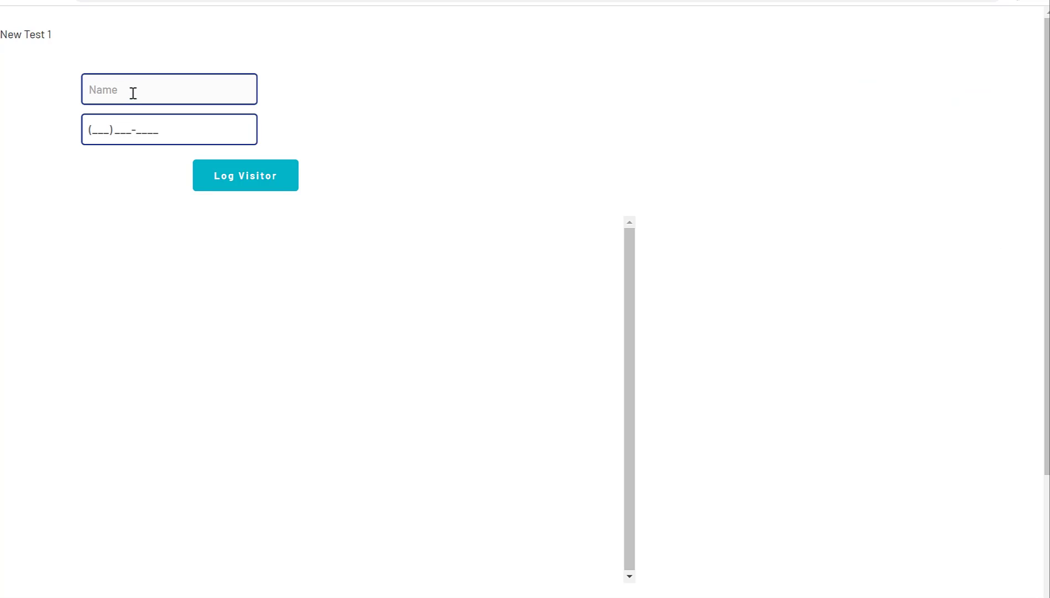
key("Tab")
left_click(154, 94)
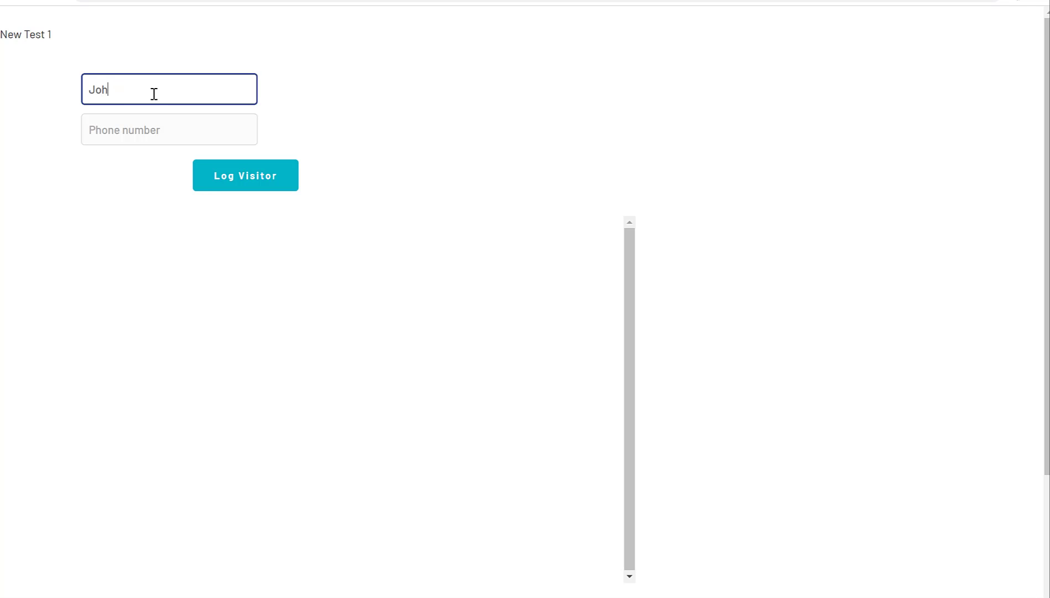
key("Tab")
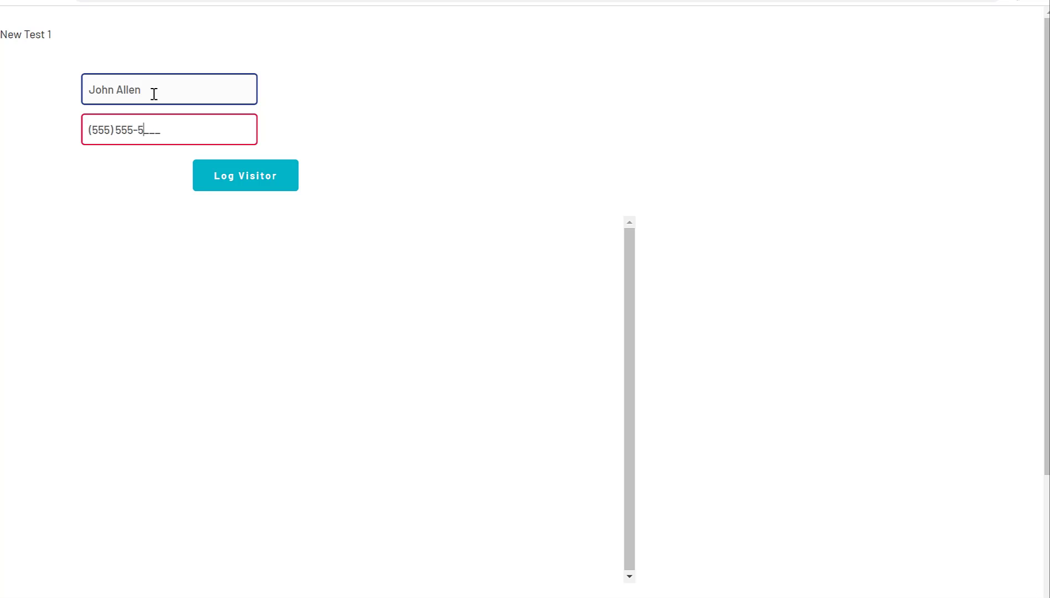
left_click(288, 169)
Inspect the new visitor entry and form fields, then return to the editor tab.
left_click_drag(110, 242, 265, 235)
left_click(263, 230)
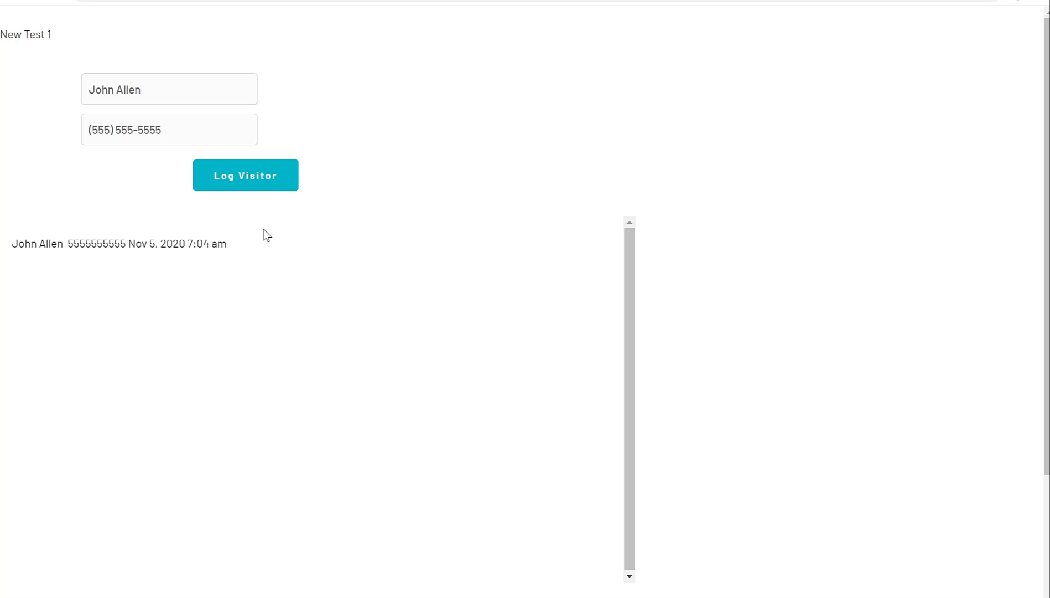
left_click(205, 130)
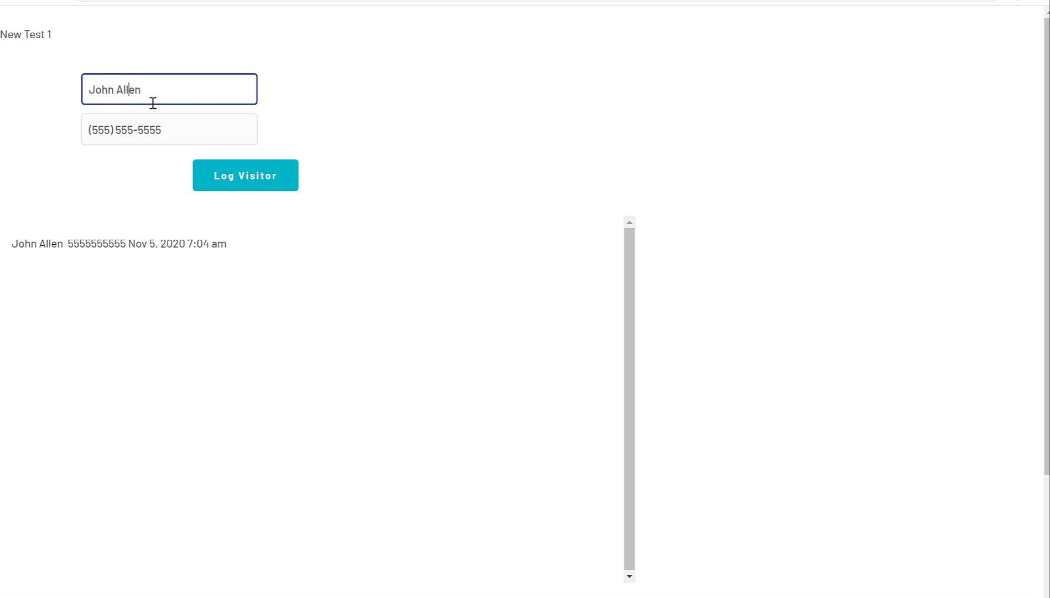
left_click_drag(205, 91, 34, 87)
left_click_drag(181, 119, 1, 142)
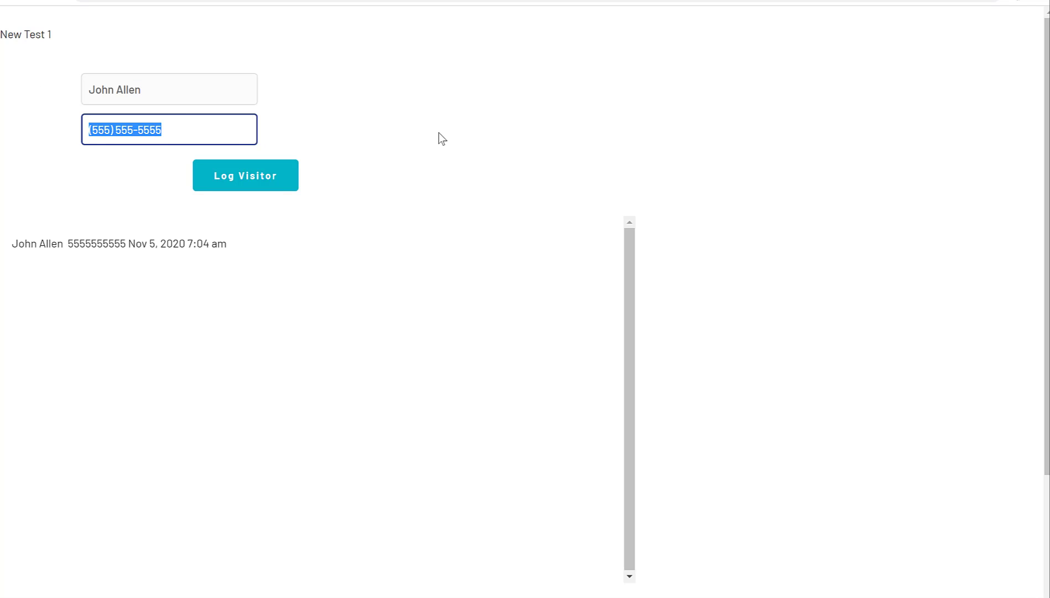
key("ctrl+Tab")
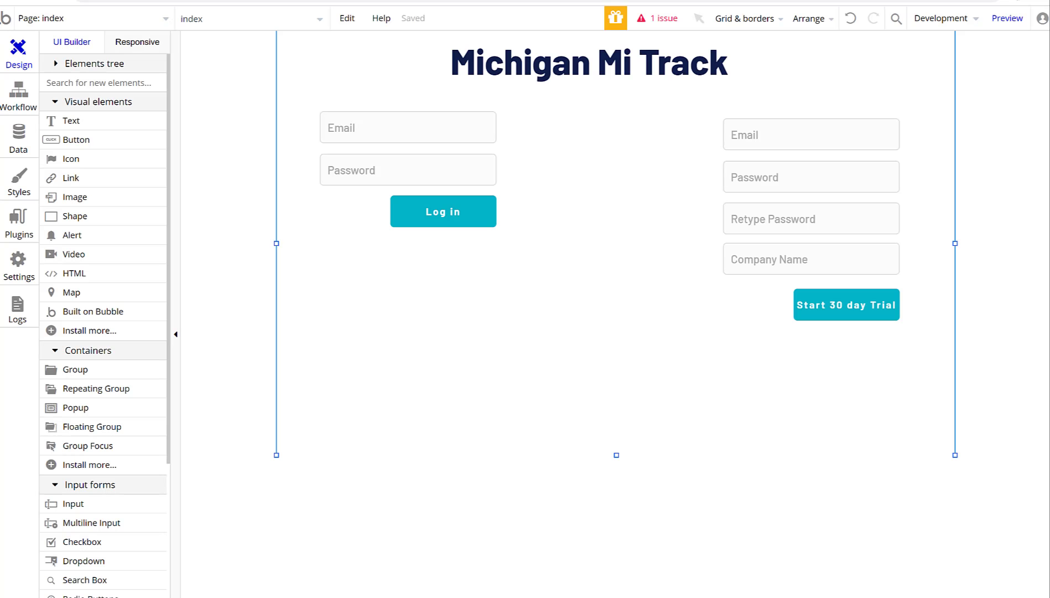
Check the trial sign-up button's workflow, then switch to editing tracking_page.
double_click(810, 311)
left_click(616, 229)
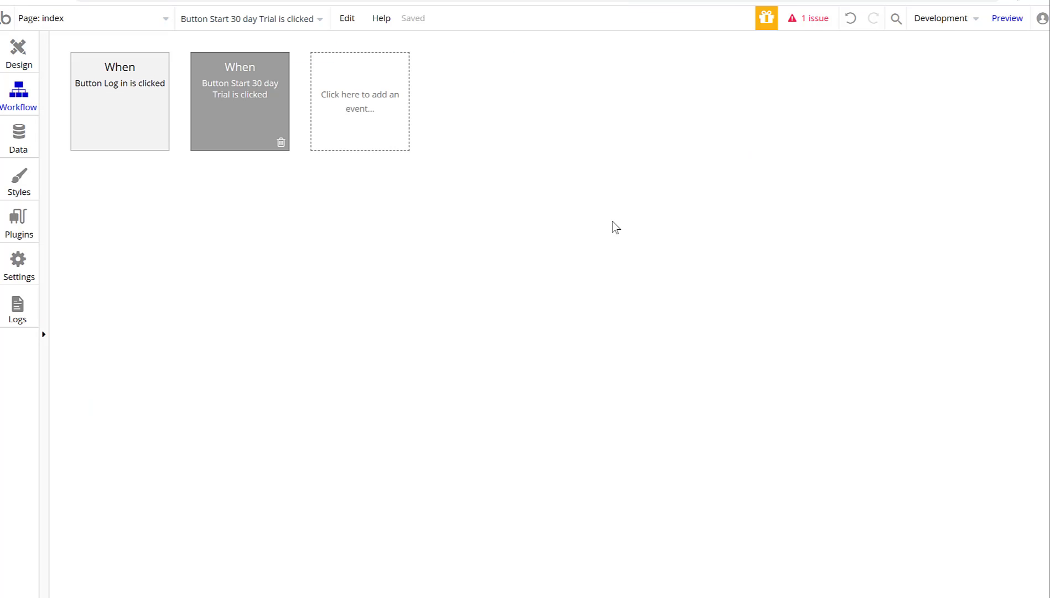
left_click(32, 47)
left_click(136, 20)
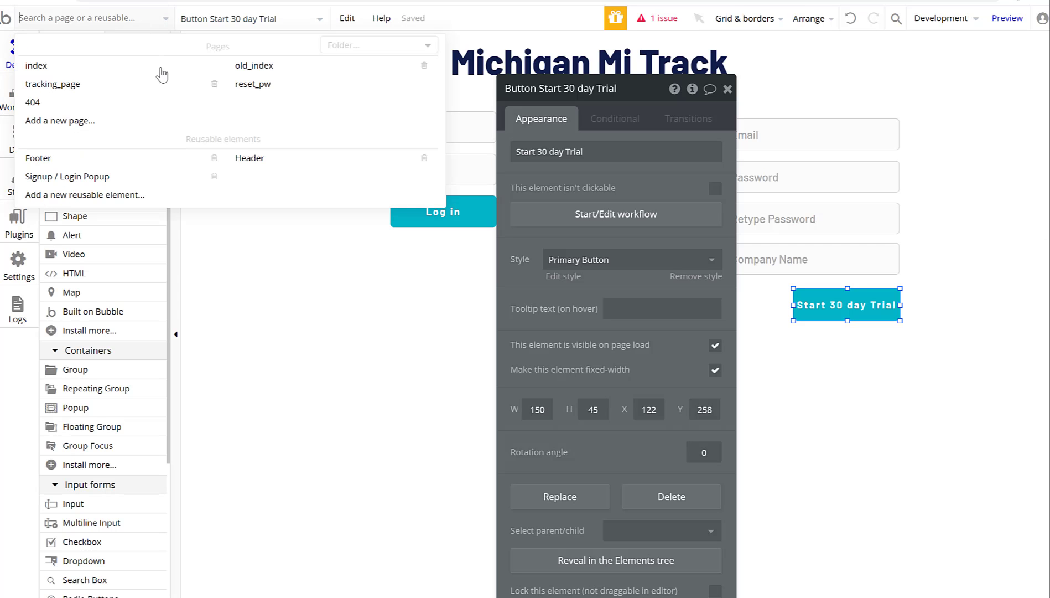
left_click(71, 89)
Add a Reset relevant inputs step after Create a new Visitor in the Log Visitor workflow.
left_click(493, 190)
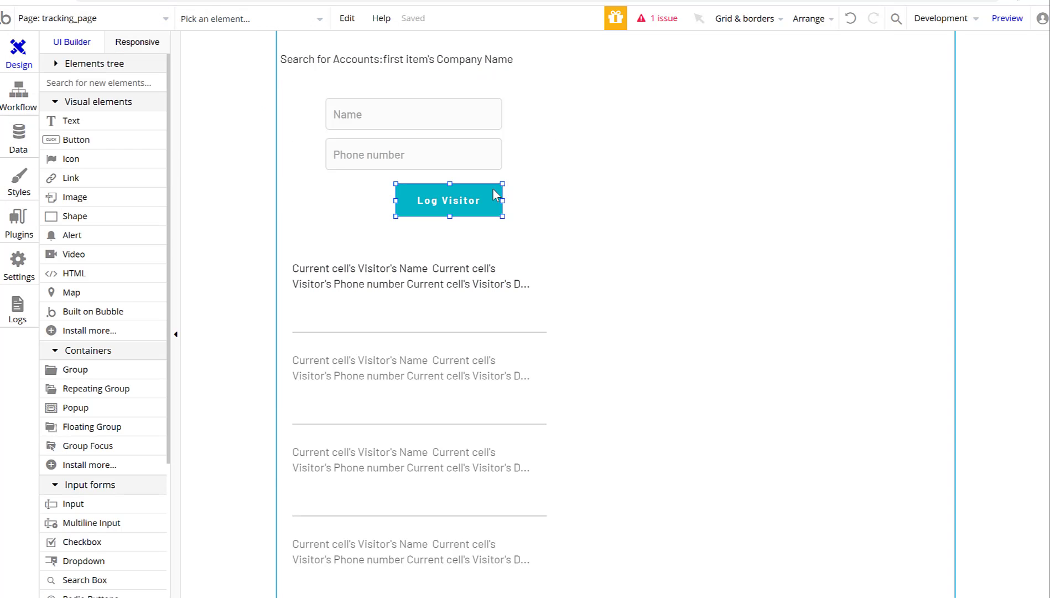
left_click(645, 221)
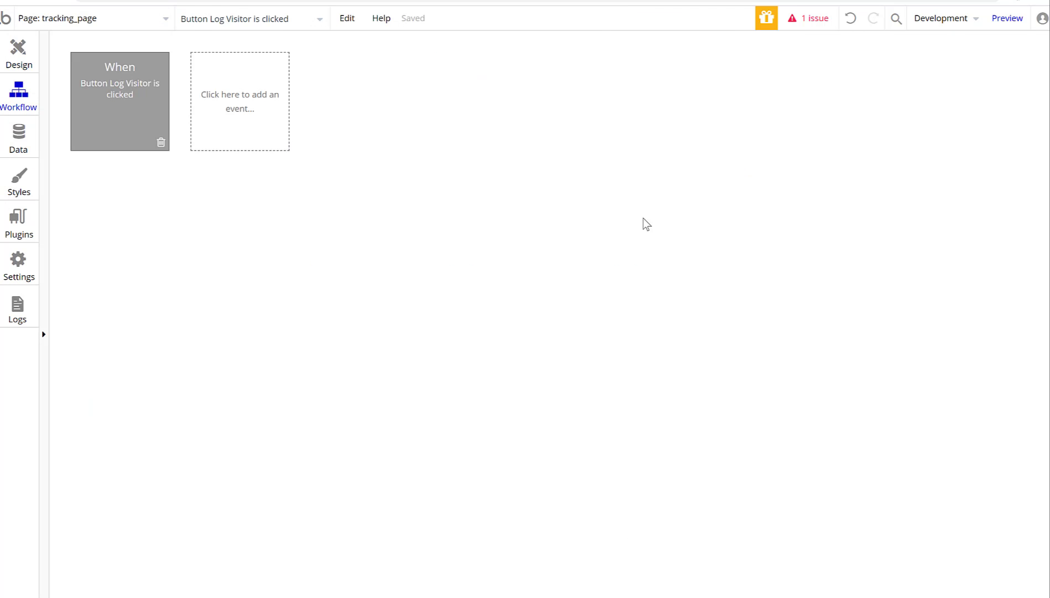
left_click(113, 96)
left_click(119, 197)
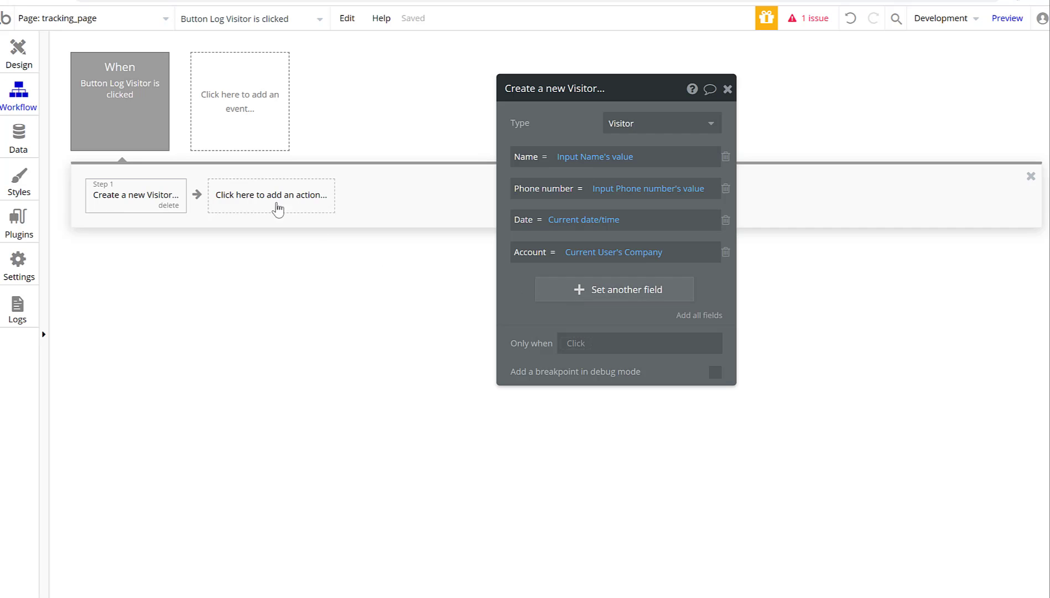
left_click(274, 205)
left_click(260, 237)
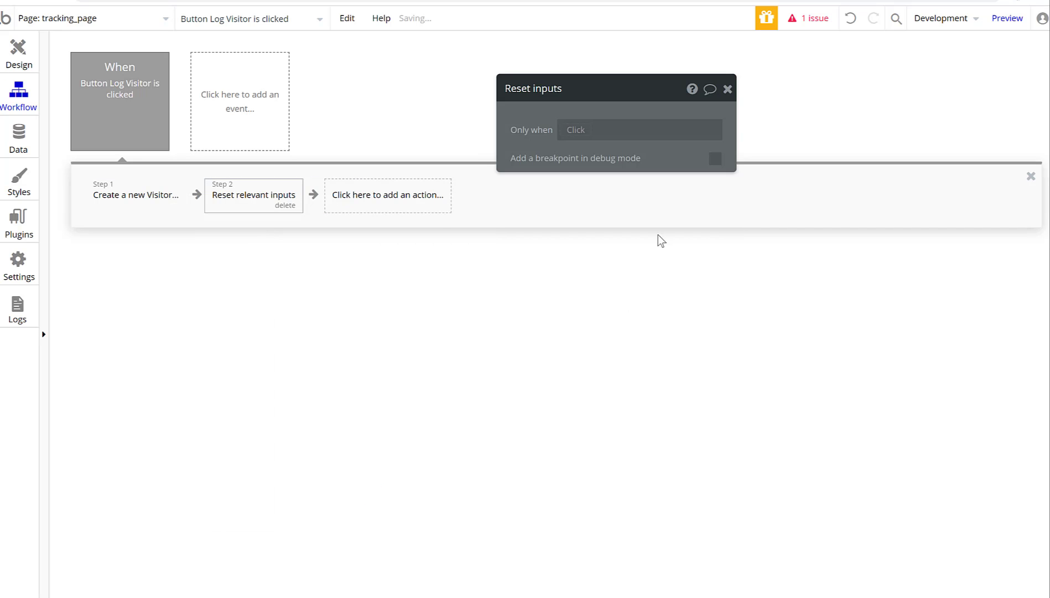
left_click(18, 55)
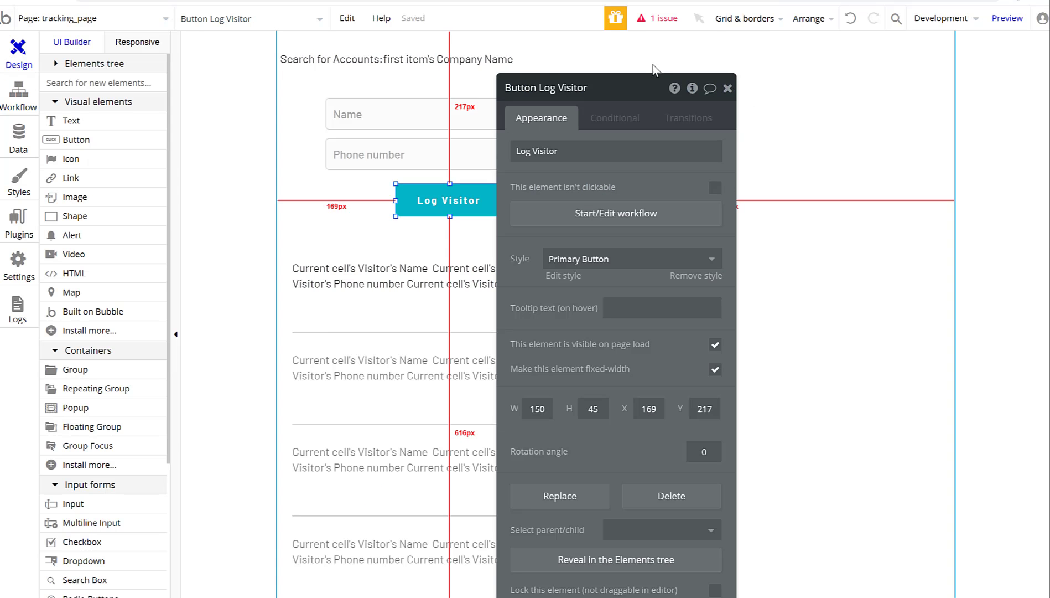
Drag RepeatingGroup Visitor about 45 px lower, leaving space below the Log Visitor button.
left_click(728, 88)
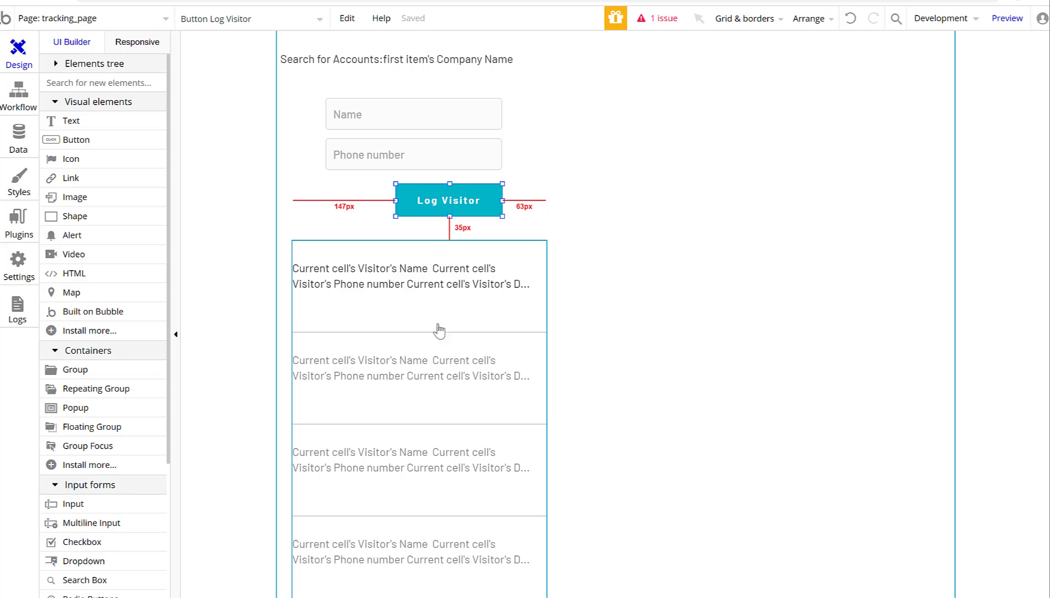
left_click_drag(439, 328, 379, 314)
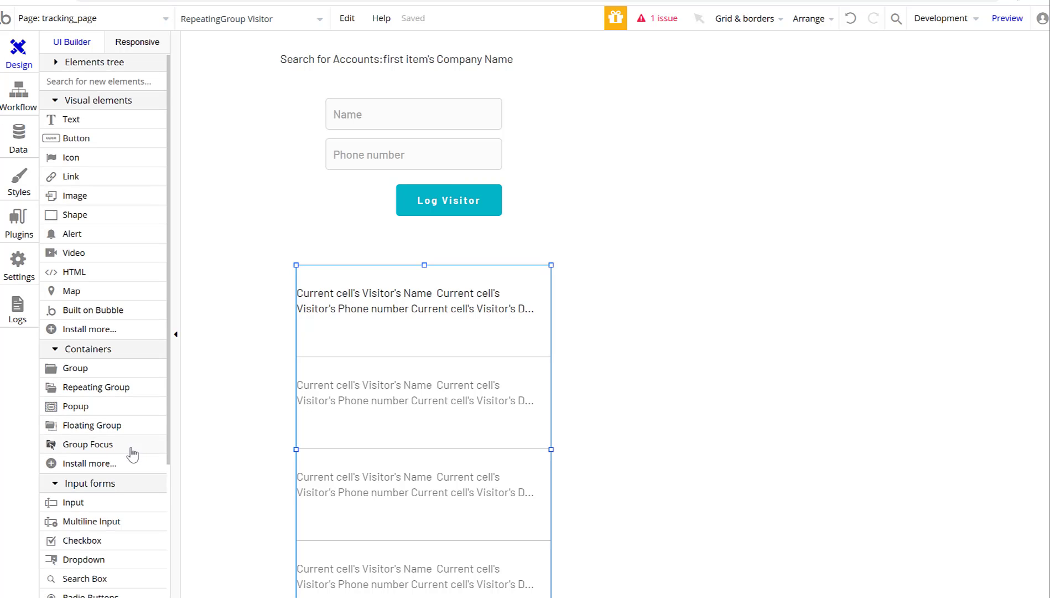
scroll(133, 453, "down", 4)
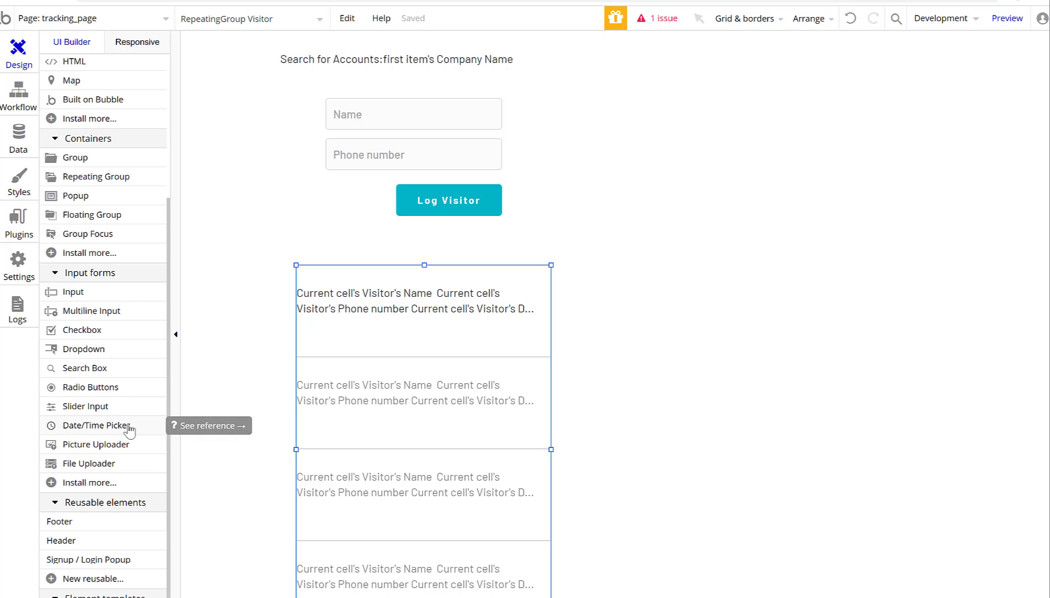
Place a Date/Time Picker on the page just under the Log Visitor button.
left_click(96, 425)
left_click(352, 236)
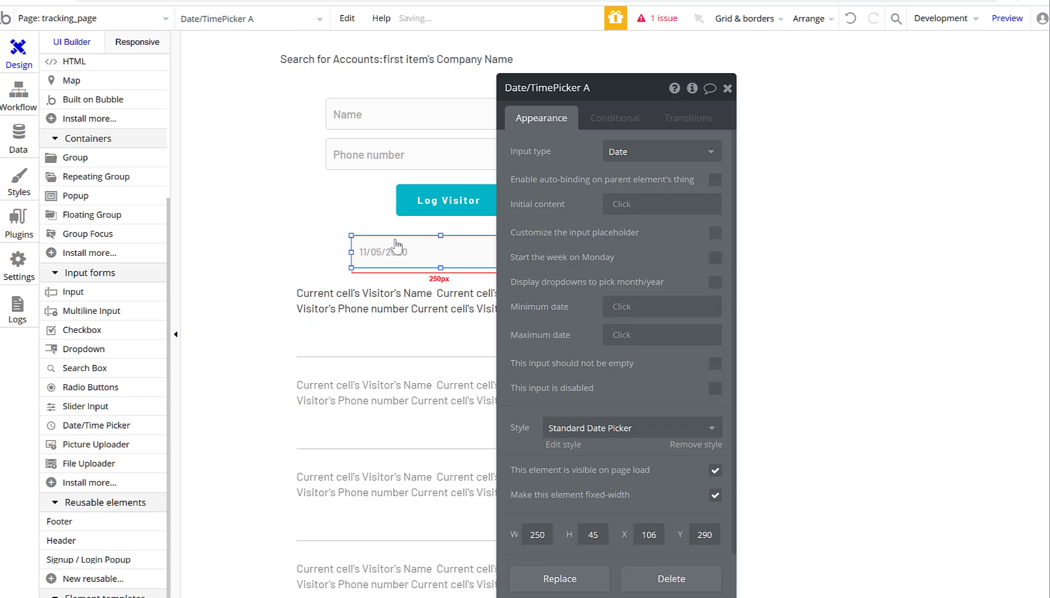
left_click_drag(417, 252, 394, 247)
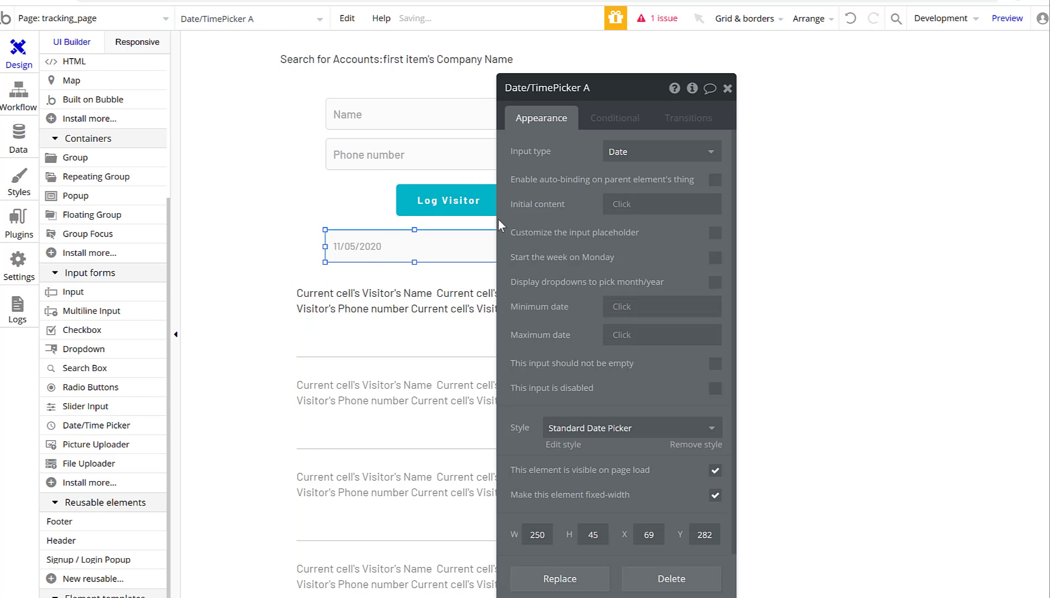
left_click(727, 88)
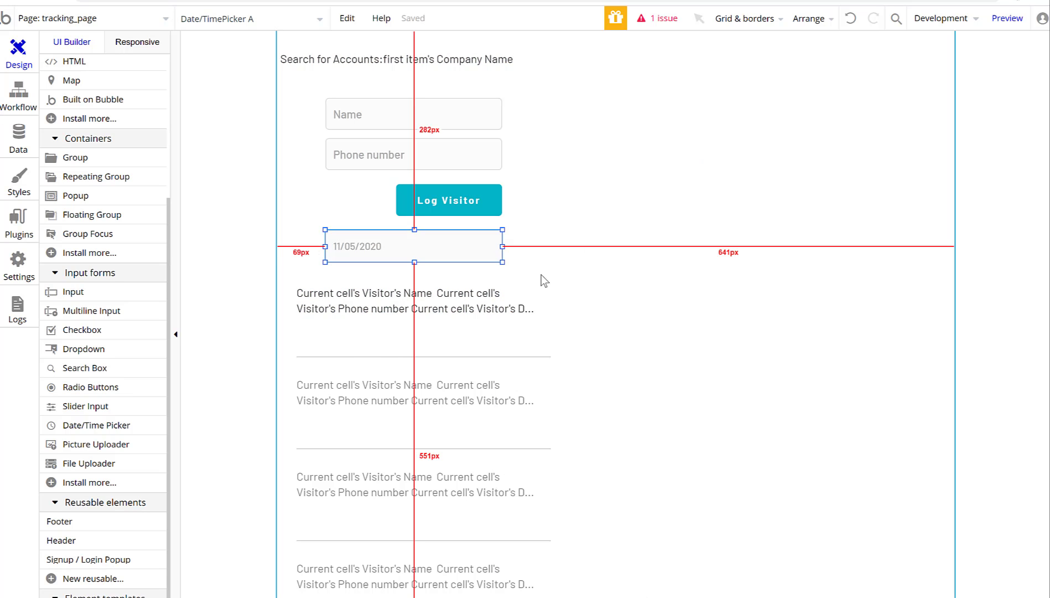
Add a RepeatingGroup Visitor condition: when Date/TimePicker A's value is not empty.
double_click(455, 336)
left_click(635, 118)
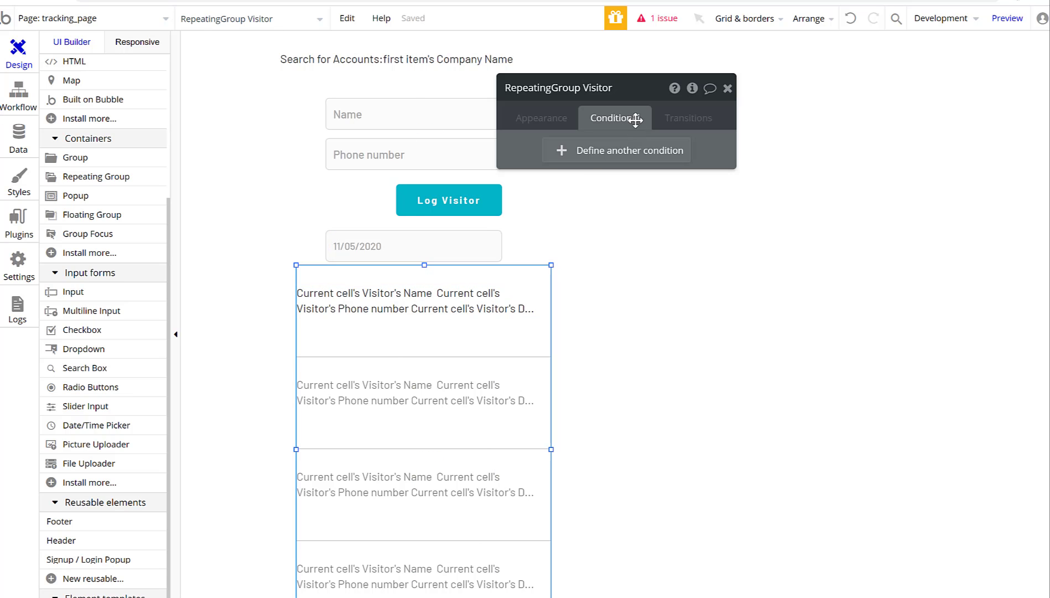
left_click(563, 150)
left_click(546, 159)
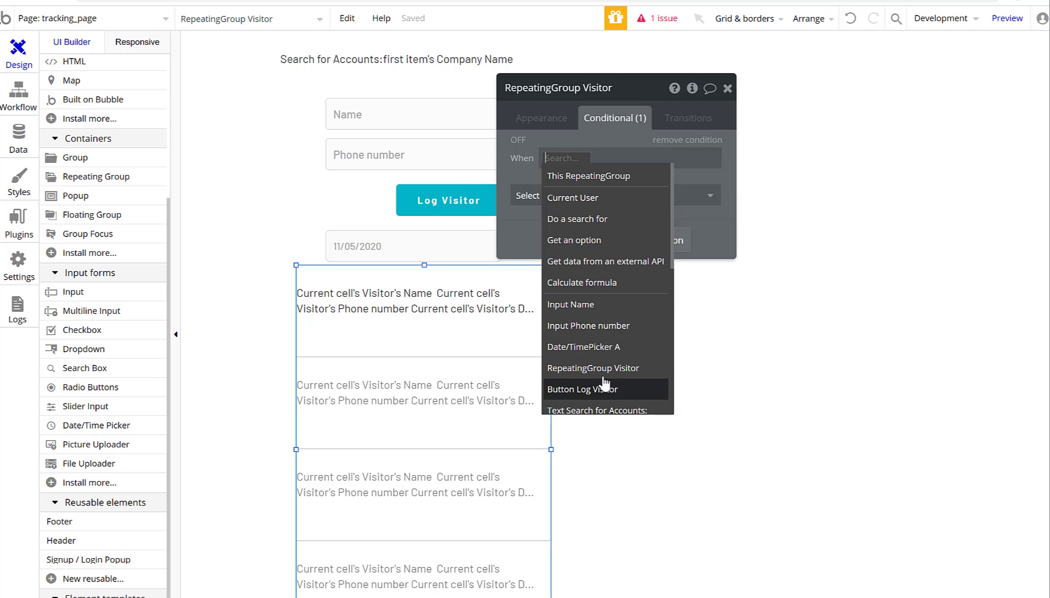
left_click(658, 347)
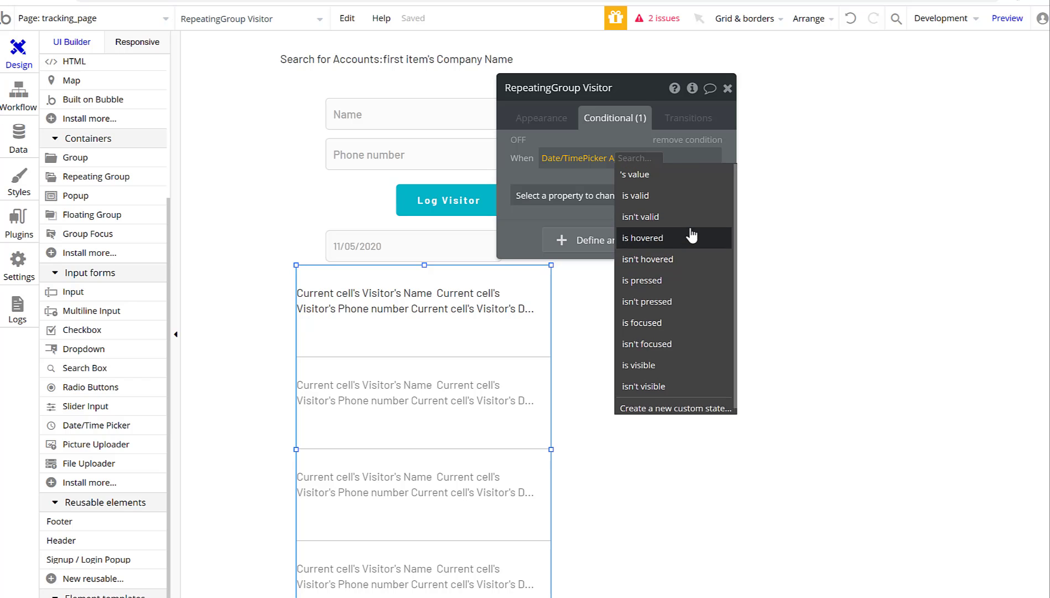
left_click(664, 178)
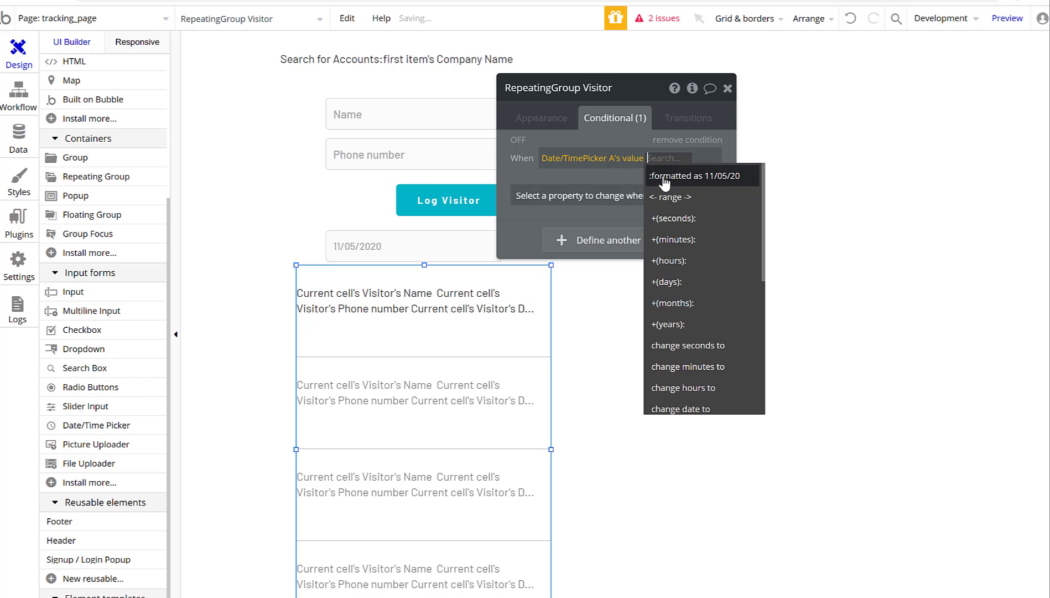
scroll(694, 231, "down", 5)
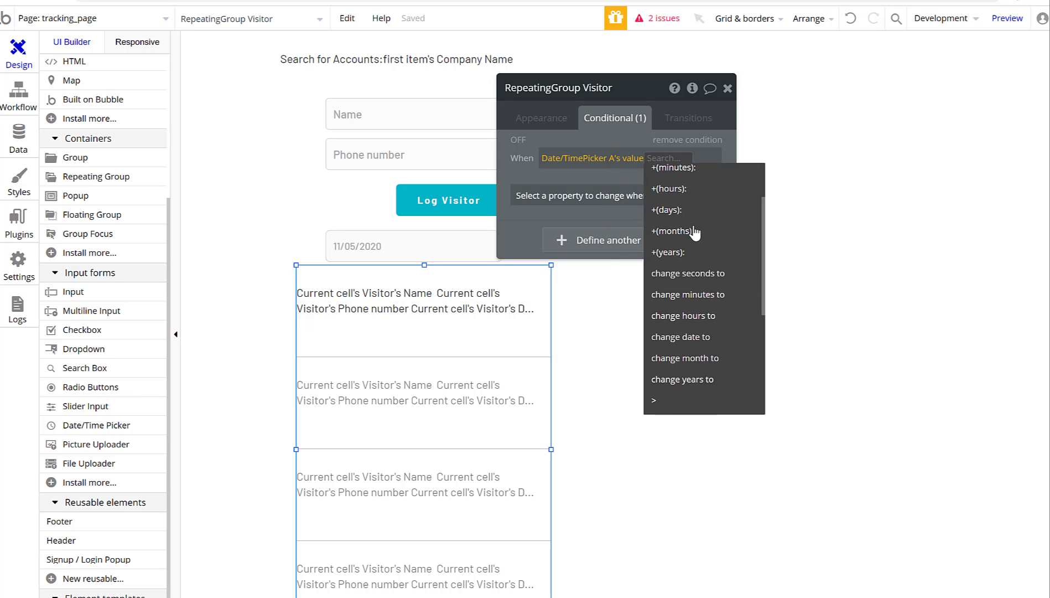
scroll(695, 233, "up", 5)
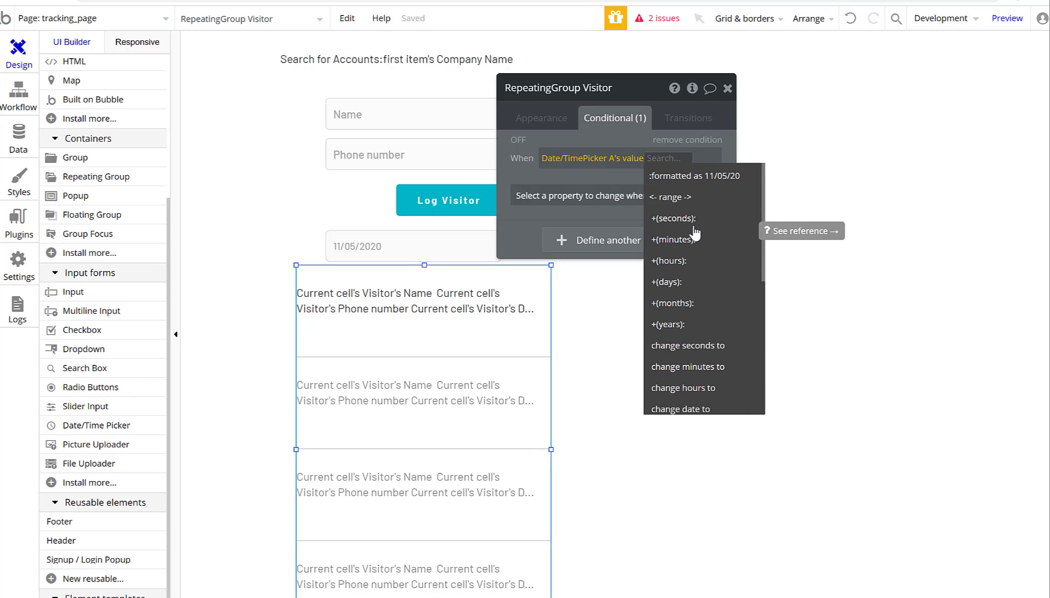
scroll(695, 233, "down", 3)
scroll(705, 365, "down", 3)
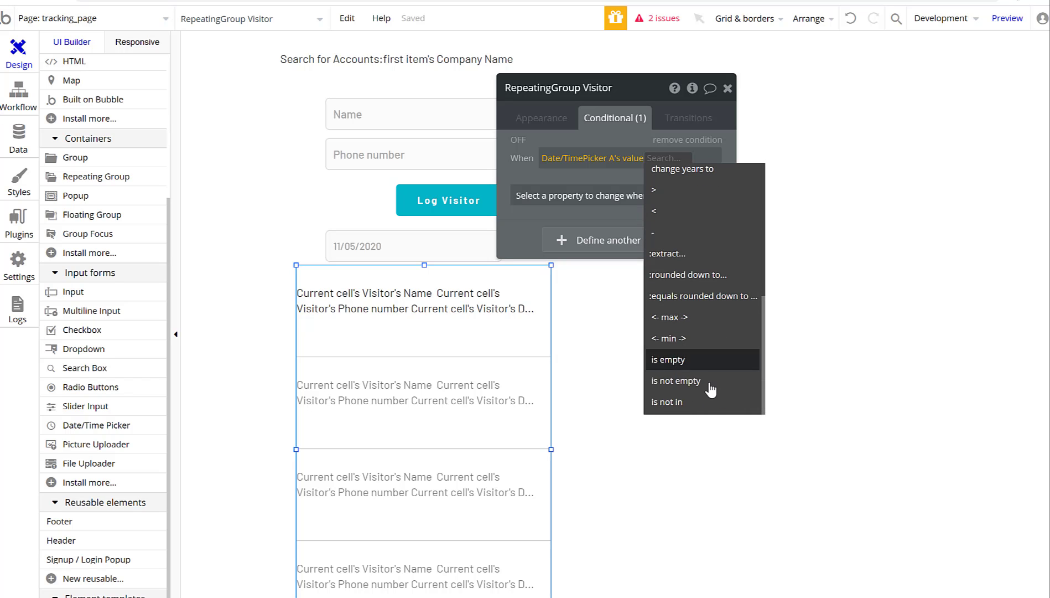
left_click(710, 382)
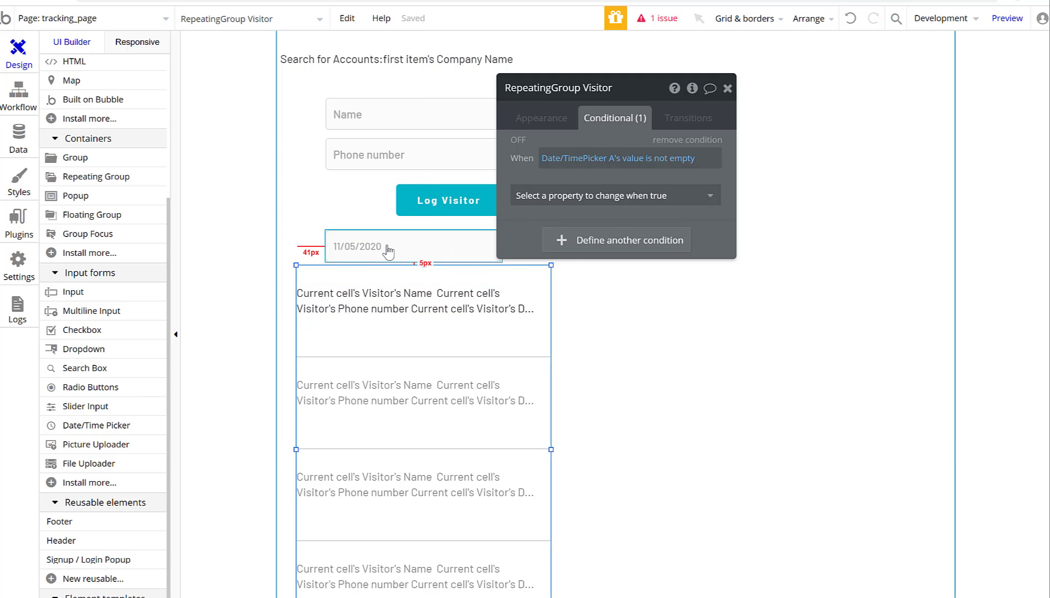
Make the condition change the data source to a Search for Visitors.
left_click(589, 205)
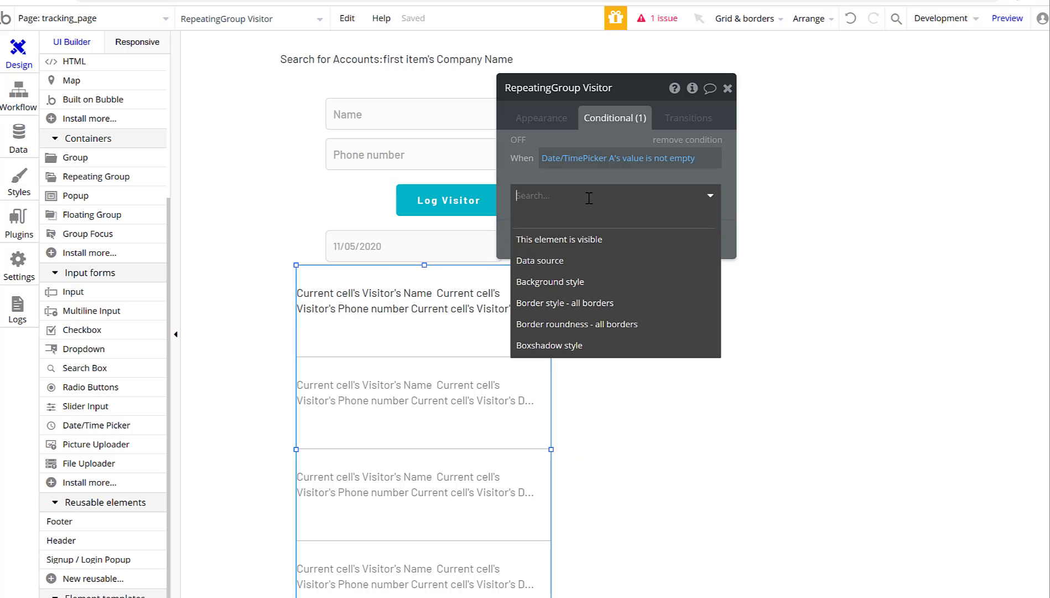
left_click(615, 270)
left_click(610, 191)
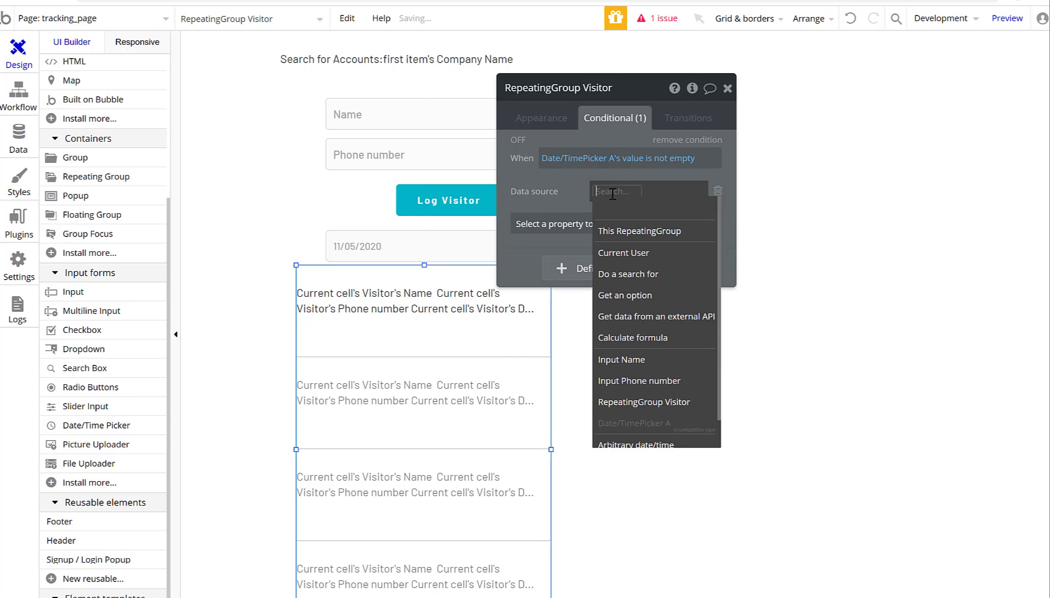
mouse_move(635, 243)
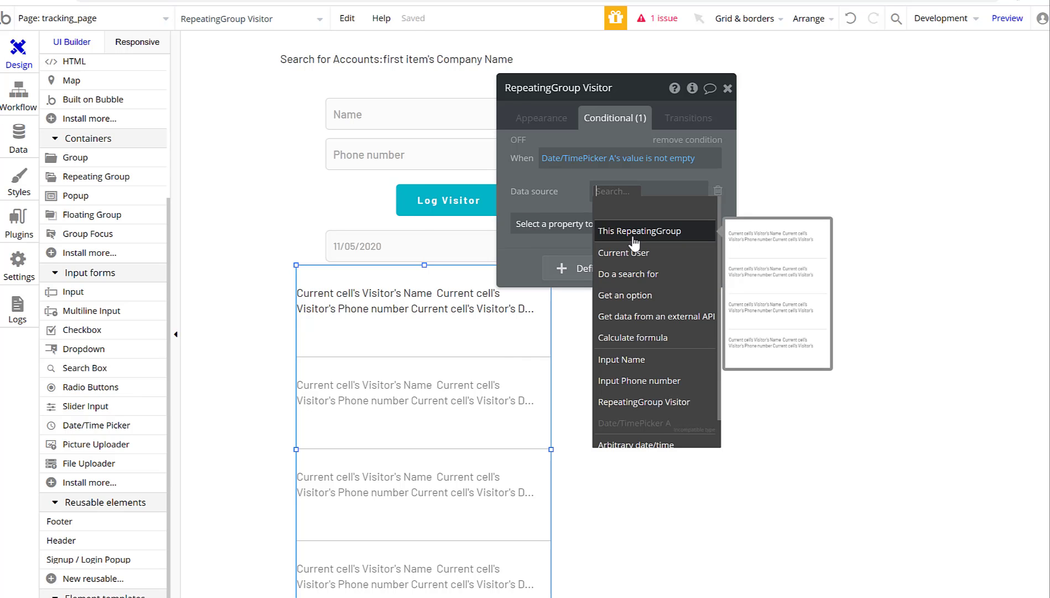
left_click(631, 274)
left_click(411, 123)
left_click(422, 185)
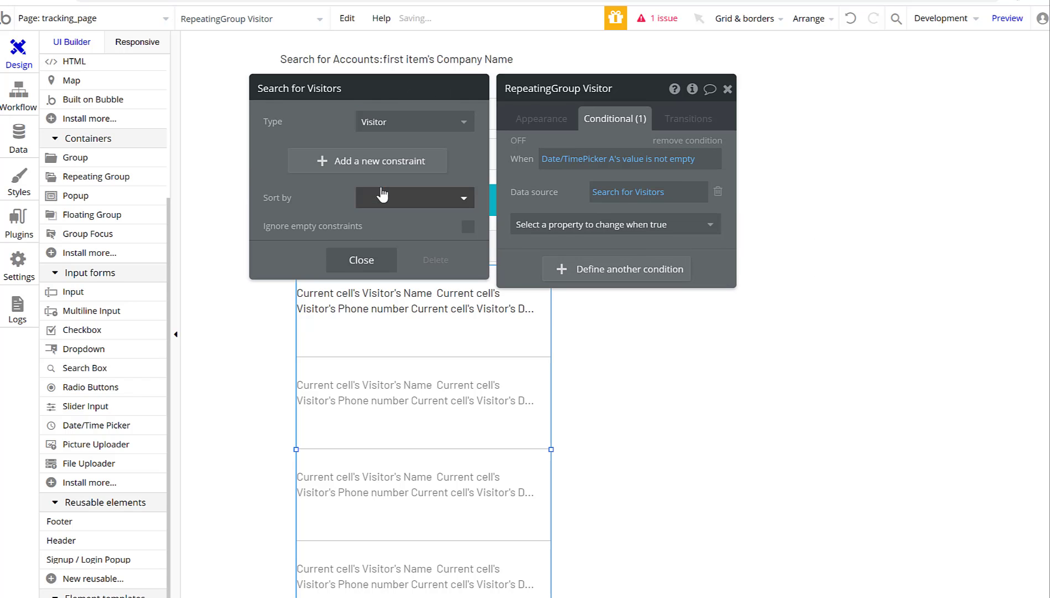
Constrain the Visitor search to Account = Current User's Company.
left_click(313, 160)
left_click(283, 159)
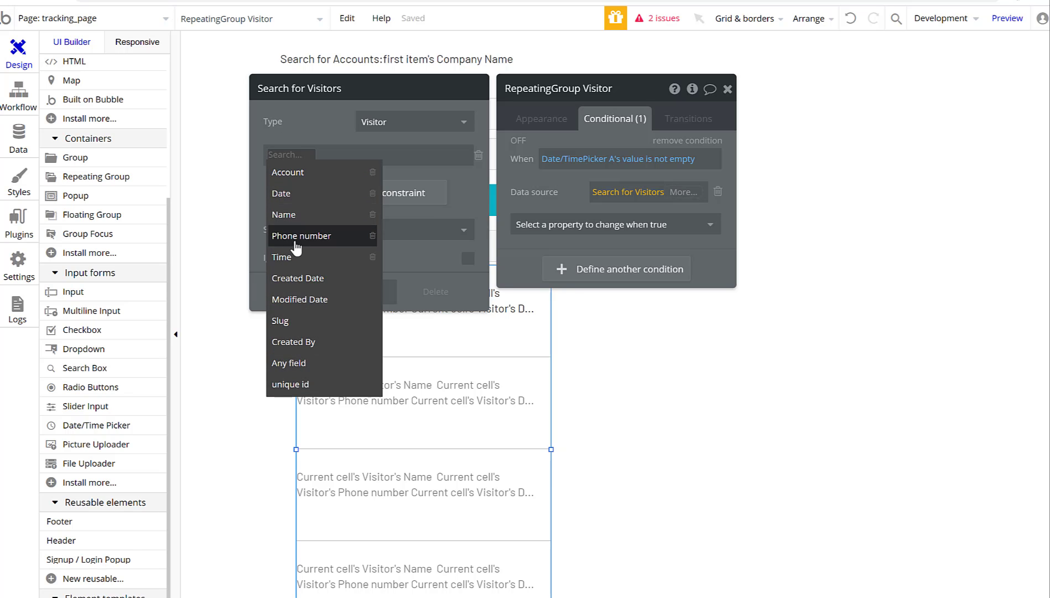
left_click(286, 181)
left_click(302, 156)
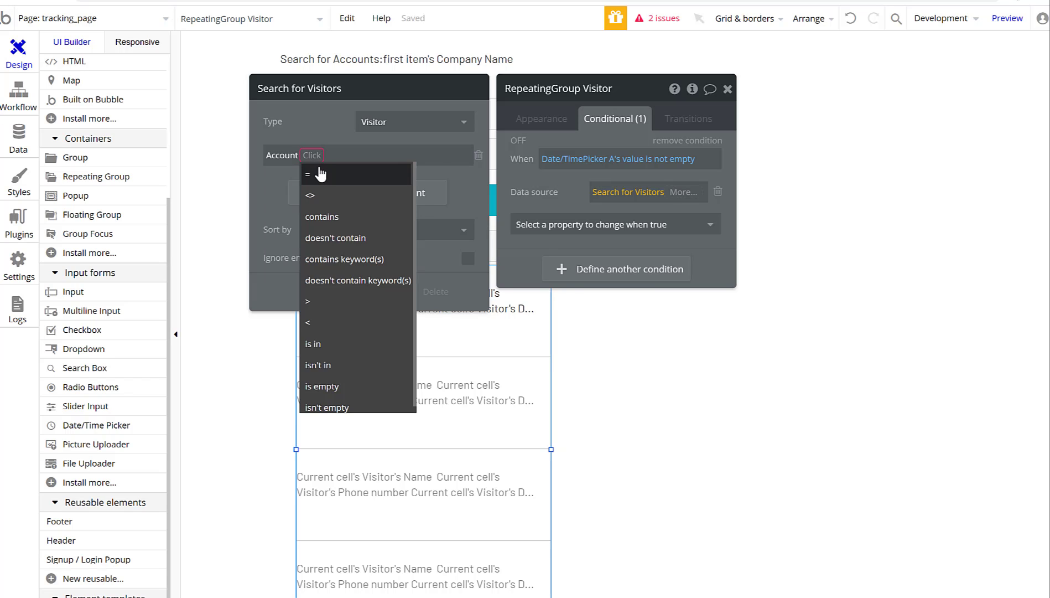
left_click(322, 161)
left_click(365, 215)
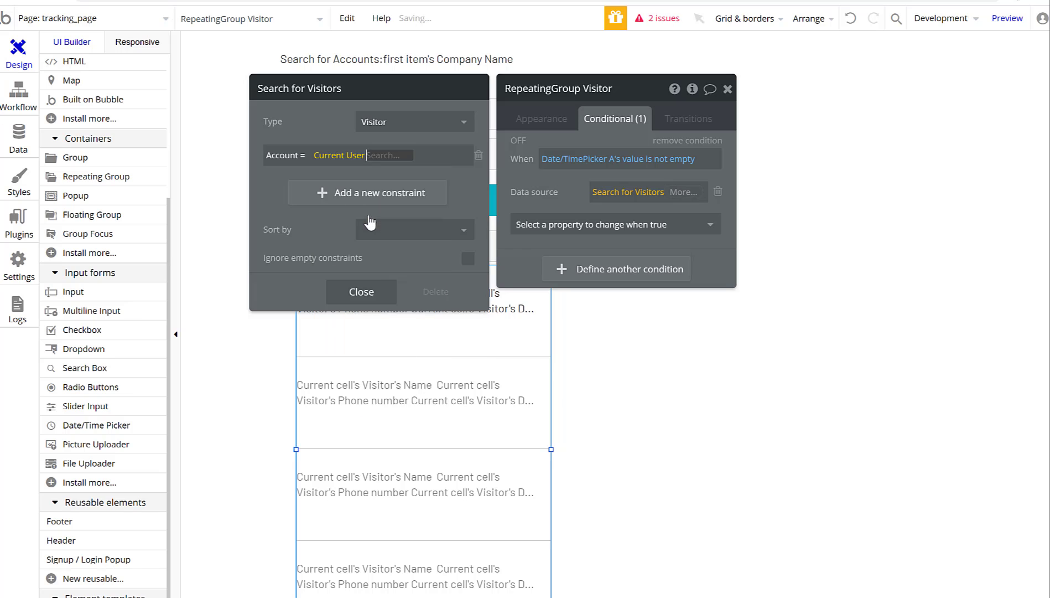
left_click(385, 183)
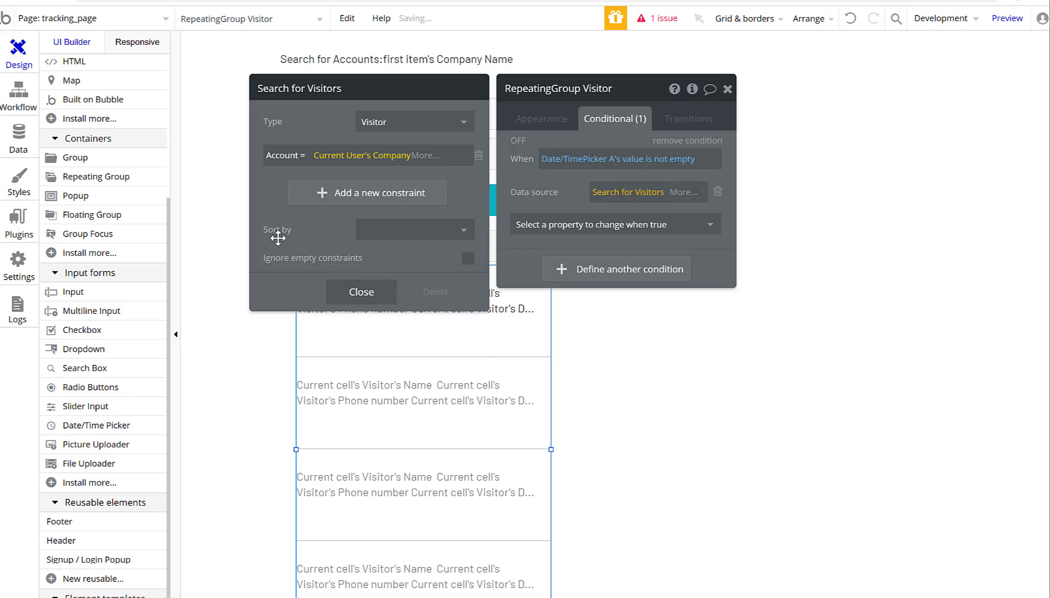
left_click(361, 291)
Add a second constraint: Date = Date/TimePicker A's value, formatted as 11/05/20.
left_click(633, 193)
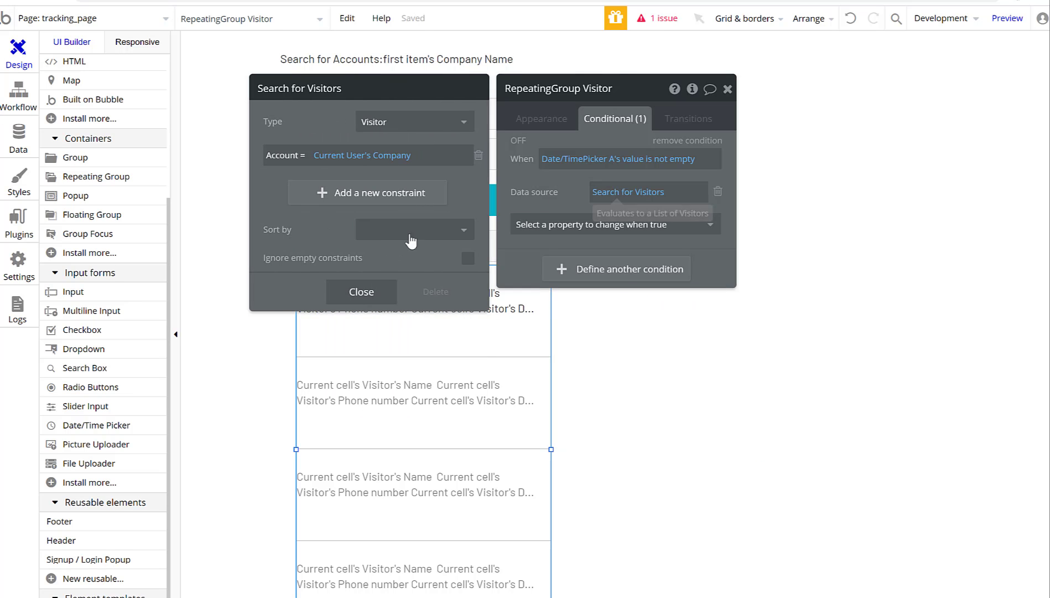
left_click(321, 193)
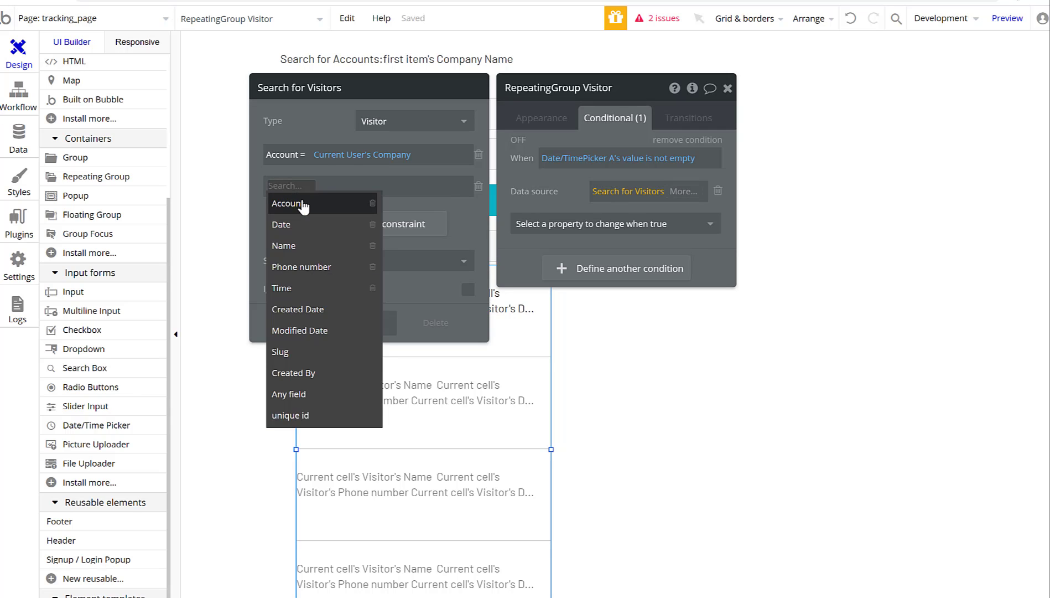
left_click(303, 224)
left_click(305, 201)
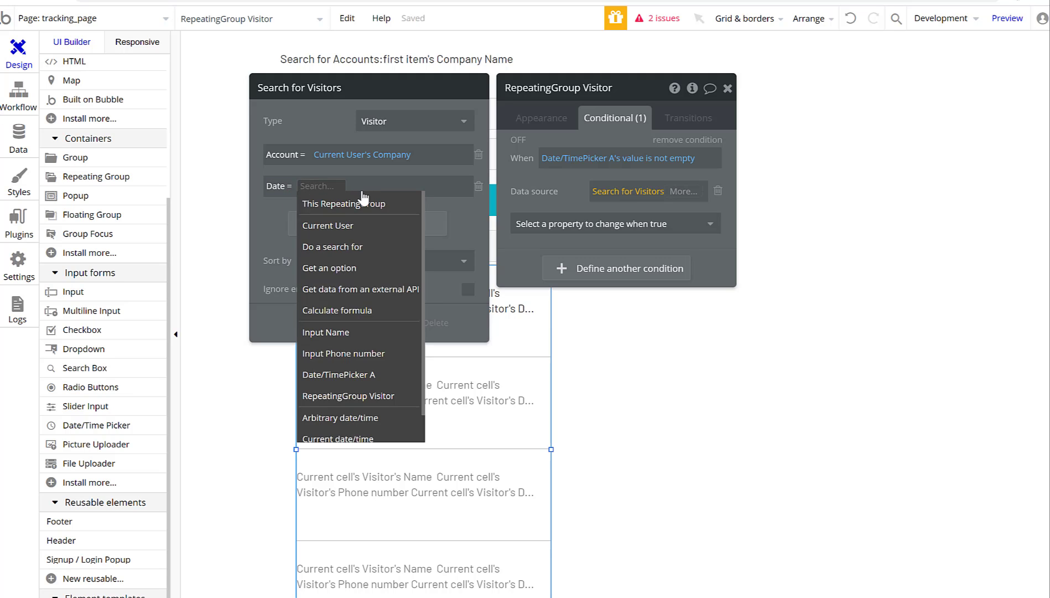
left_click(377, 373)
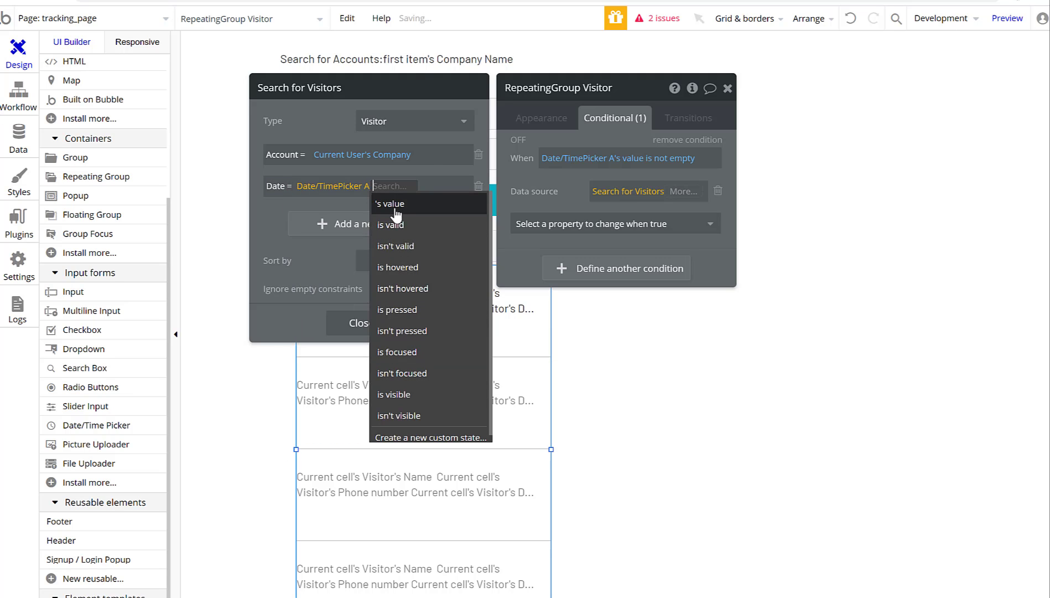
left_click(394, 206)
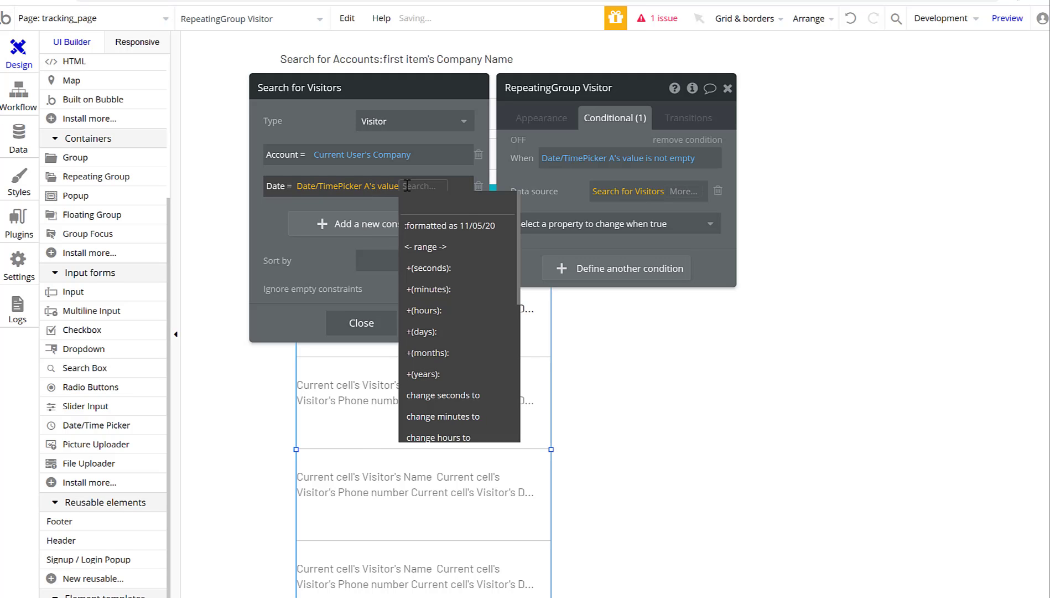
left_click(449, 225)
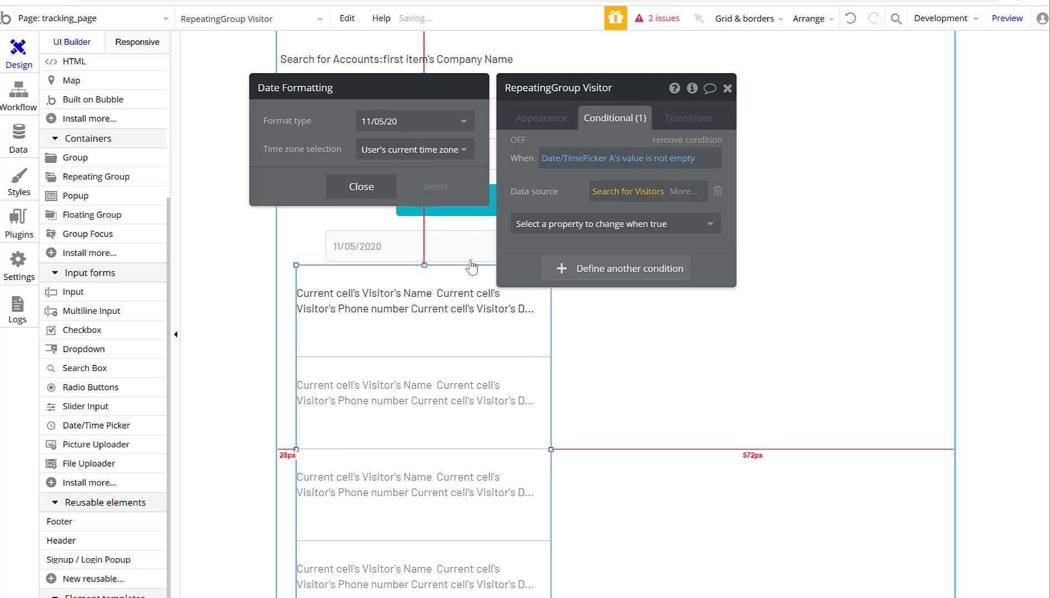
left_click(352, 188)
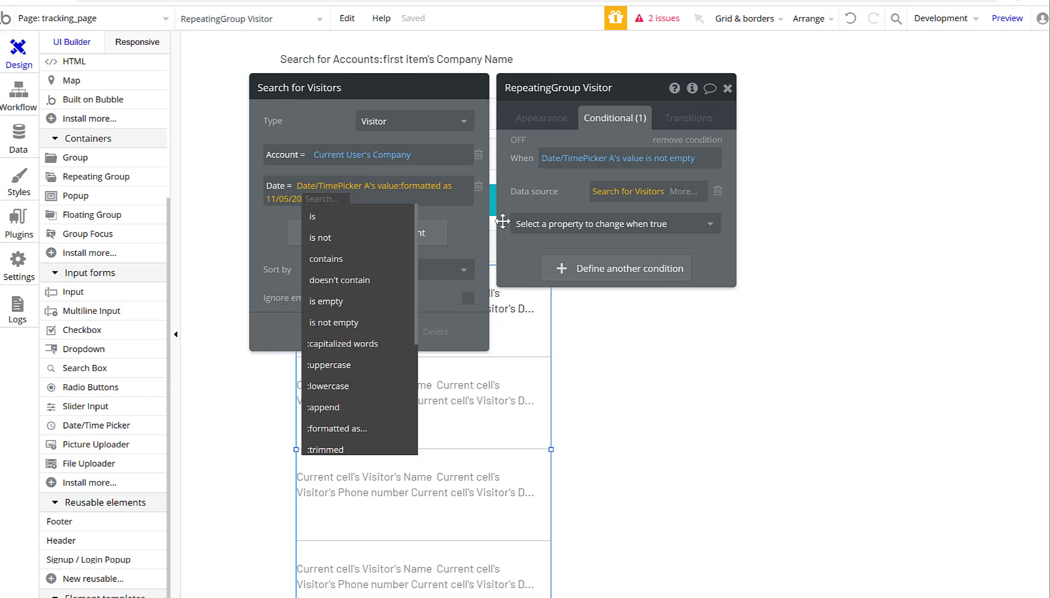
Adjust the date formatting, then close the search and repeating group settings.
scroll(357, 316, "down", 3)
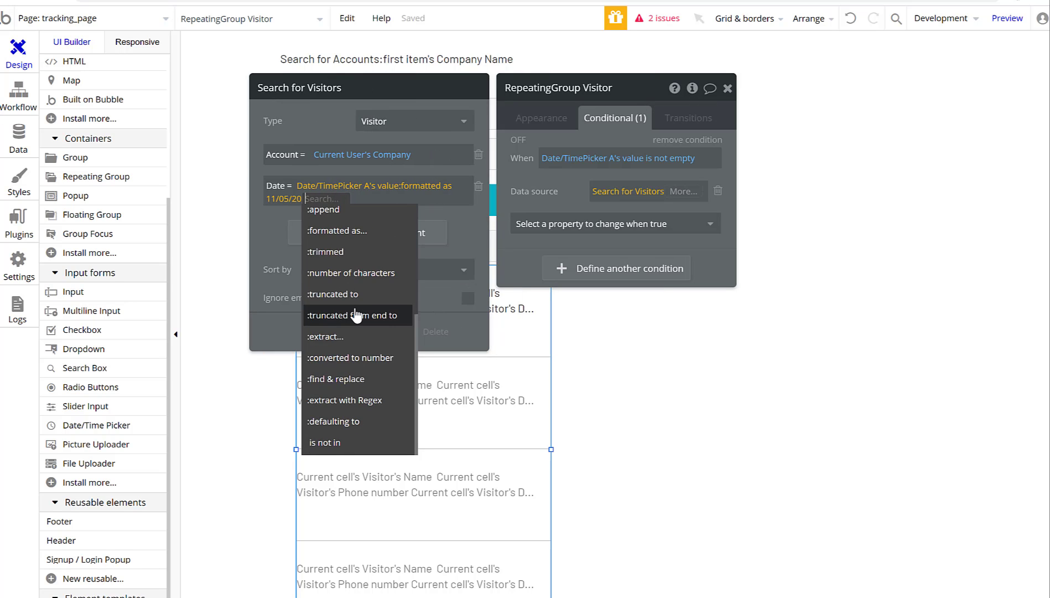
scroll(356, 315, "up", 3)
left_click(288, 206)
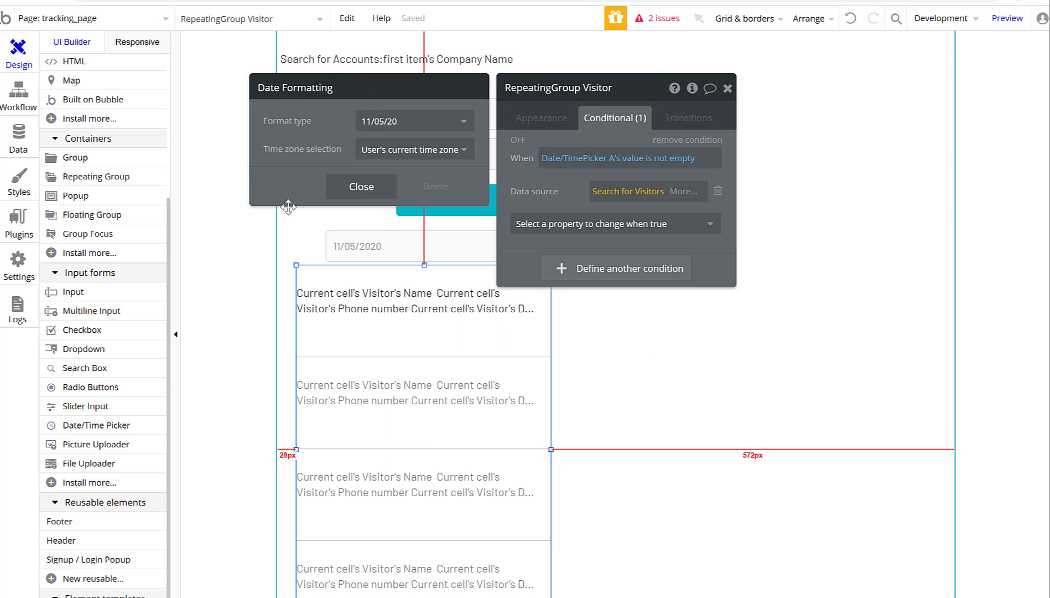
left_click(496, 194)
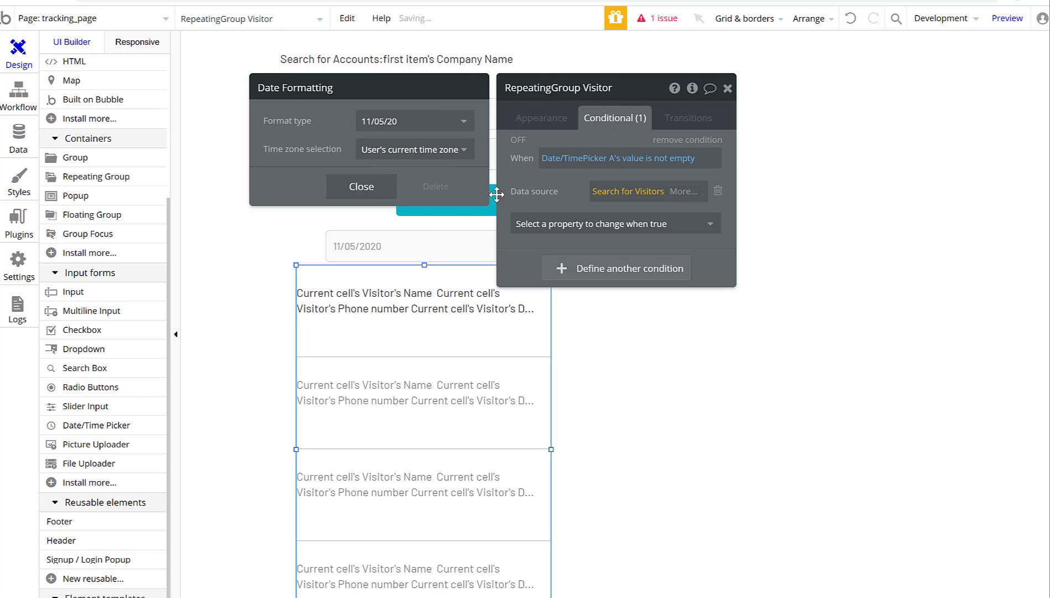
left_click(358, 186)
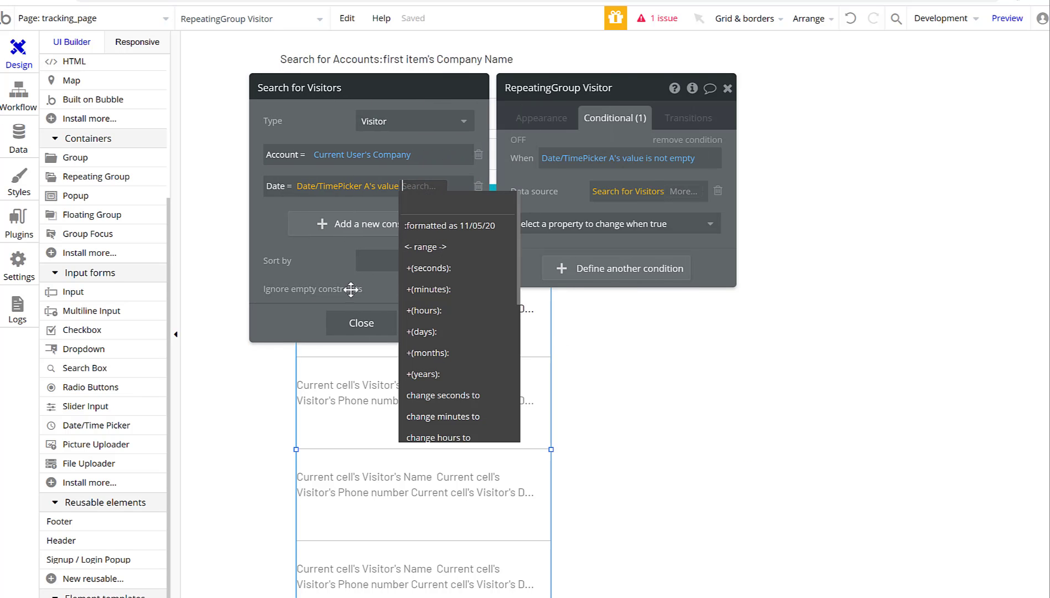
left_click(301, 301)
left_click(355, 326)
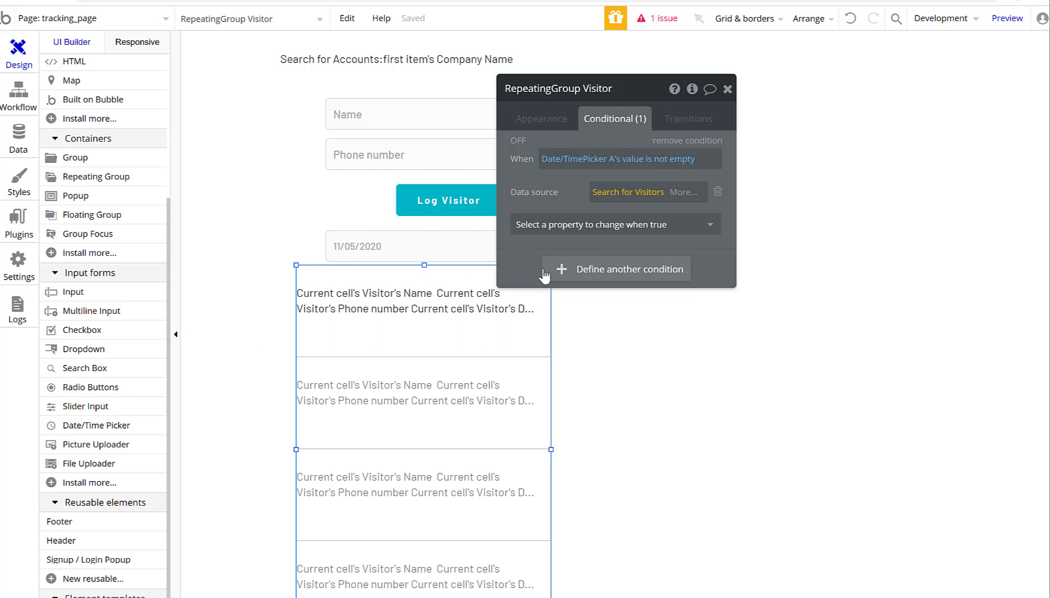
left_click(728, 88)
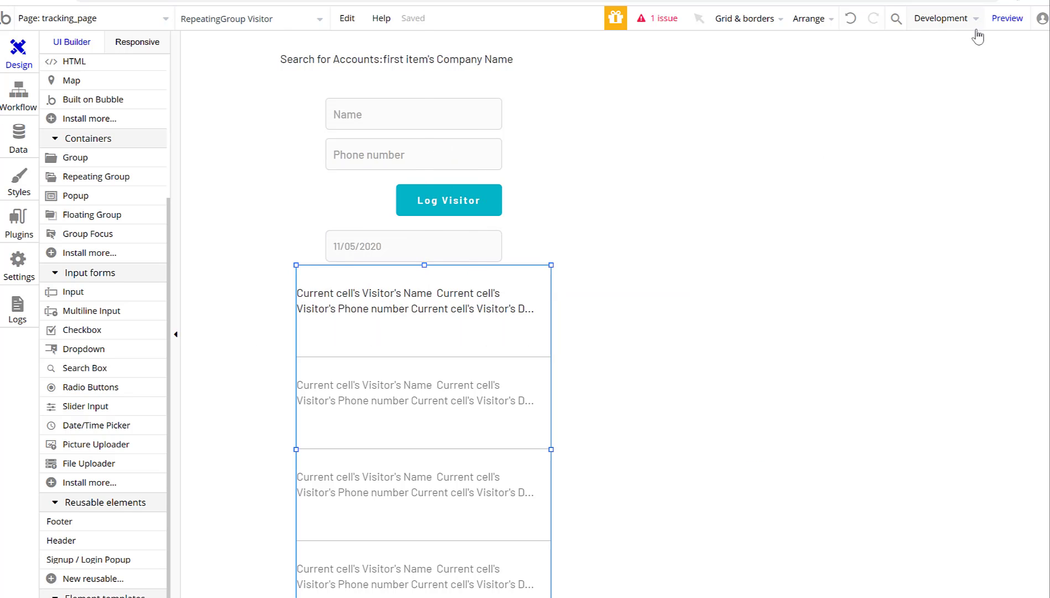
left_click(1002, 20)
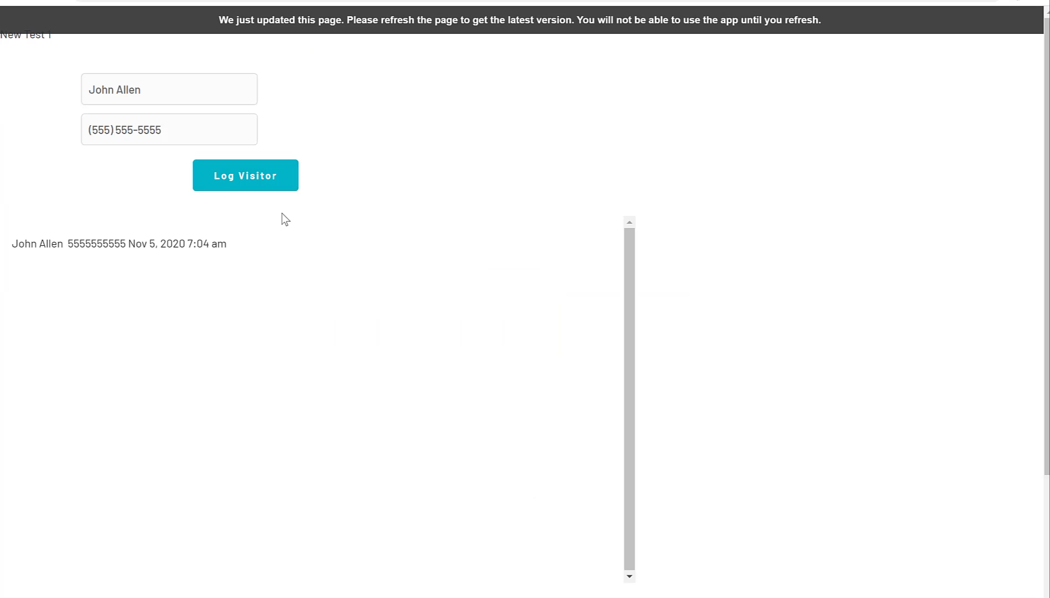
key("F5")
left_click(145, 229)
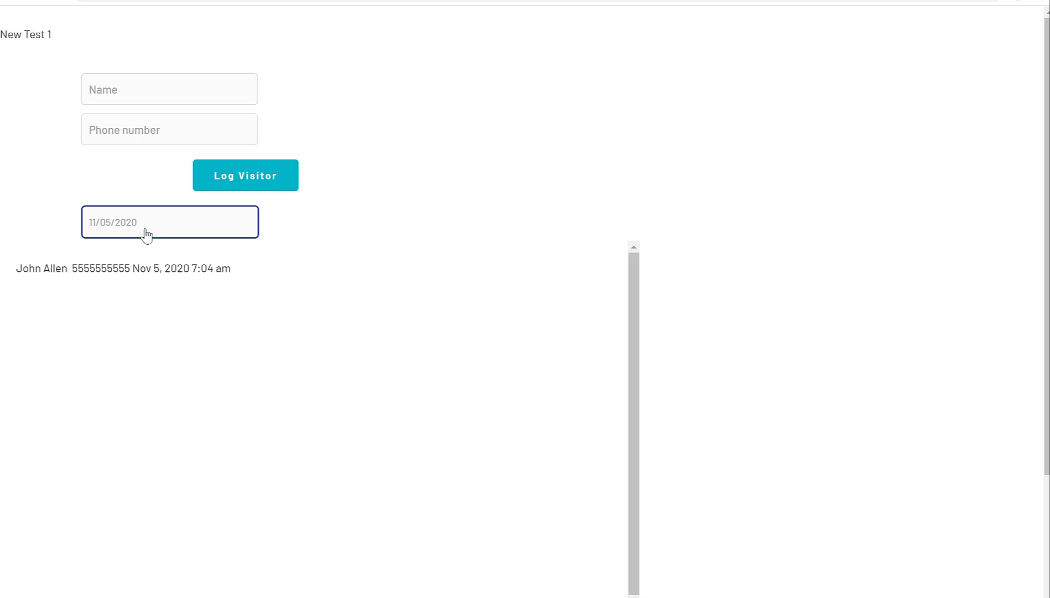
left_click(213, 293)
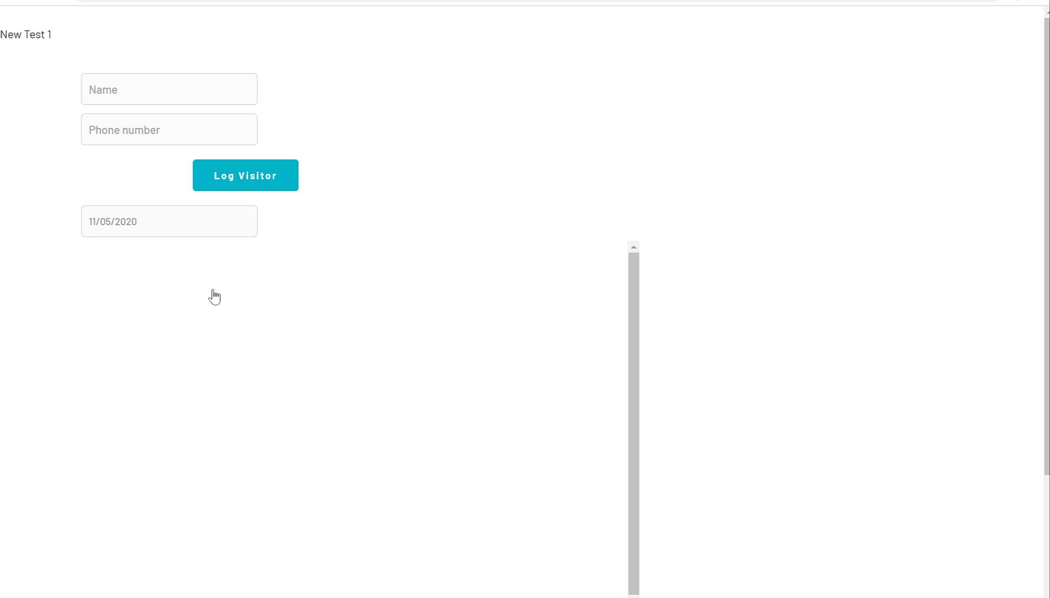
left_click(244, 227)
left_click(241, 294)
left_click(145, 231)
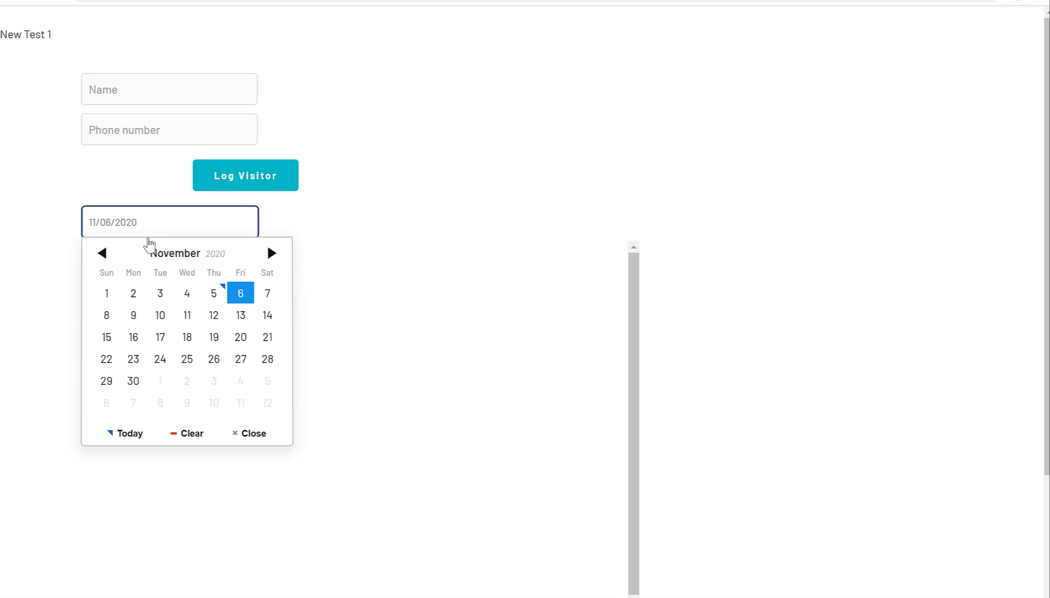
left_click(216, 293)
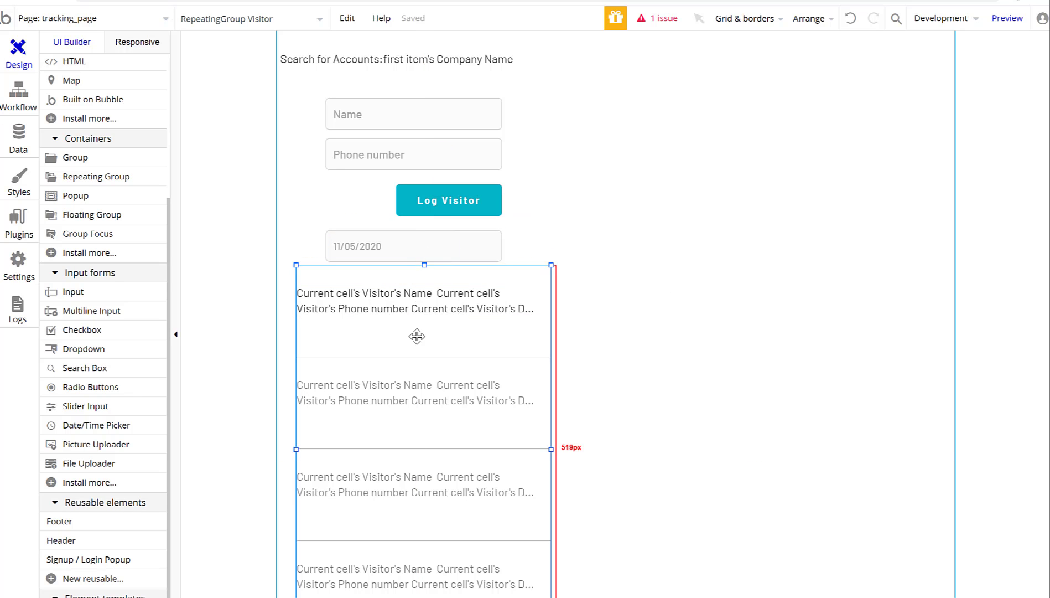
Format the Log Visitor workflow's Date (Current date/time) as 11/05/20, then return to Design.
left_click(431, 205)
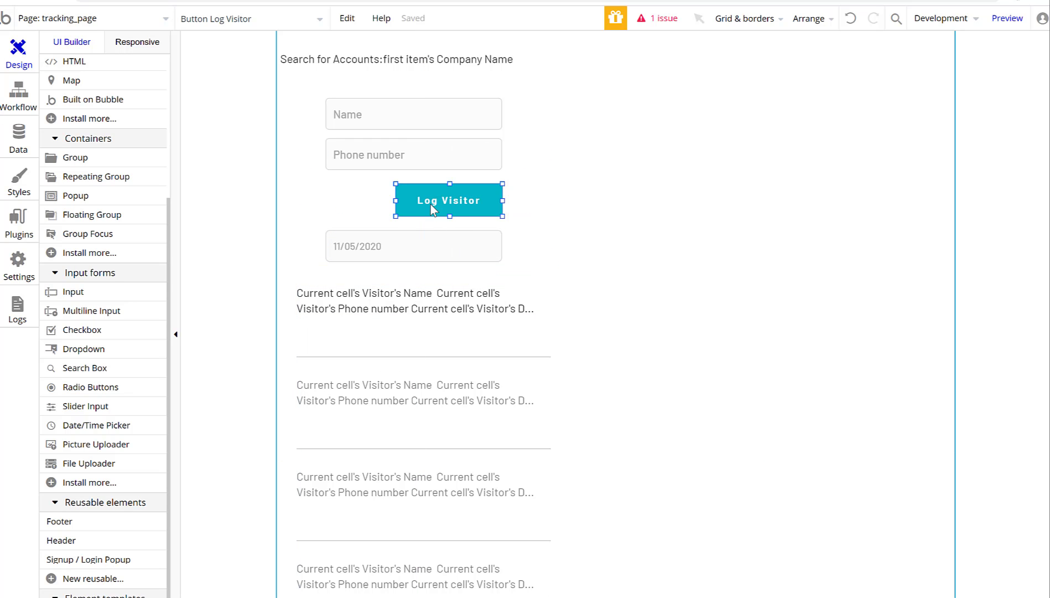
double_click(457, 214)
left_click(609, 145)
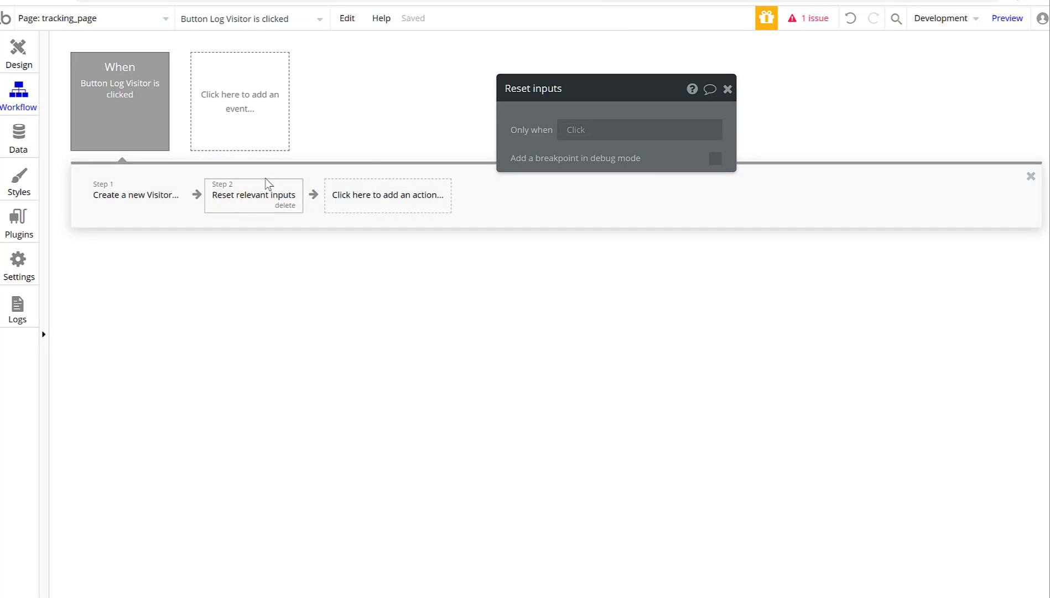
left_click(154, 195)
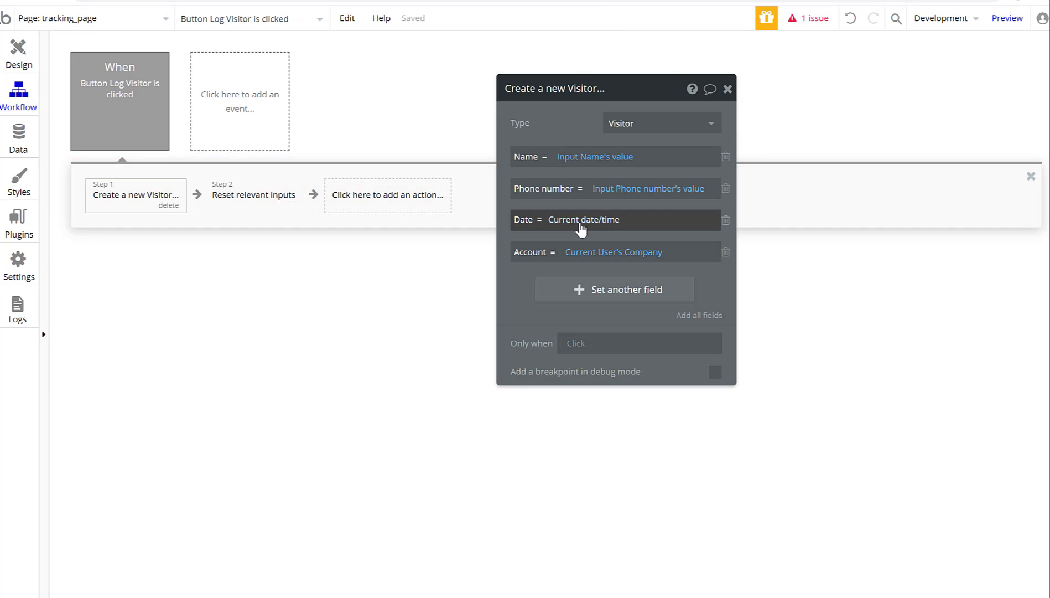
left_click(619, 221)
left_click(628, 221)
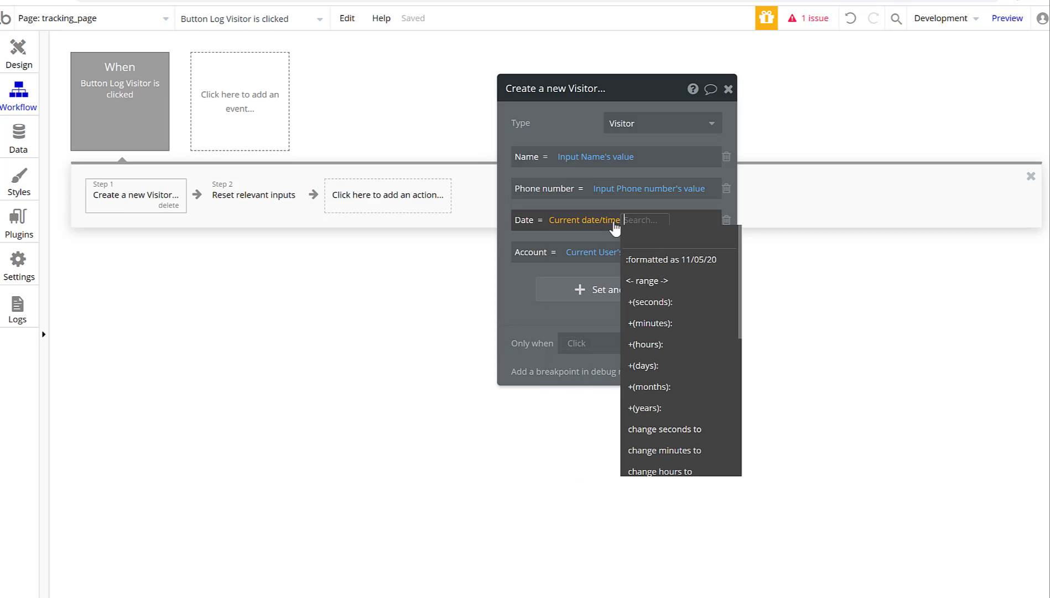
left_click(677, 257)
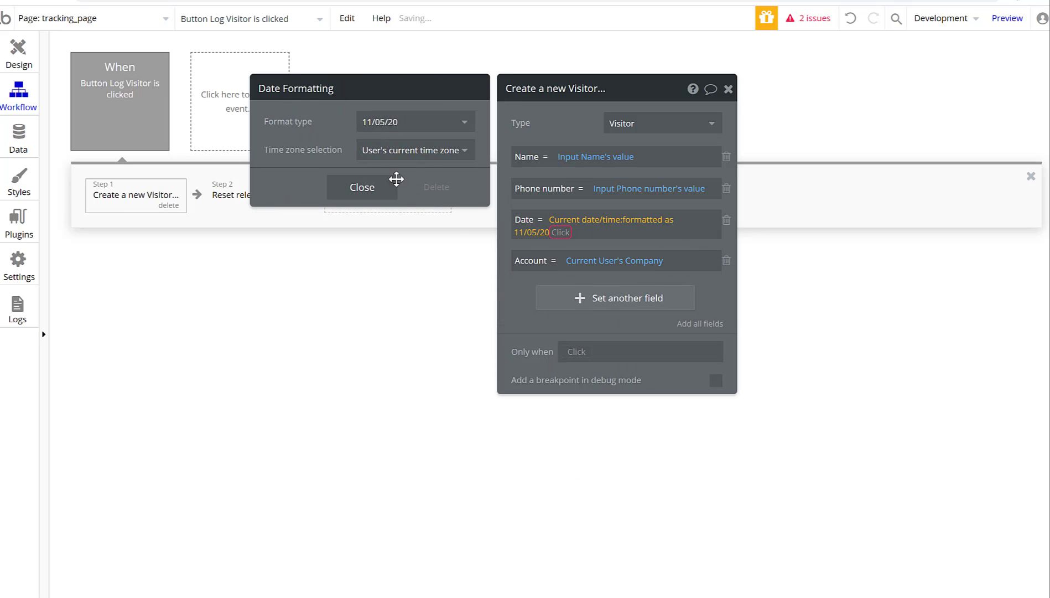
left_click(368, 193)
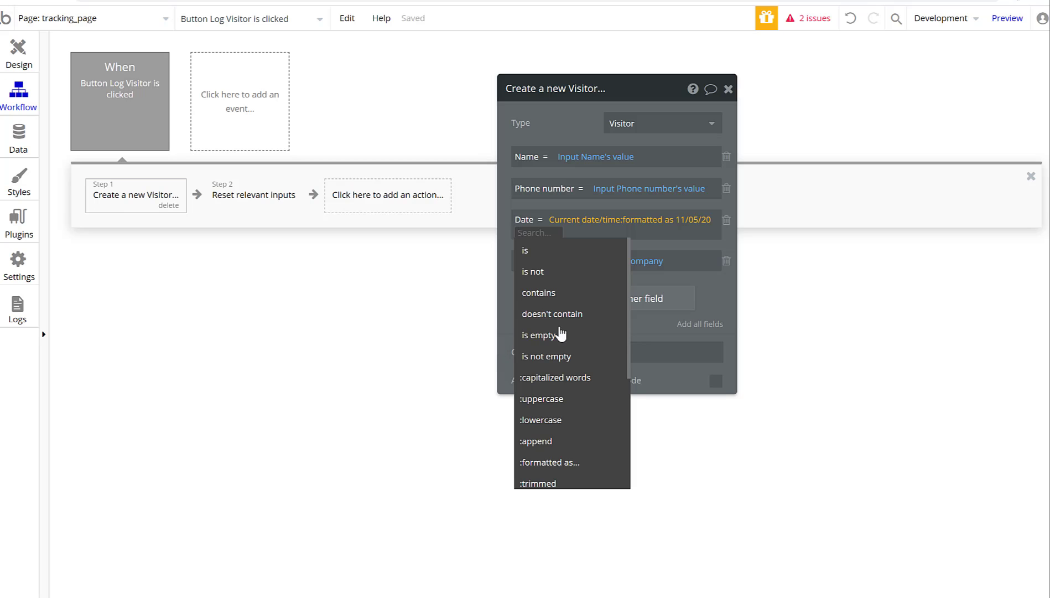
scroll(607, 382, "down", 4)
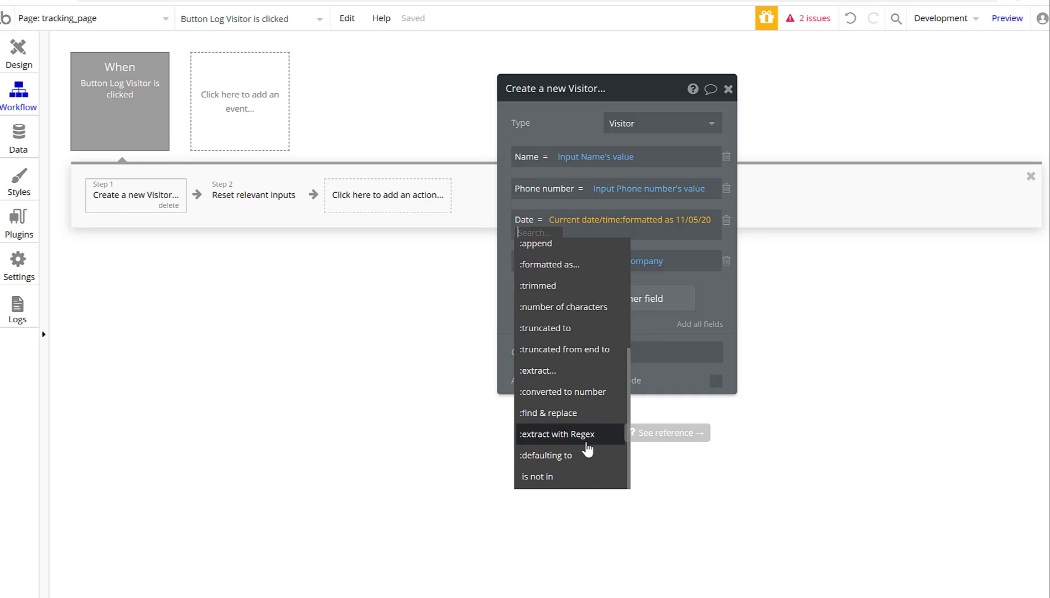
scroll(586, 443, "up", 4)
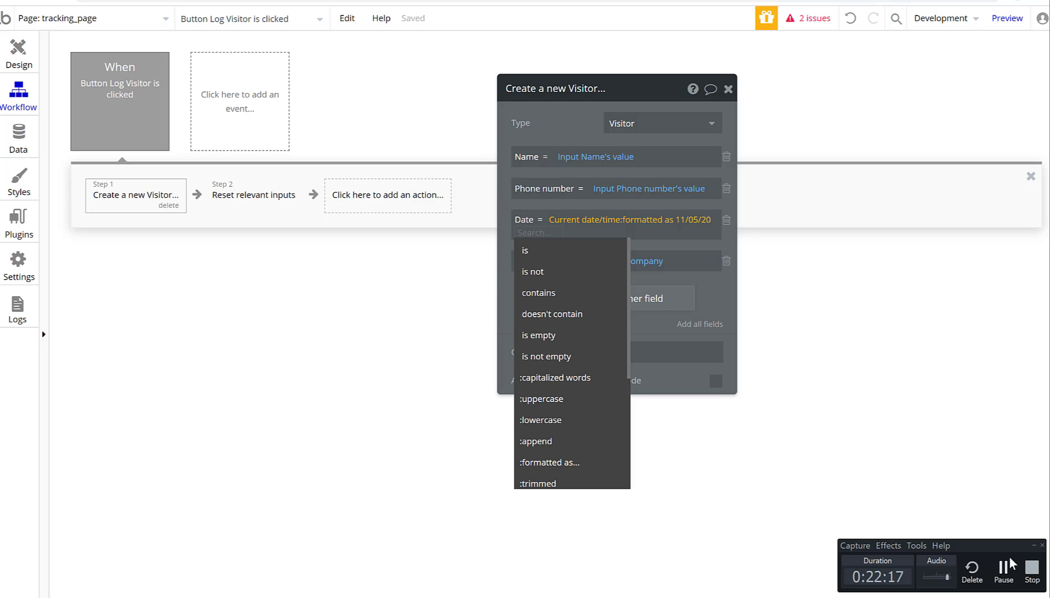
left_click(1004, 566)
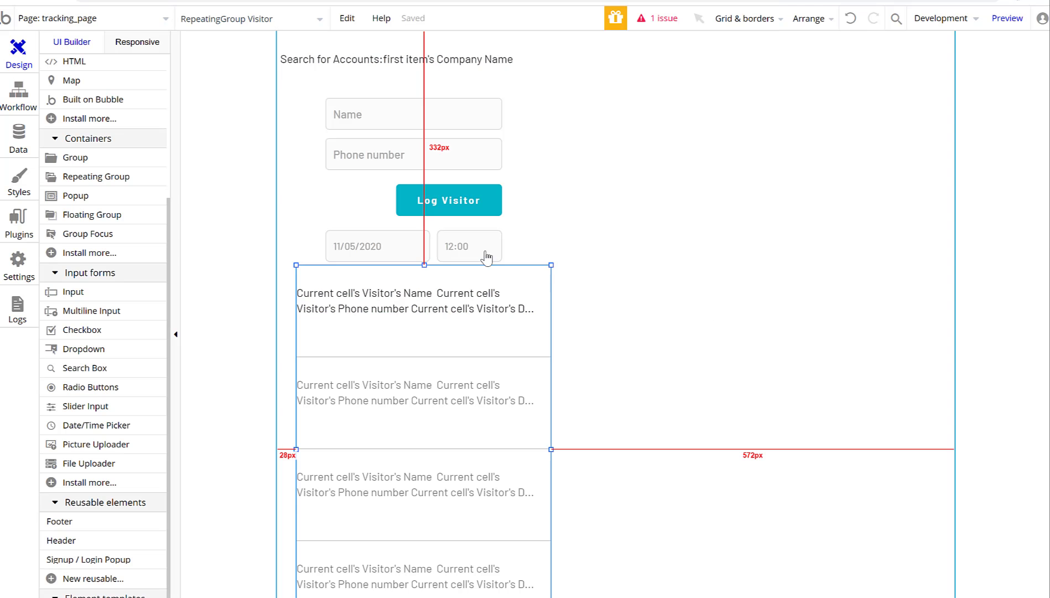
Review the date picker's properties and appearance settings.
double_click(410, 249)
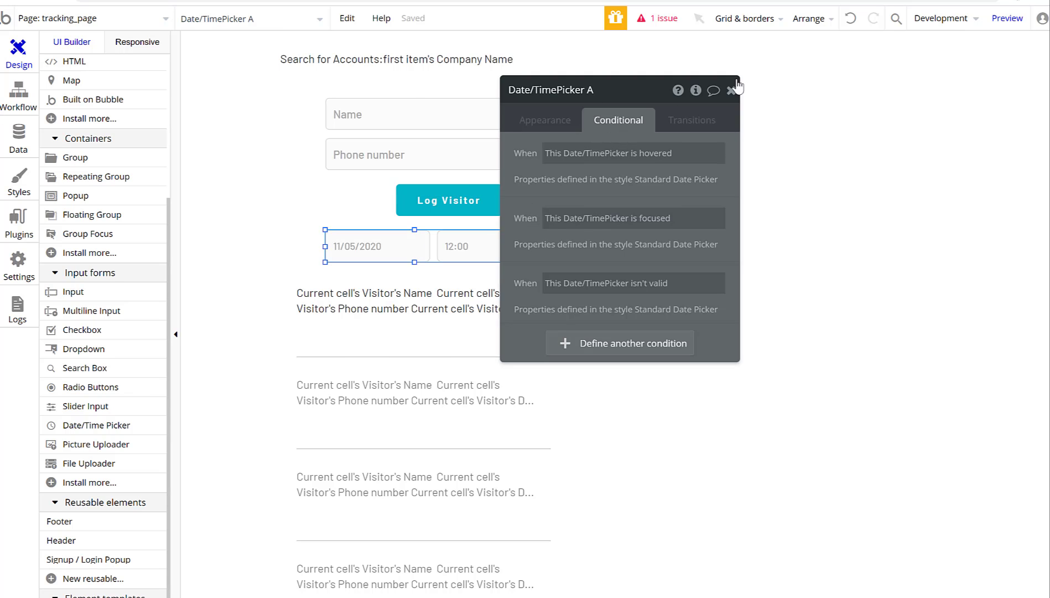
left_click_drag(439, 243, 441, 243)
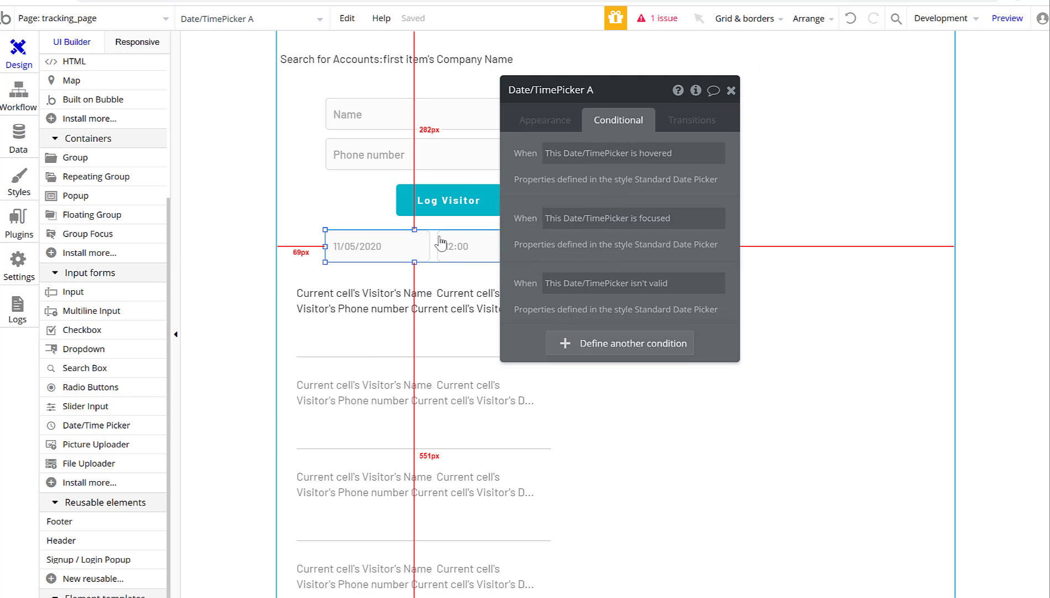
left_click(731, 90)
double_click(370, 250)
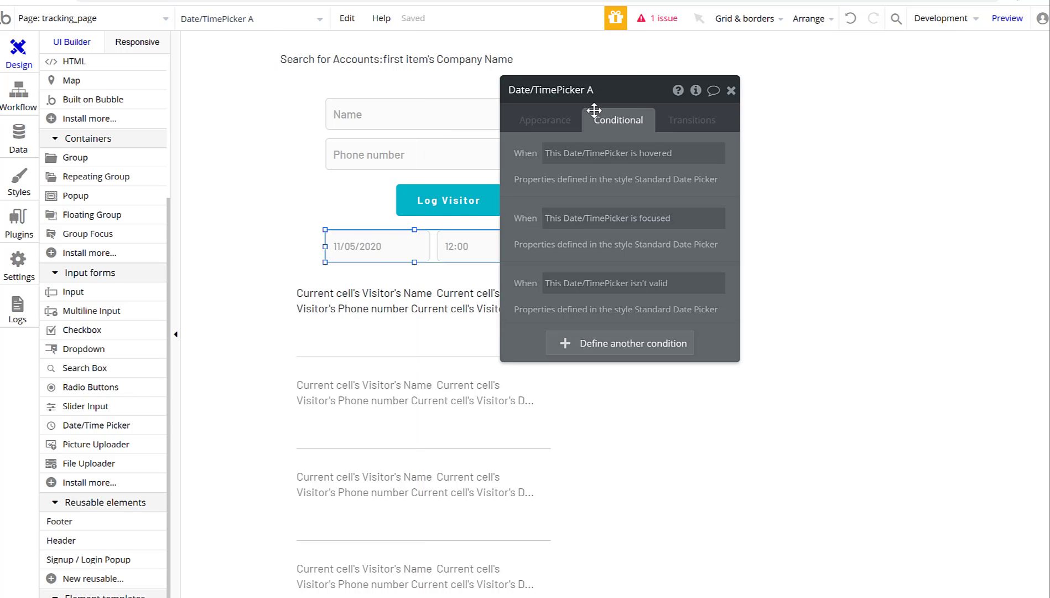
left_click(545, 120)
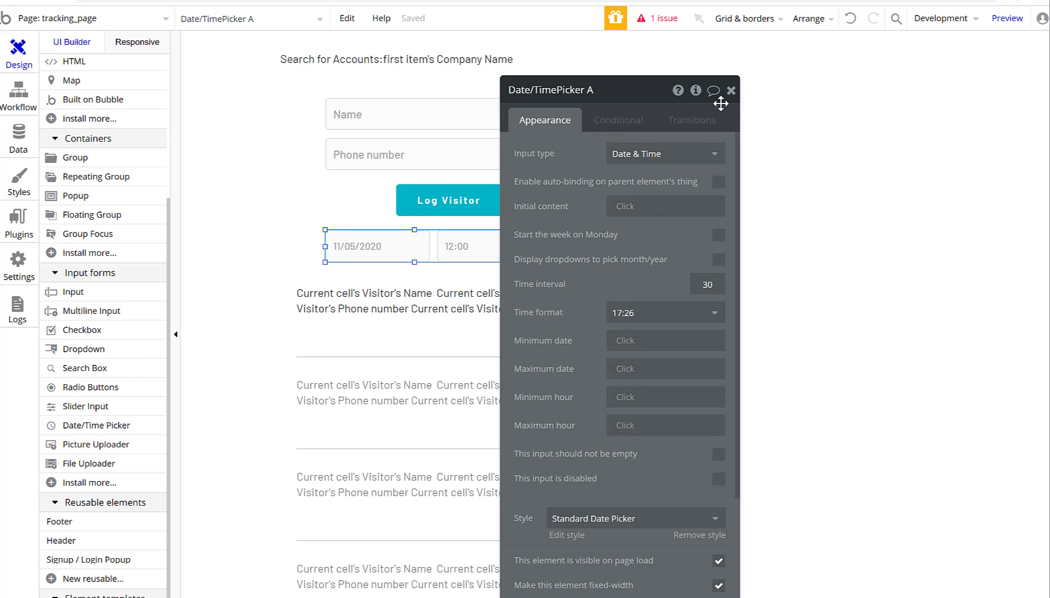
left_click(732, 90)
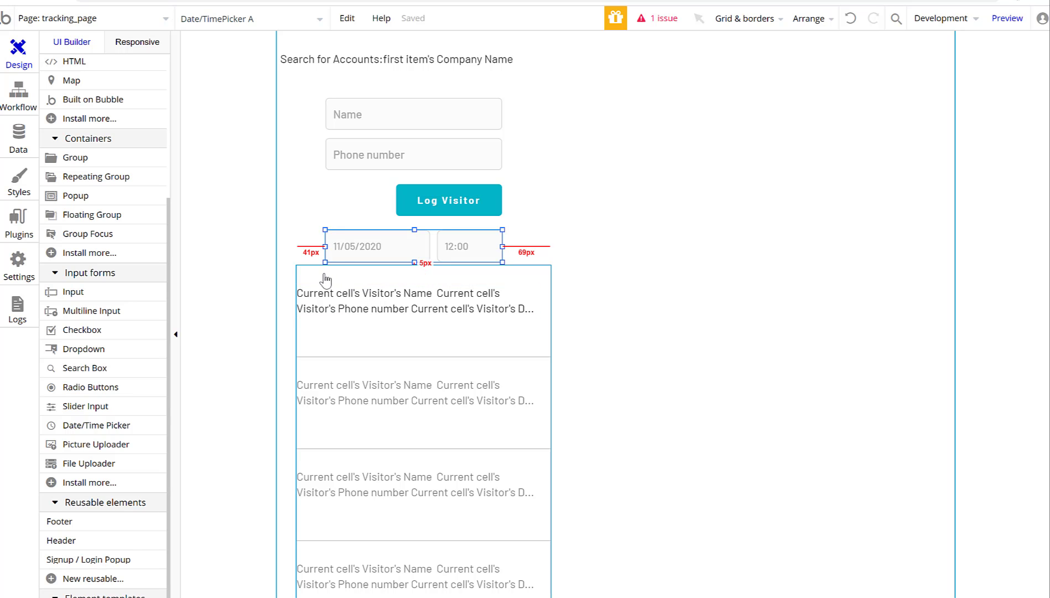
Move the date/time picker higher and the visitor list up just beneath it.
left_click_drag(360, 249, 338, 348)
left_click_drag(394, 254, 352, 304)
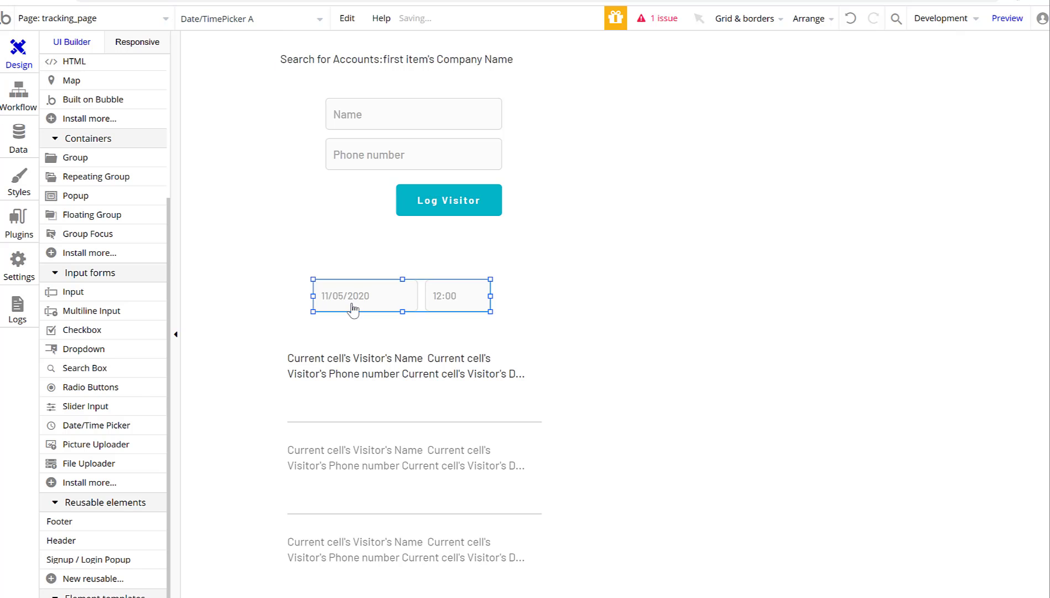
double_click(353, 308)
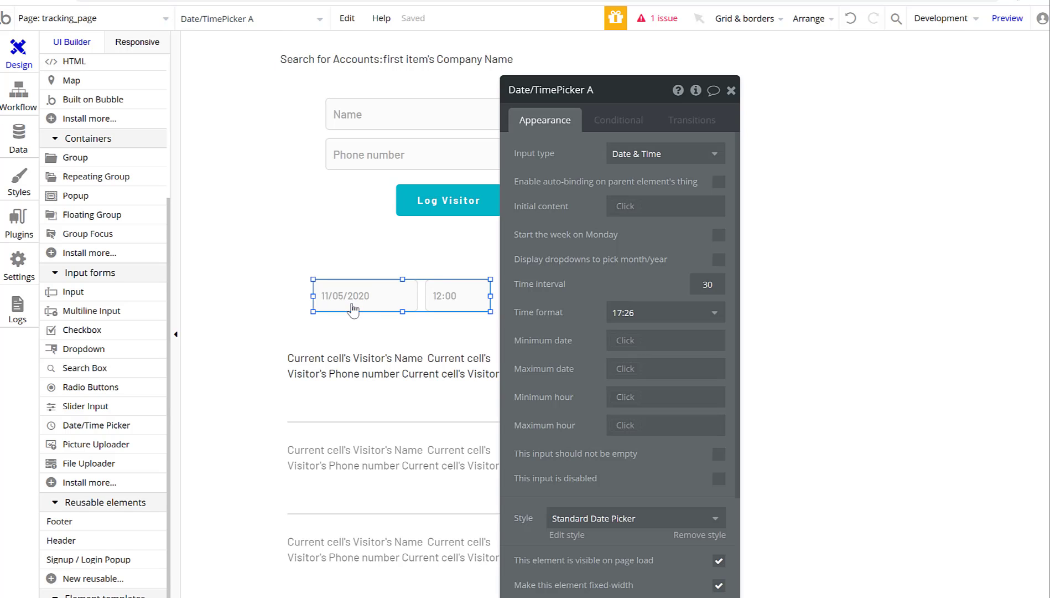
left_click(731, 90)
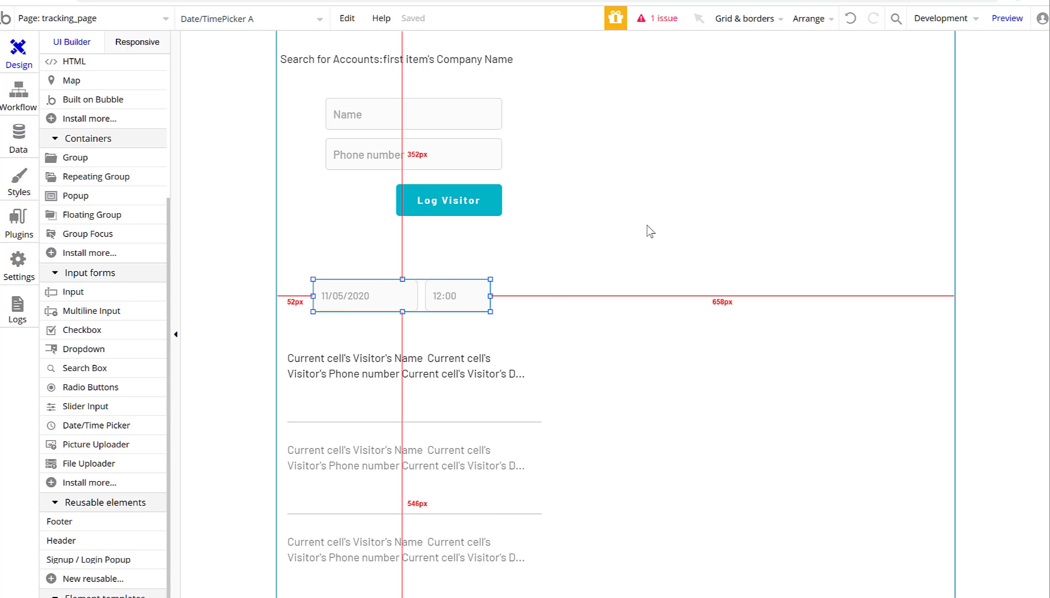
double_click(381, 299)
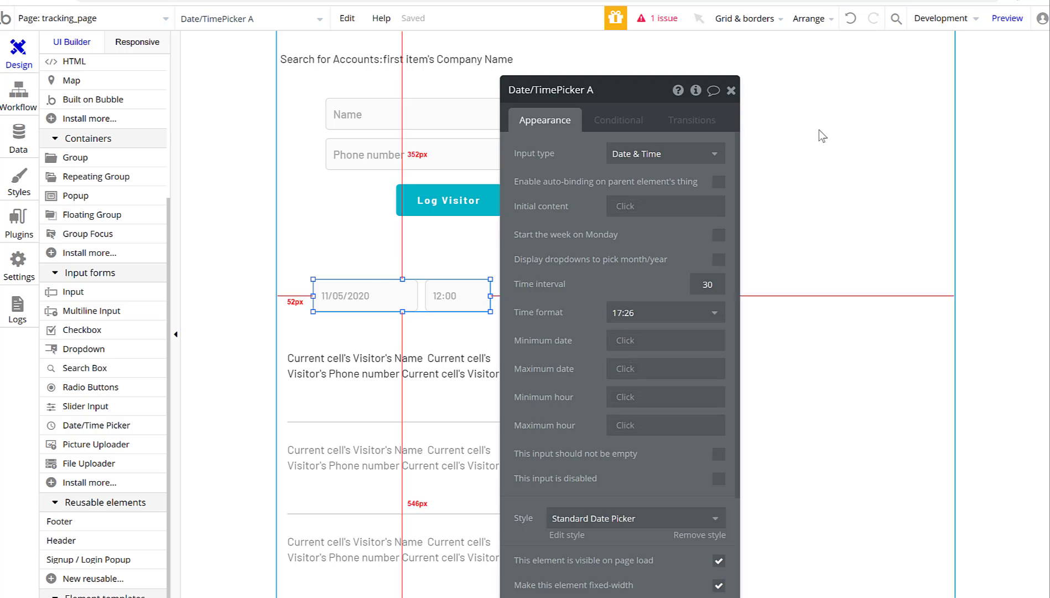
left_click(742, 238)
left_click_drag(413, 306, 413, 260)
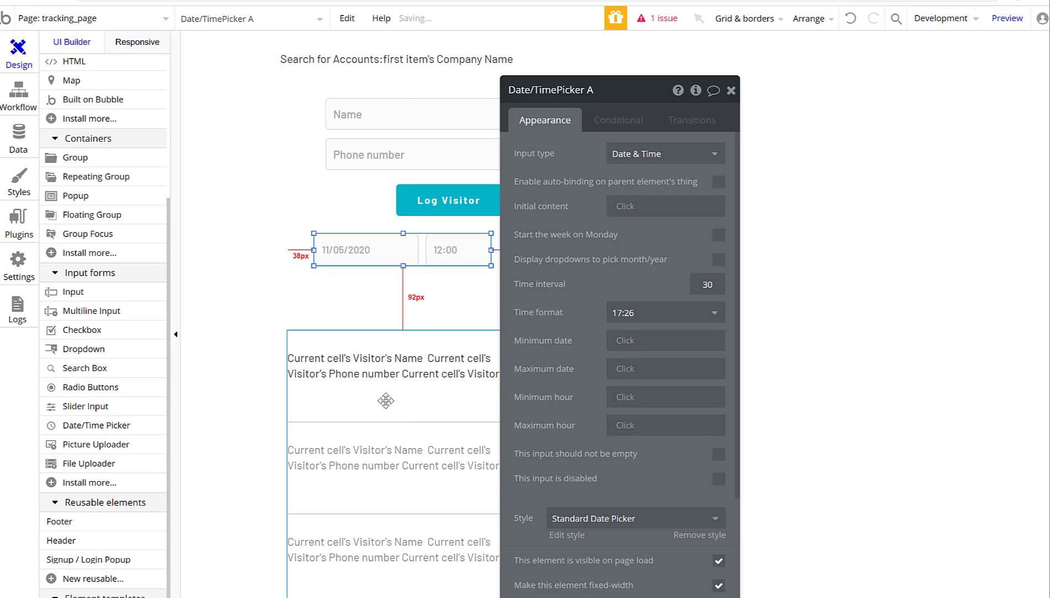
left_click_drag(386, 400, 381, 347)
Switch the picker's input type to Date, then restore it to Date & Time.
left_click(363, 252)
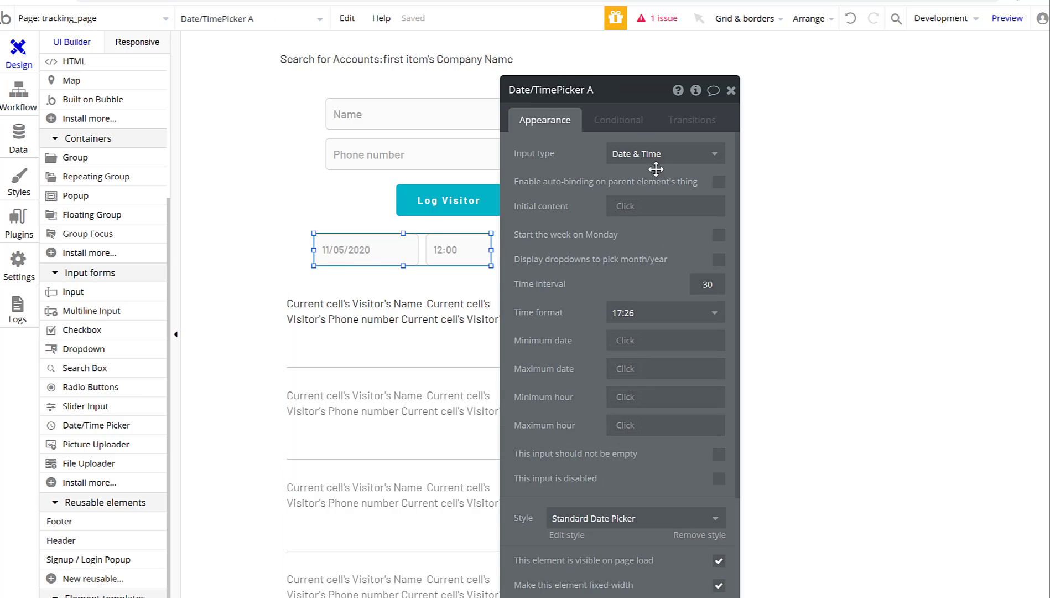
left_click(654, 157)
left_click(647, 175)
left_click(642, 158)
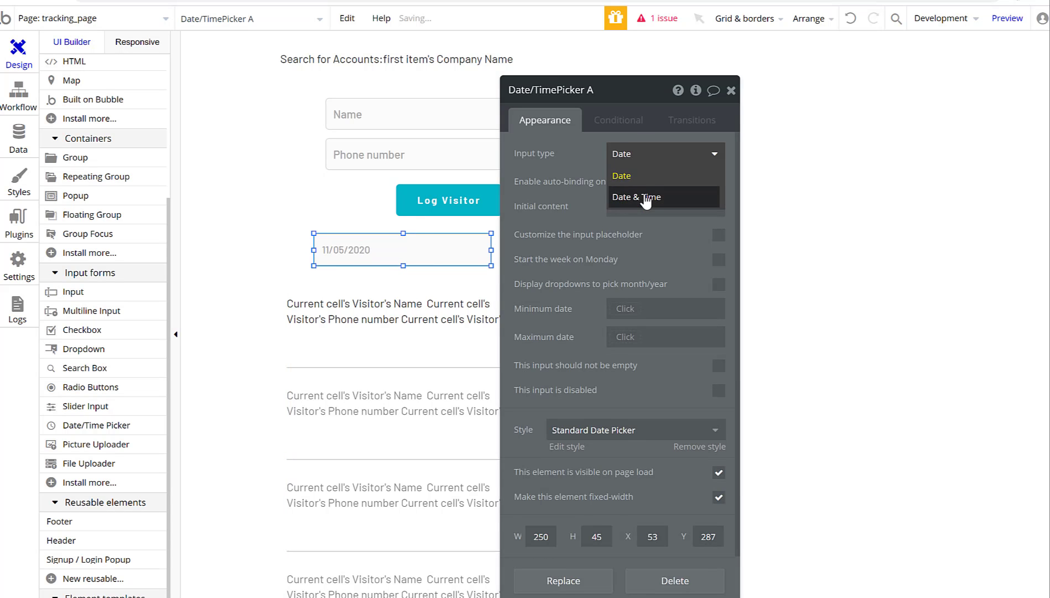
left_click(647, 197)
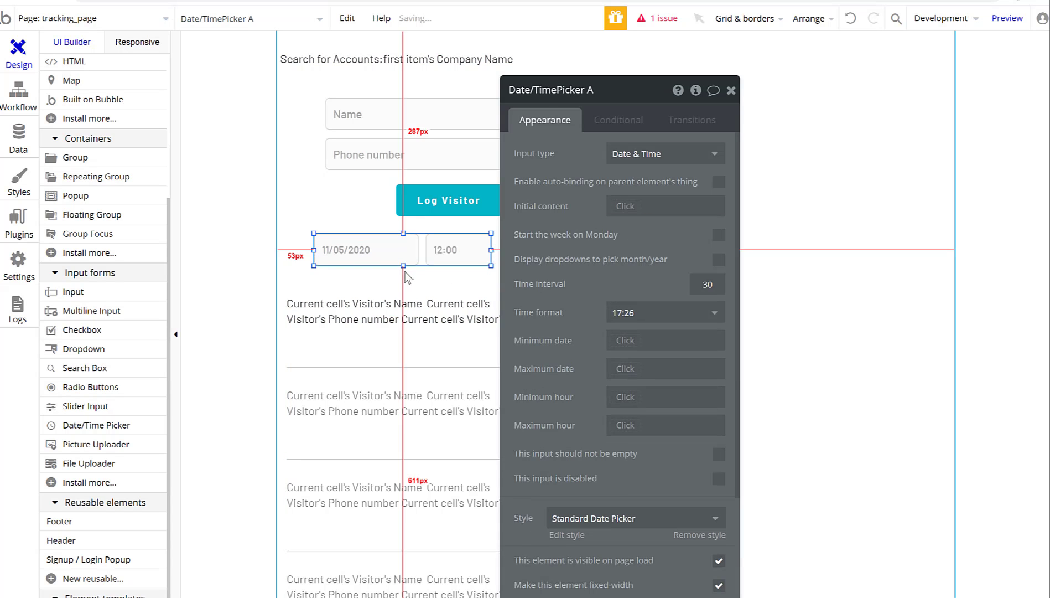
left_click(731, 90)
double_click(398, 358)
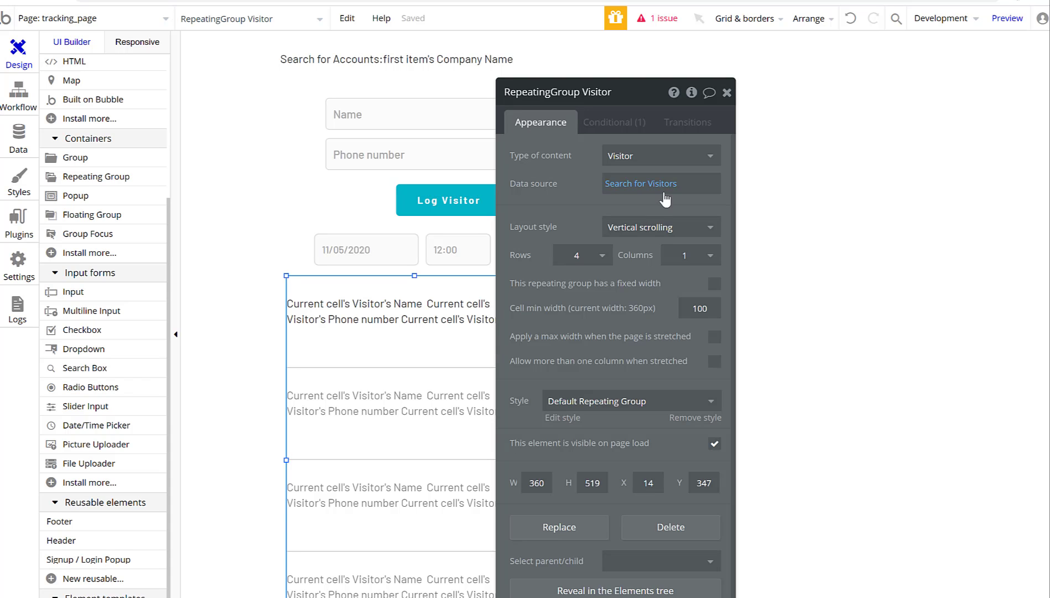
Confirm the conditional Search for Visitors uses Date ≥ Date/TimePicker A's value, then close.
left_click(622, 127)
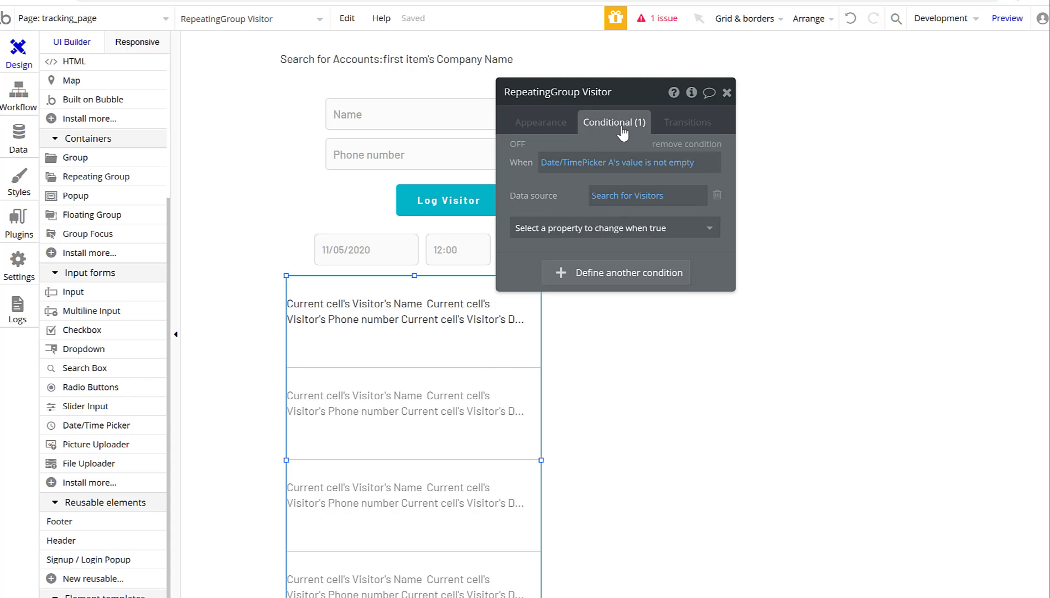
left_click(641, 201)
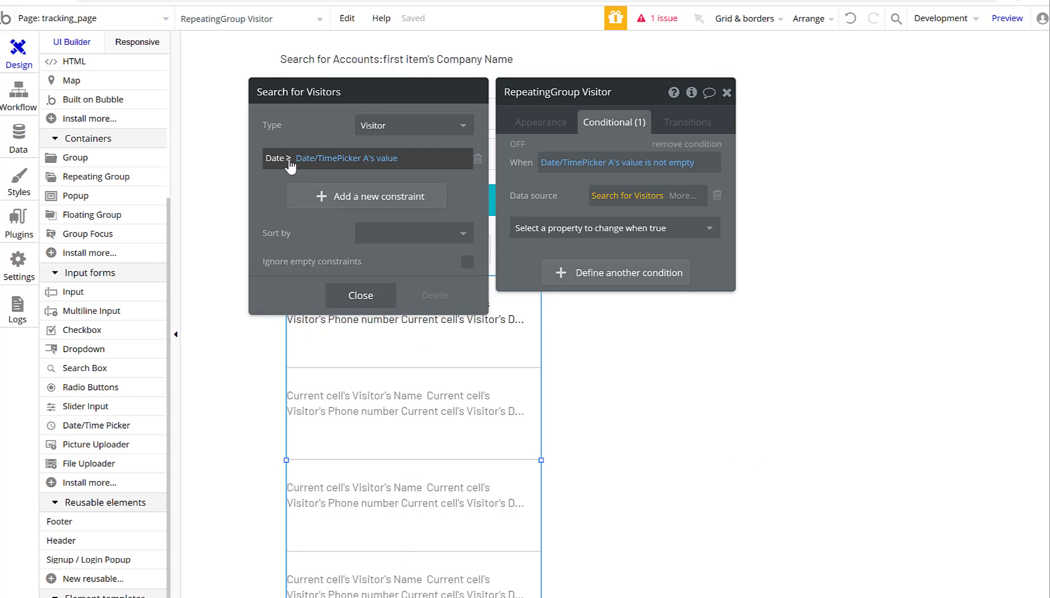
left_click(289, 158)
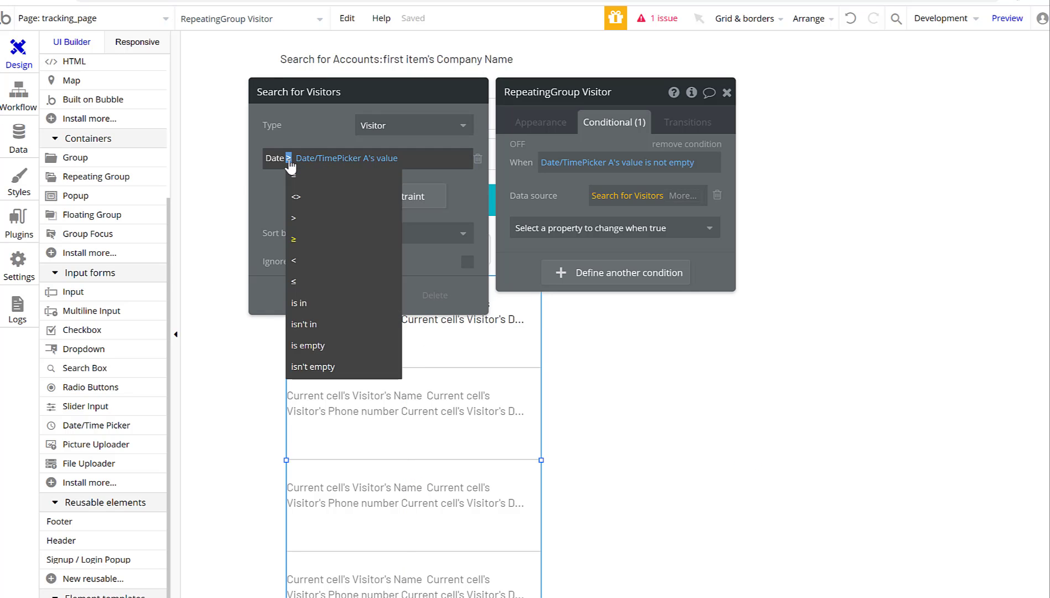
left_click(431, 263)
left_click(357, 296)
left_click(725, 92)
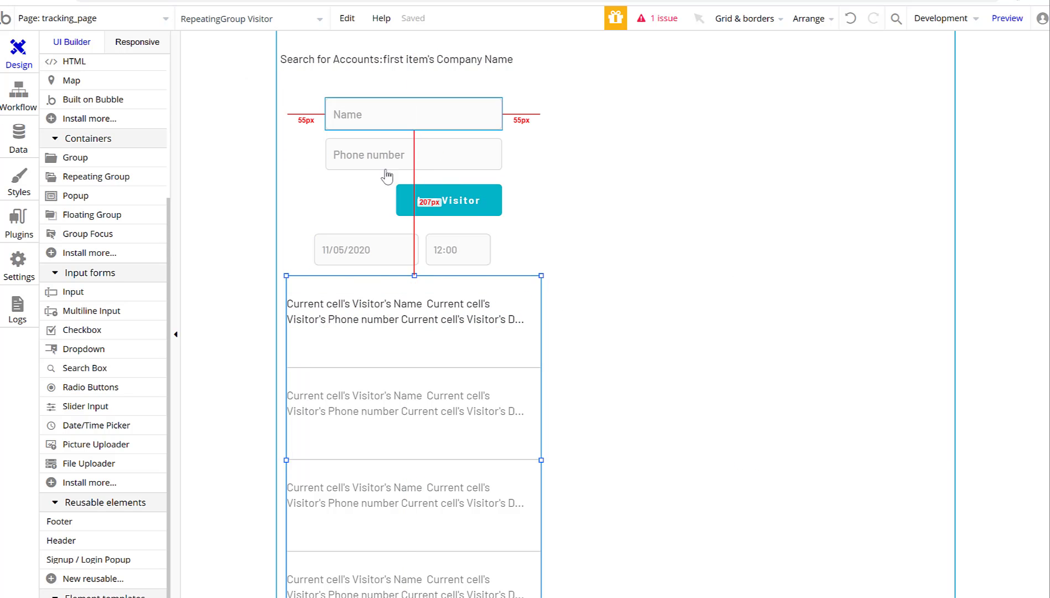
Preview the page and pick November 4 at 6:30 in the date picker.
left_click(1004, 21)
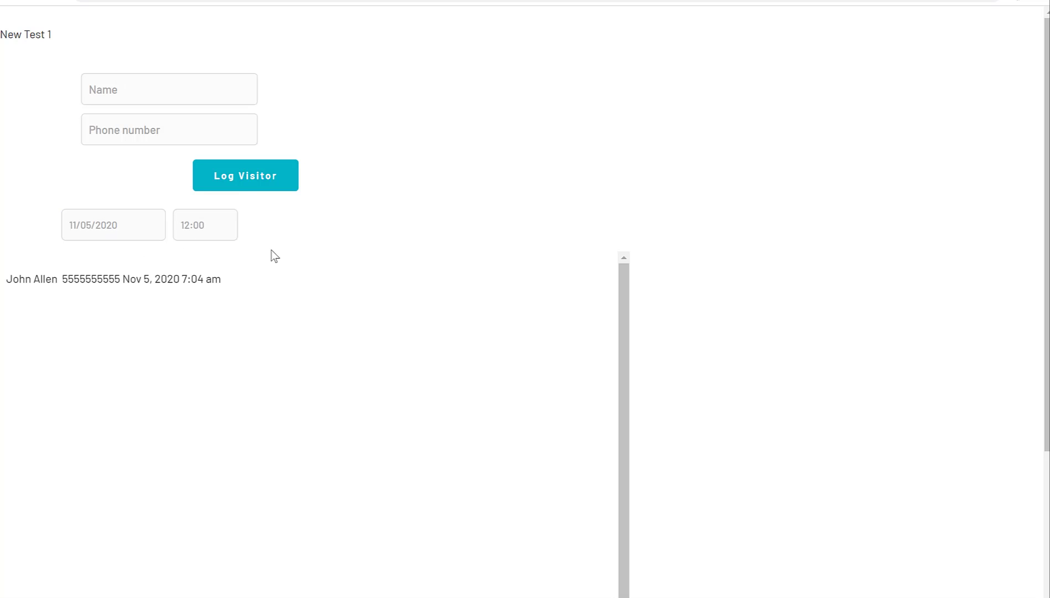
double_click(213, 279)
left_click(108, 233)
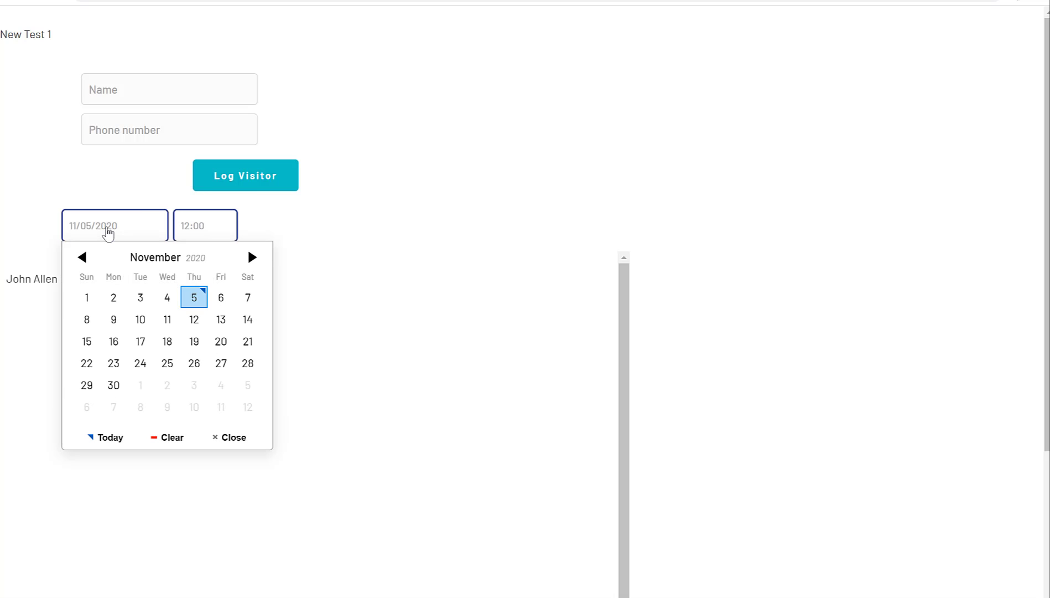
left_click(167, 298)
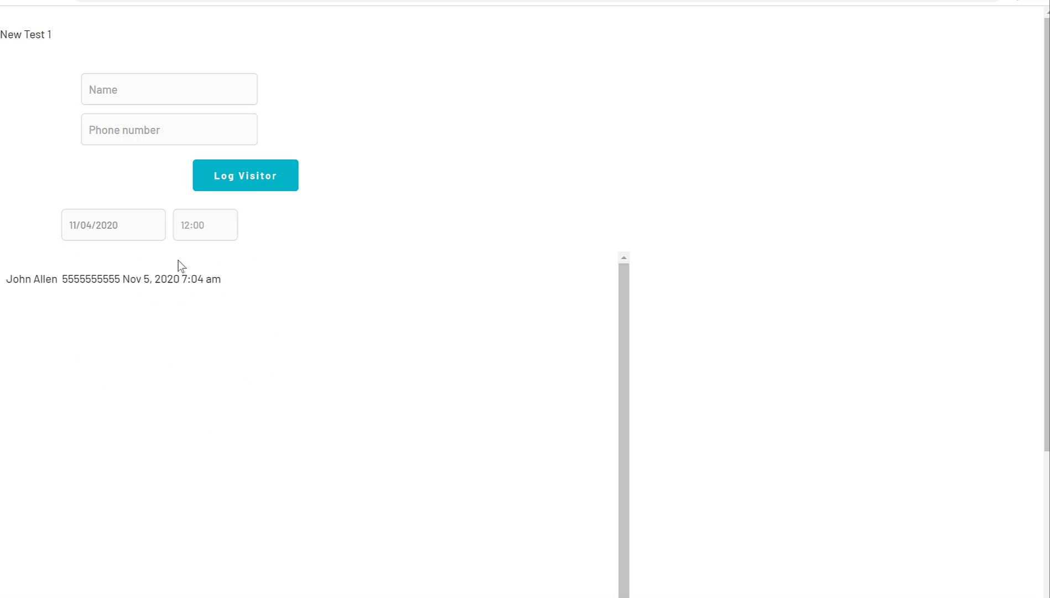
left_click(204, 226)
left_click(157, 253)
Change the picked date to November 6, then back to November 5.
left_click(139, 231)
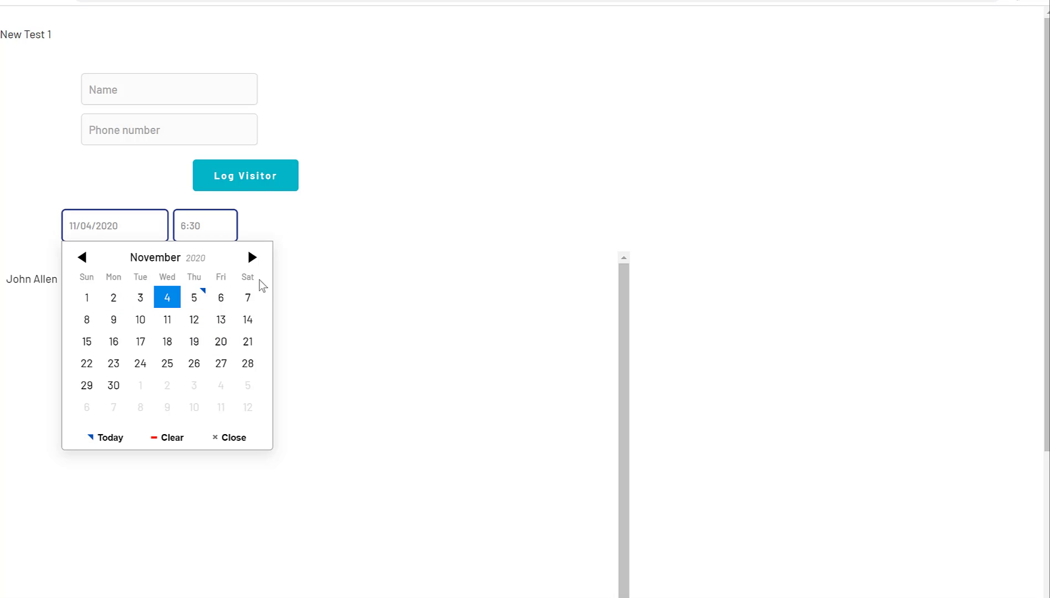
left_click(220, 299)
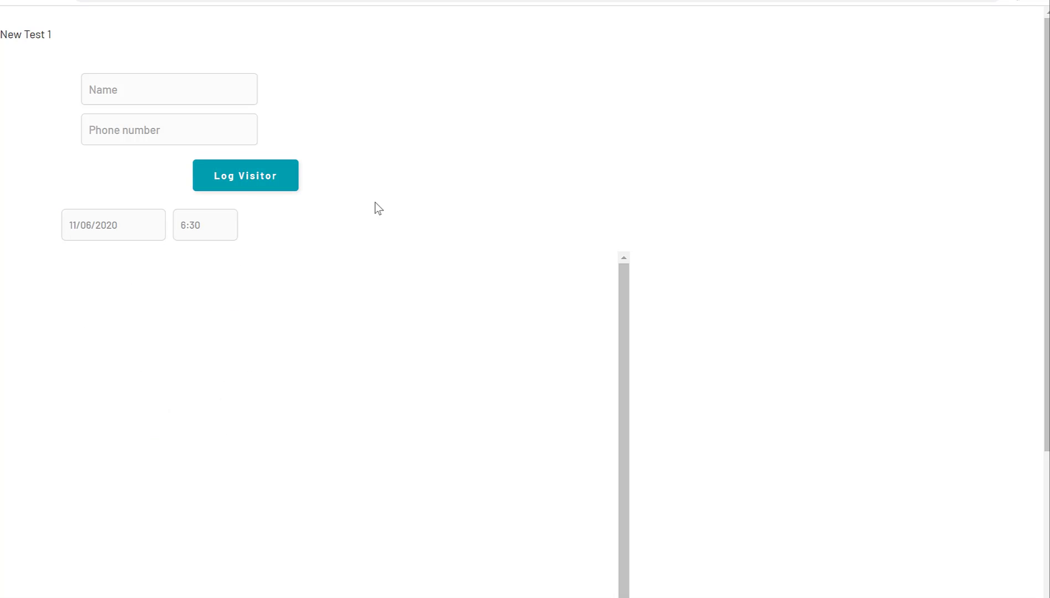
left_click(122, 231)
left_click(188, 301)
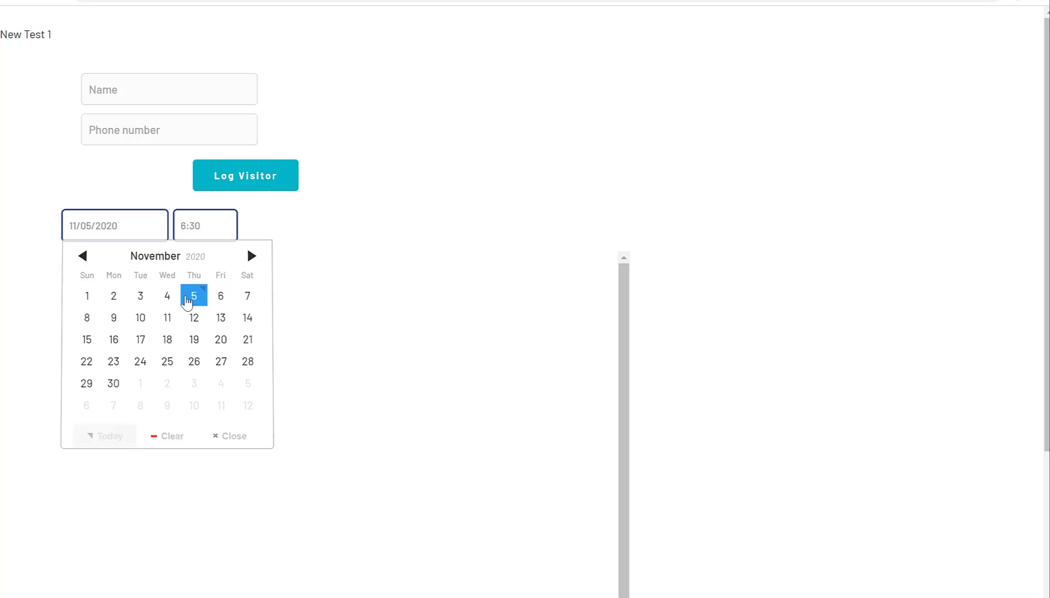
left_click(199, 235)
scroll(164, 316, "up", 5)
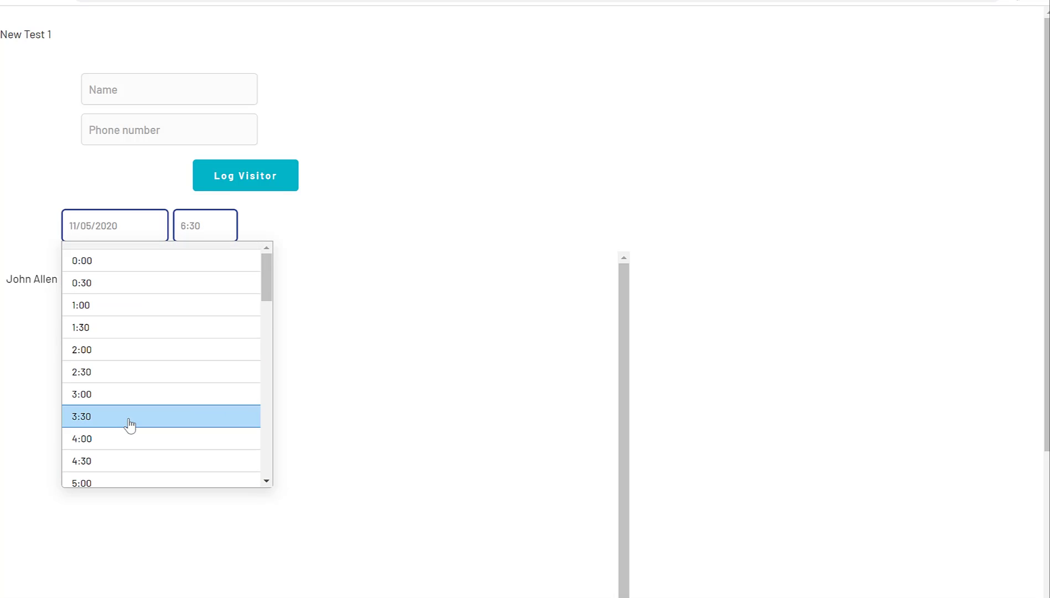
scroll(130, 424, "down", 3)
left_click(305, 253)
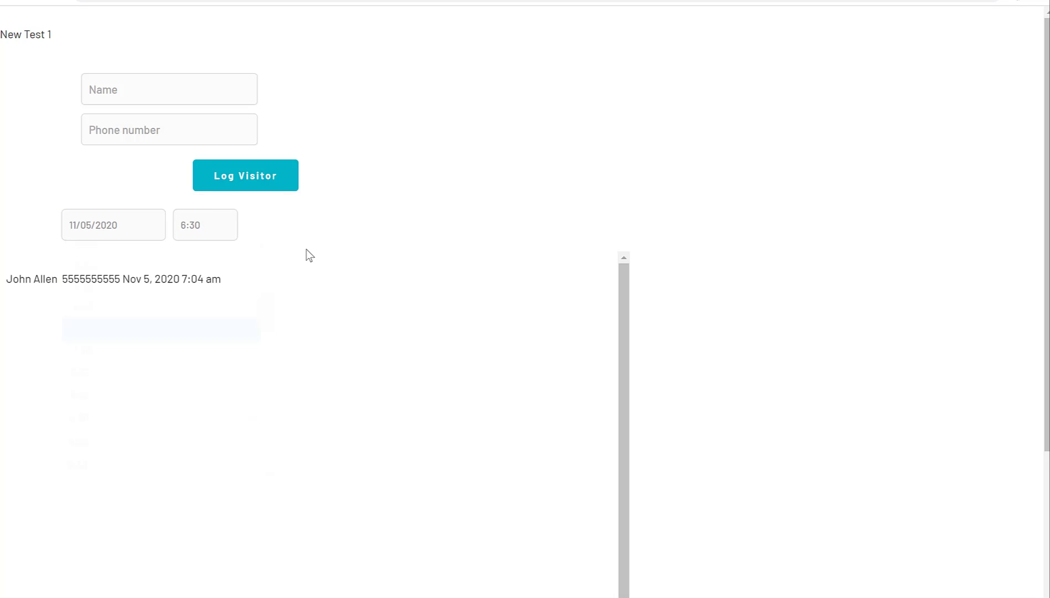
Try times 0:00 and 10:00, watching the list, then go back to the editor.
left_click(229, 233)
scroll(159, 382, "up", 3)
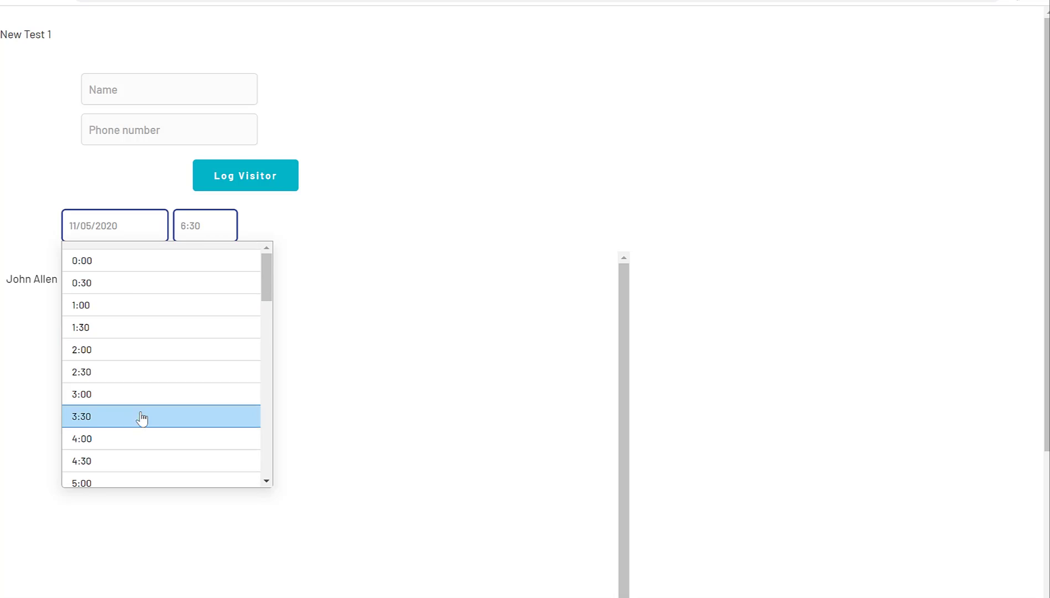
left_click(173, 273)
left_click(215, 235)
scroll(197, 349, "down", 5)
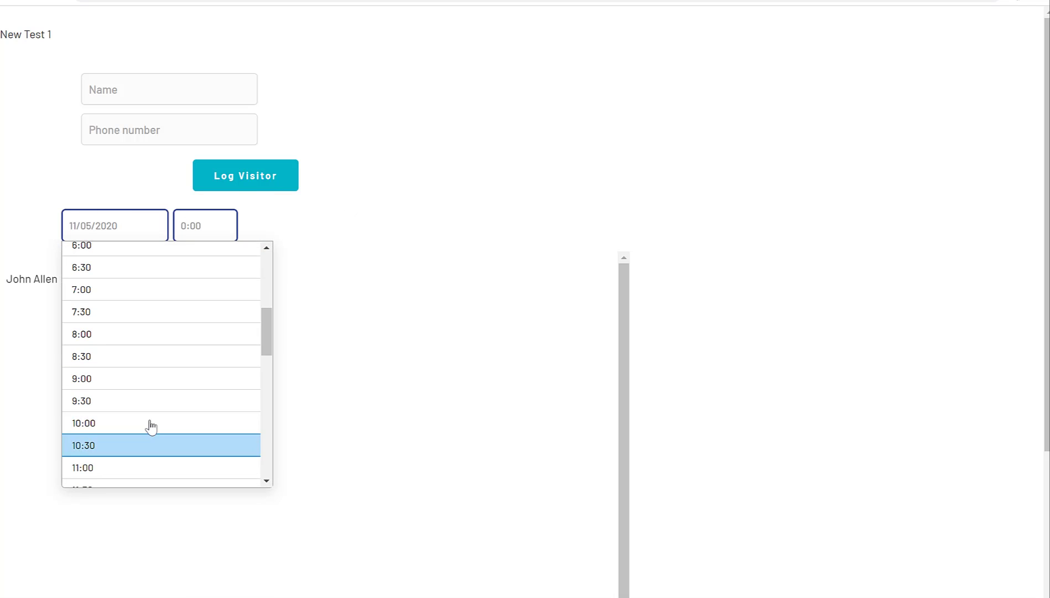
left_click(150, 424)
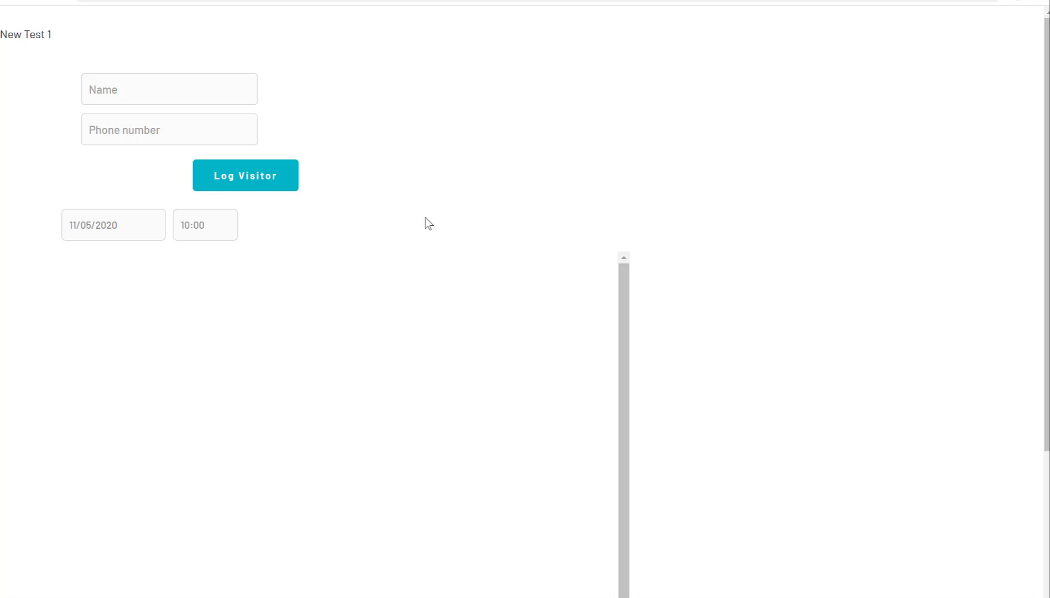
key("ctrl+shift+Tab")
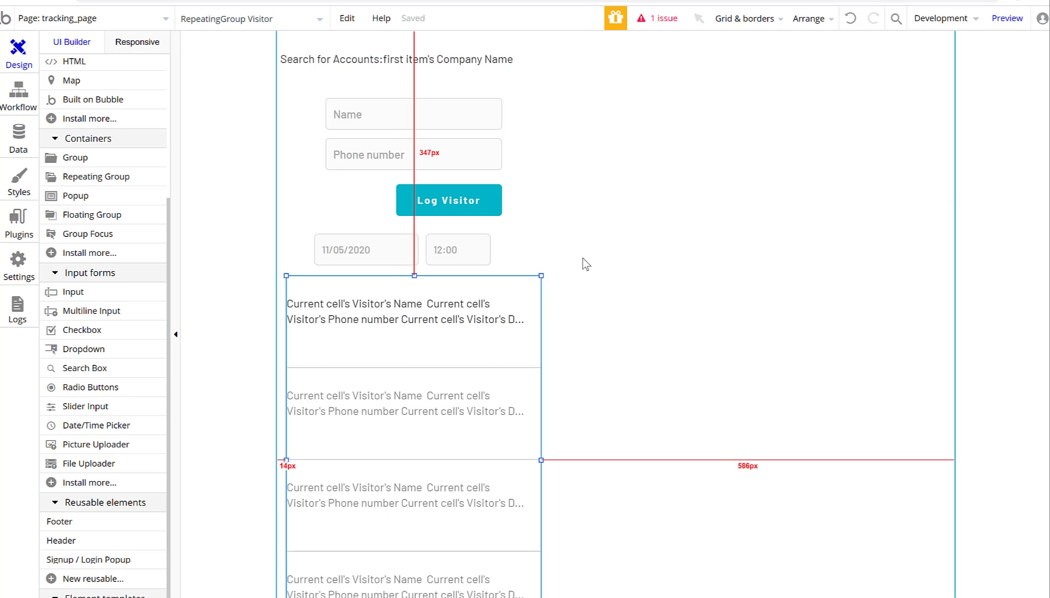
Lower the visitor list and draw a new input below the date fields, about 45 px tall.
left_click_drag(530, 315, 530, 361)
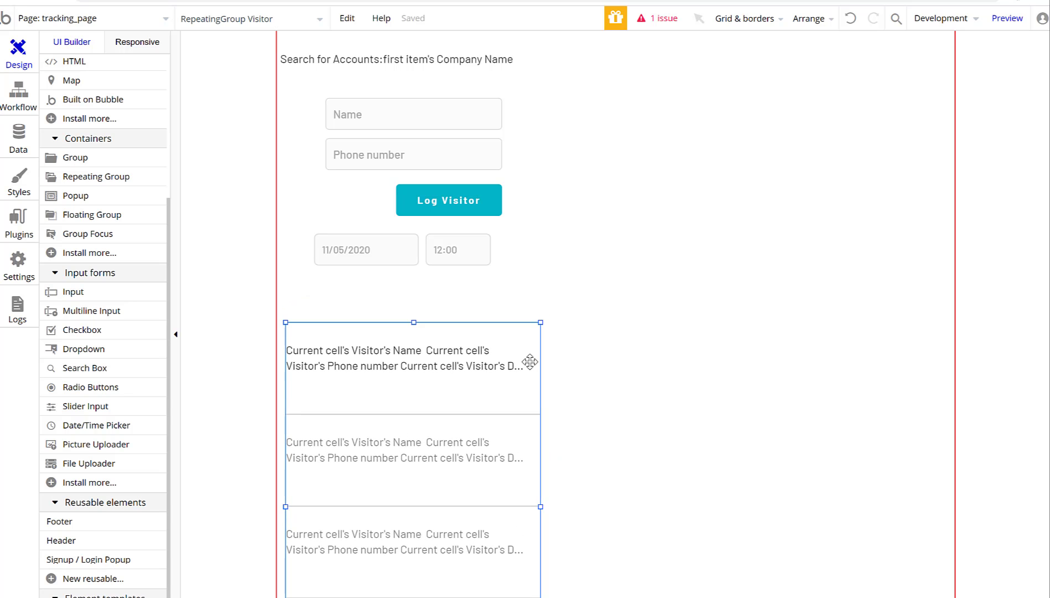
left_click(637, 248)
scroll(631, 255, "down", 4)
scroll(272, 285, "up", 4)
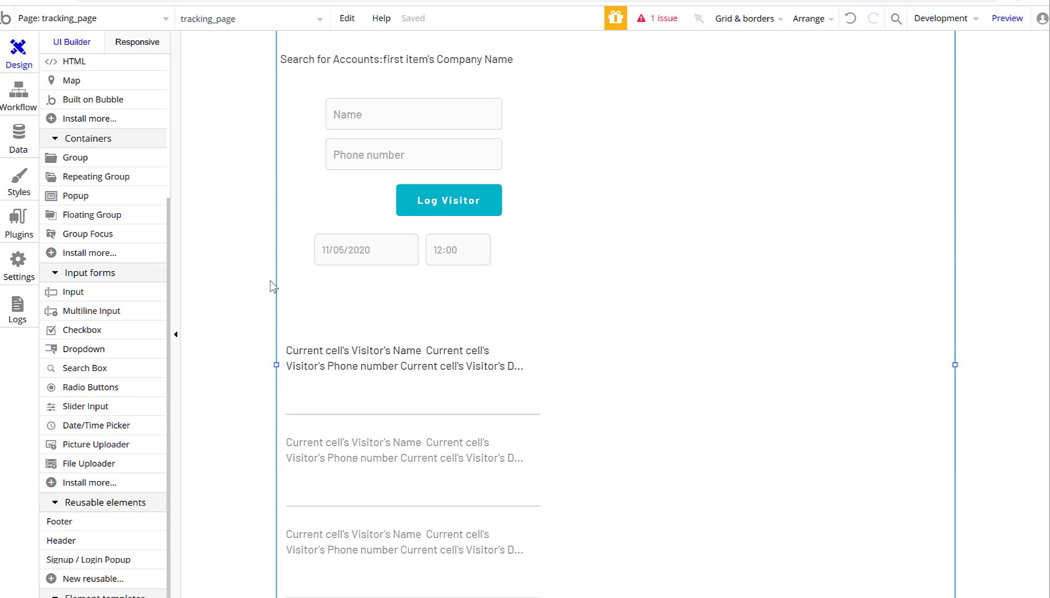
scroll(128, 204, "up", 4)
left_click(98, 501)
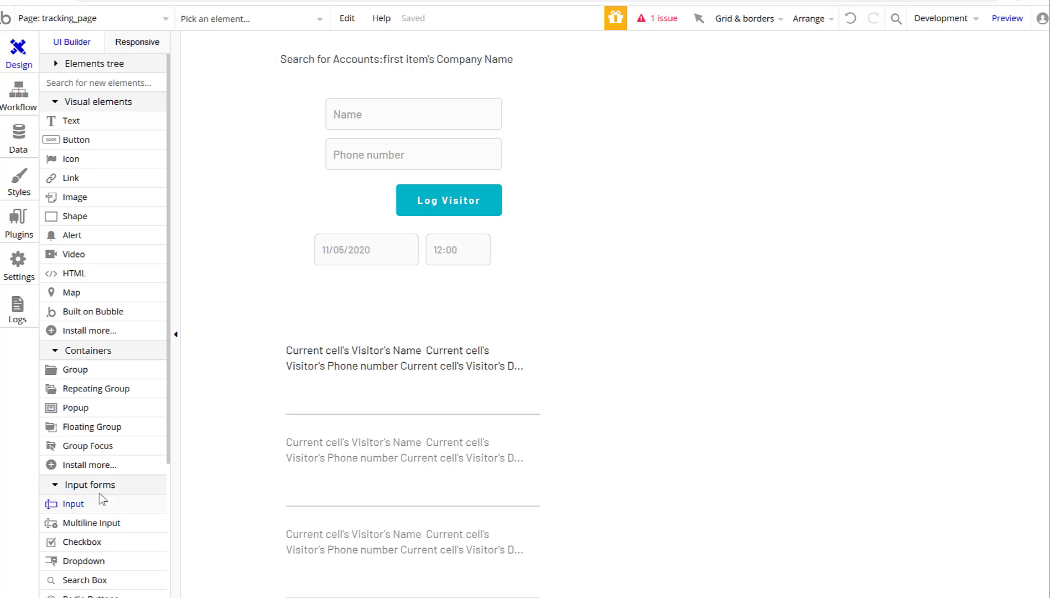
left_click_drag(362, 286, 489, 319)
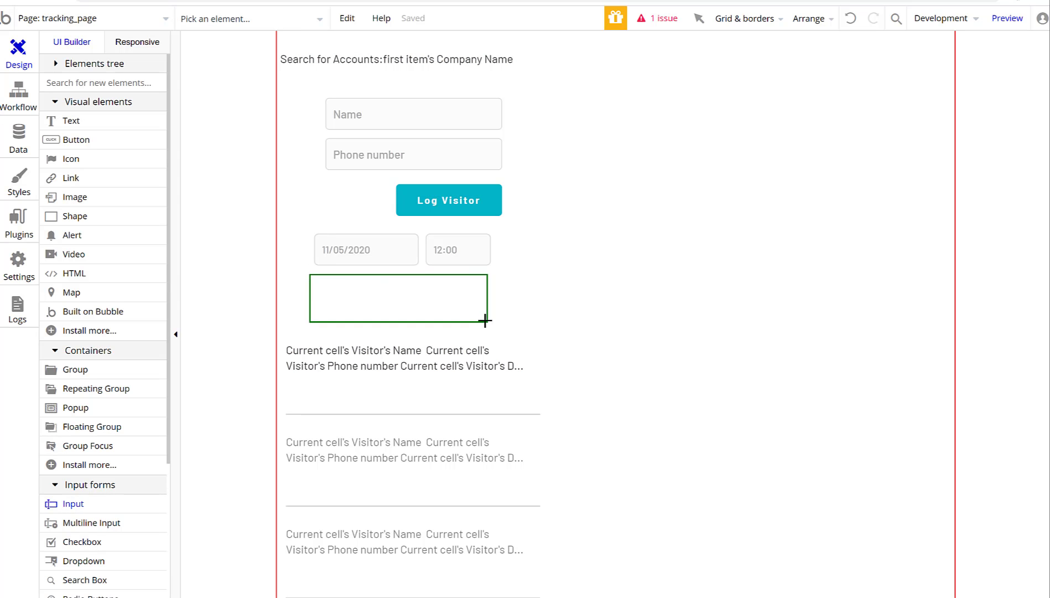
mouse_move(403, 318)
left_mouse_down()
mouse_move(402, 304)
mouse_move(419, 335)
mouse_move(420, 321)
left_mouse_up()
Add a second list condition, Input C's value is not empty, that changes the data source.
left_click(413, 347)
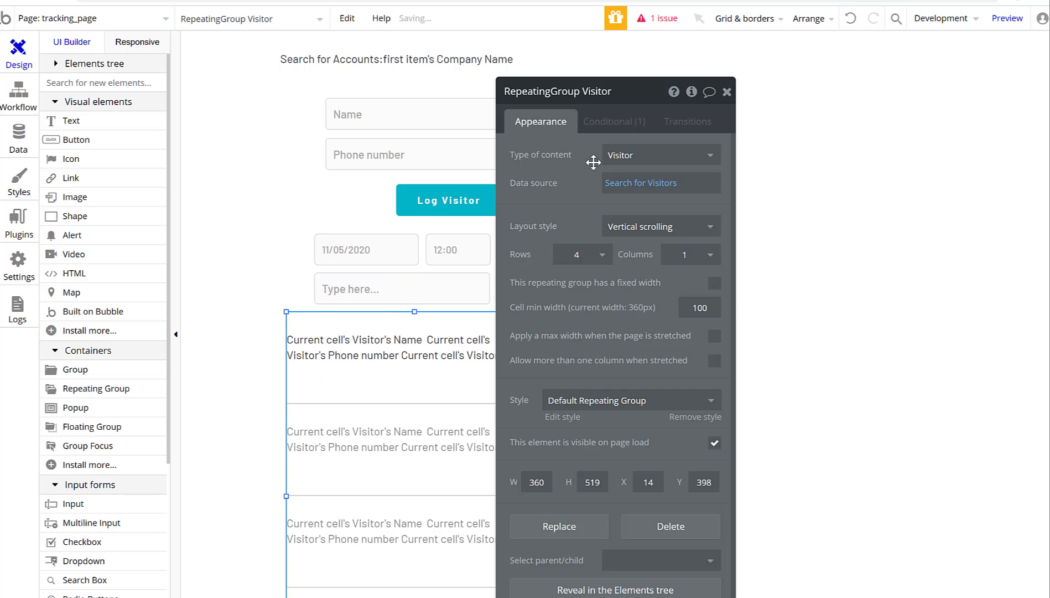
left_click(614, 122)
left_click(604, 272)
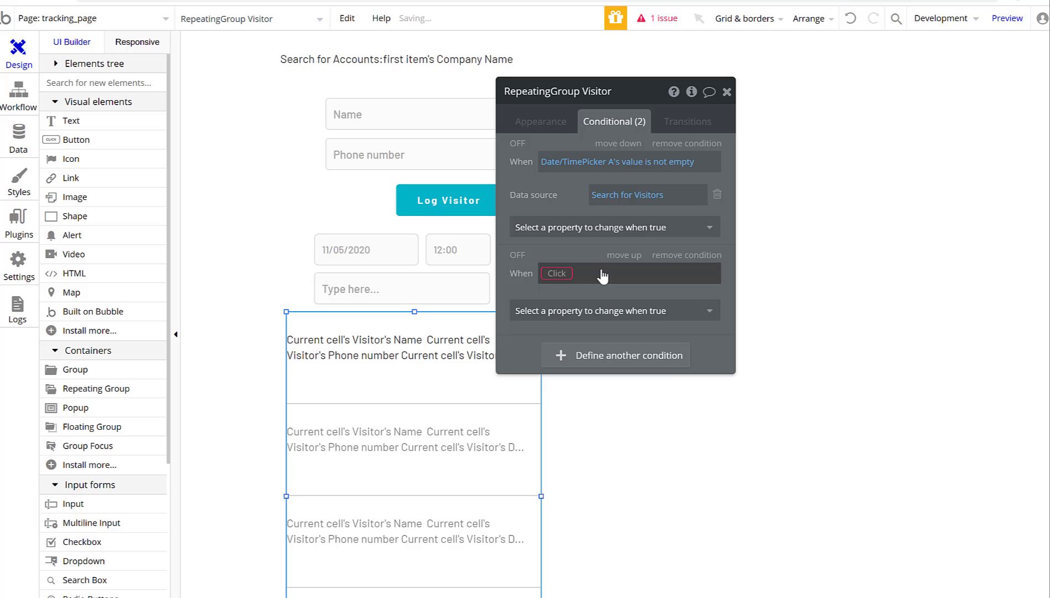
left_click(556, 272)
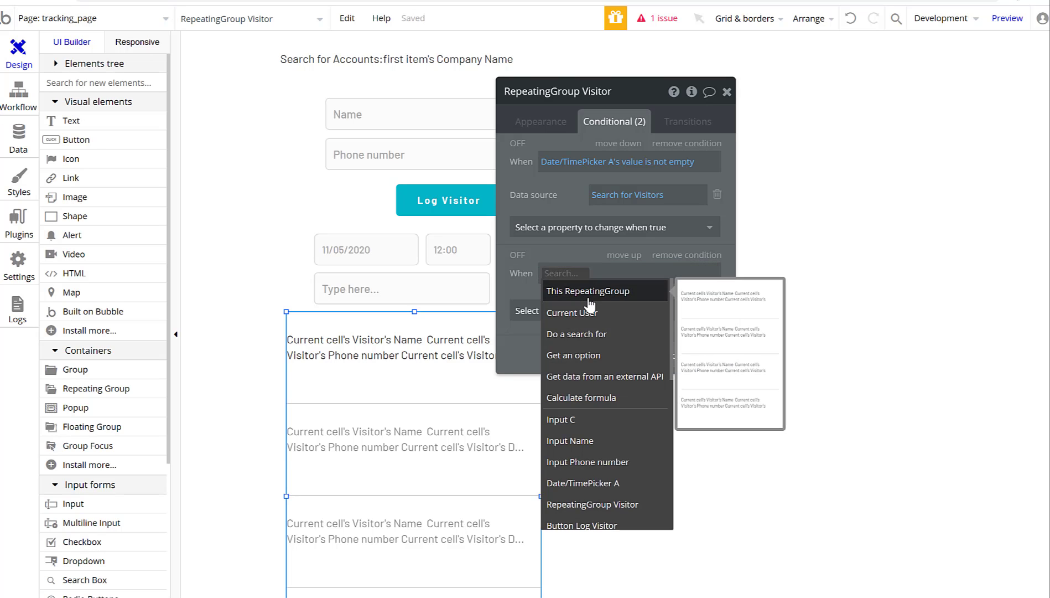
left_click(597, 429)
left_click(593, 291)
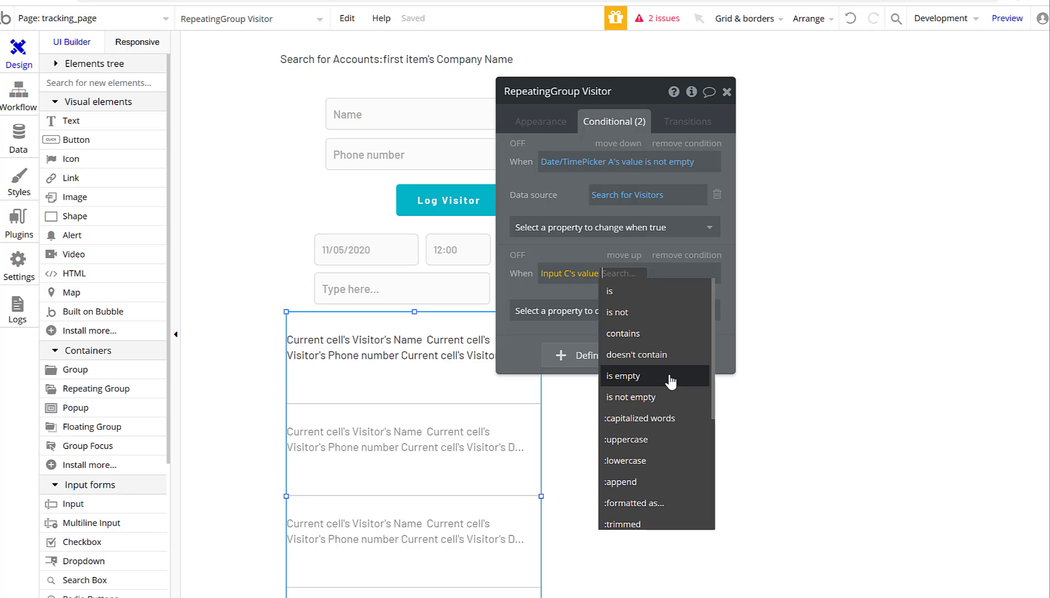
left_click(667, 397)
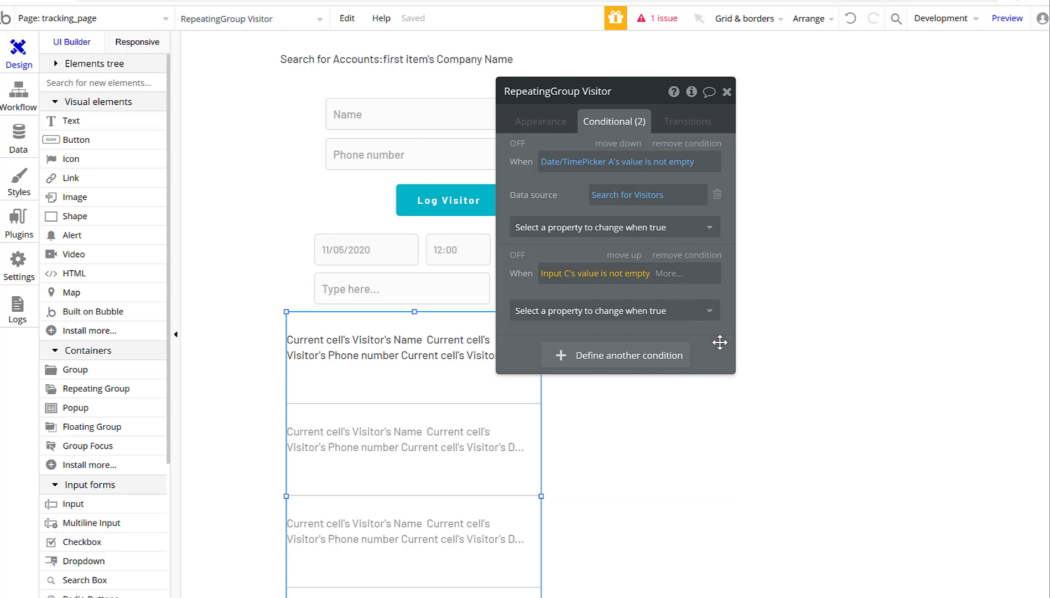
left_click(686, 312)
left_click(592, 379)
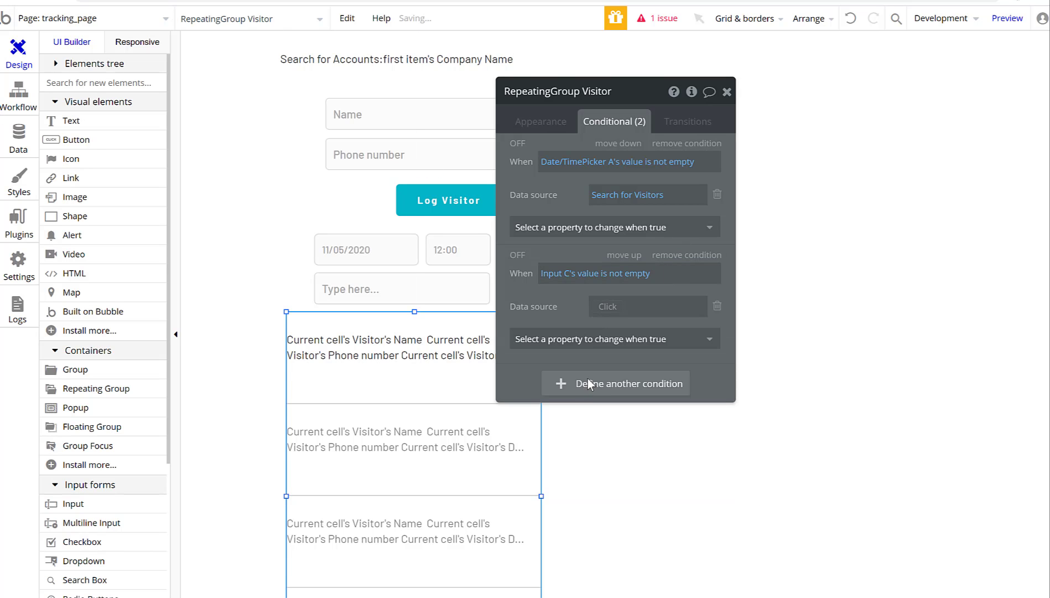
Set the second condition's data source to Do a search for Visitor.
left_click(636, 306)
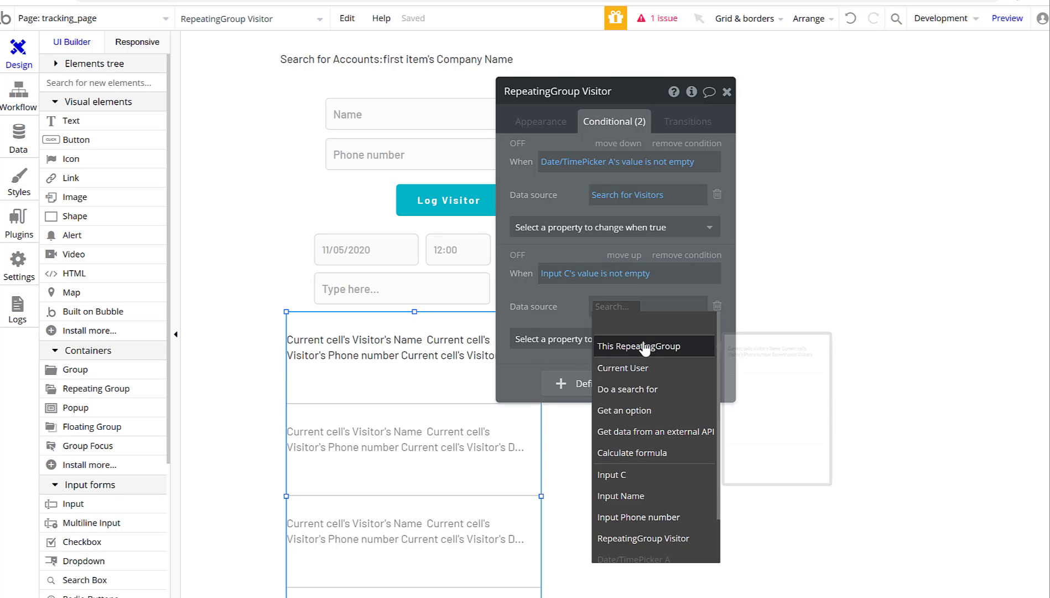
left_click(628, 389)
left_click(368, 123)
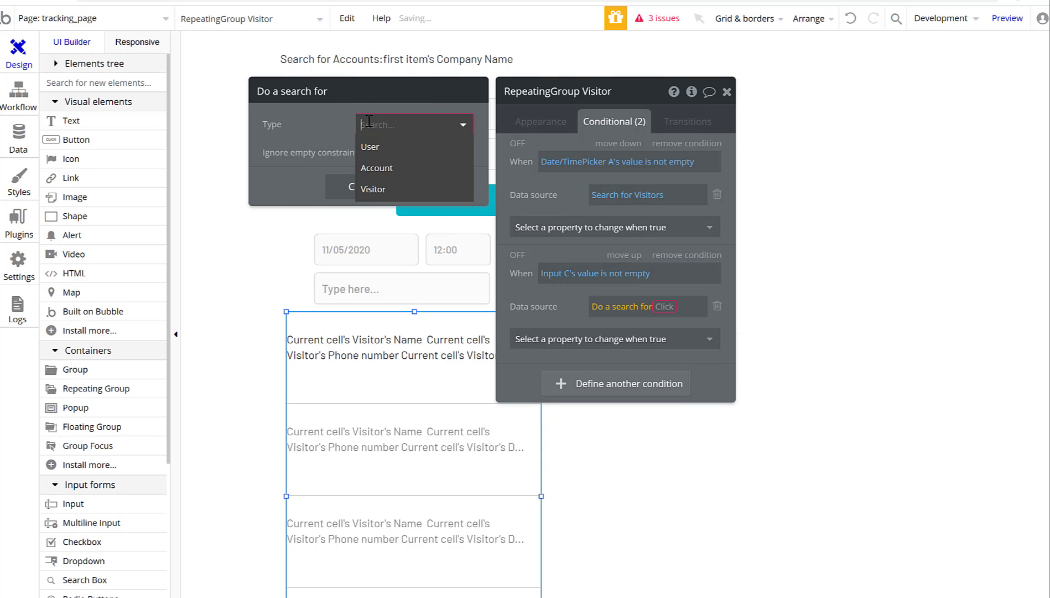
left_click(381, 150)
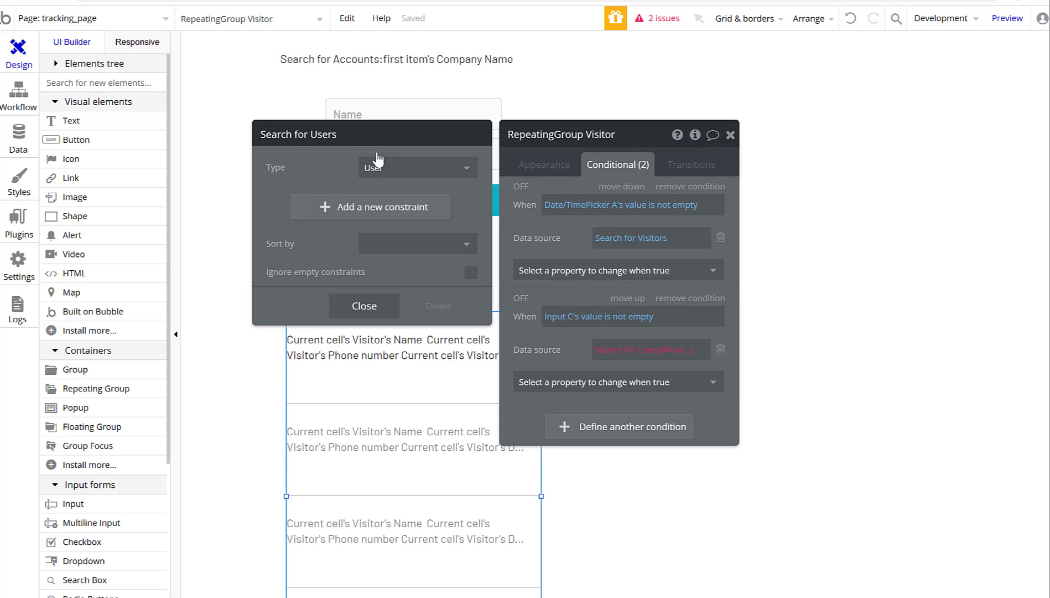
left_click(387, 168)
left_click(387, 231)
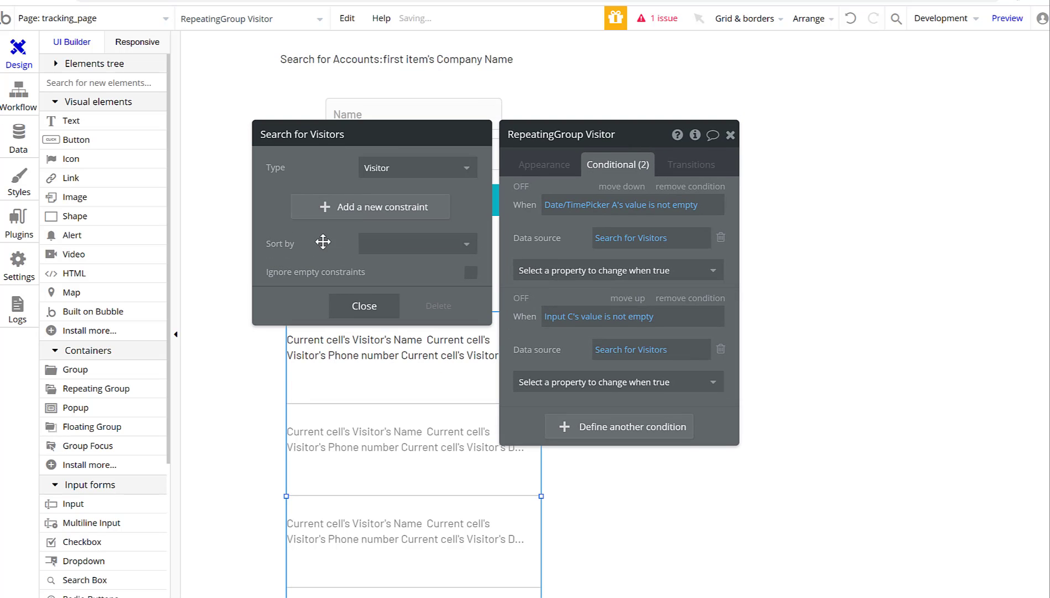
Add a search constraint: Account = Current User's Company.
left_click(335, 206)
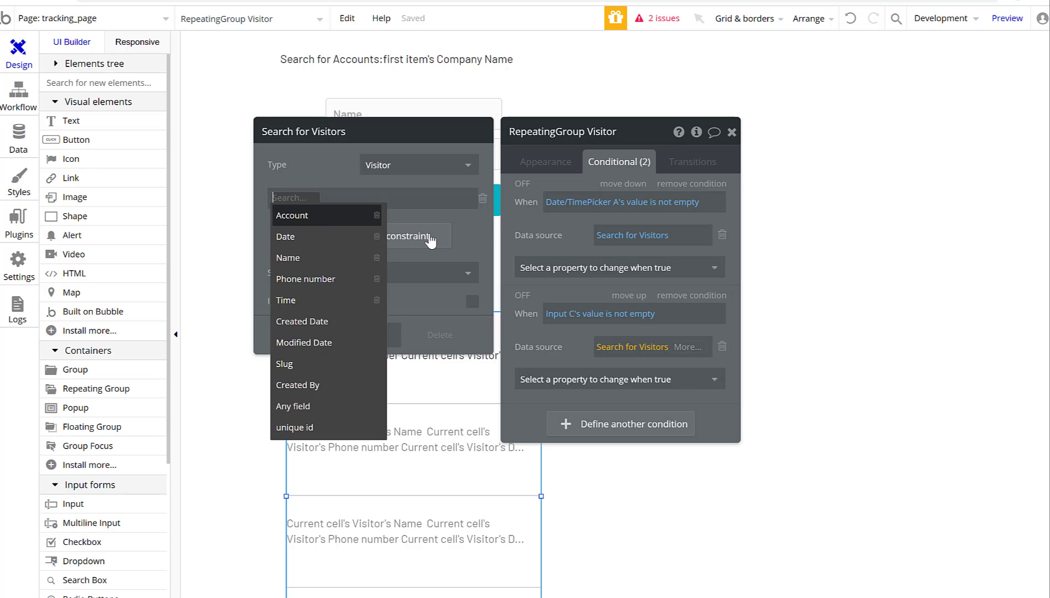
left_click(320, 217)
left_click(317, 198)
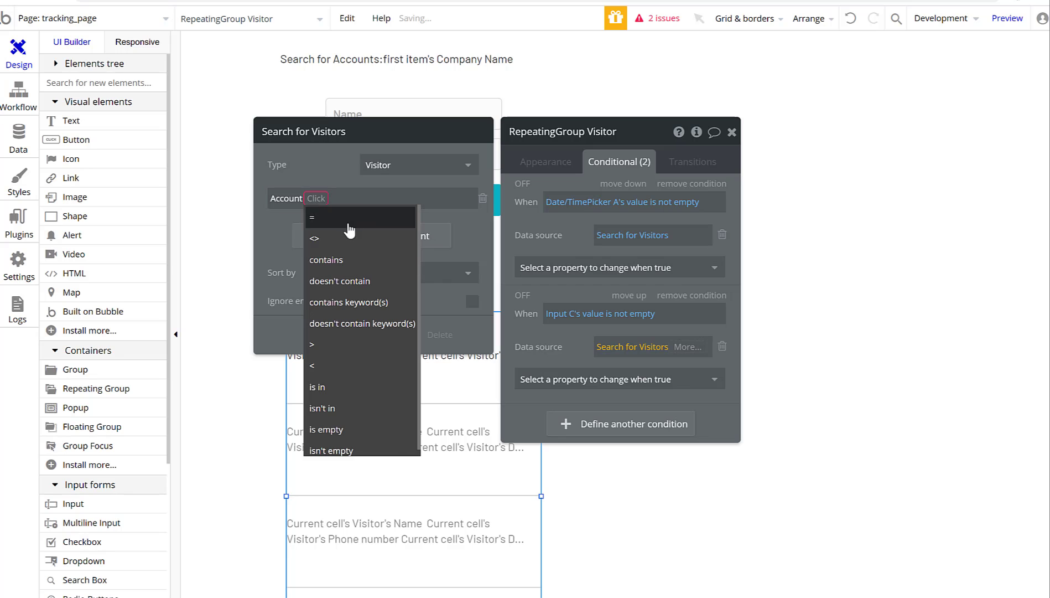
left_click(348, 221)
left_click(339, 199)
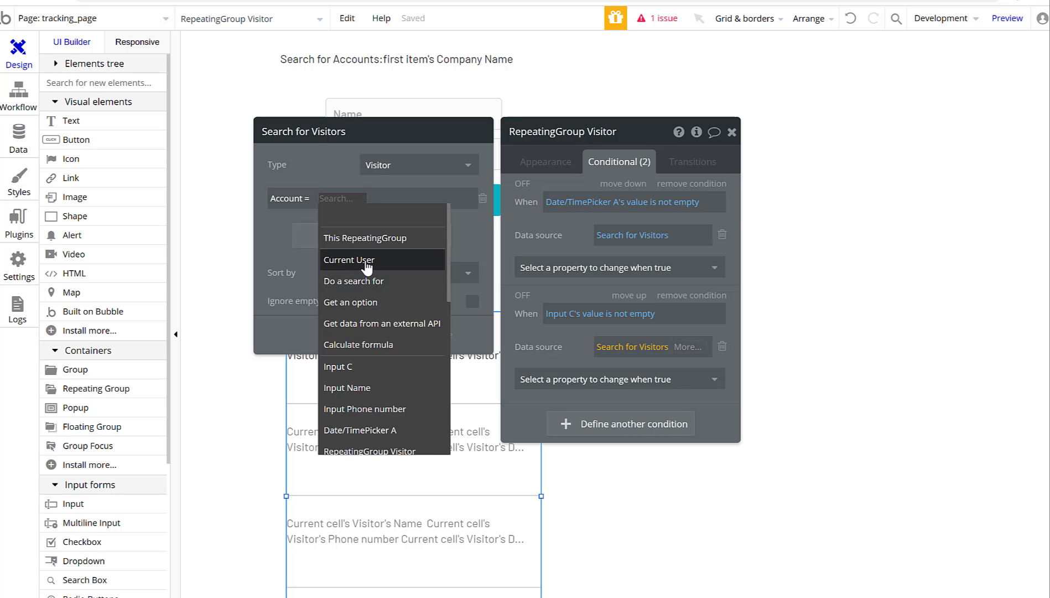
left_click(365, 260)
left_click(354, 212)
Add a Name = Input C's value constraint, then close the search and list settings.
left_click(312, 238)
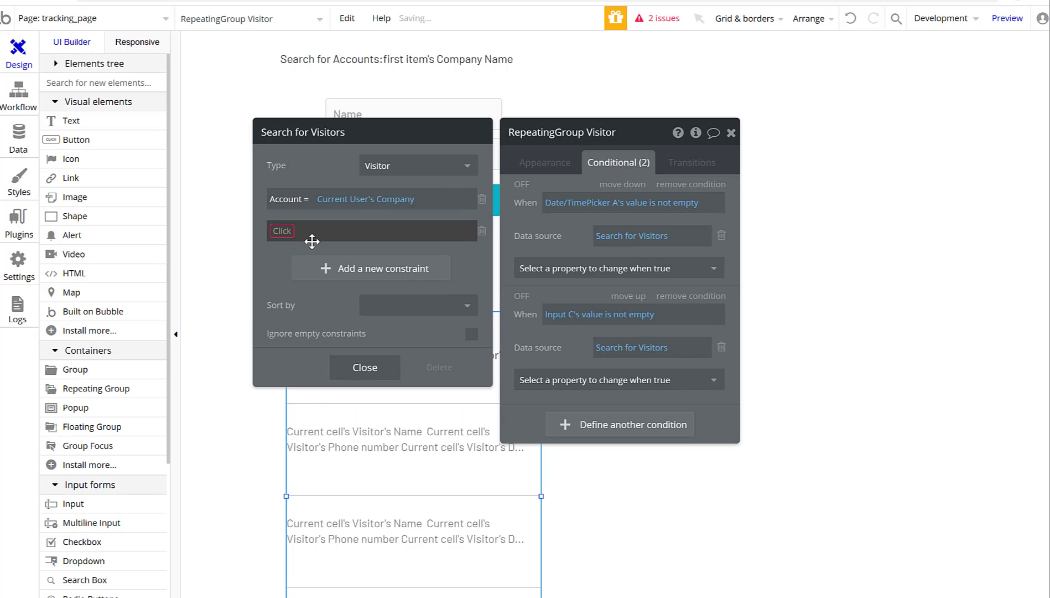
left_click(277, 235)
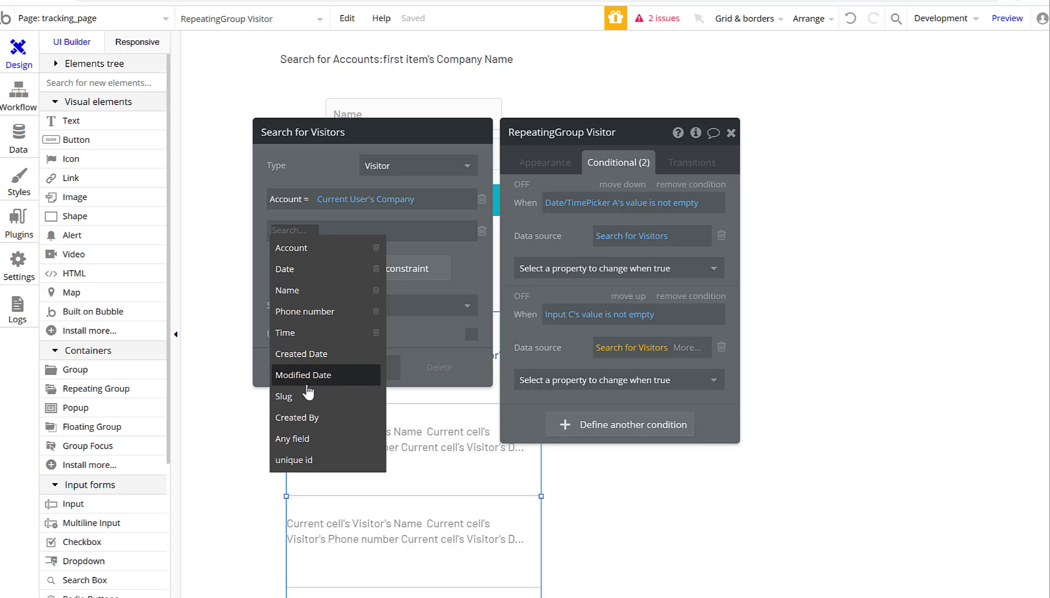
left_click(305, 288)
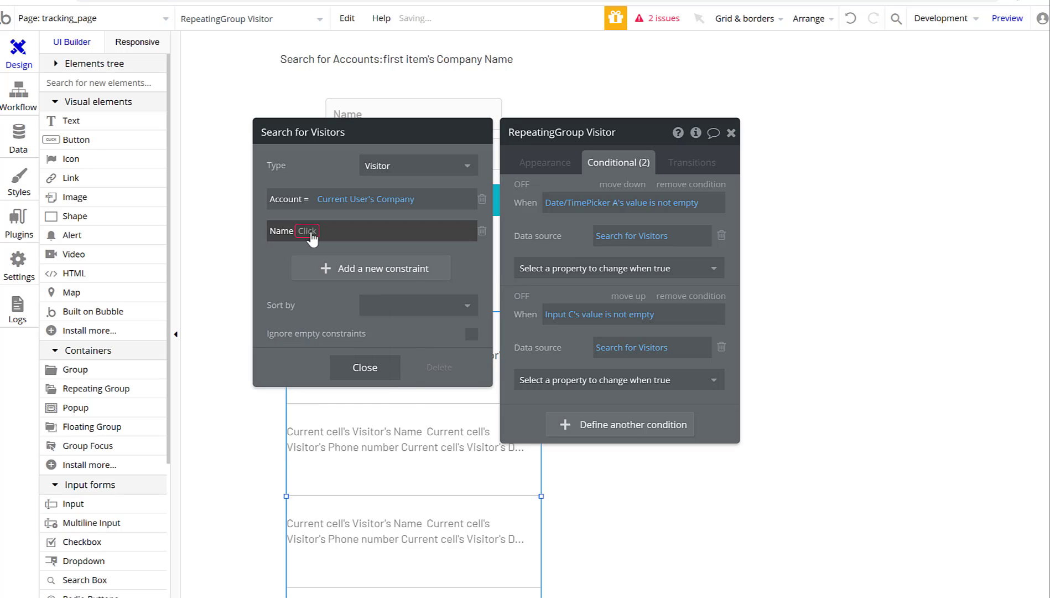
left_click(345, 253)
left_click(321, 231)
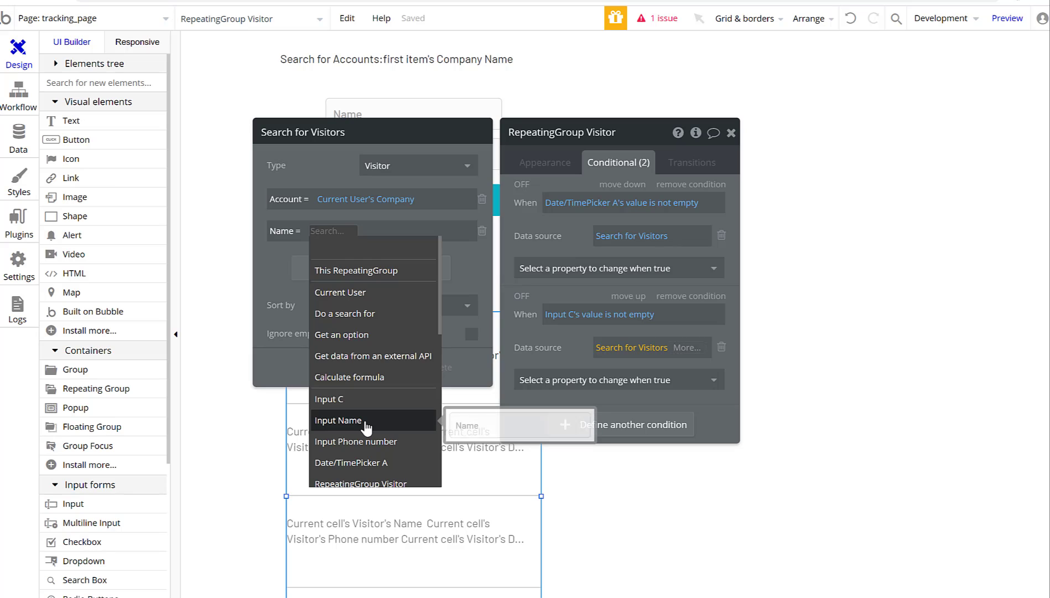
left_click(381, 399)
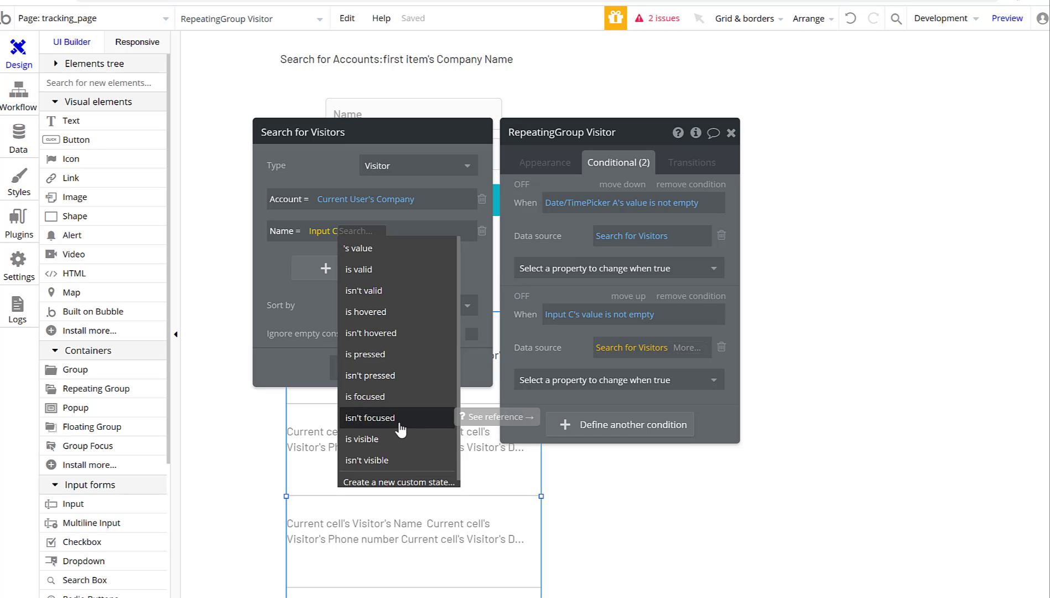
scroll(401, 428, "down", 1)
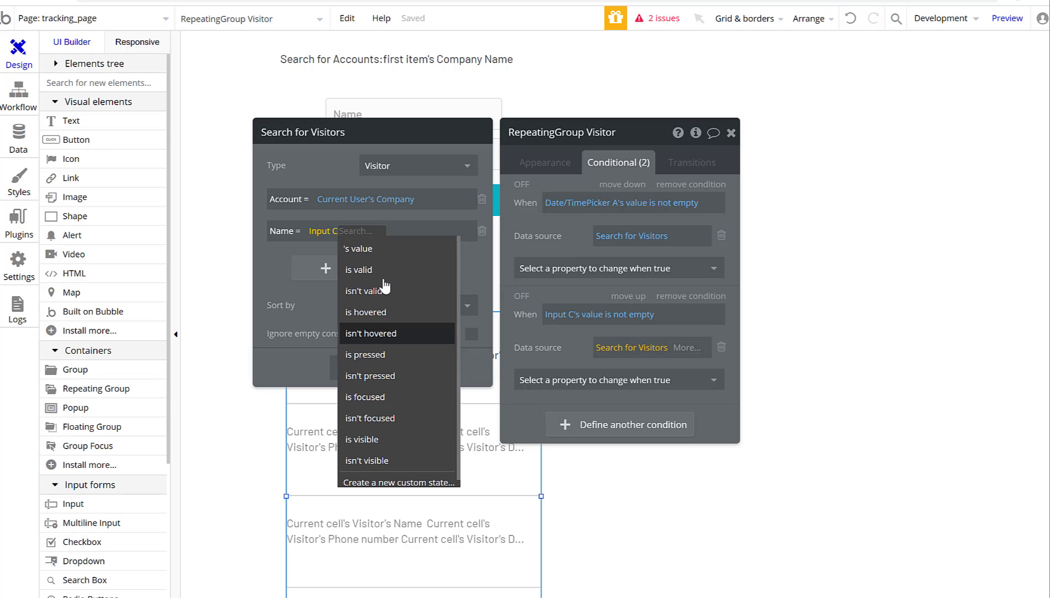
left_click(387, 241)
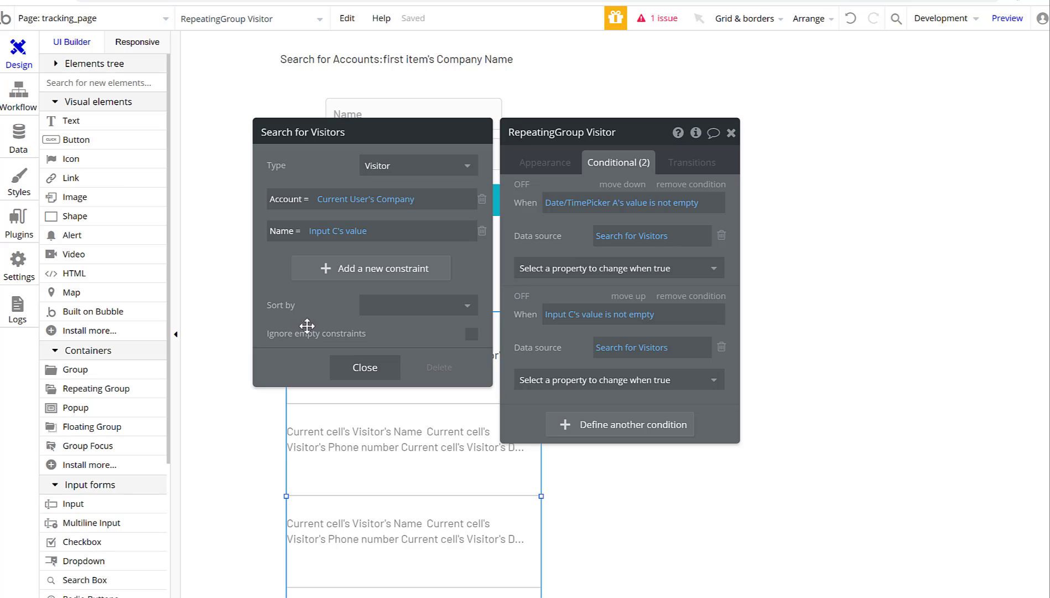
left_click(365, 368)
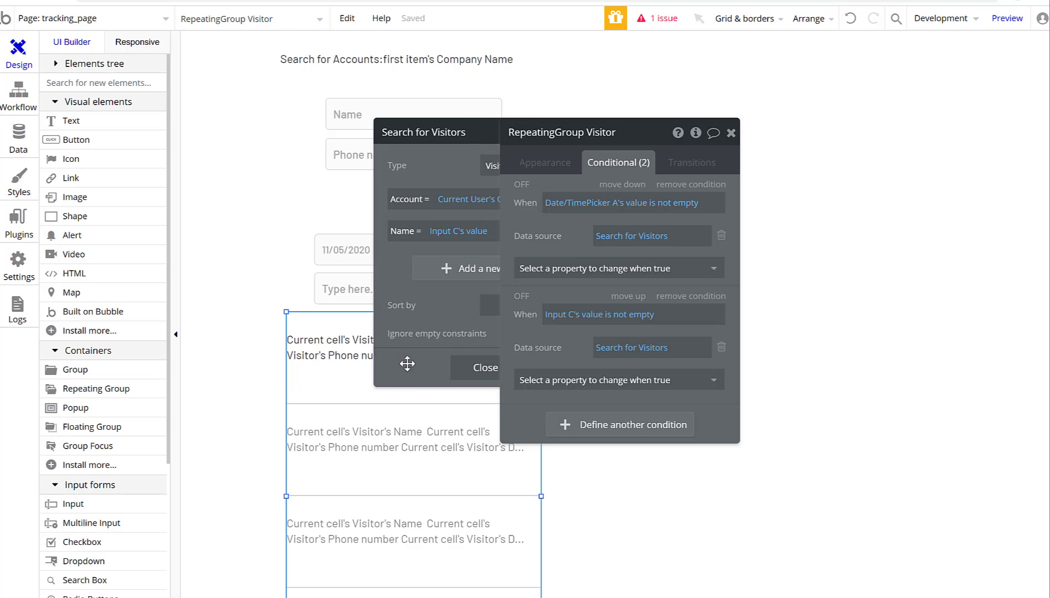
left_click(731, 132)
double_click(627, 278)
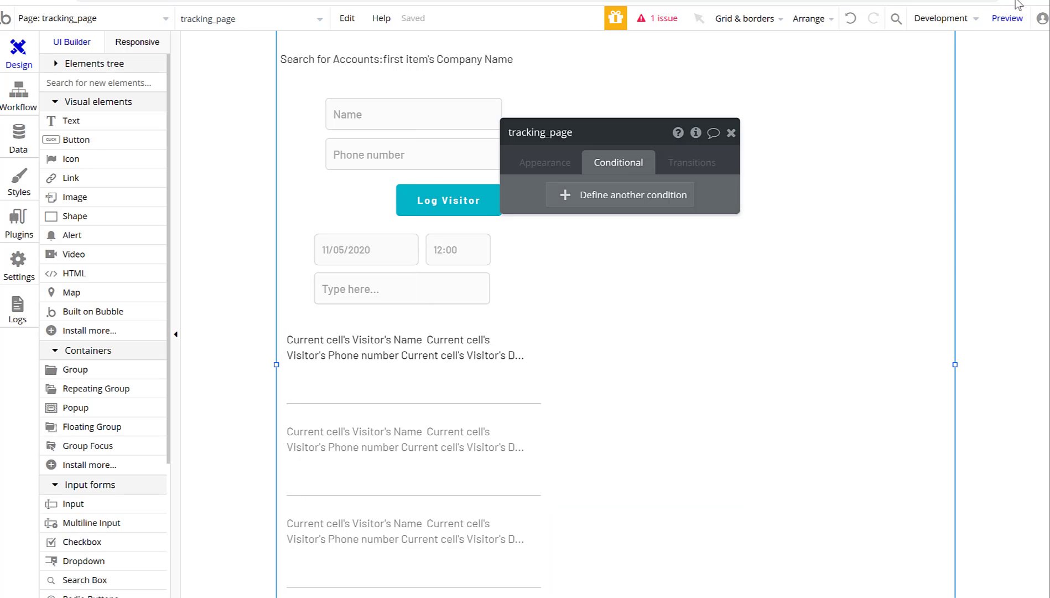
left_click(1007, 20)
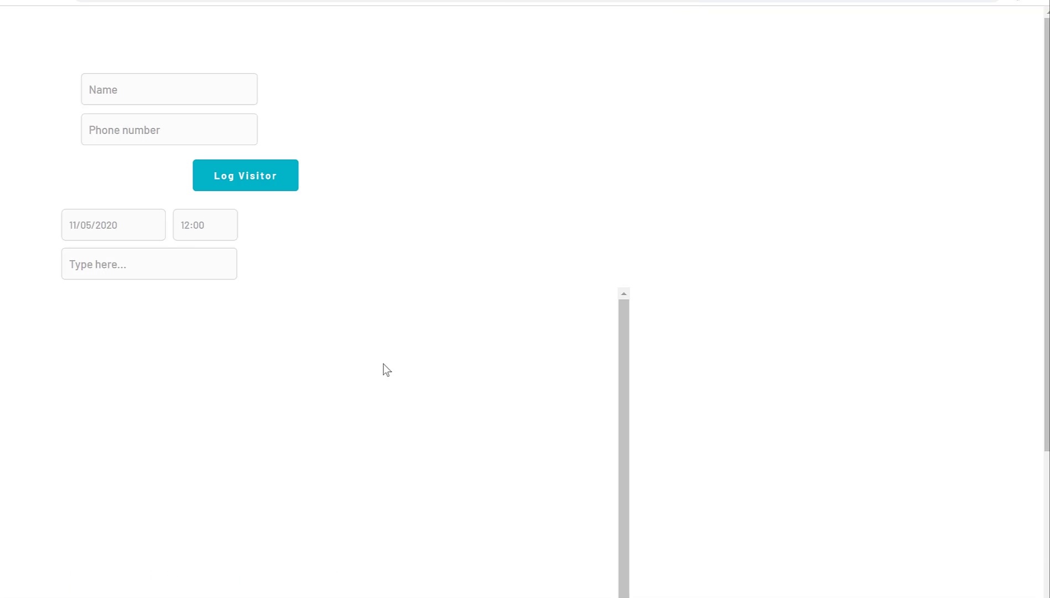
left_click(130, 263)
type("john")
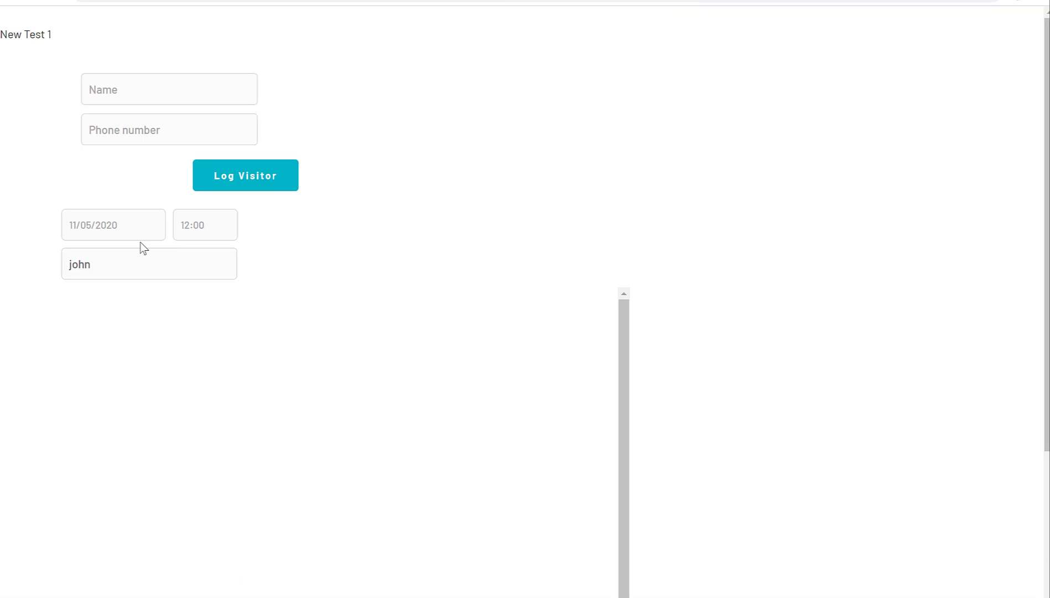
left_click(129, 235)
left_click(182, 260)
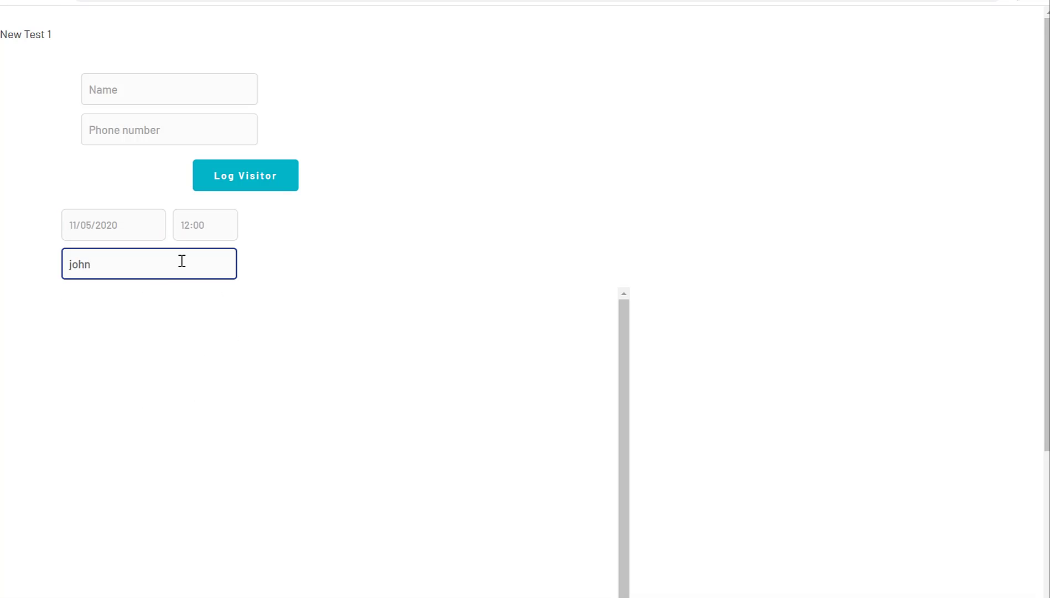
double_click(135, 268)
key("BackSpace")
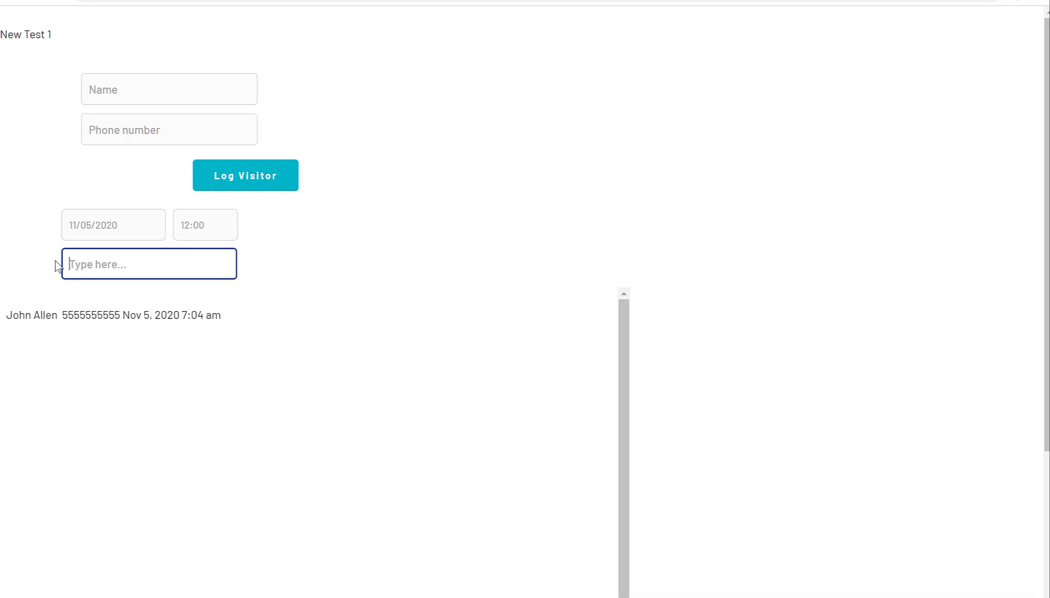
type("j")
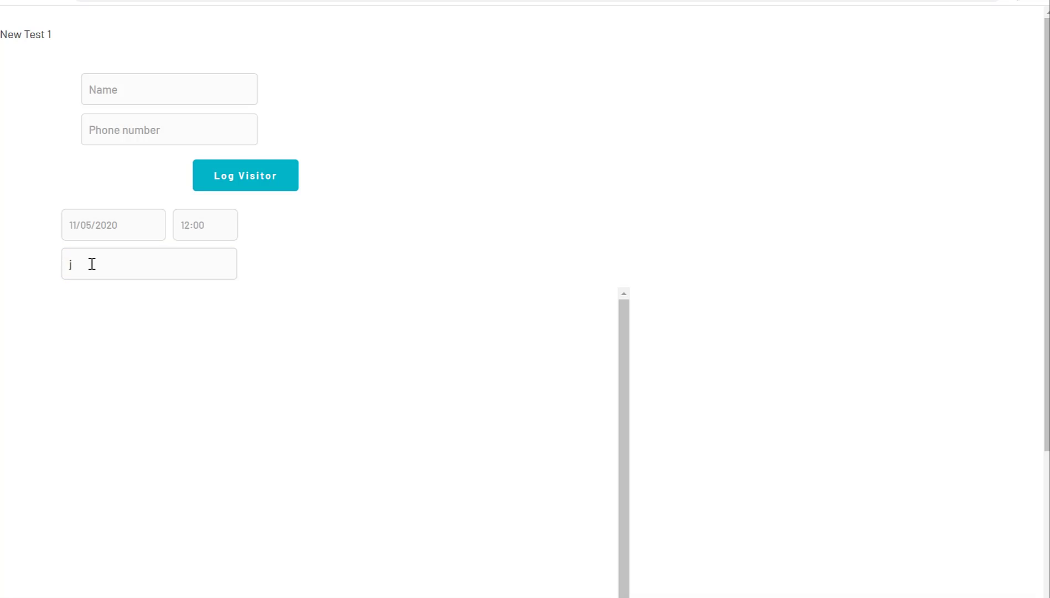
left_click(94, 264)
key("BackSpace")
left_click(655, 171)
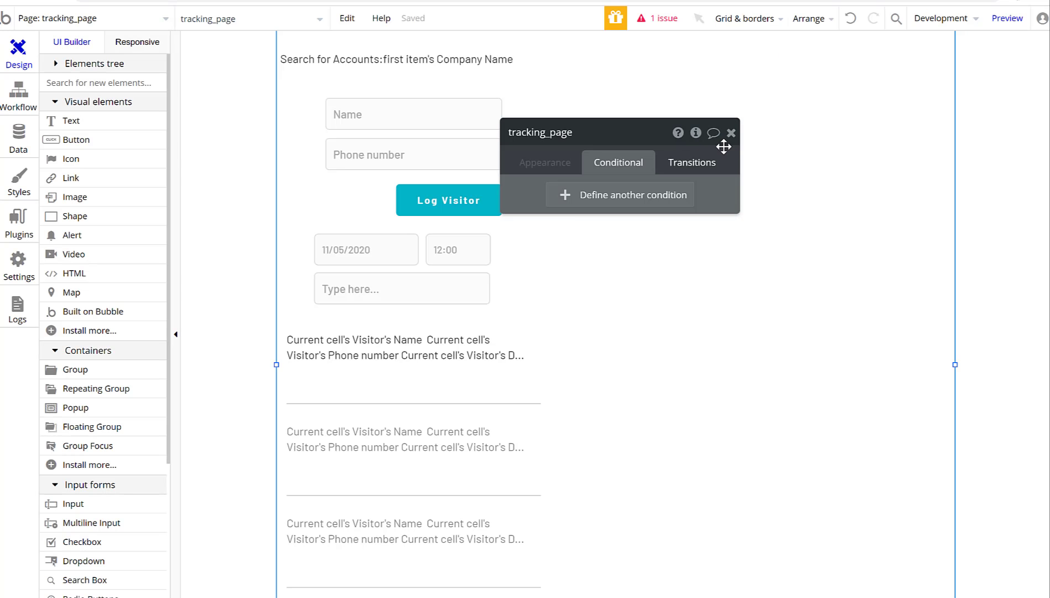
Change the second condition's Name constraint from '=' to 'contains keyword(s)' Input C's value.
left_click(732, 133)
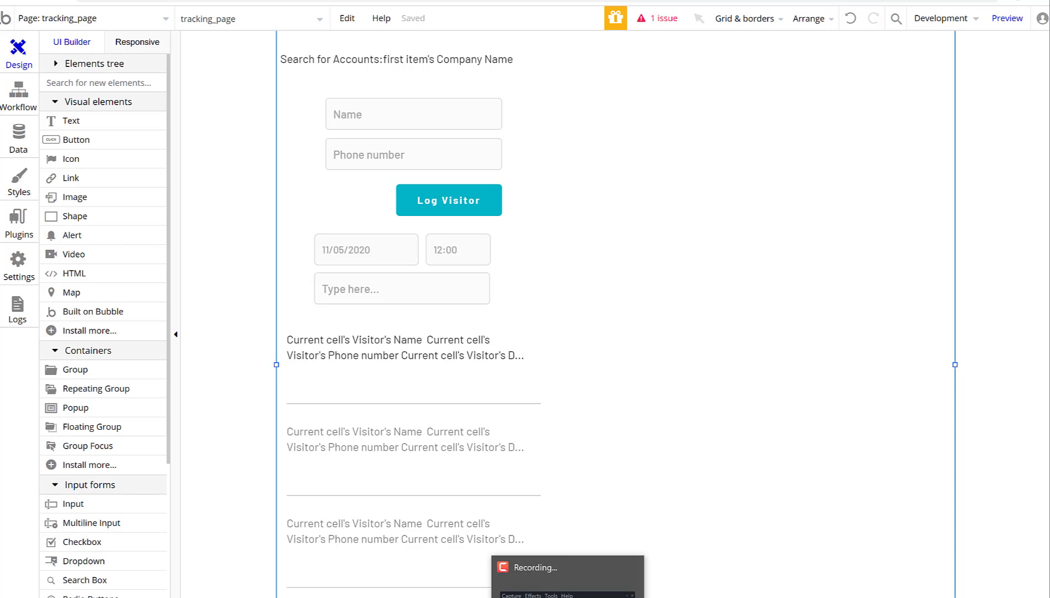
left_click(568, 597)
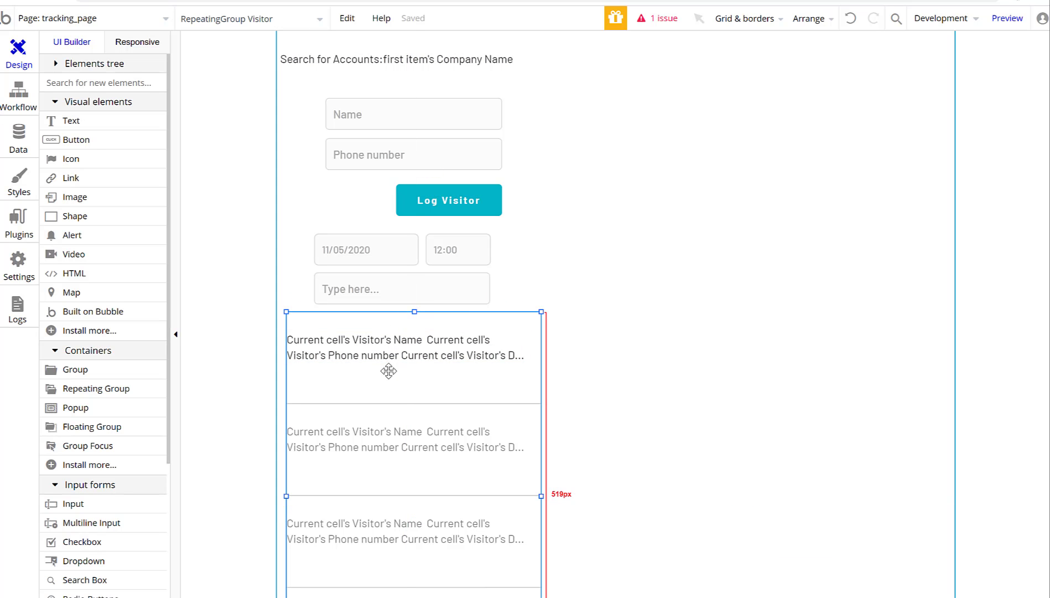
double_click(391, 376)
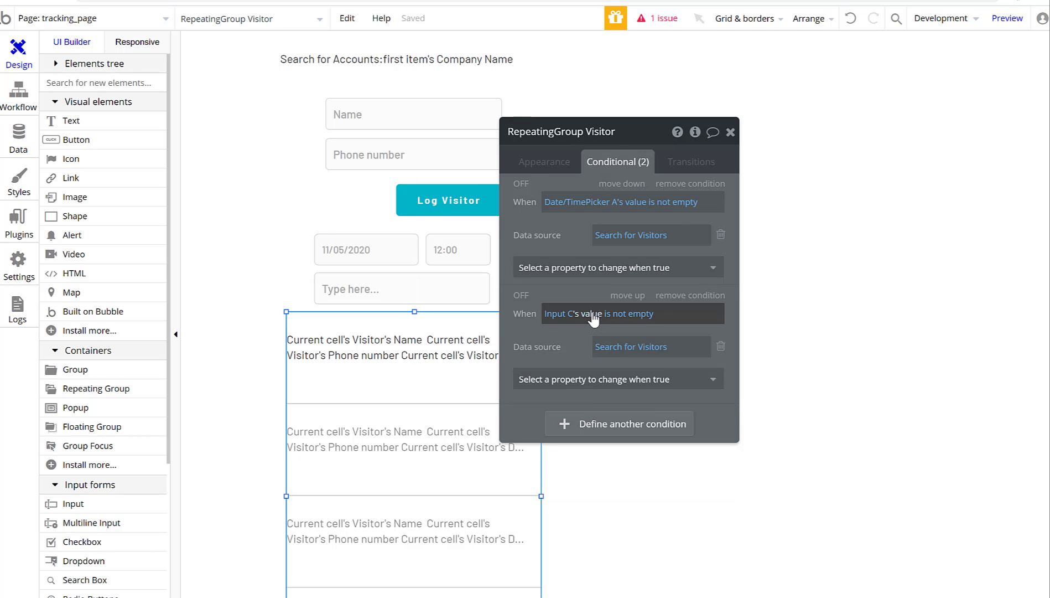
left_click(632, 351)
left_click(297, 230)
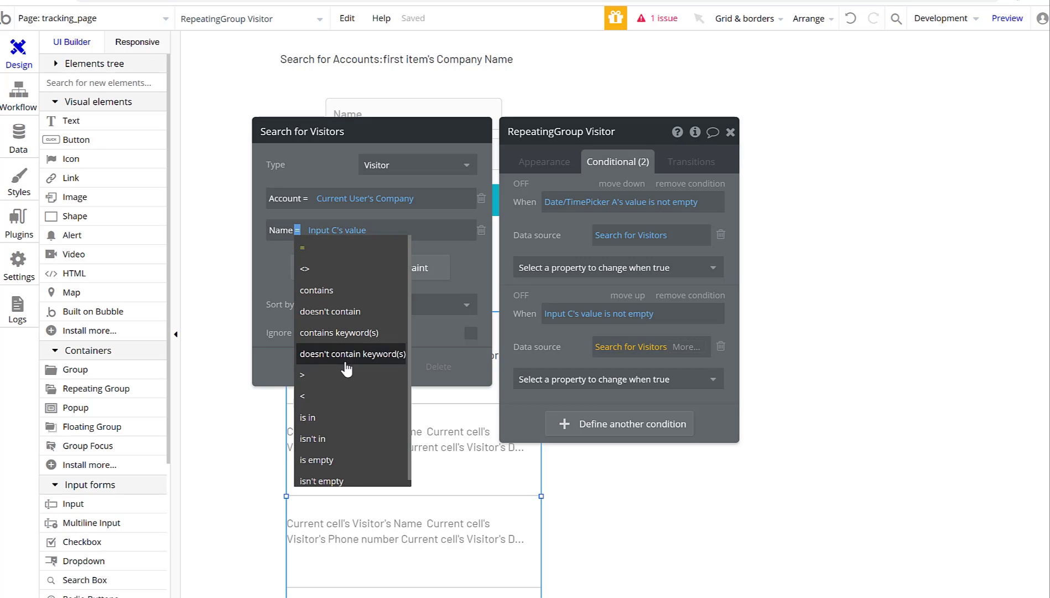
left_click(342, 334)
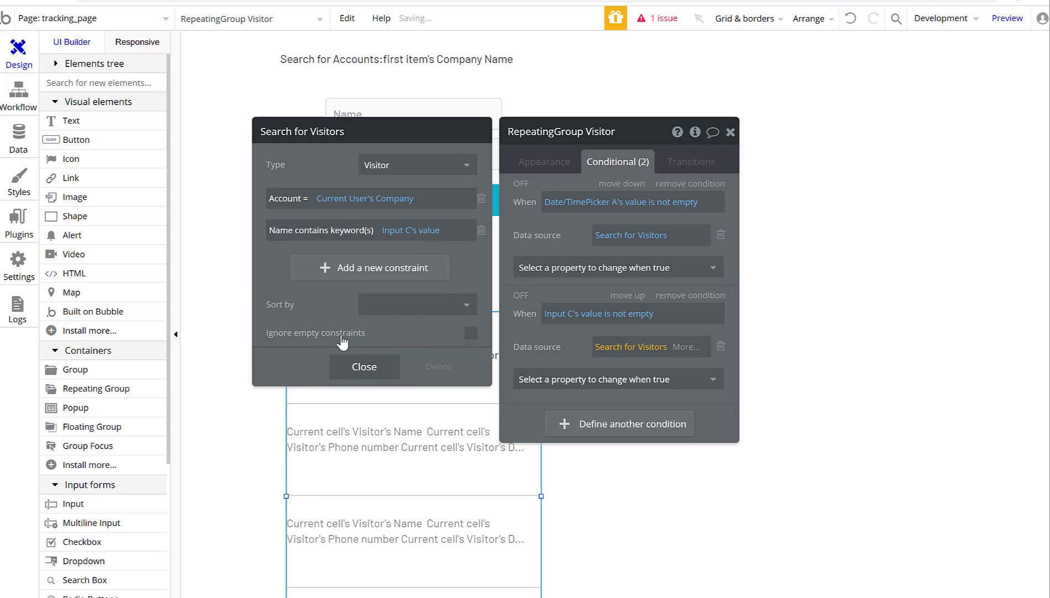
left_click(360, 368)
left_click(729, 133)
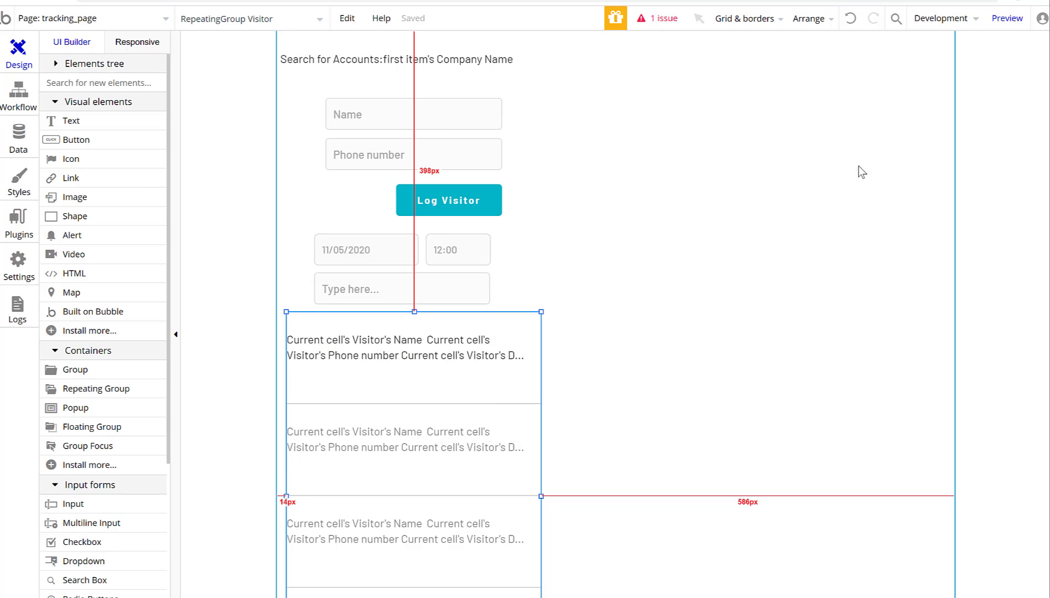
left_click(1003, 20)
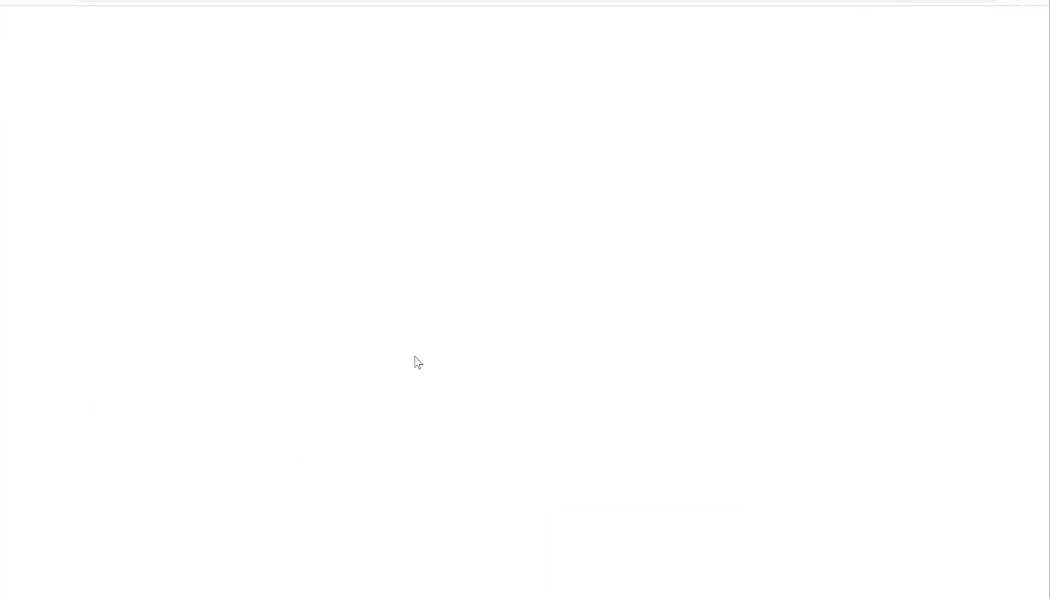
left_click(159, 256)
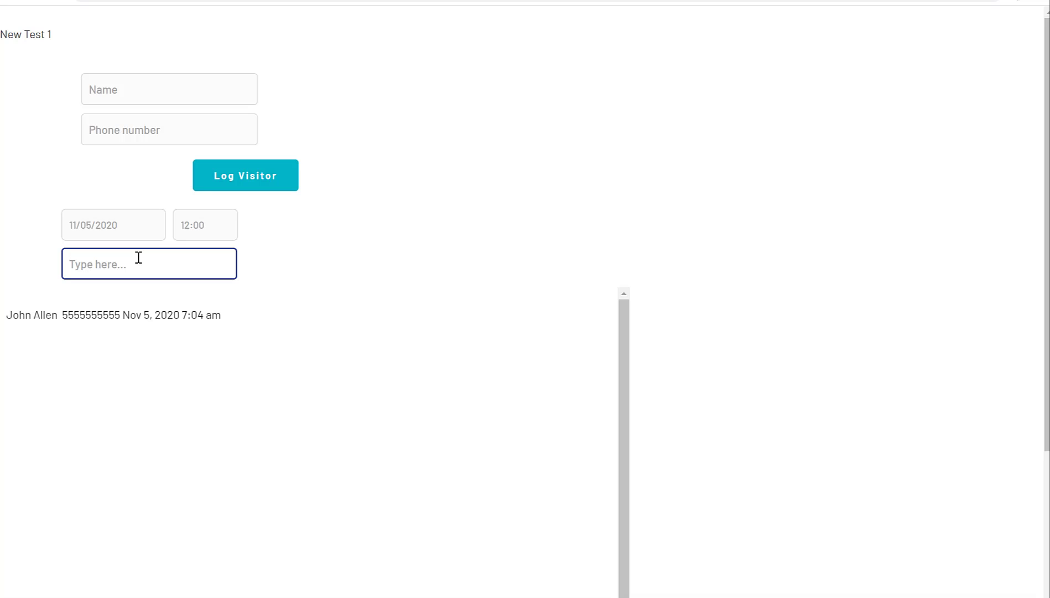
type("allen")
key("BackSpace")
key("BackSpace")
left_click(272, 269)
left_click(191, 217)
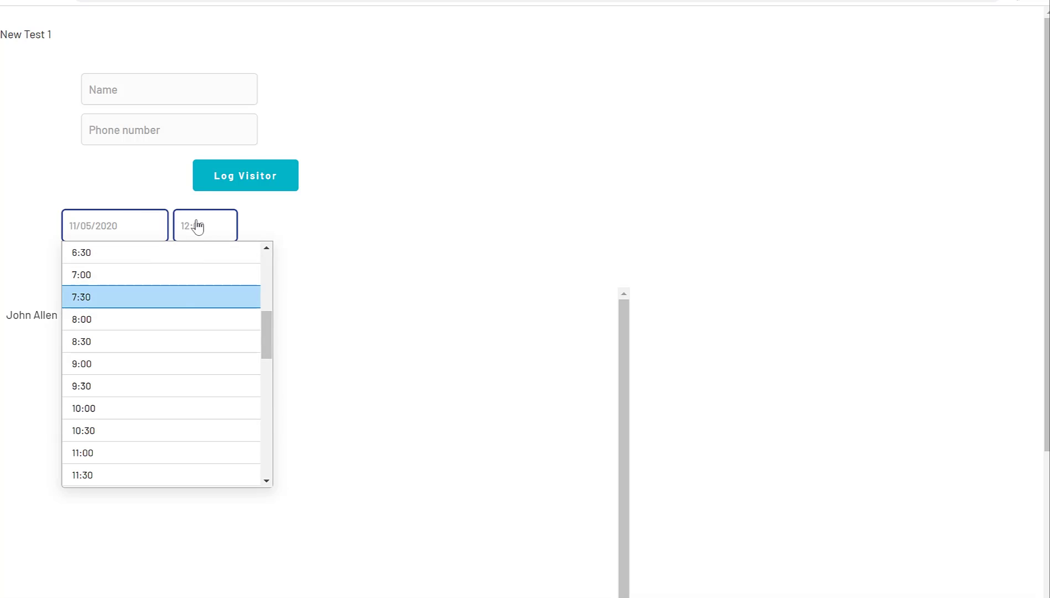
scroll(160, 336, "up", 2)
scroll(157, 354, "down", 1)
left_click(179, 326)
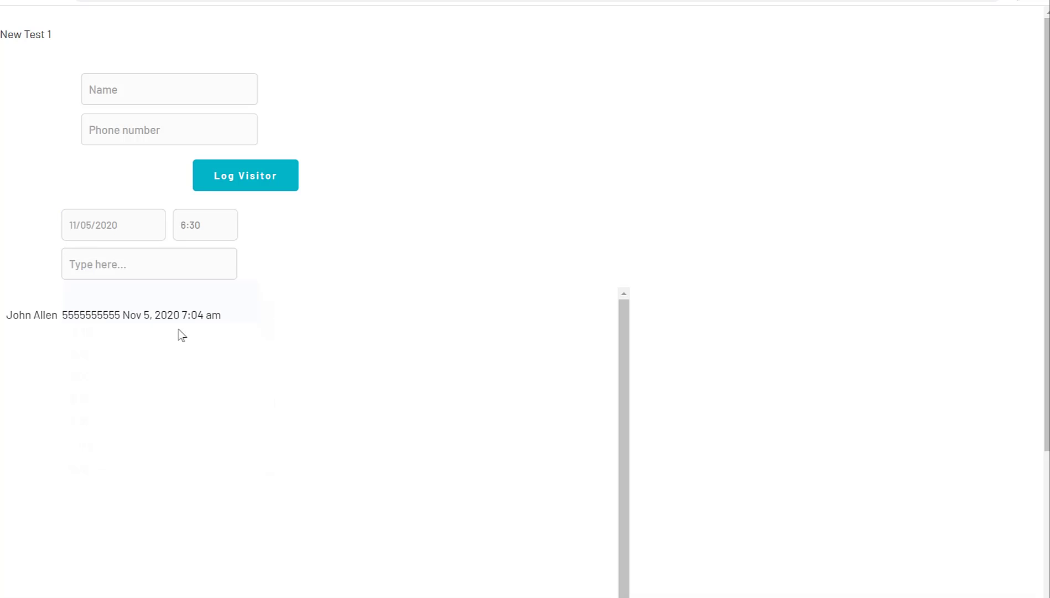
left_click(233, 237)
left_click(176, 339)
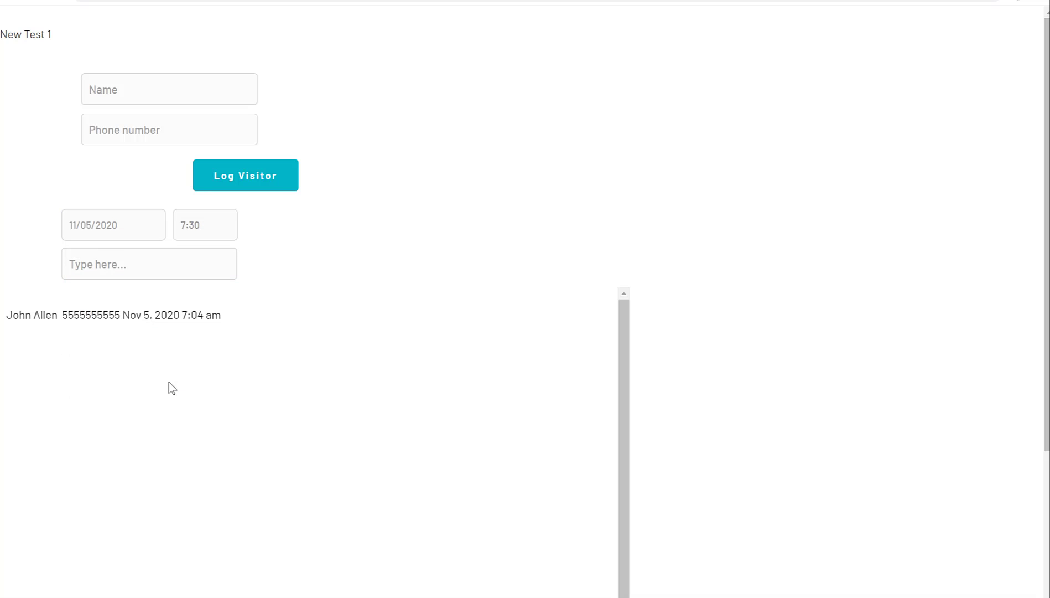
left_click(230, 234)
left_click(166, 327)
left_click(140, 232)
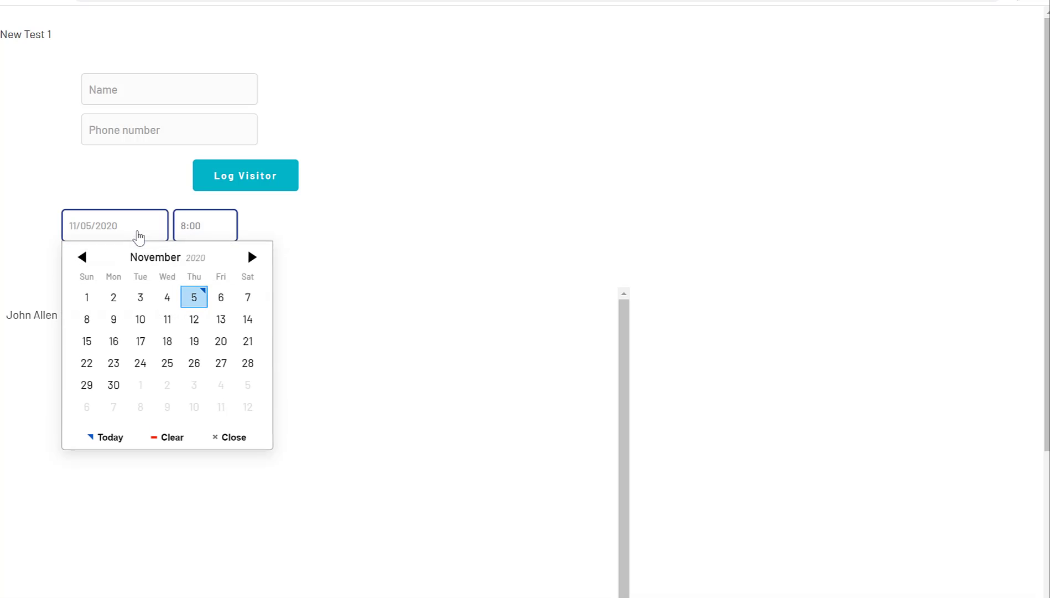
left_click(194, 297)
left_click(236, 221)
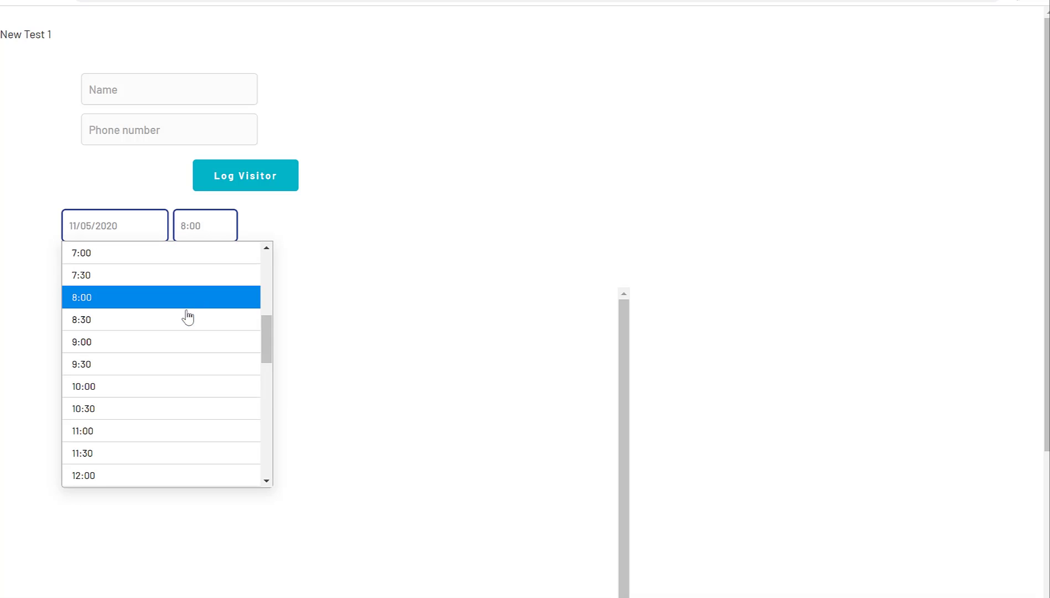
left_click(171, 302)
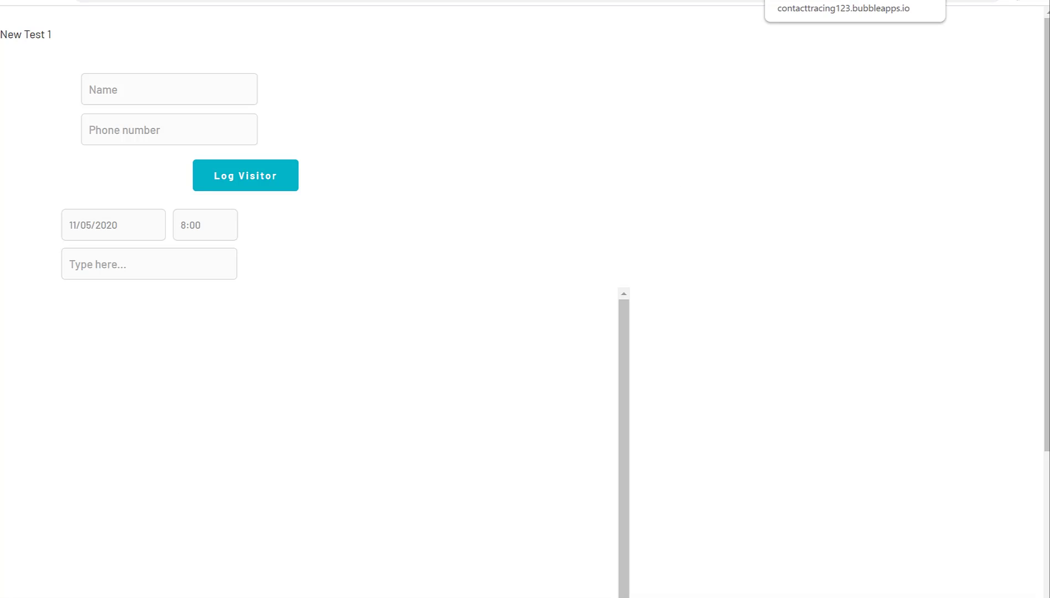
left_click(720, 0)
left_click(807, 251)
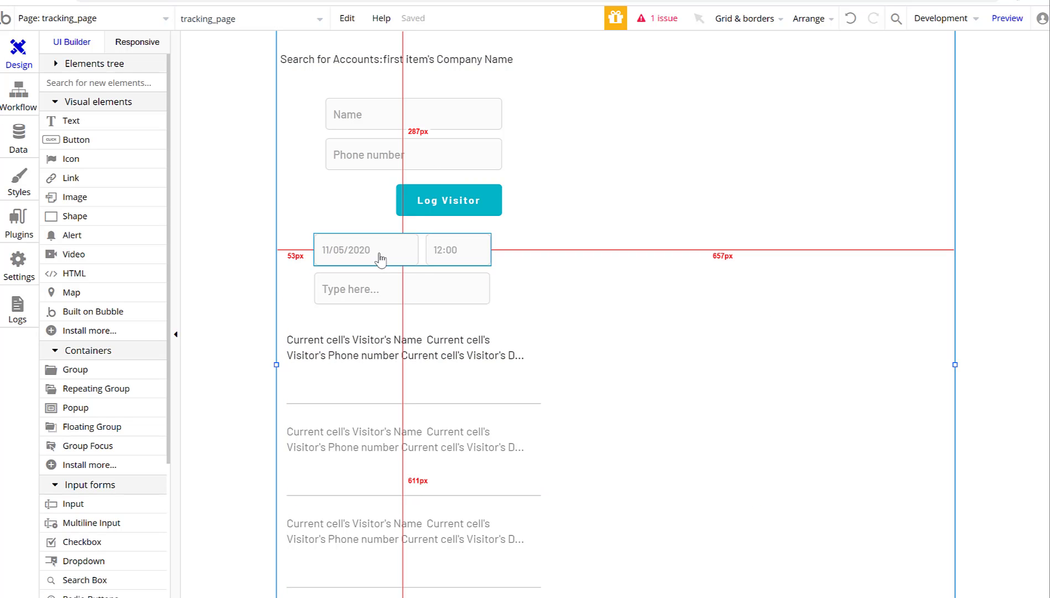
double_click(413, 246)
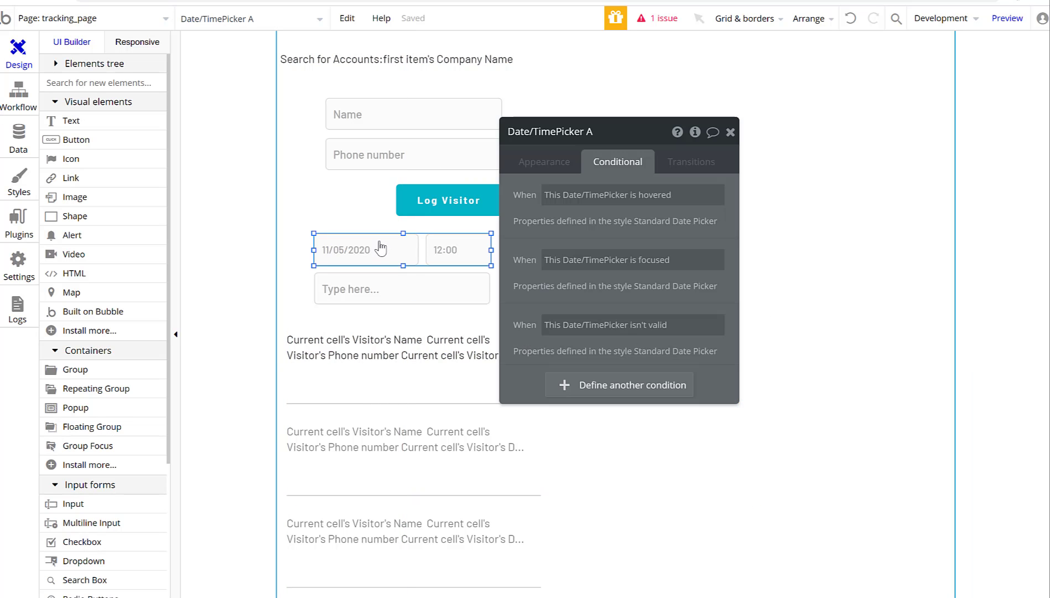
left_click(547, 163)
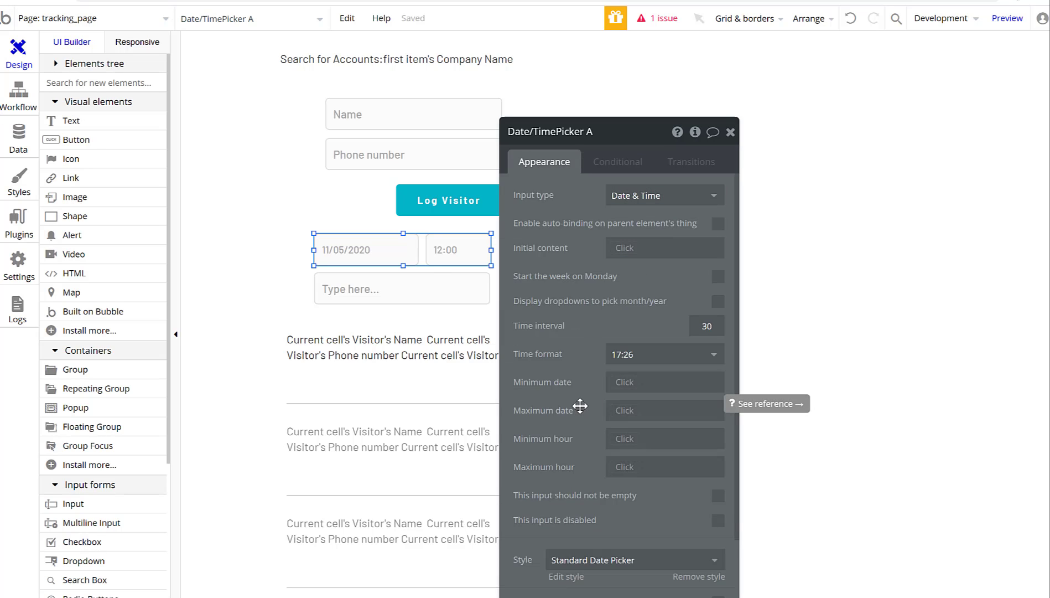
left_click(730, 132)
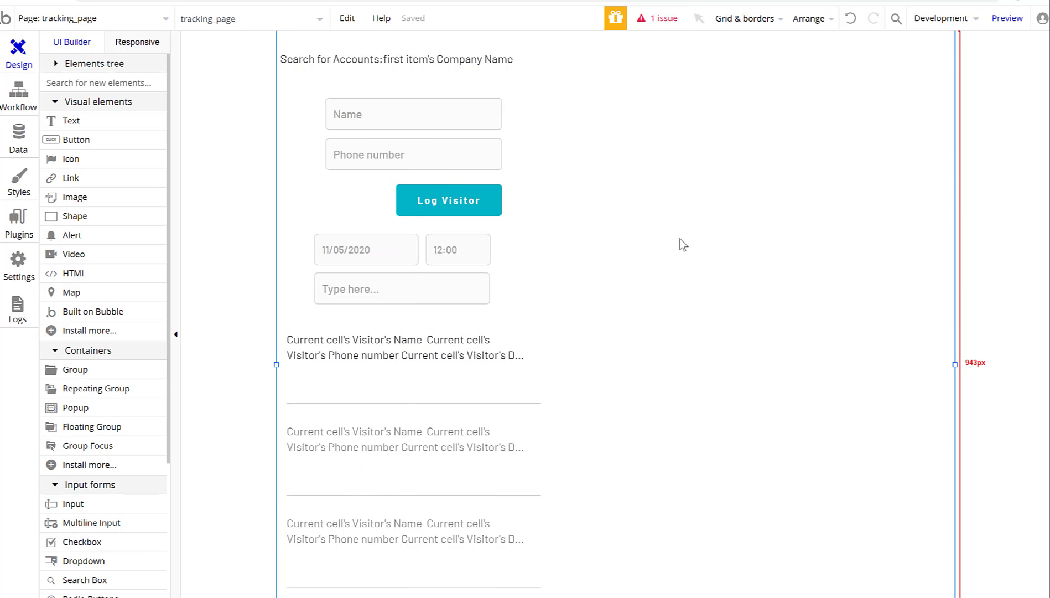
scroll(636, 332, "down", 5)
scroll(593, 415, "up", 5)
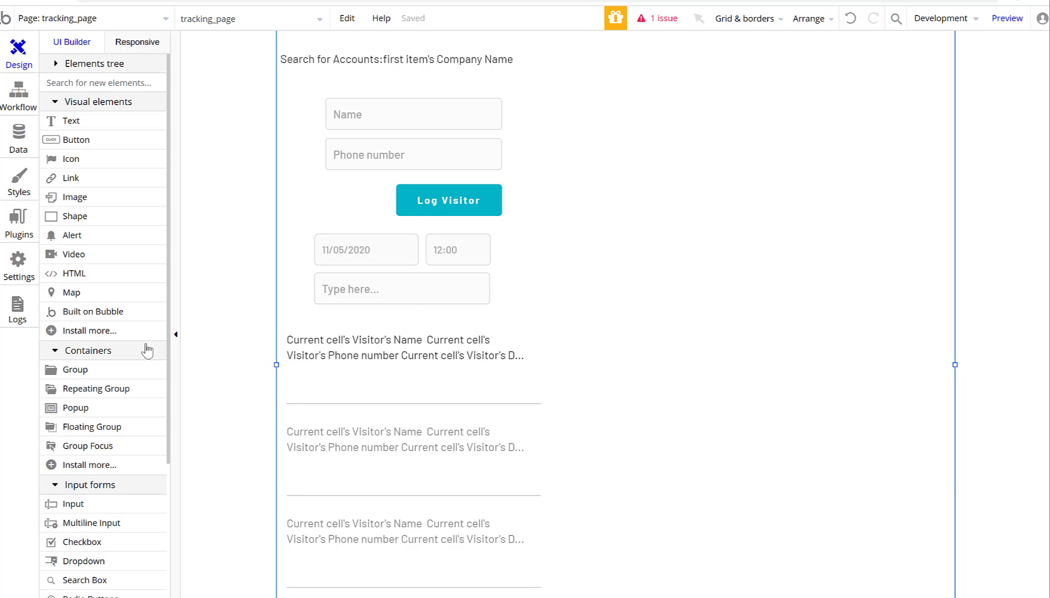
scroll(108, 357, "down", 4)
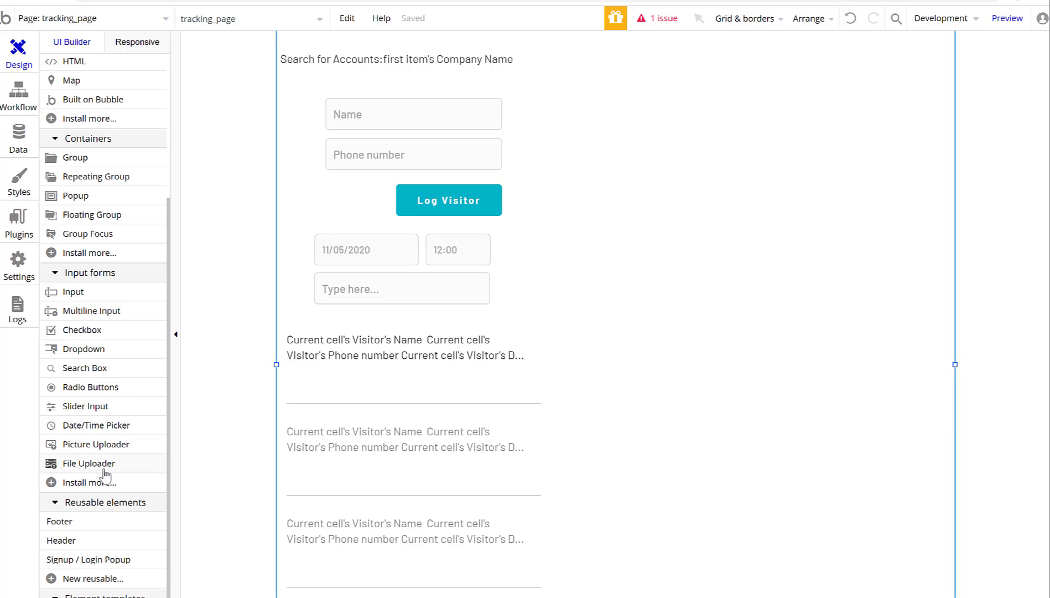
scroll(113, 415, "down", 2)
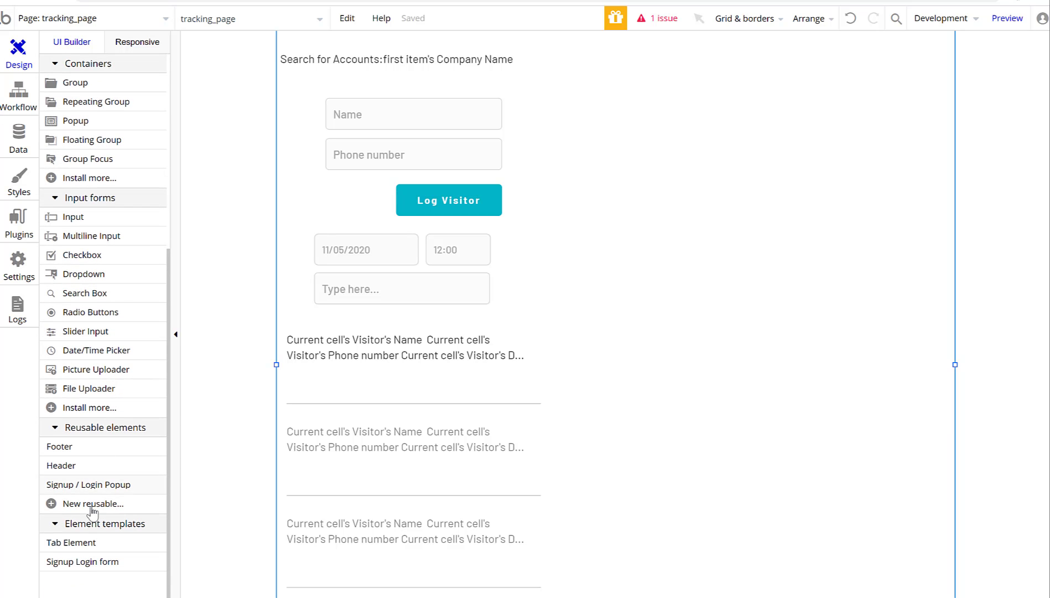
scroll(133, 487, "up", 4)
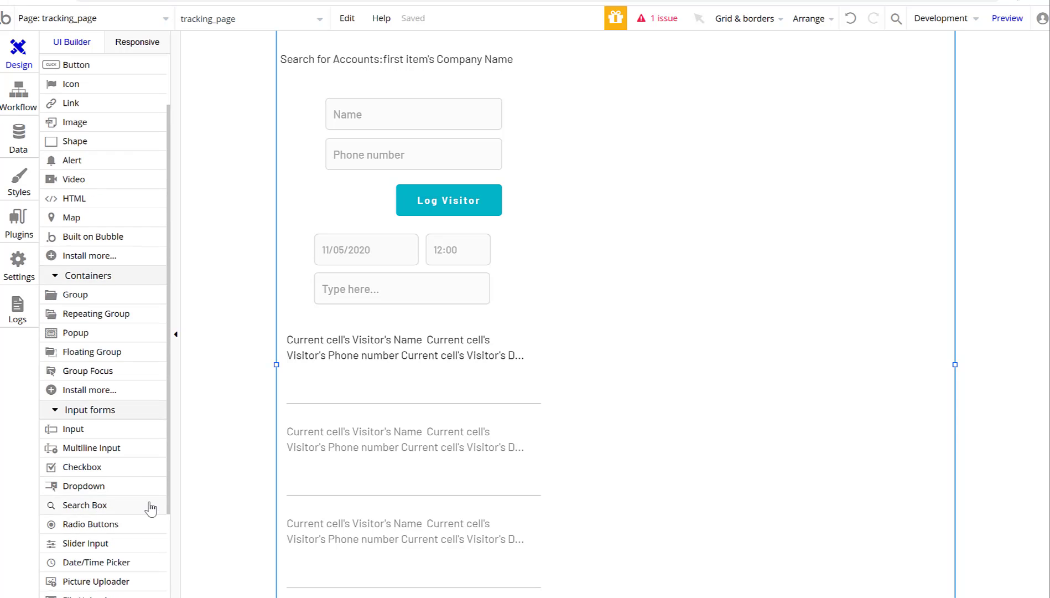
scroll(142, 519, "down", 1)
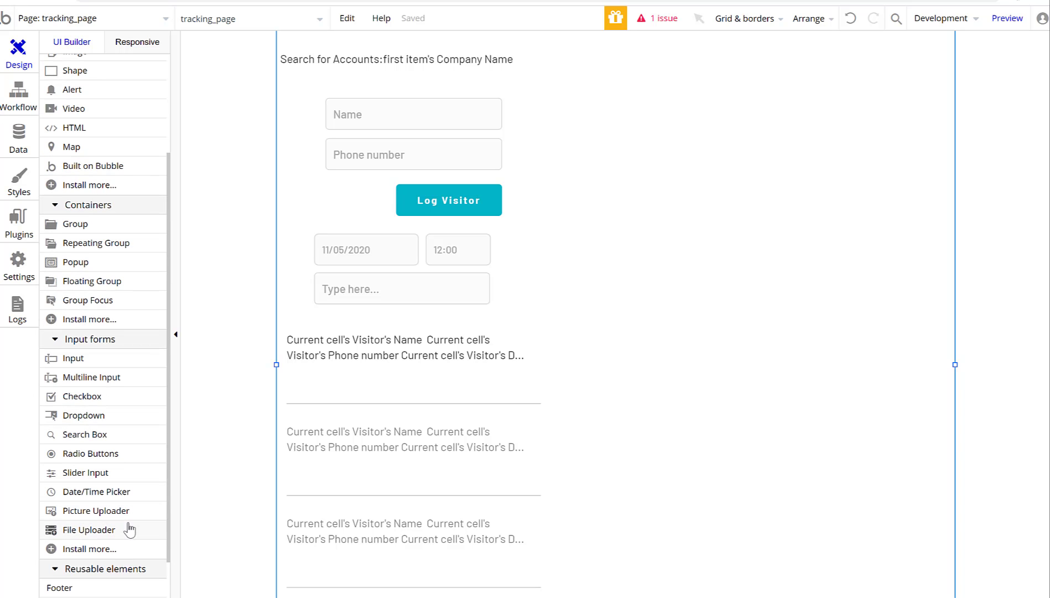
mouse_move(130, 529)
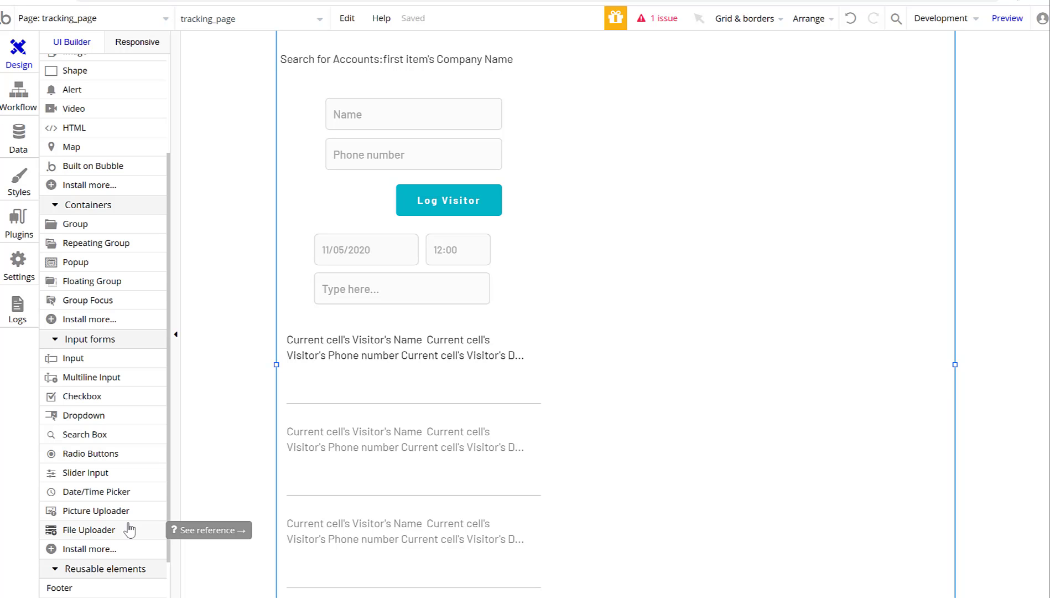
scroll(128, 530, "down", 3)
scroll(129, 529, "up", 7)
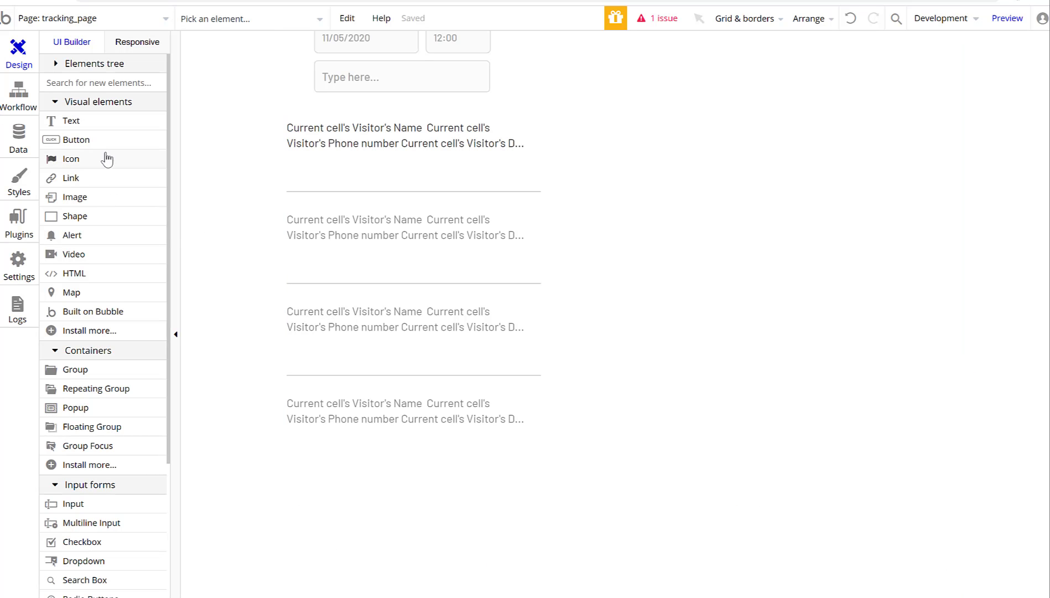
Place a new Button element just under the visitor repeating group.
left_click(104, 142)
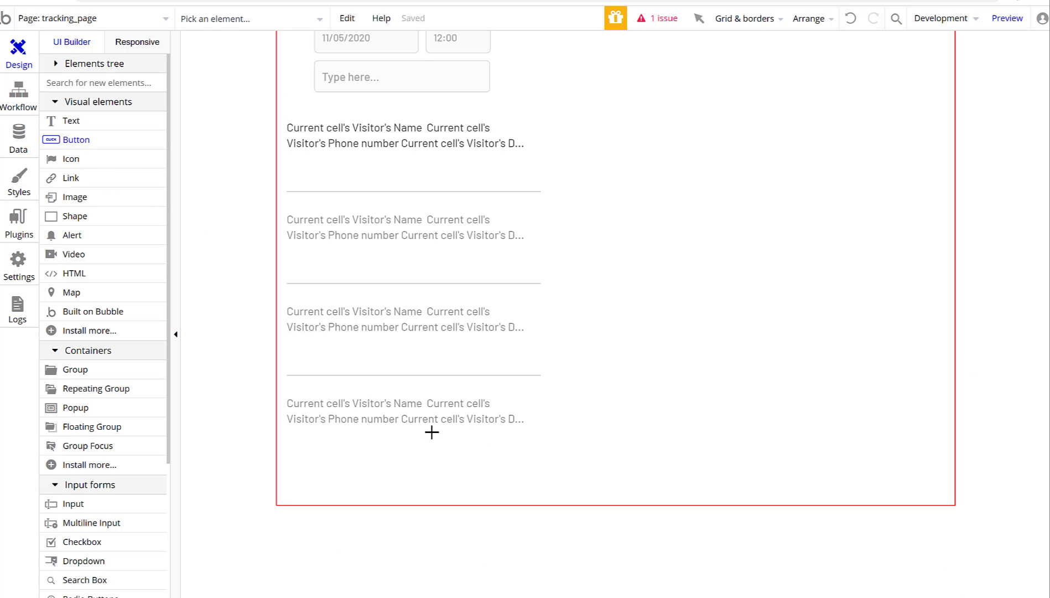
scroll(265, 340, "up", 7)
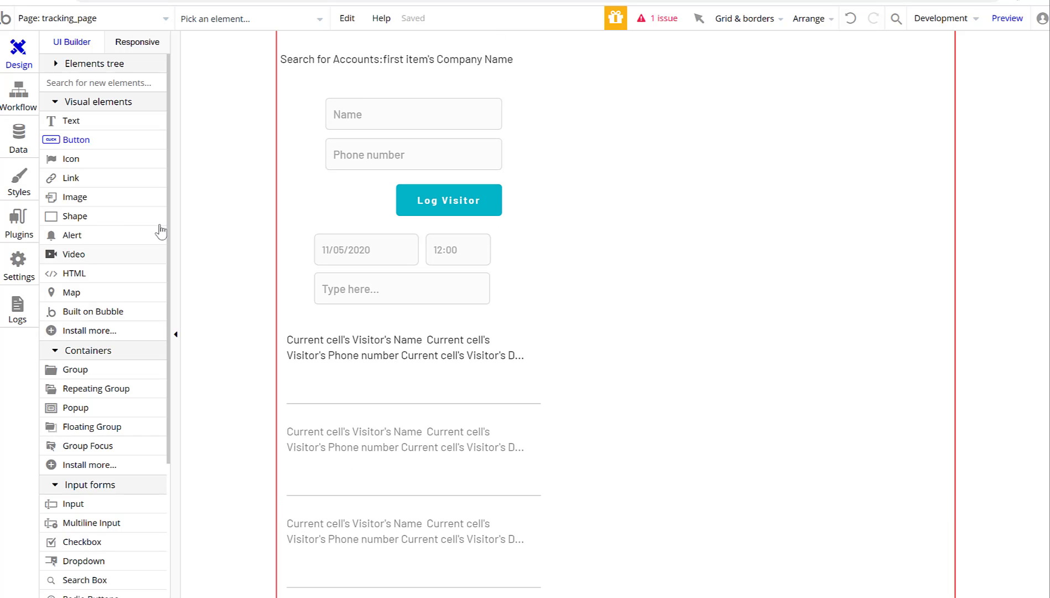
scroll(227, 359, "down", 3)
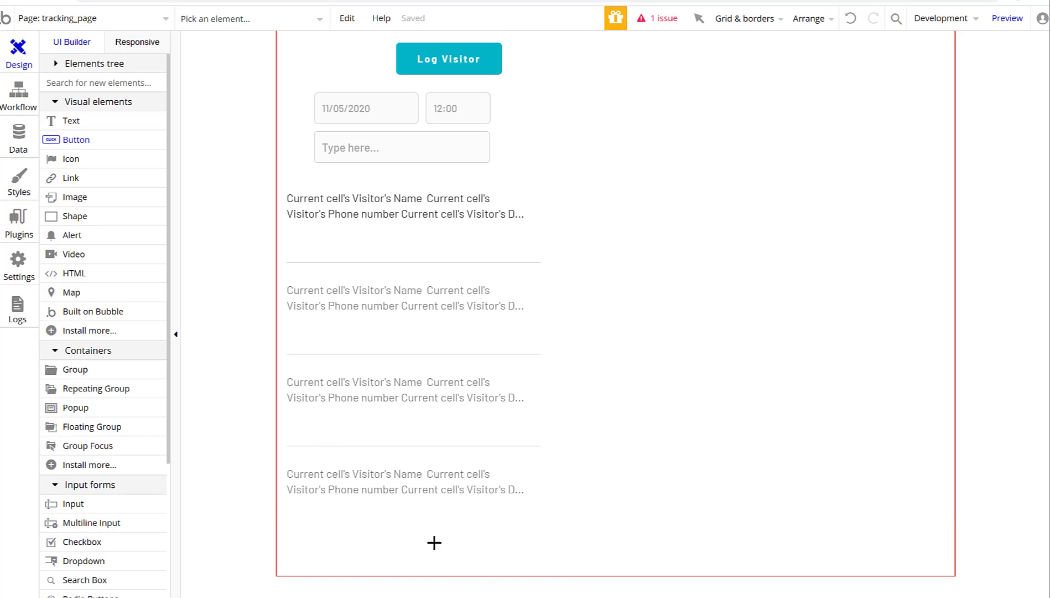
left_click(480, 550)
left_click_drag(469, 535, 463, 557)
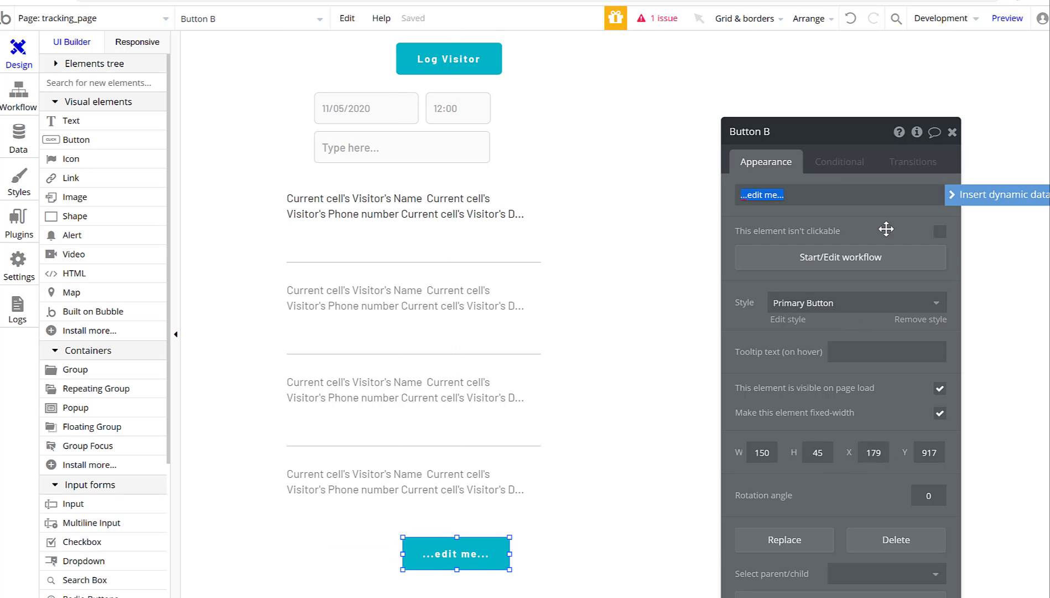
Label the button 'Download CSV of Visitors' and nudge it slightly right.
type("Download SC")
key("BackSpace")
type("CSV of Visitor")
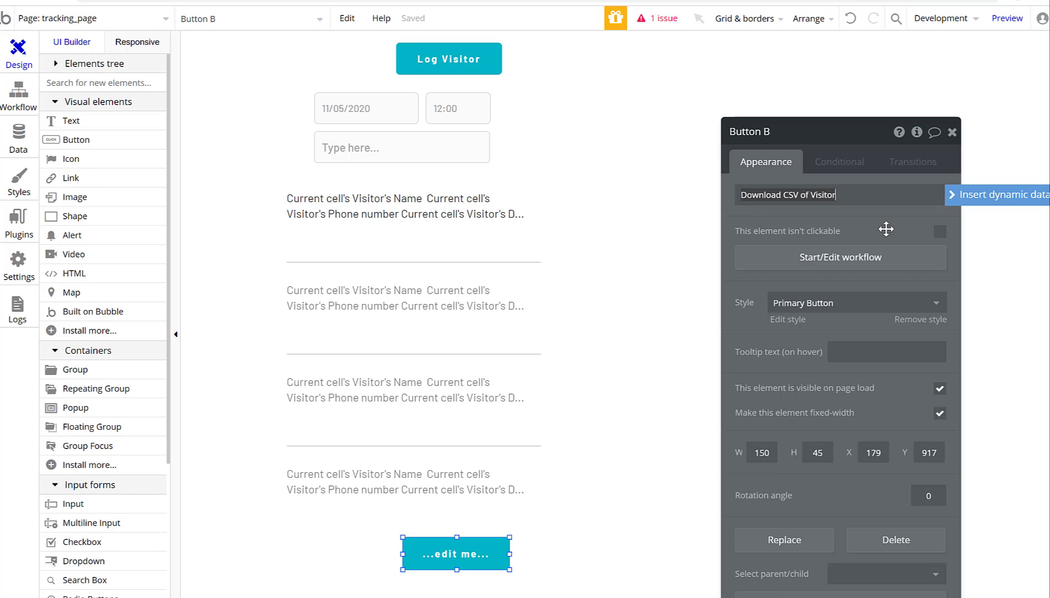
type("s")
left_click(887, 229)
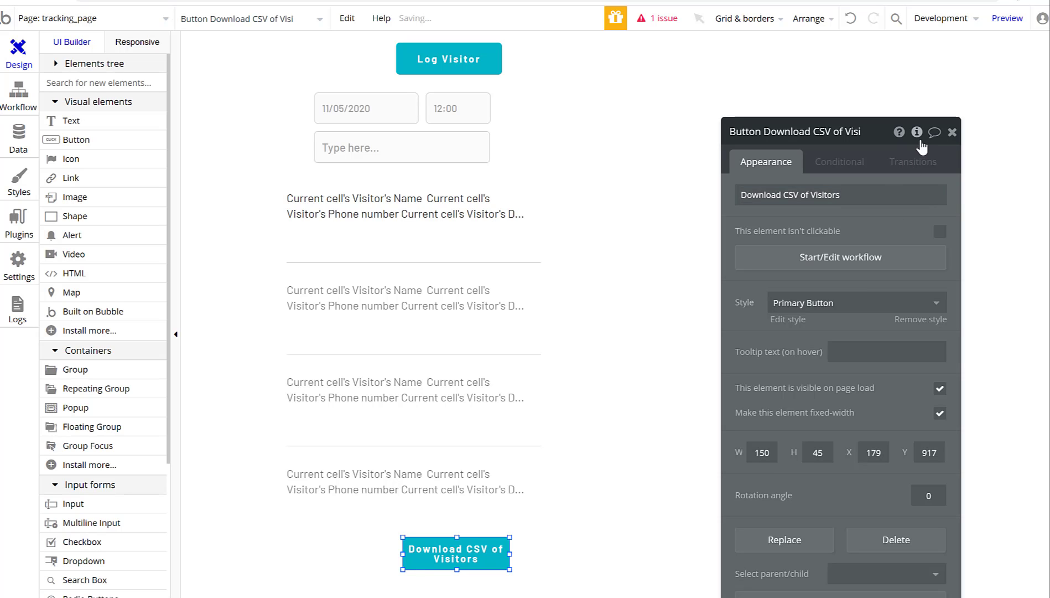
left_click(951, 133)
left_click_drag(498, 556, 508, 556)
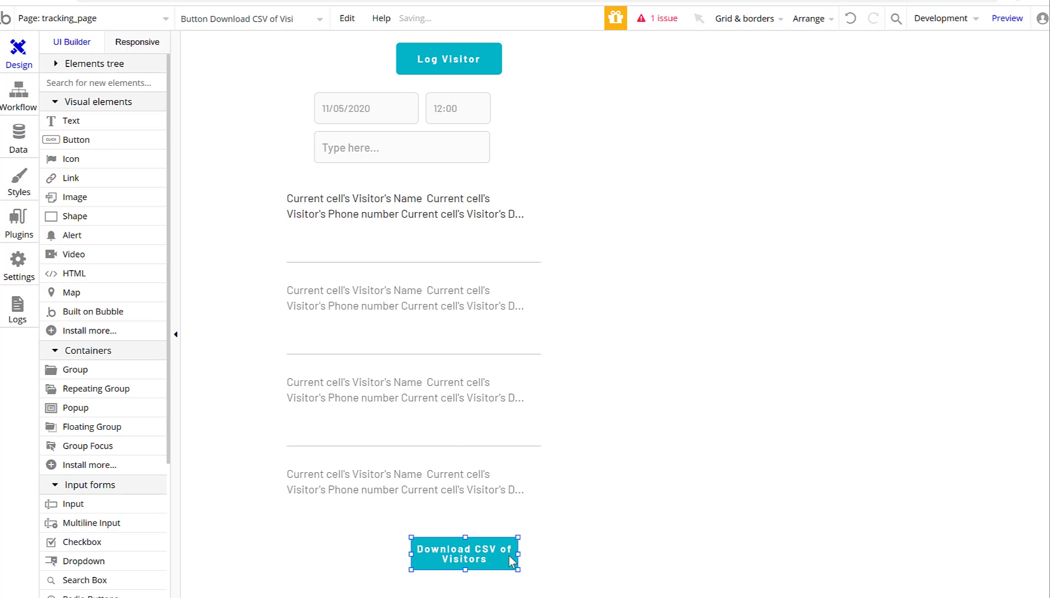
double_click(509, 556)
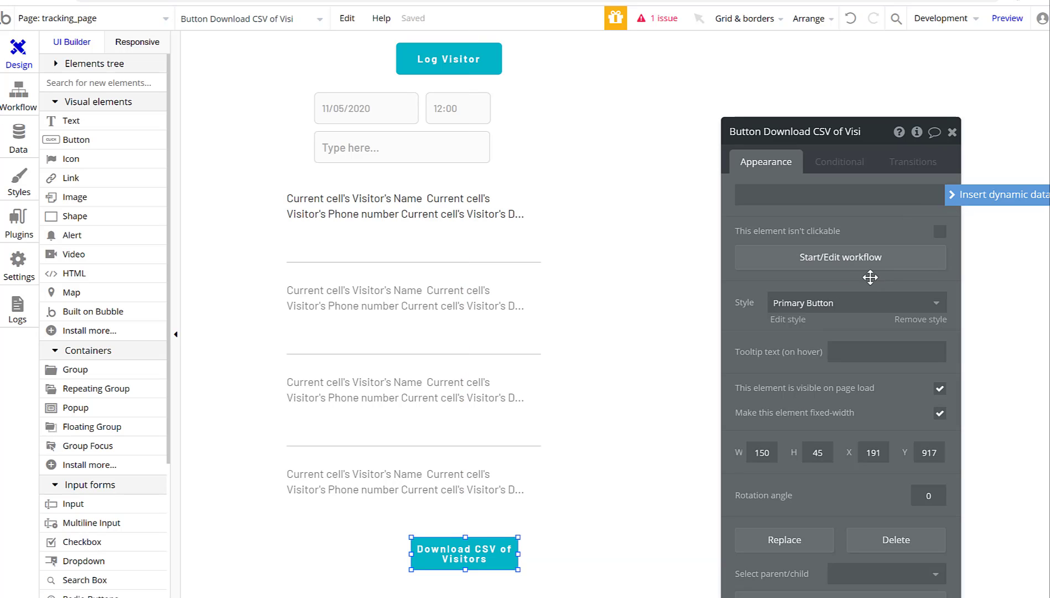
Add a Download data as CSV action to the button's workflow.
left_click(835, 268)
left_click(81, 100)
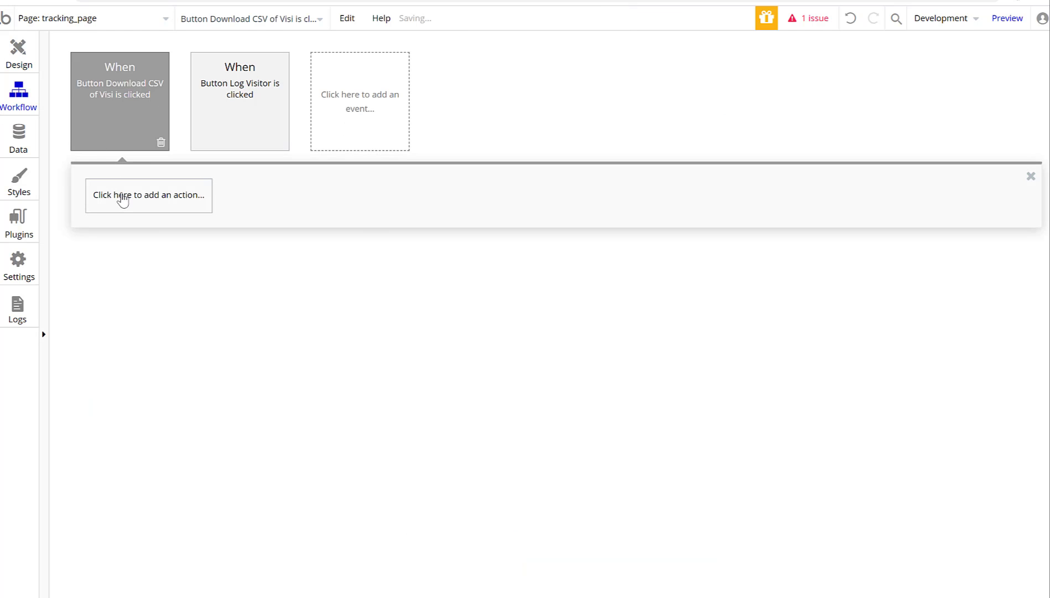
left_click(122, 197)
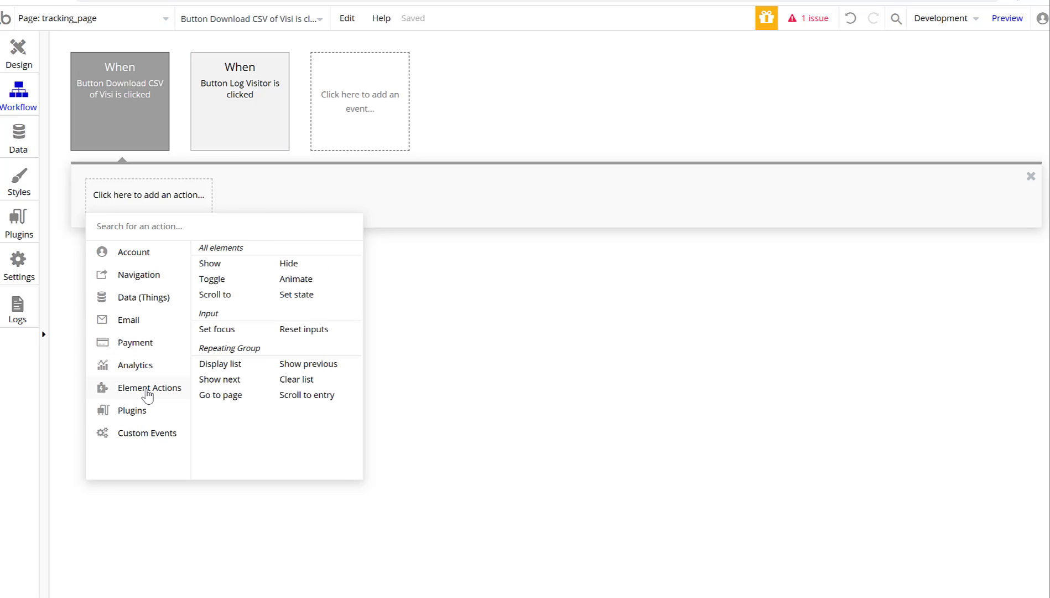
mouse_move(136, 298)
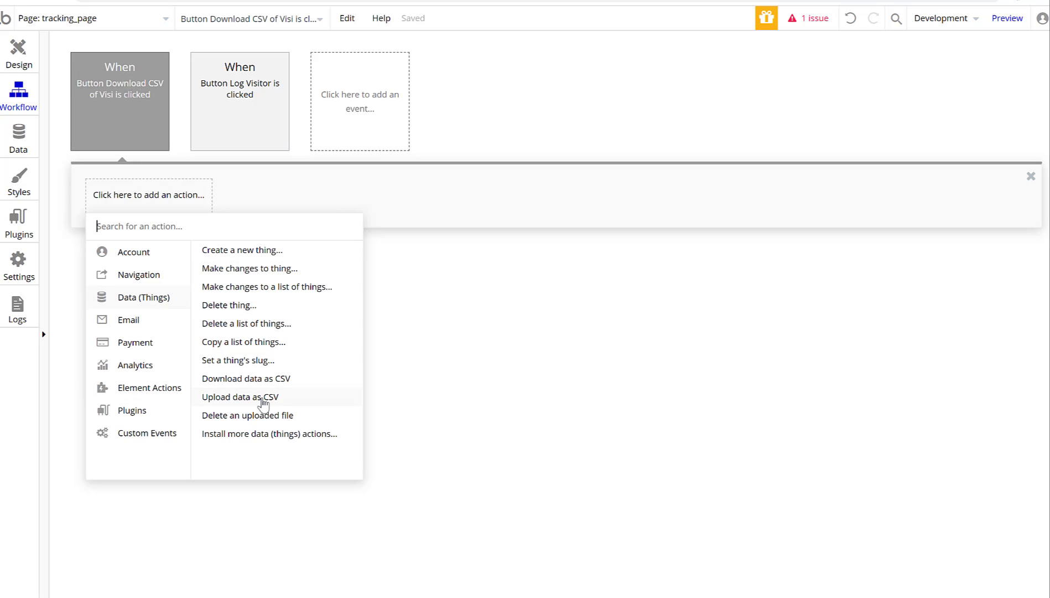
left_click(246, 378)
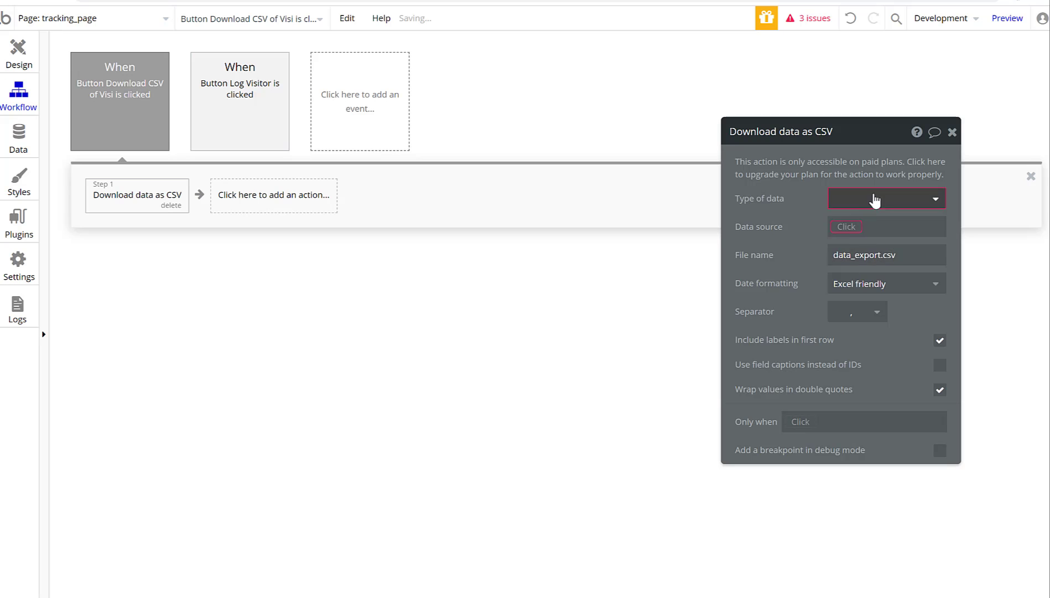
Set the CSV action's type to Visitor, sourced from RepeatingGroup Visitor's List of Visitors.
left_click(875, 195)
left_click(859, 263)
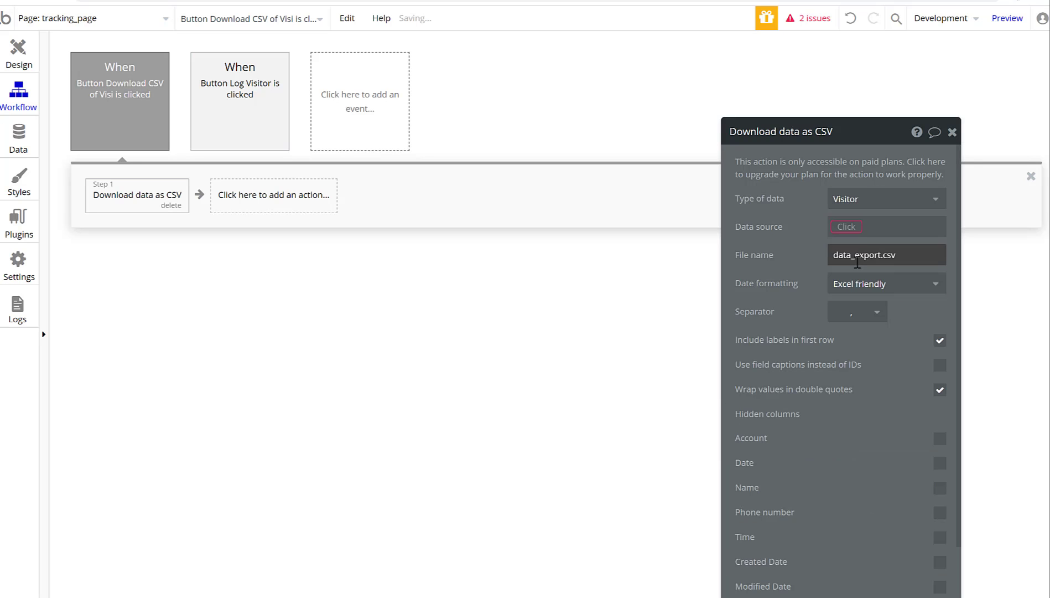
left_click(852, 227)
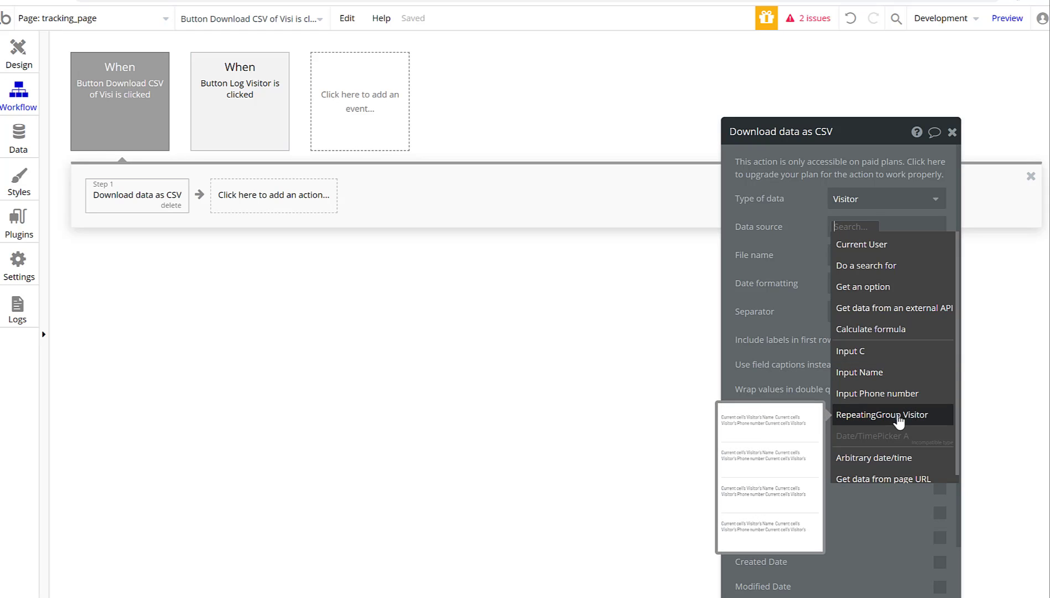
left_click(898, 421)
left_click(876, 261)
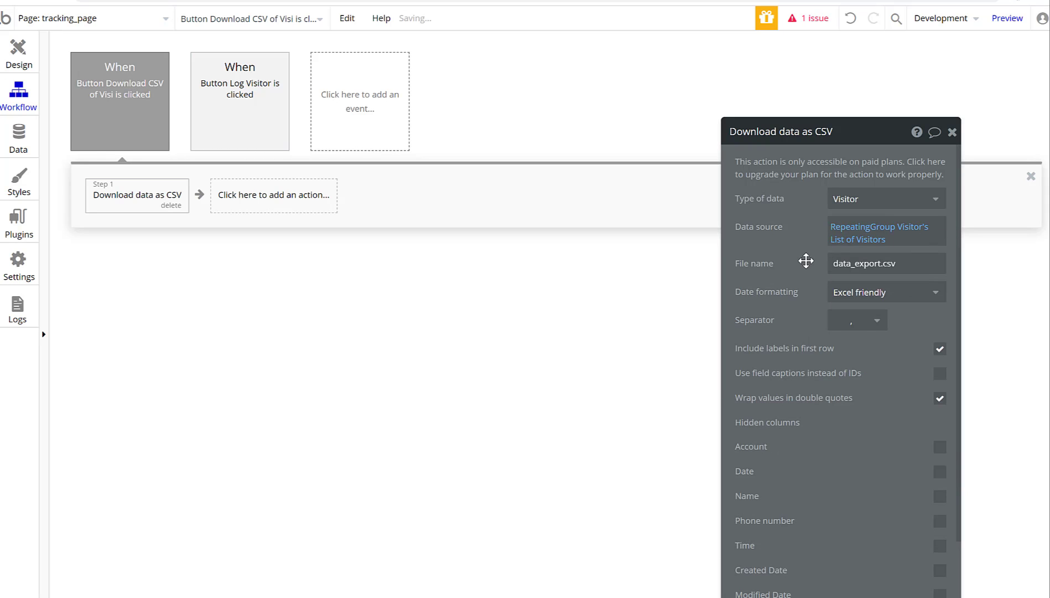
scroll(819, 501, "down", 2)
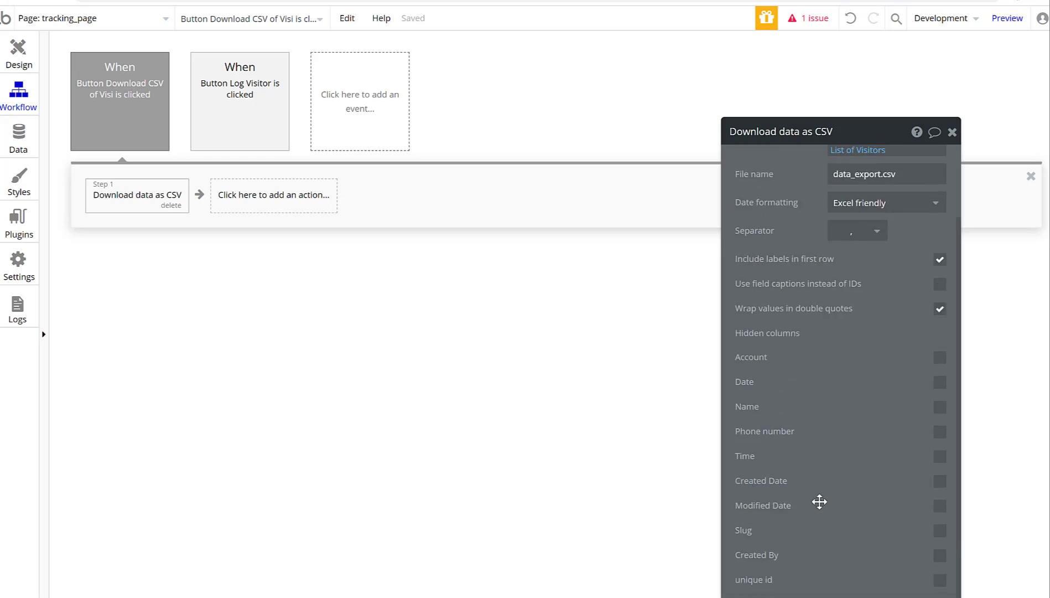
scroll(819, 502, "up", 2)
scroll(816, 513, "down", 2)
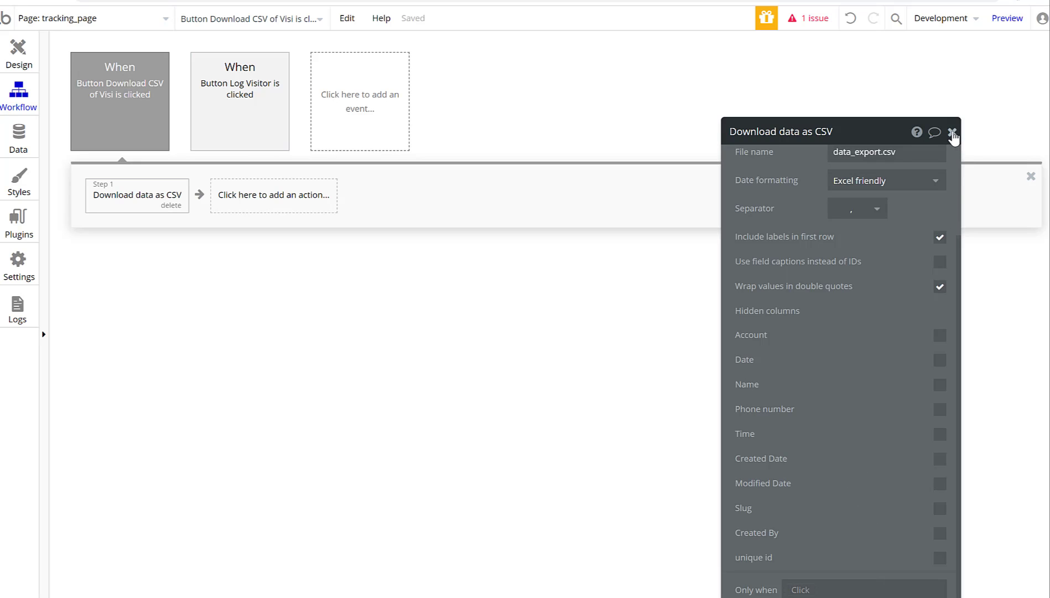
left_click(952, 133)
left_click(24, 55)
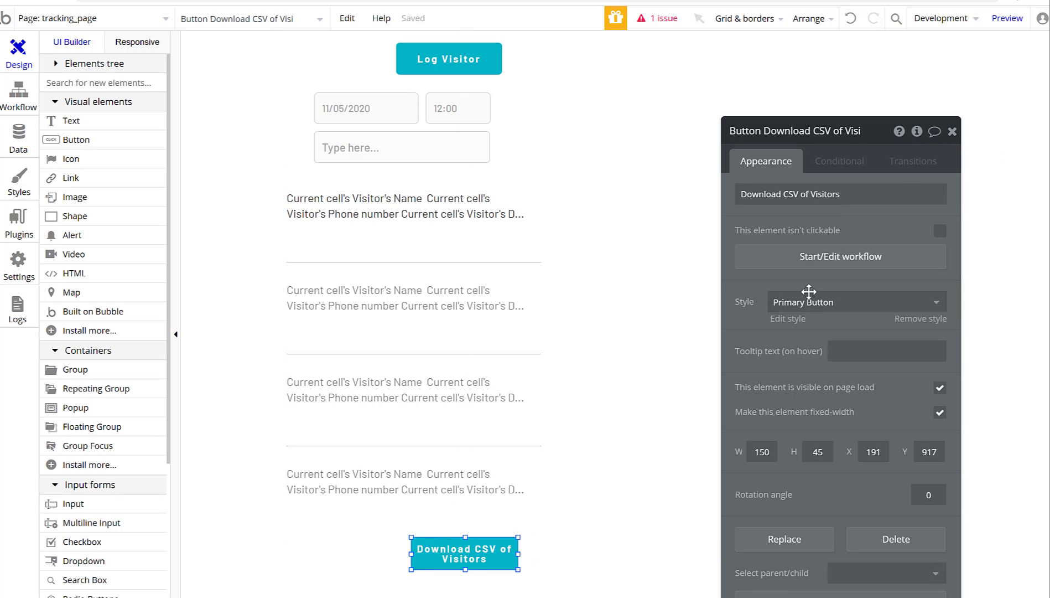
Close the button's properties and preview the tracking page.
left_click(952, 131)
scroll(647, 393, "up", 3)
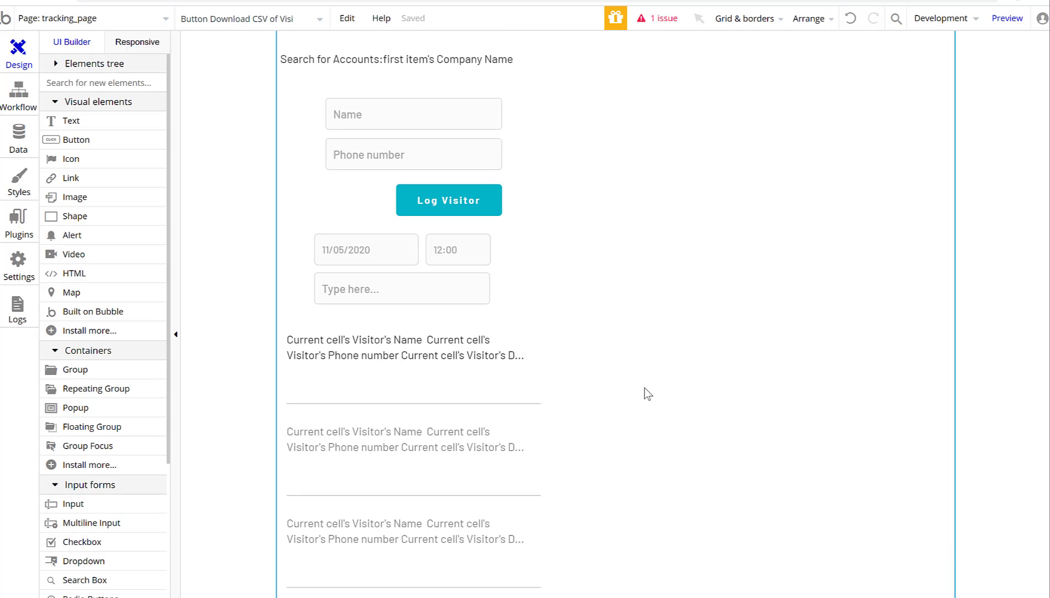
scroll(648, 393, "down", 7)
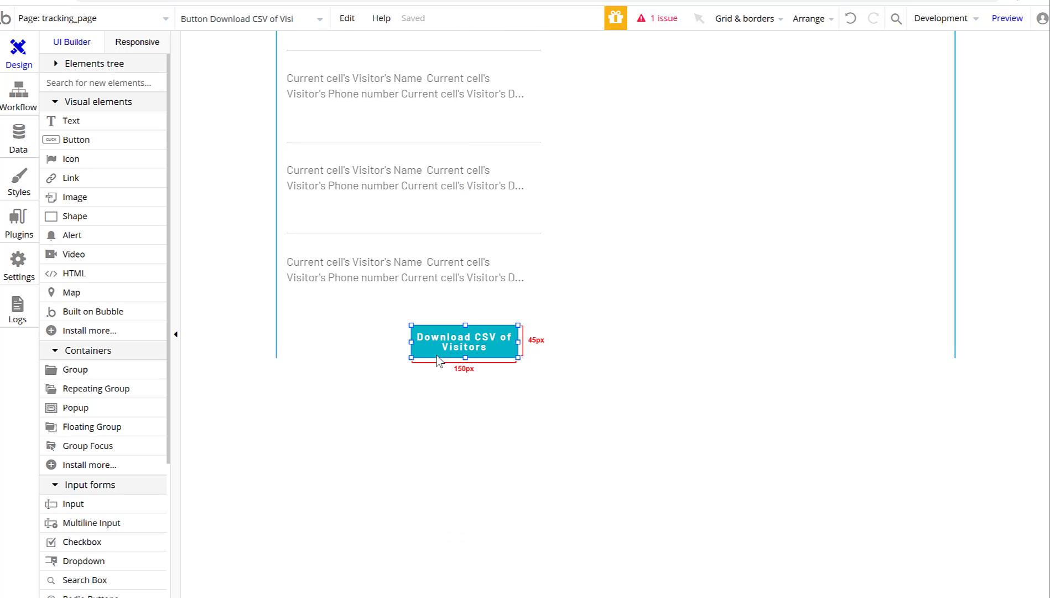
scroll(682, 445, "up", 1)
scroll(678, 438, "up", 5)
left_click(1008, 19)
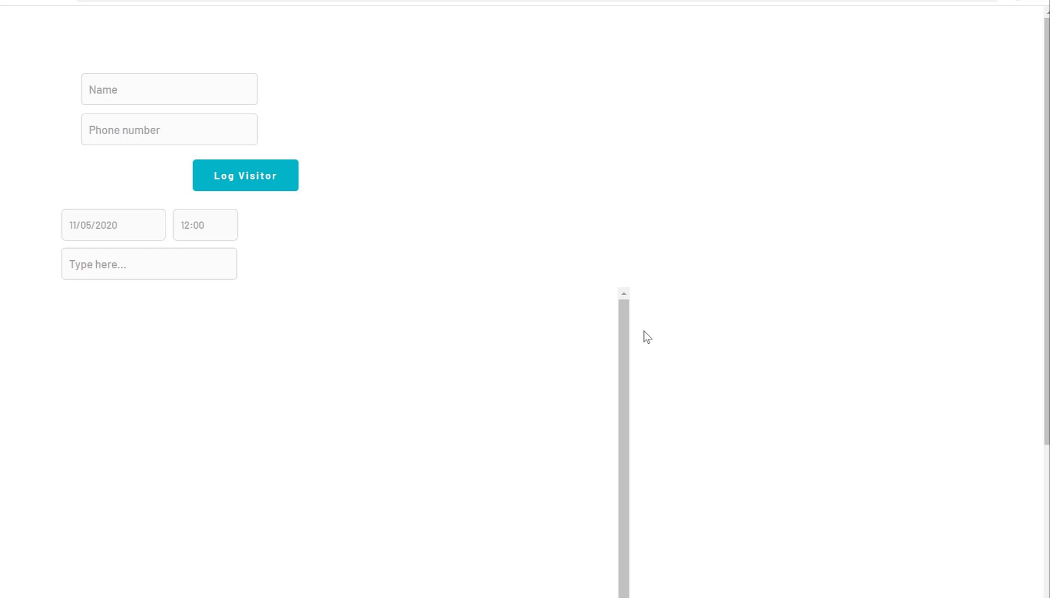
Test Download CSV of Visitors, dismiss the plan-limitation alert, and return to the editor.
scroll(407, 258, "down", 5)
left_click(273, 406)
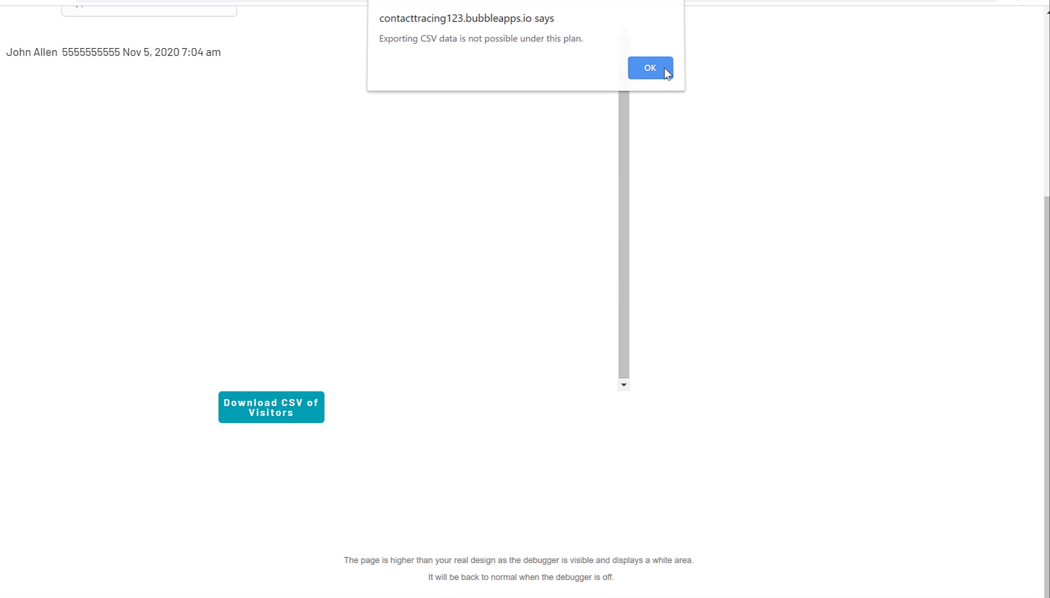
left_click(664, 68)
scroll(677, 421, "up", 5)
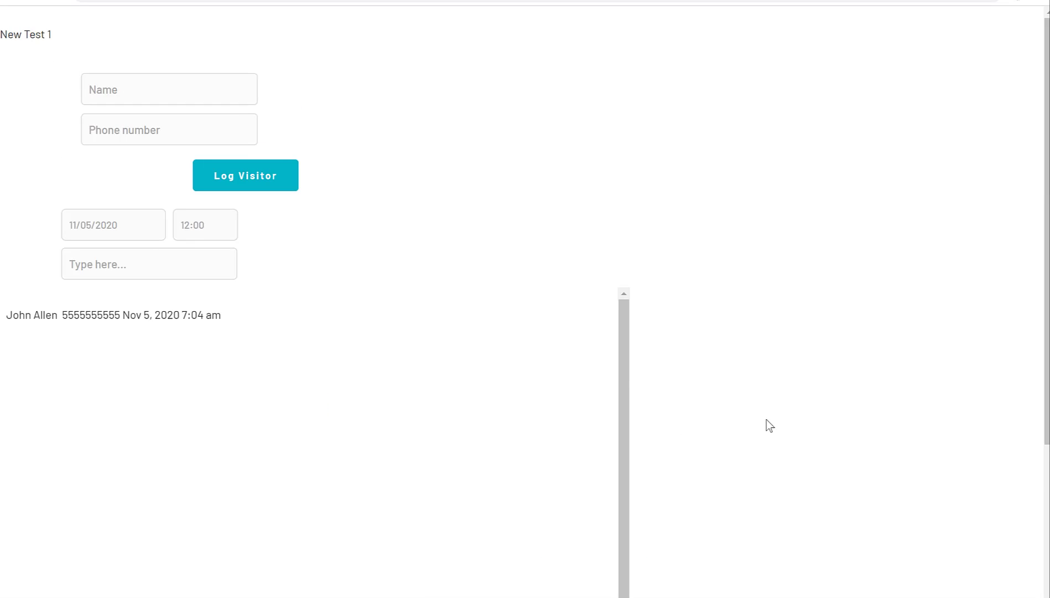
left_click(725, 2)
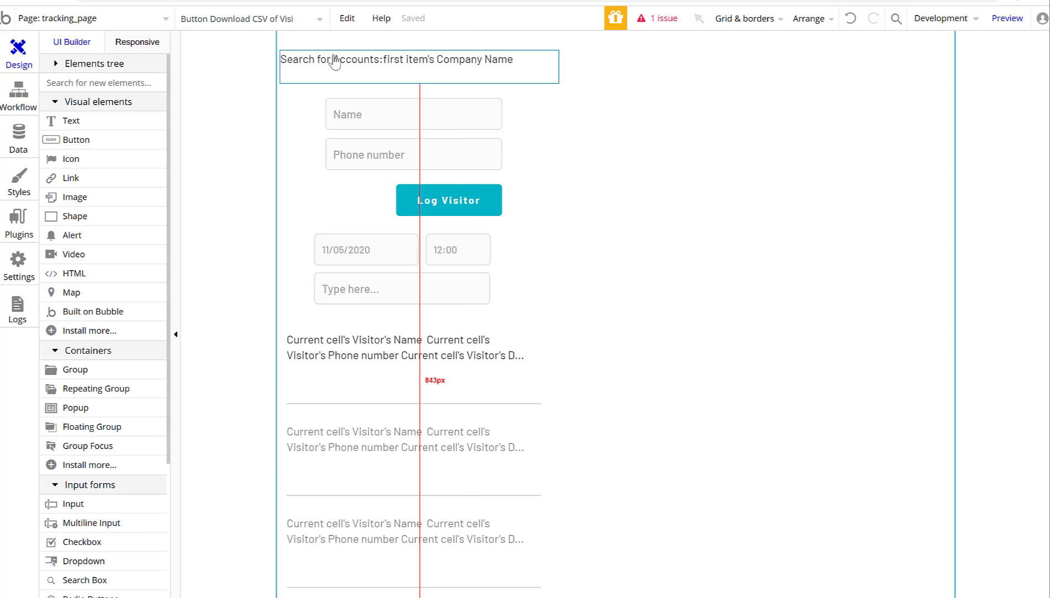
scroll(609, 331, "down", 8)
scroll(607, 327, "up", 8)
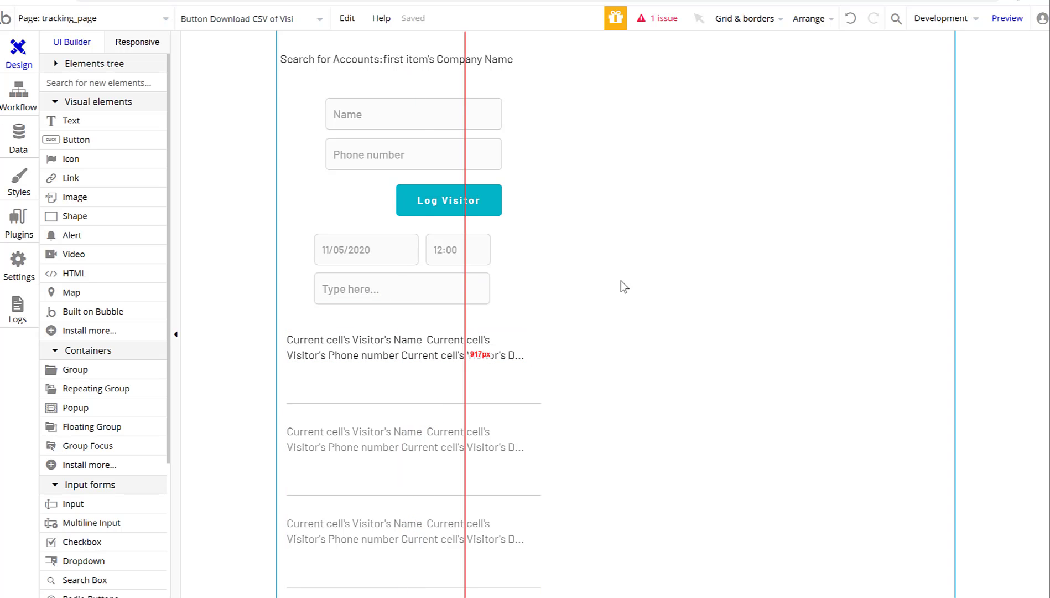
scroll(481, 387, "down", 5)
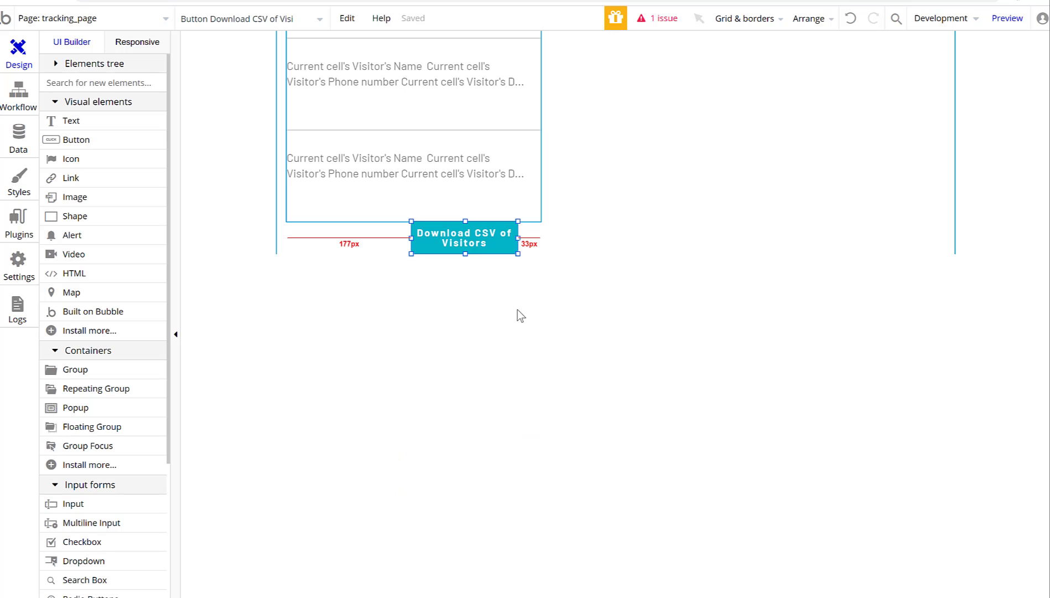
scroll(518, 312, "up", 5)
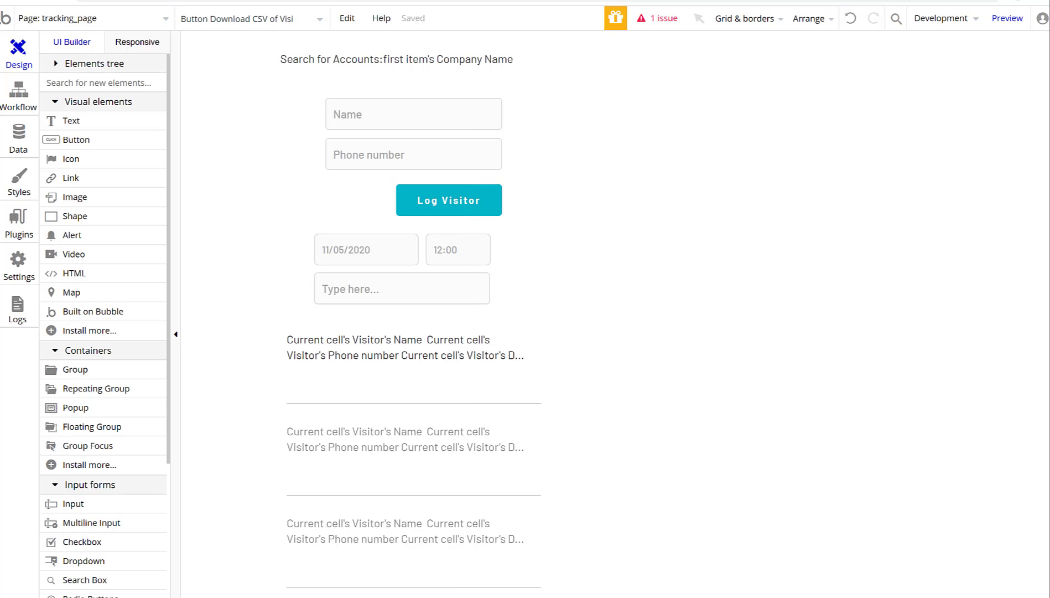
Open the index page's Start 30 day Trial workflow and show the Payment actions menu.
left_click(148, 18)
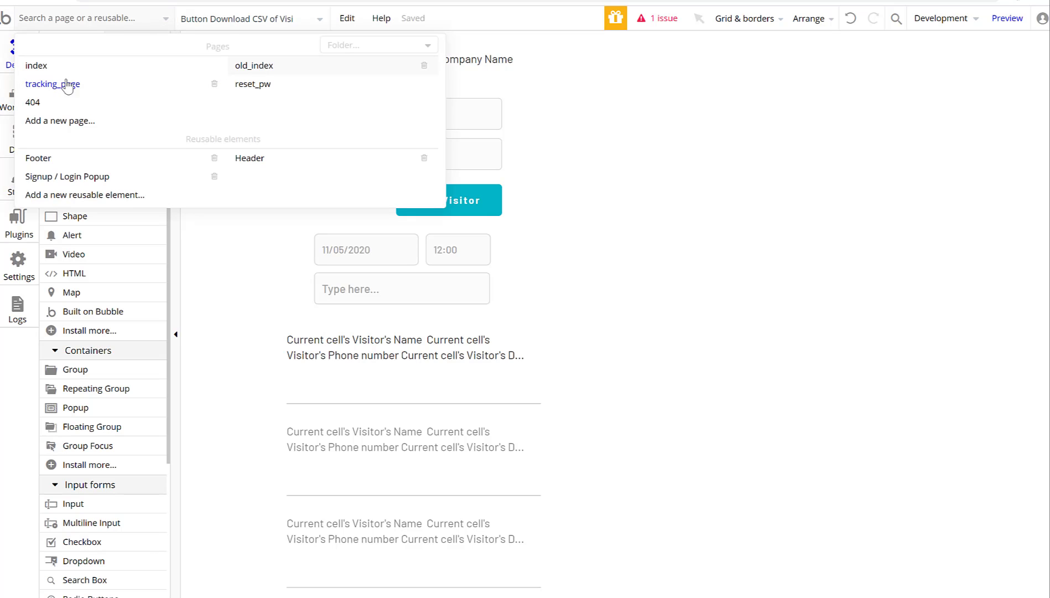
left_click(37, 65)
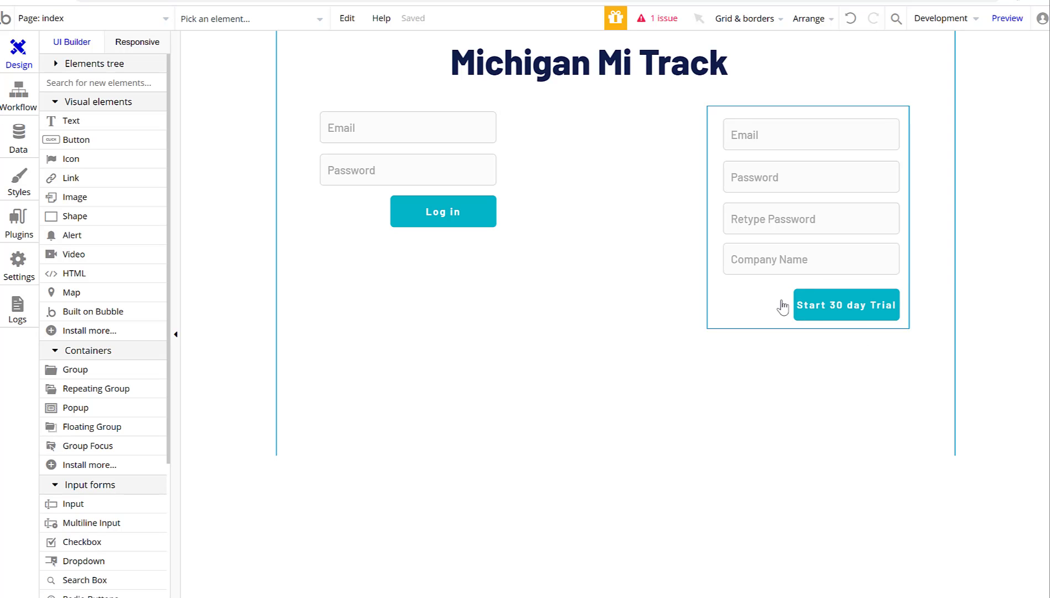
double_click(861, 316)
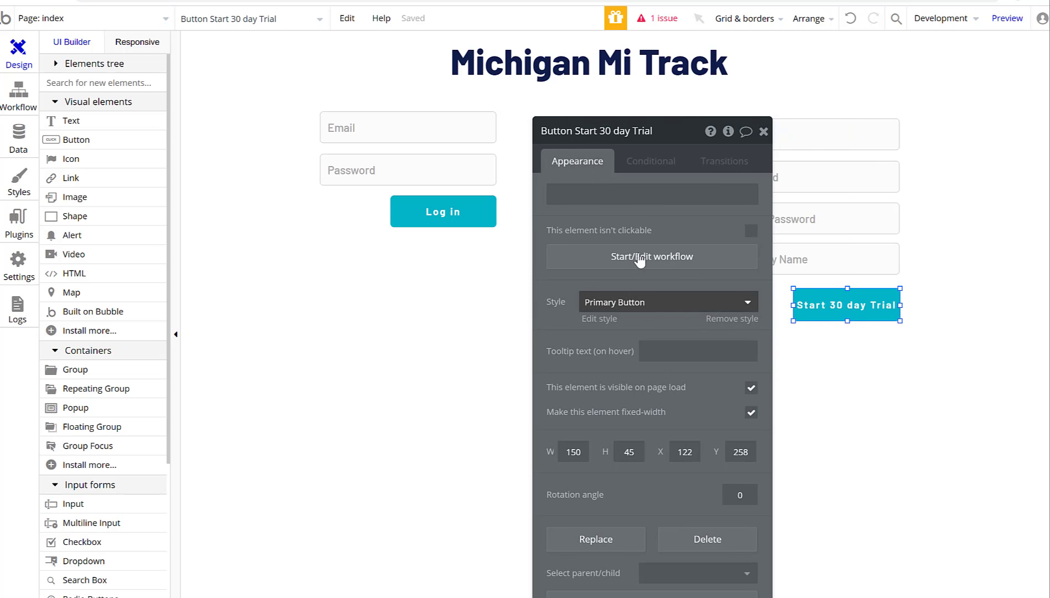
left_click(639, 257)
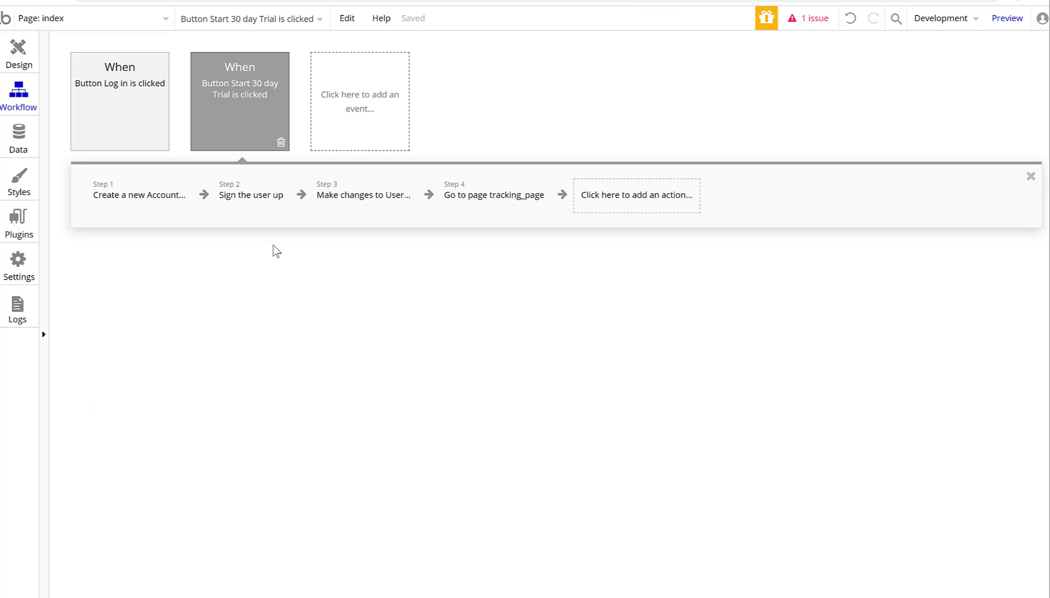
left_click(603, 201)
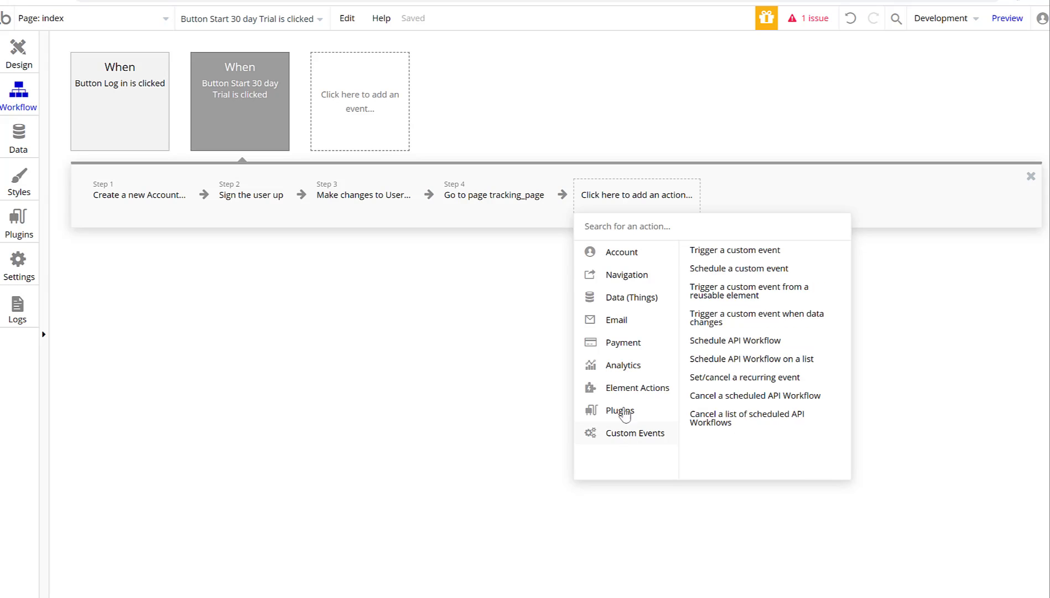
mouse_move(623, 343)
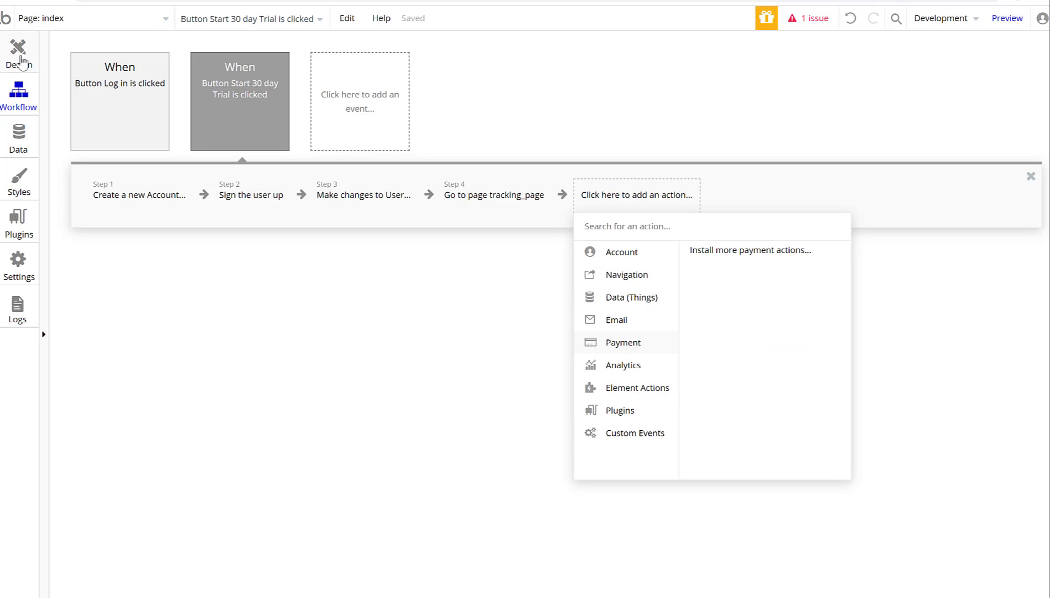
Switch to the index page's design view, close the trial button's properties, and select the page.
left_click(18, 55)
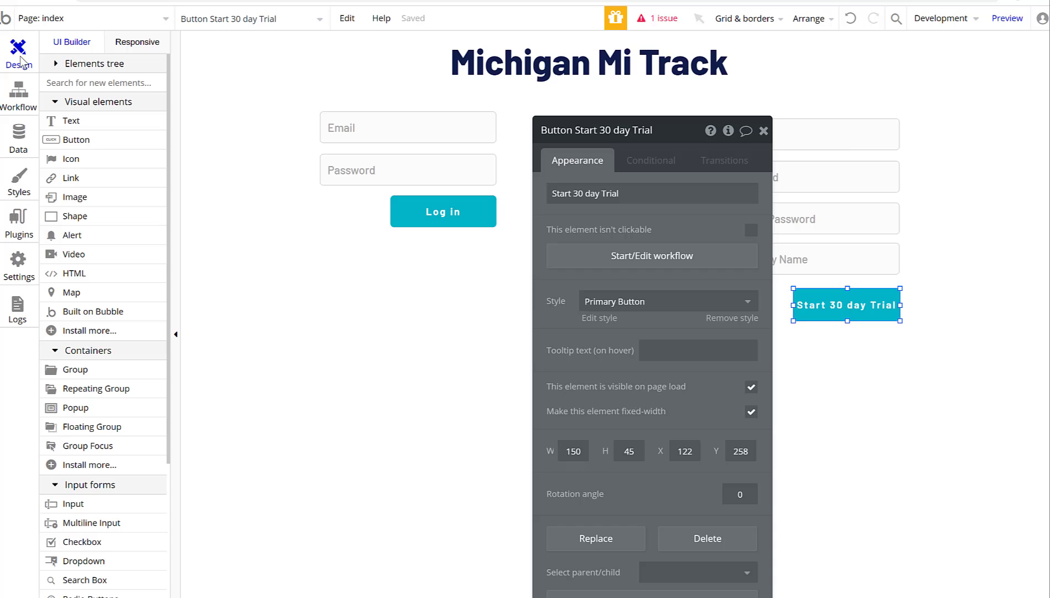
left_click(763, 131)
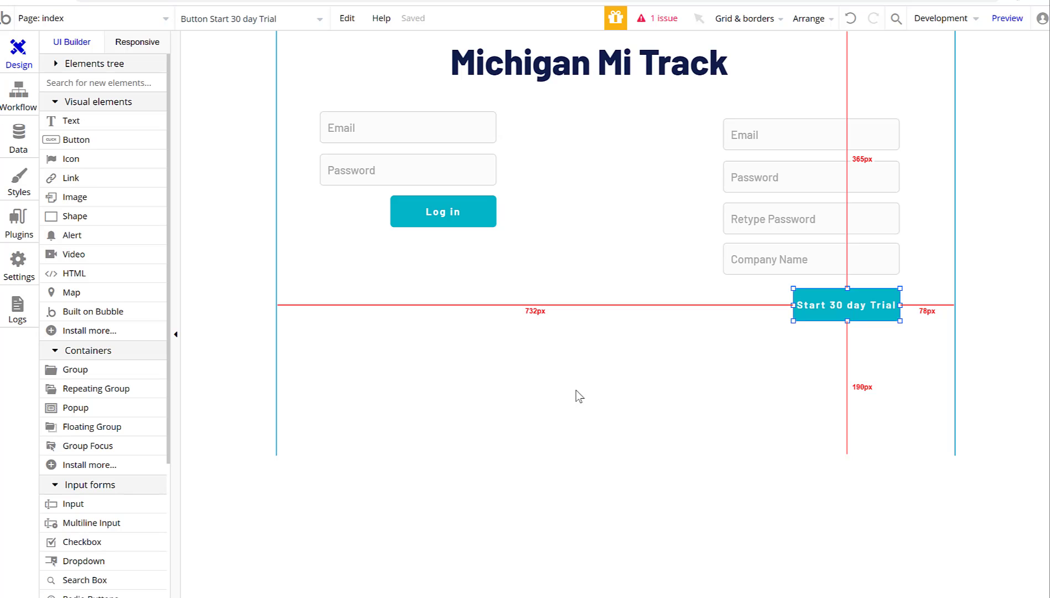
left_click(591, 441)
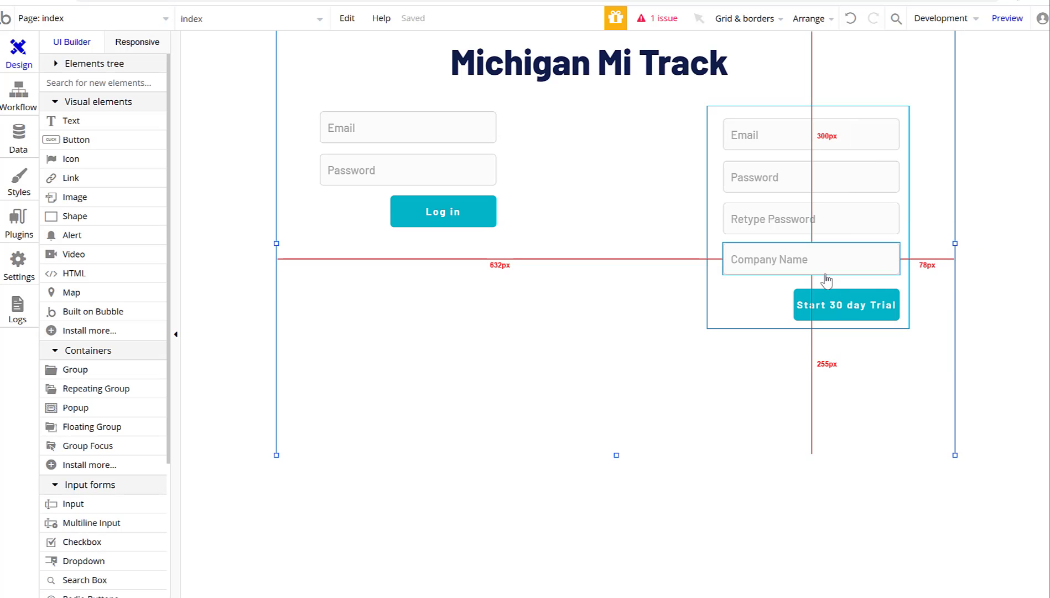